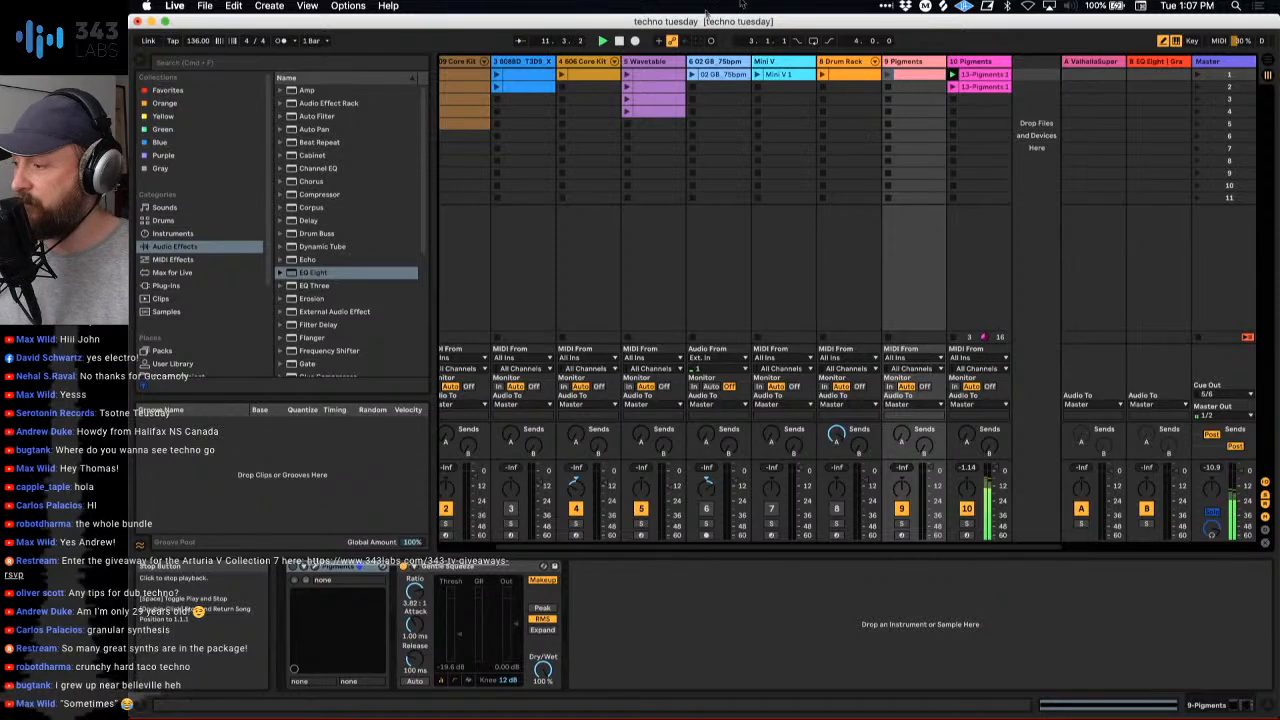
- Solo the first 909 Core Kit track and audition its clips in scenes 1, 3, 5 and 7
click(970, 63)
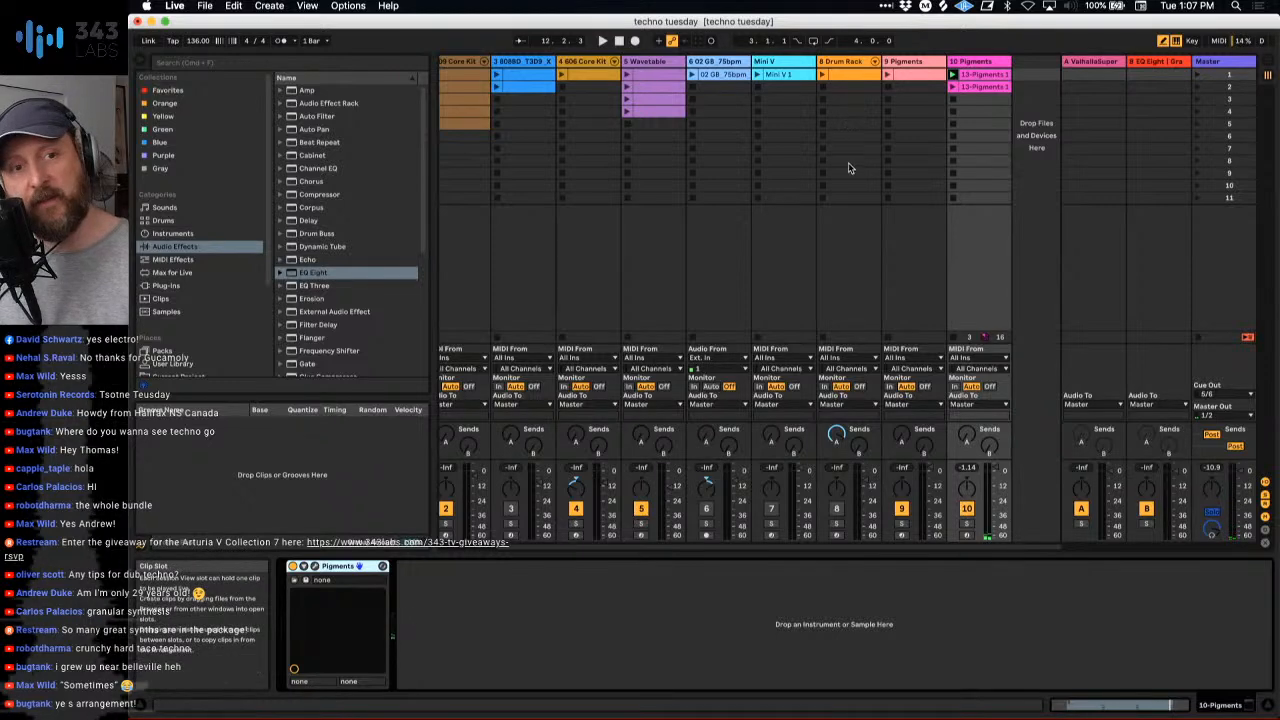
scroll(848, 167, left, 3)
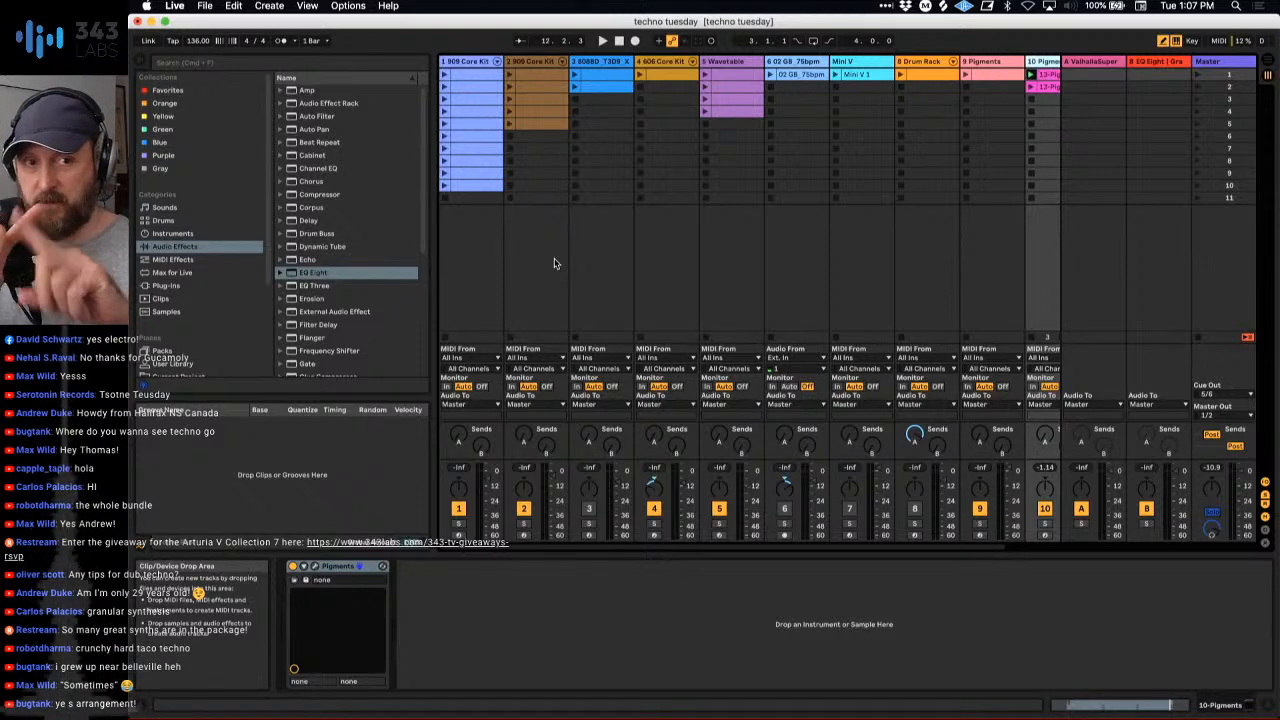
click(459, 523)
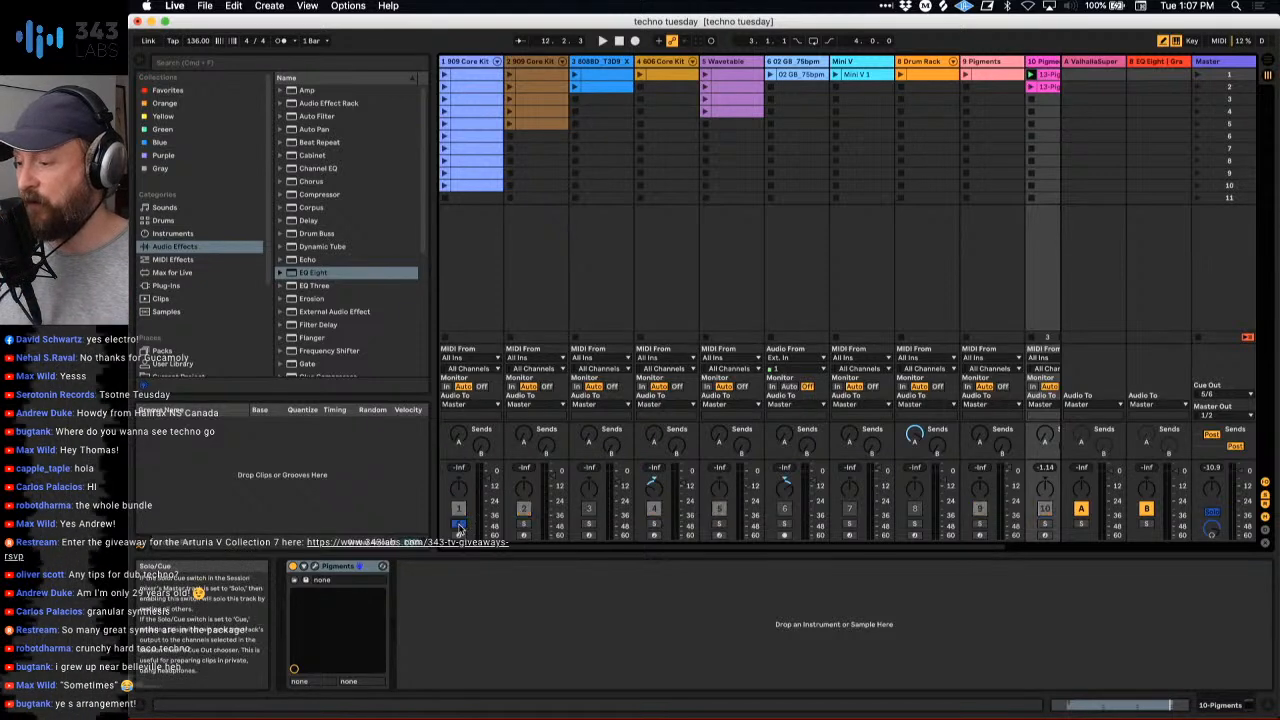
click(444, 76)
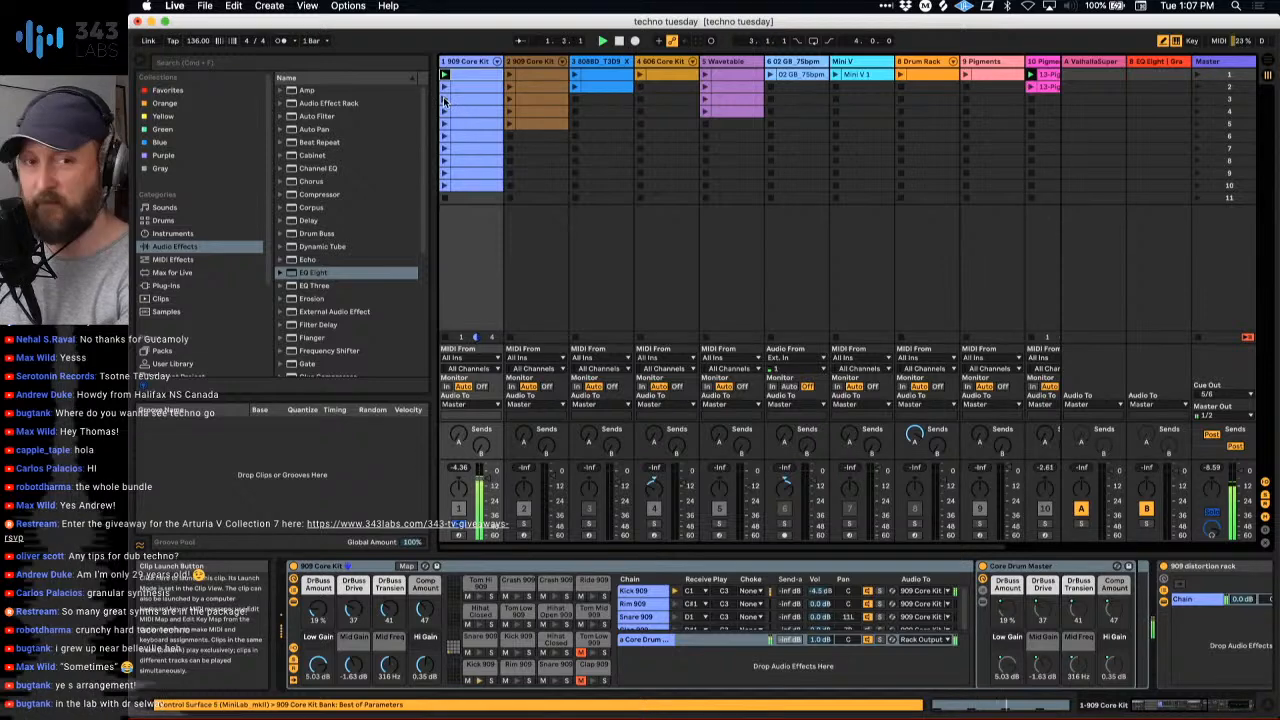
click(445, 100)
click(444, 124)
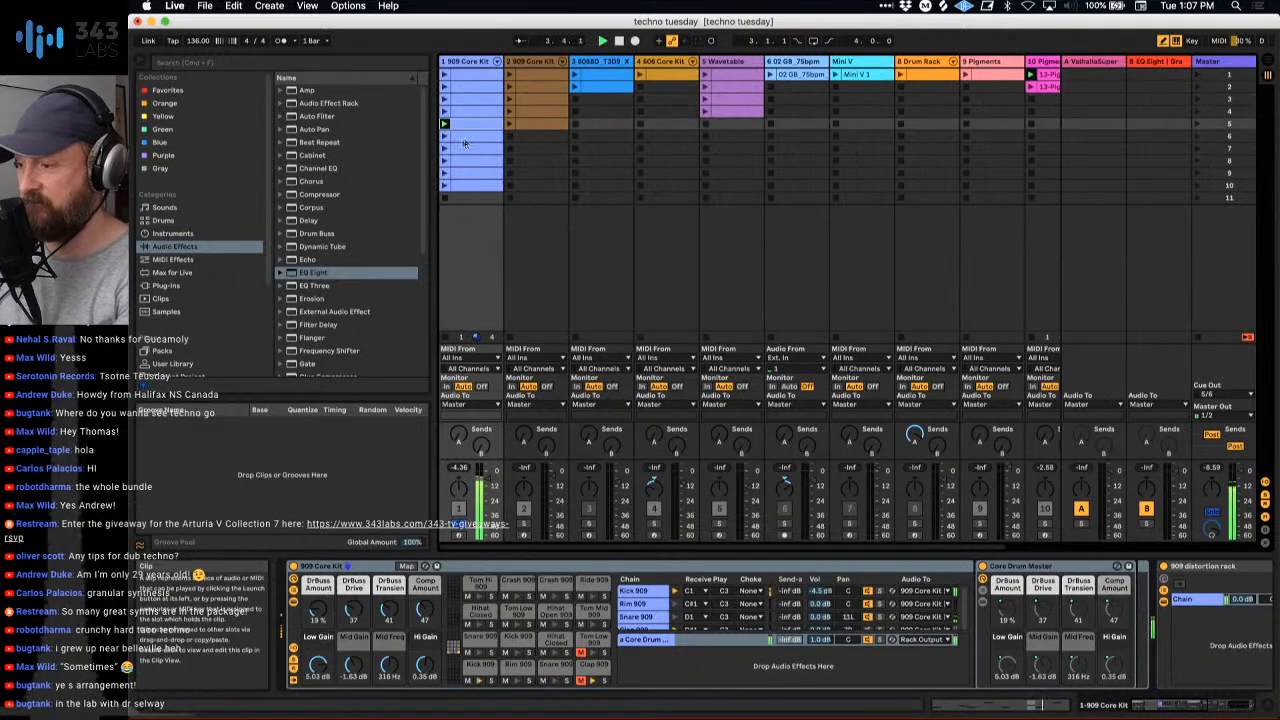
click(446, 150)
- Unfold the first 909 Core Kit's drum chains, audition the clip in scene 8 and fold the chains again
click(497, 62)
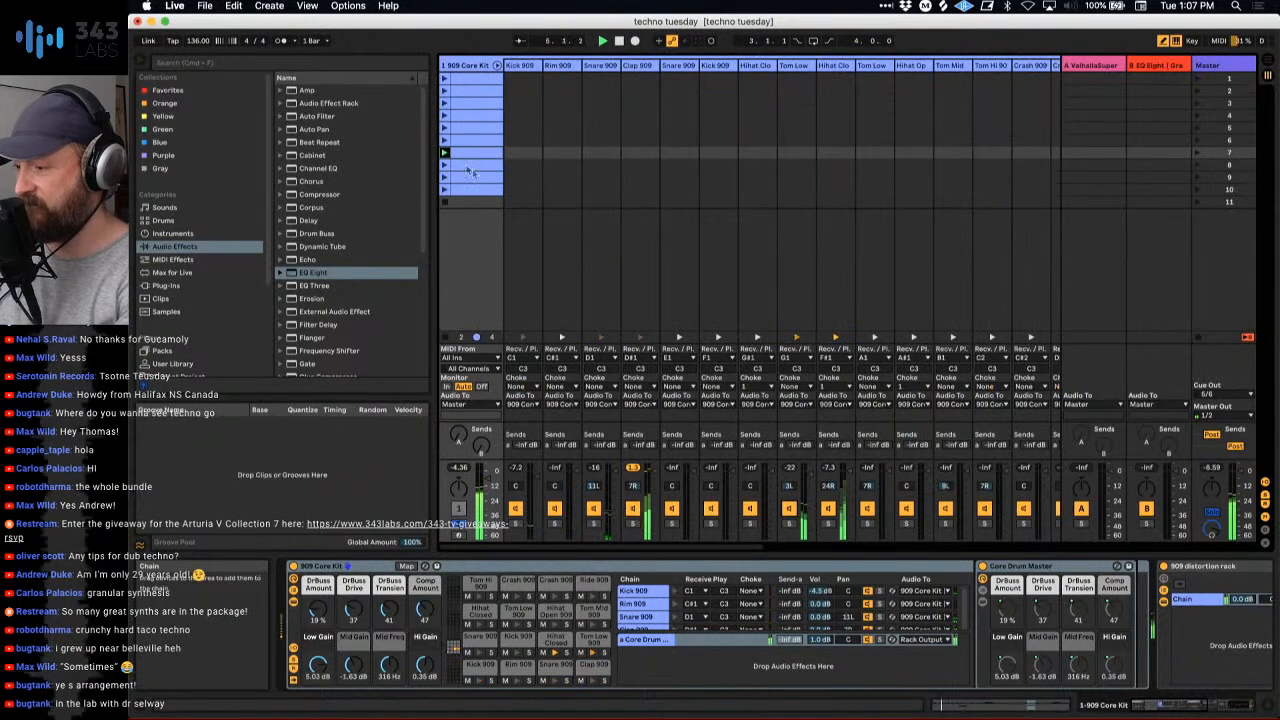
click(445, 166)
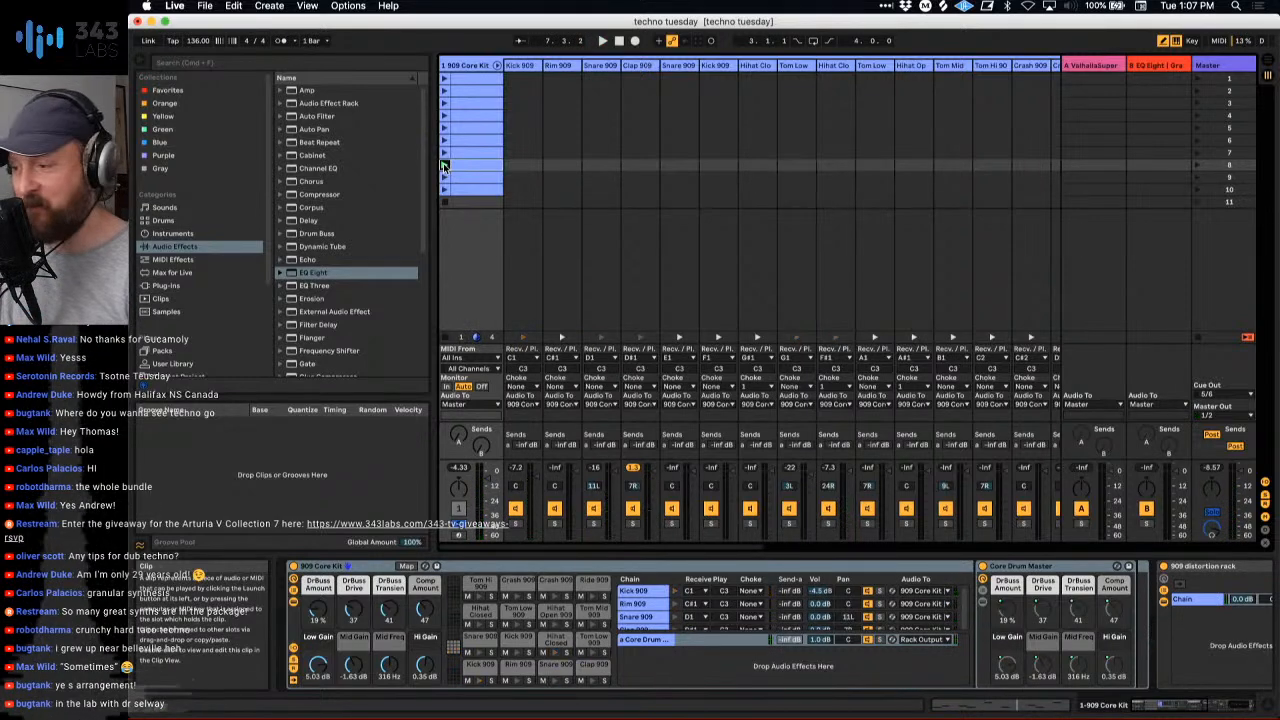
click(497, 65)
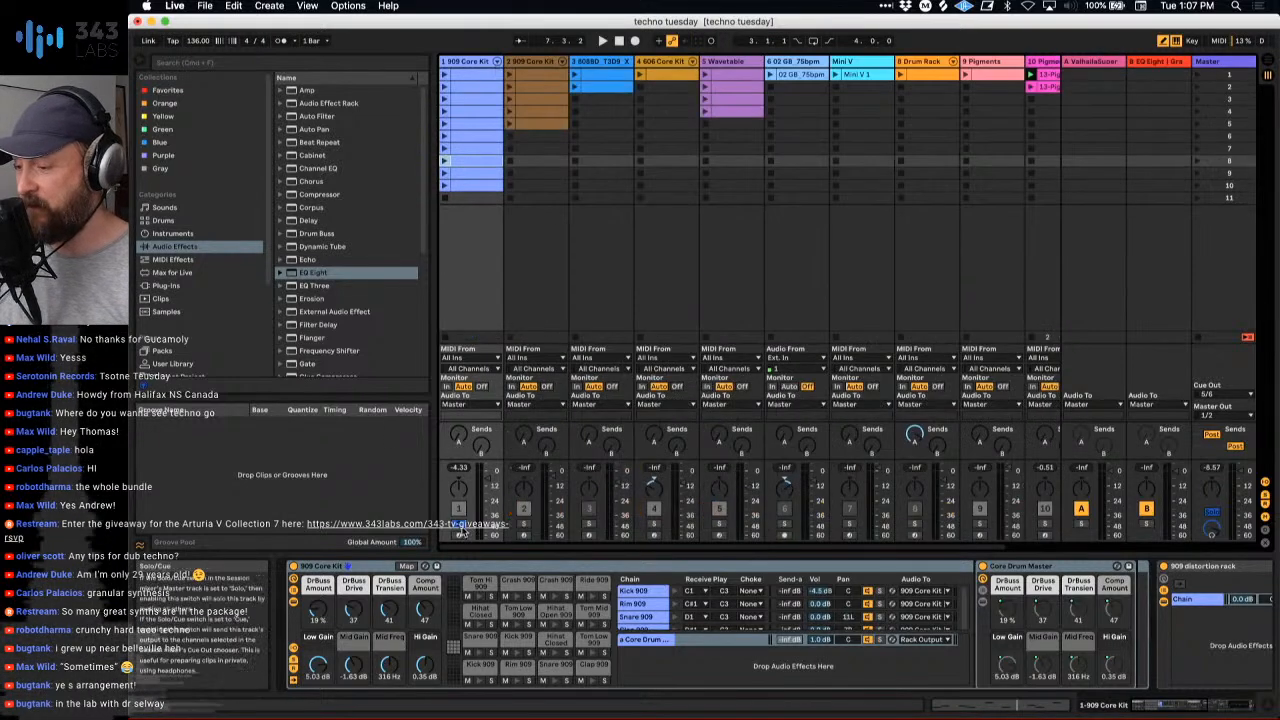
- Restart playback and launch the 808BD track's scene 2 clip, the 606 Core Kit clip and the 02 GB_75bpm clip
key(space)
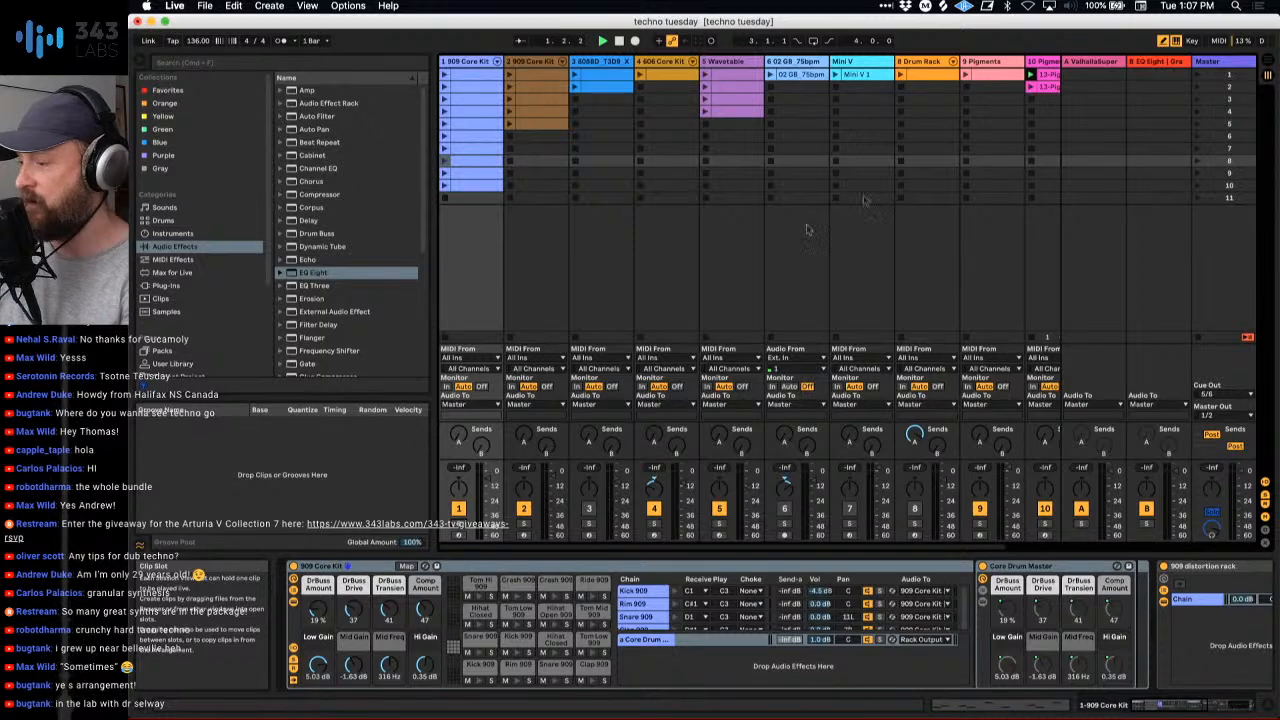
click(575, 87)
click(640, 76)
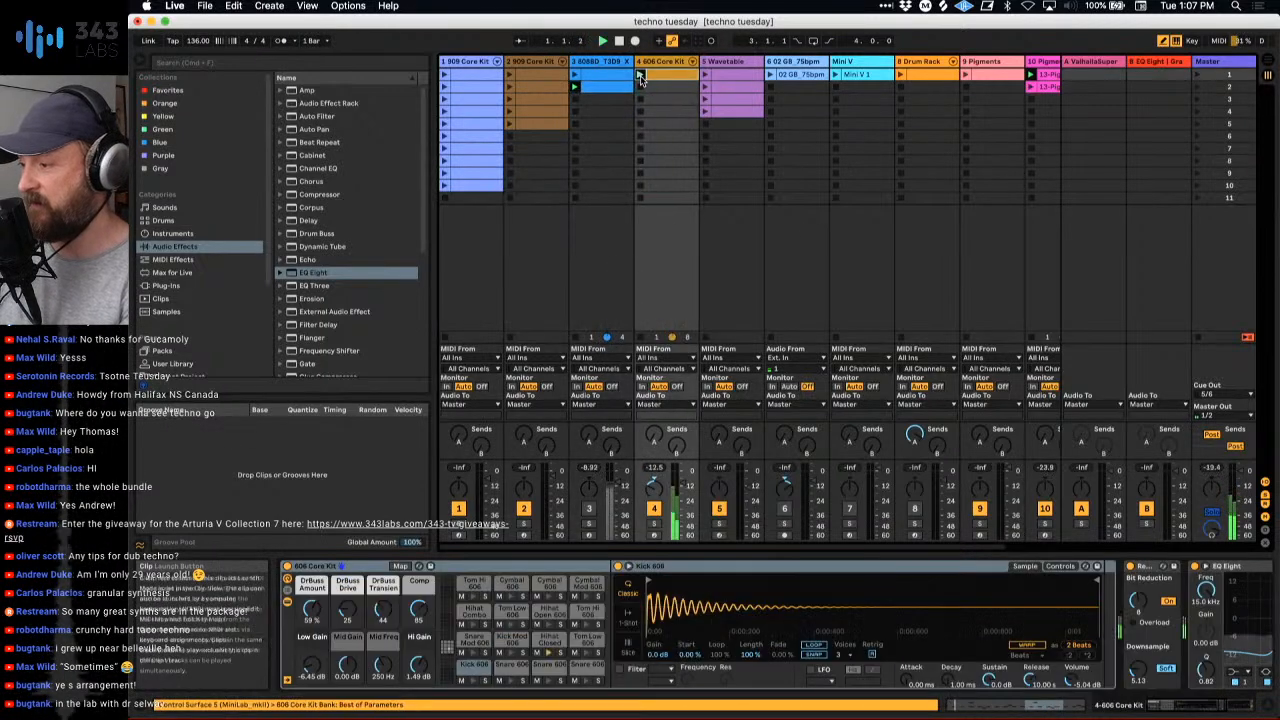
click(770, 76)
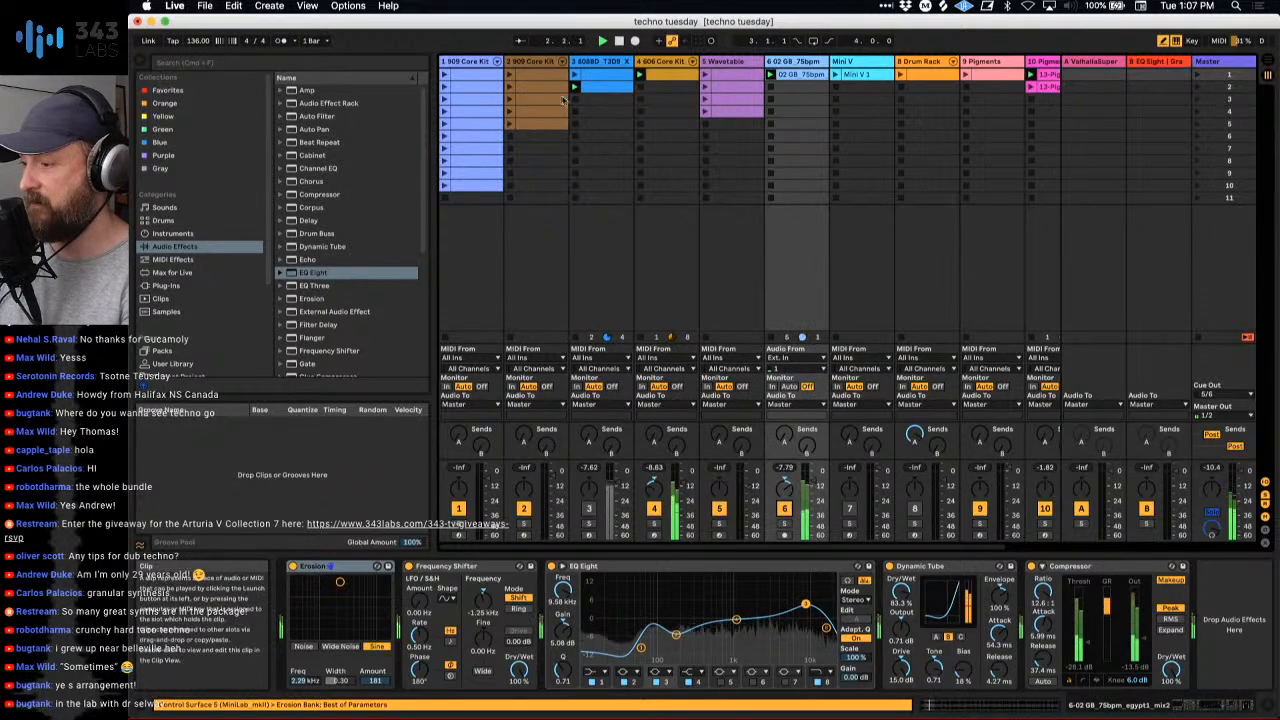
- Activate the 808BD track and play the second 909 Core Kit's clips in scene 1 and scene 3
click(589, 509)
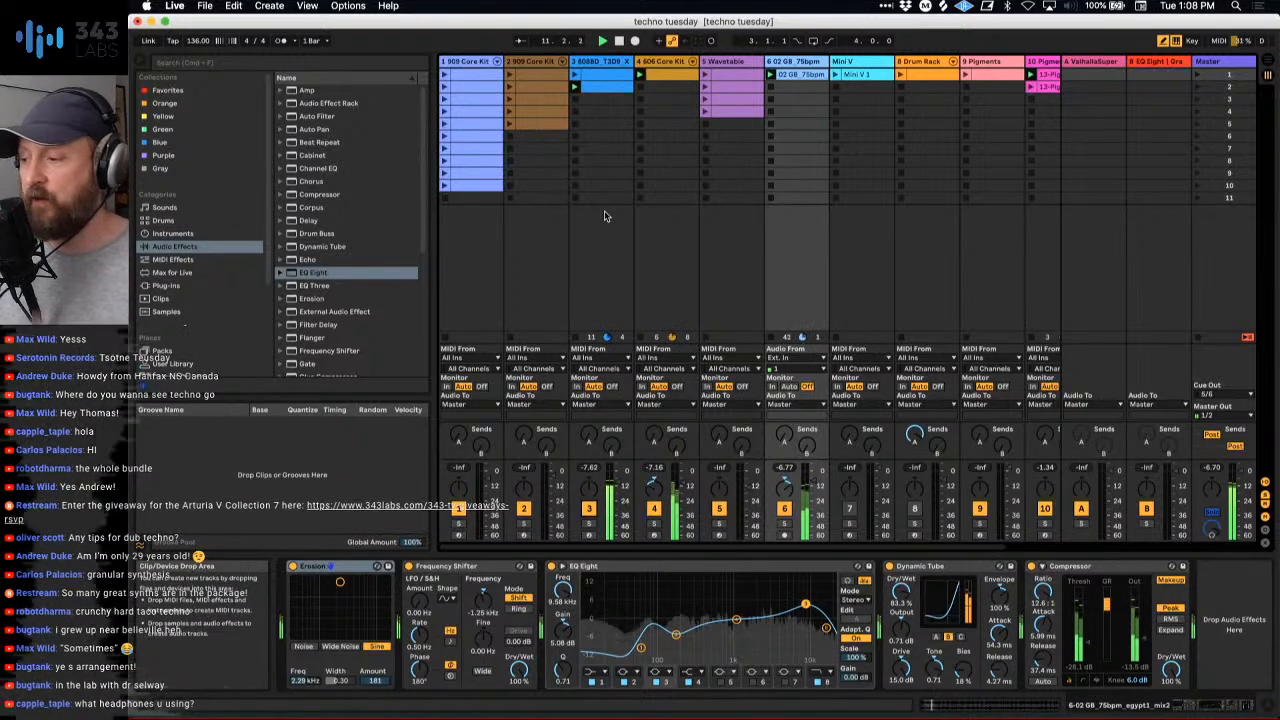
click(511, 80)
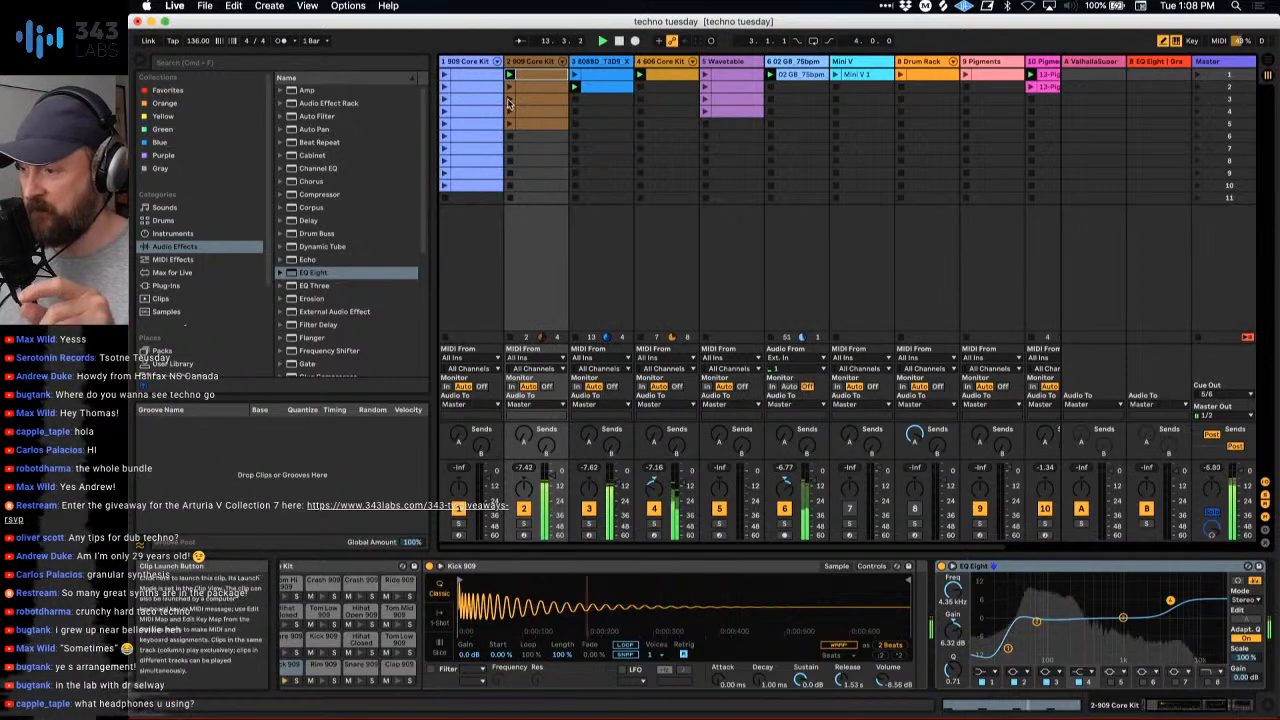
click(509, 101)
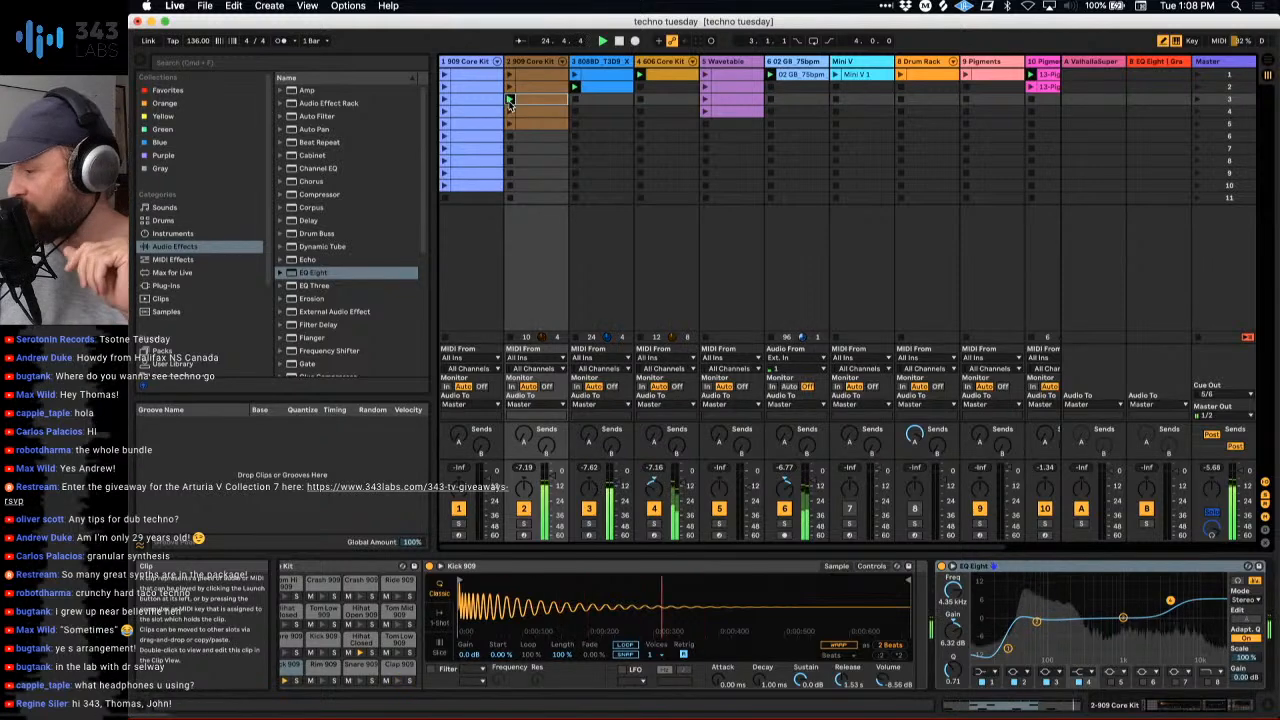
- Inspect the Sonarworks Reference 4 plug-in in the monitor 1/2 chain on the Master track, closing its window when done
click(1208, 62)
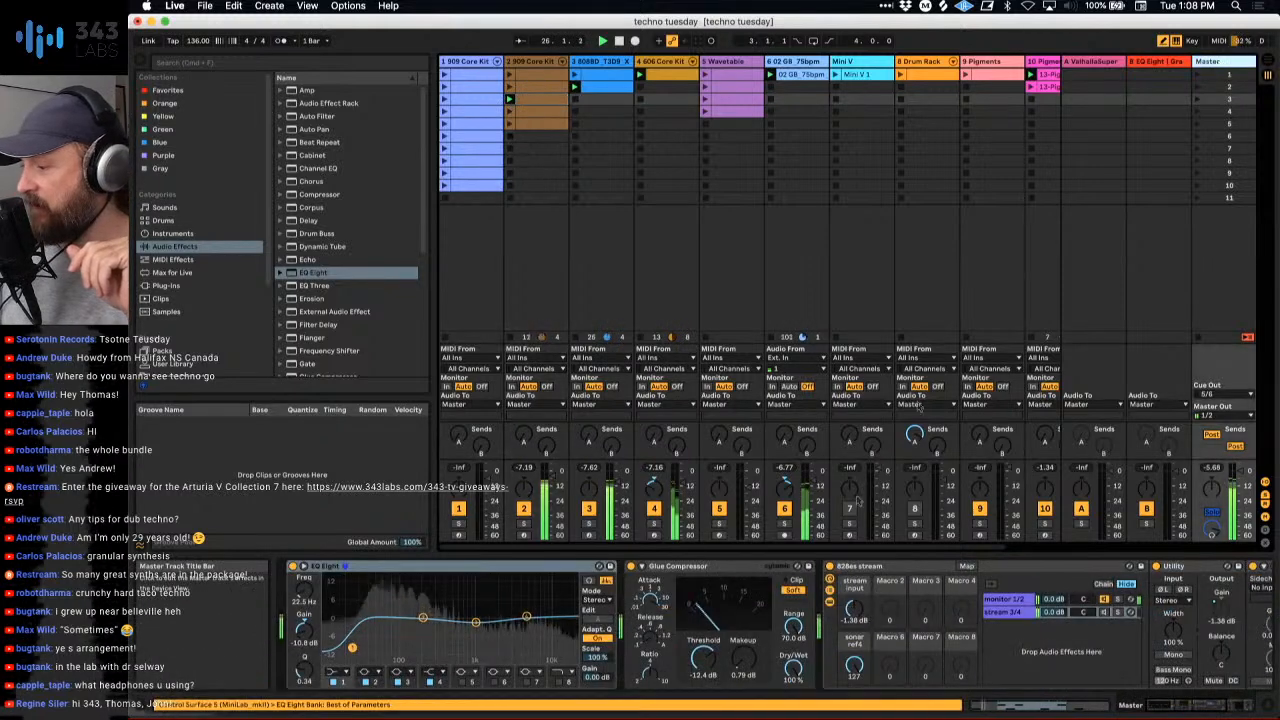
click(1006, 600)
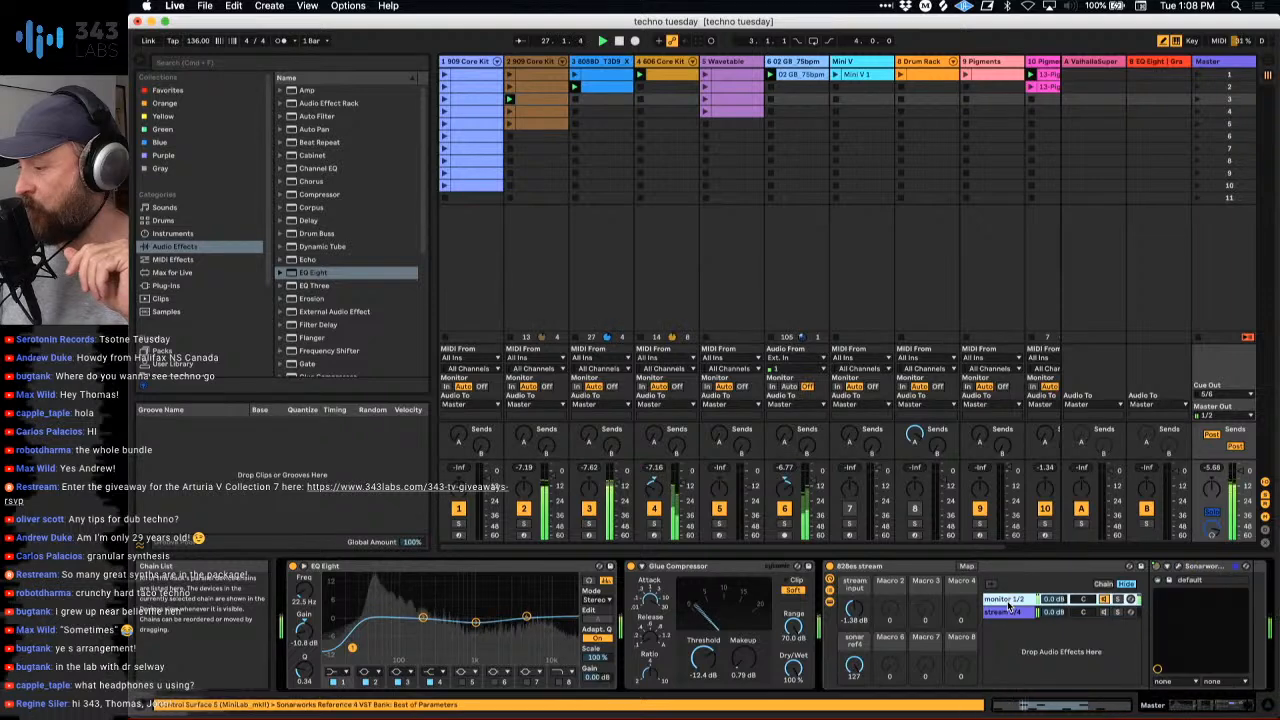
click(1110, 569)
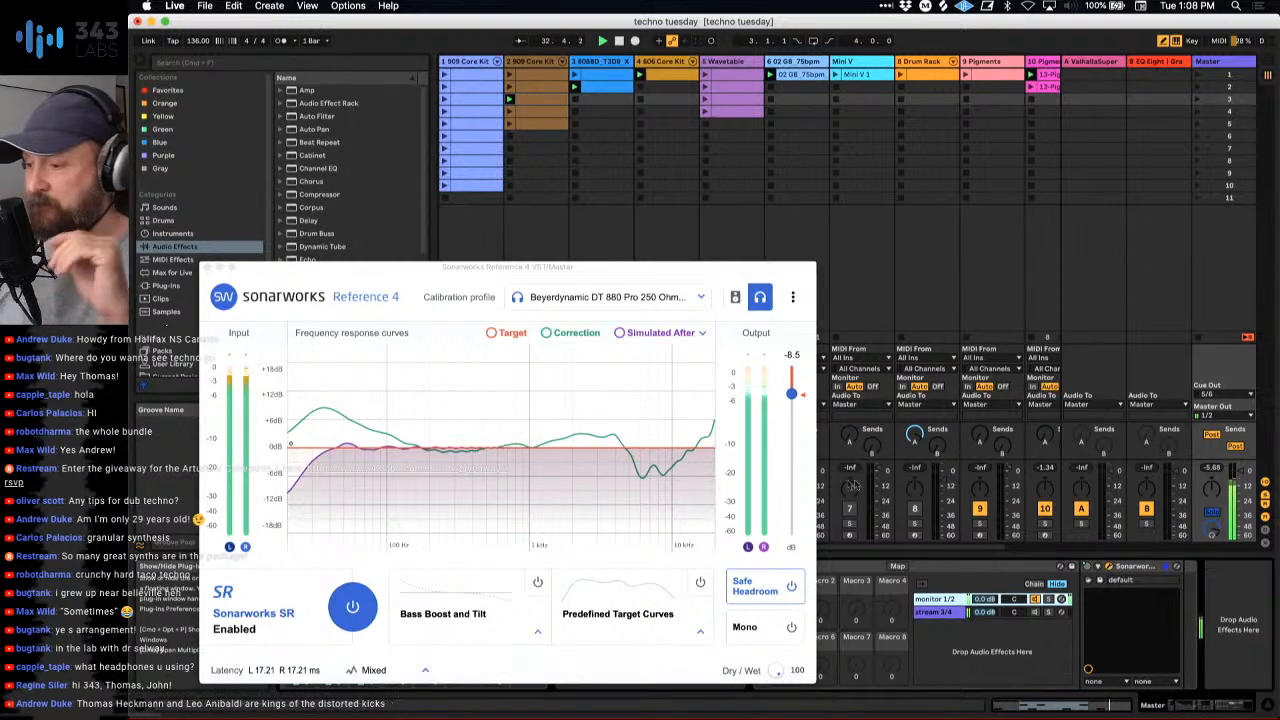
click(207, 268)
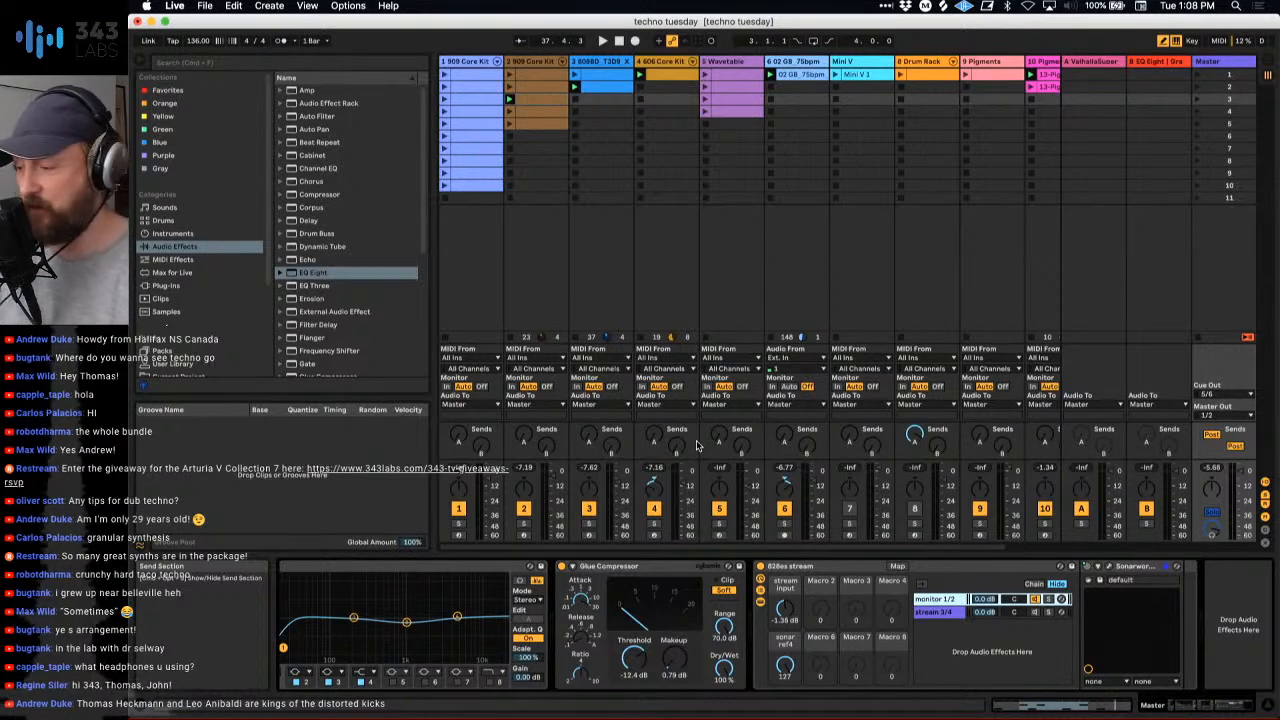
- Restart playback with the second 909 Core Kit's scene 1 clip, and solo the Mini V track with its clip playing
key(space)
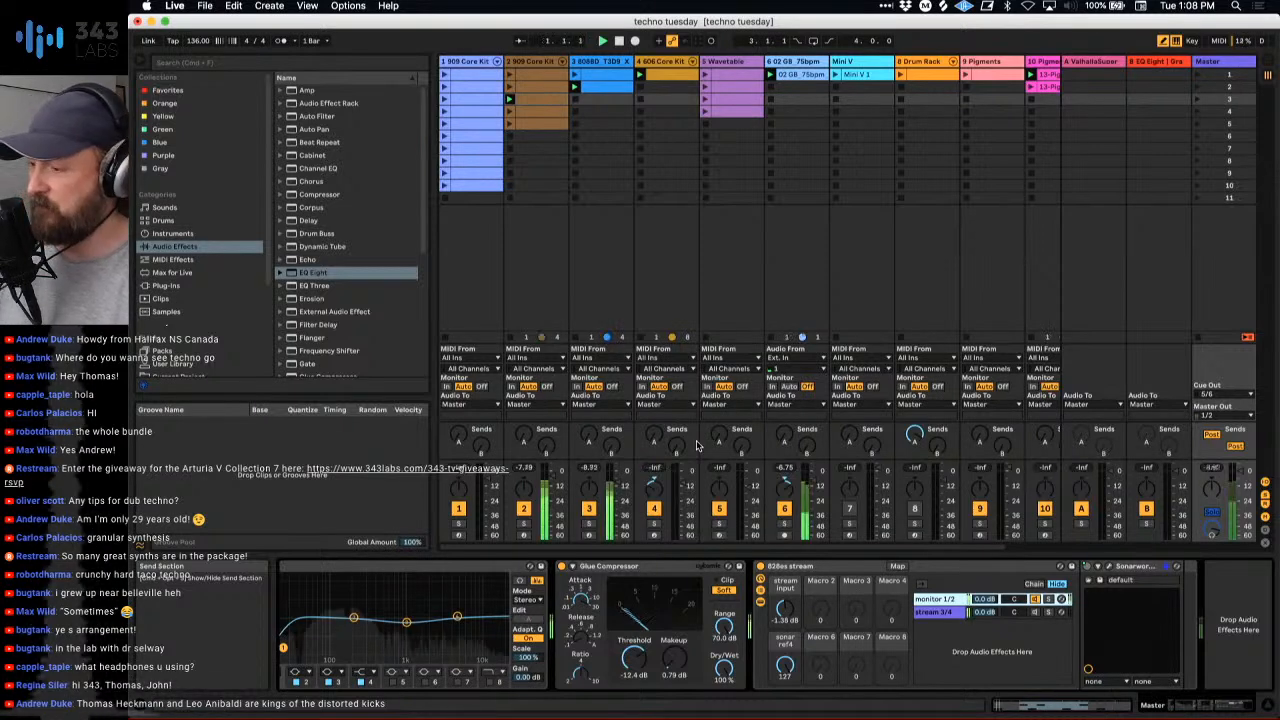
click(510, 73)
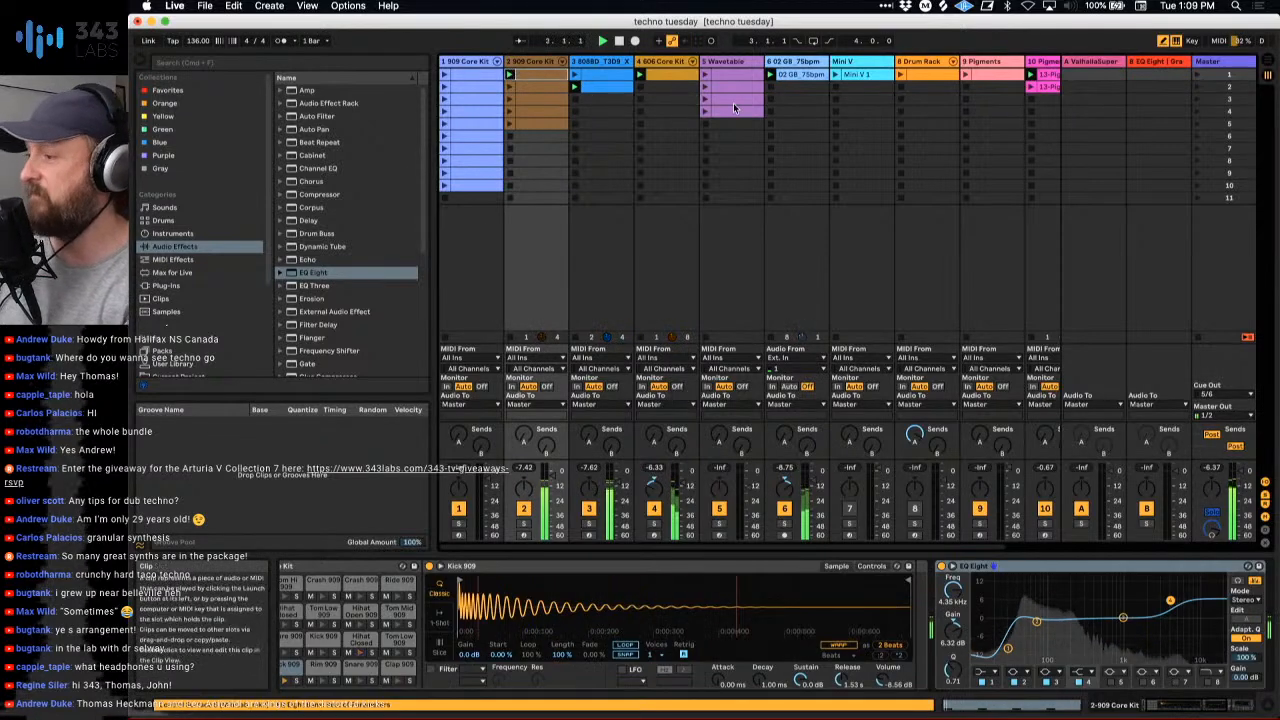
scroll(733, 103, right, 3)
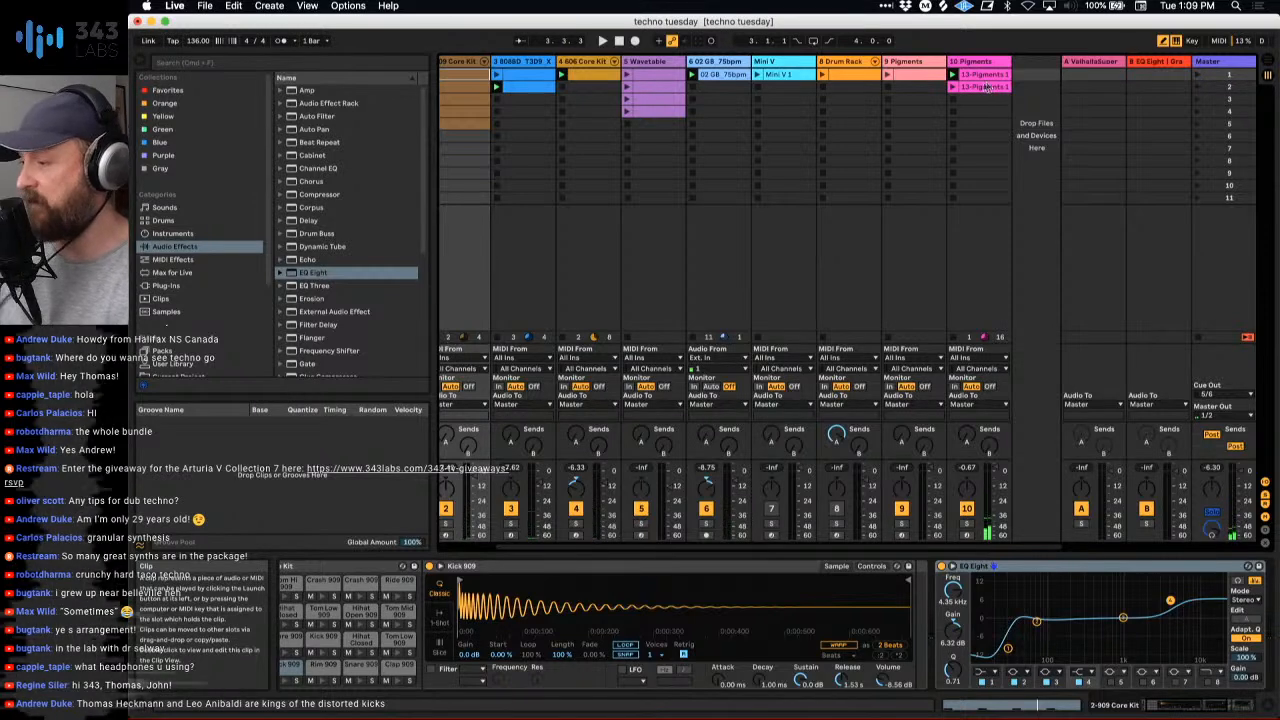
click(755, 62)
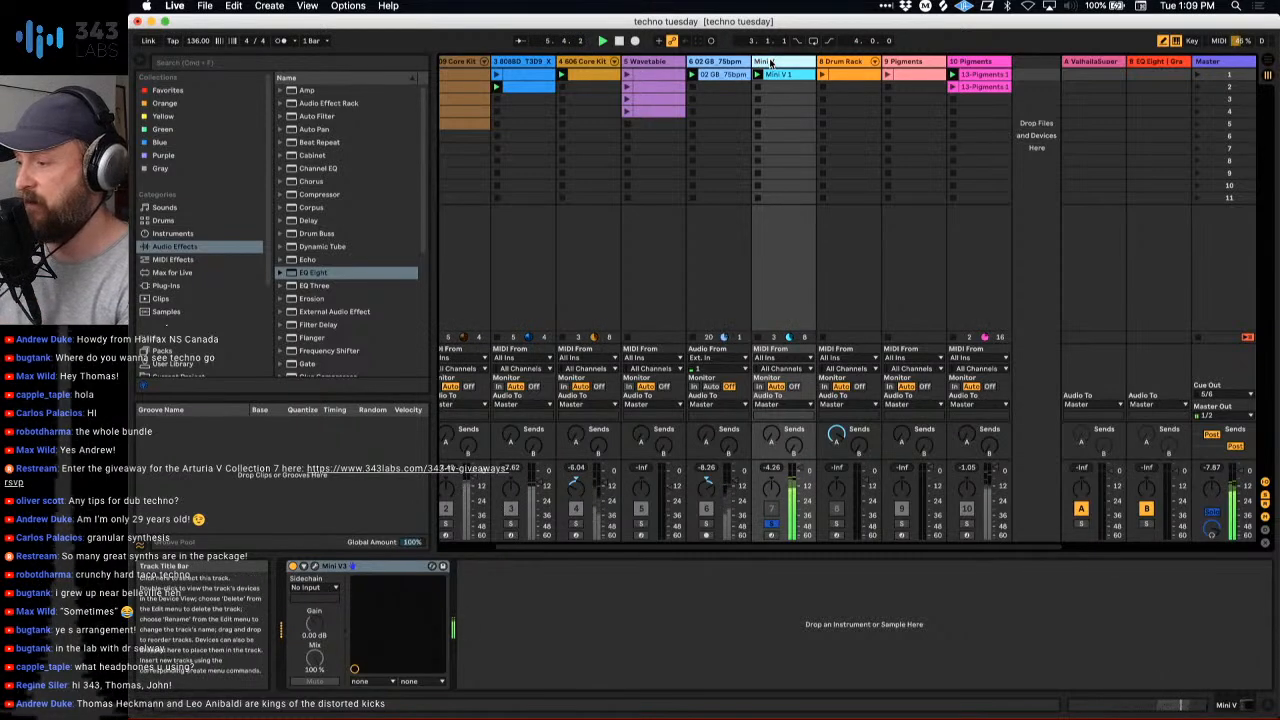
- Open the Mini V synth, adjust its filter cutoff frequency while the bass plays, and close the plug-in window
click(314, 567)
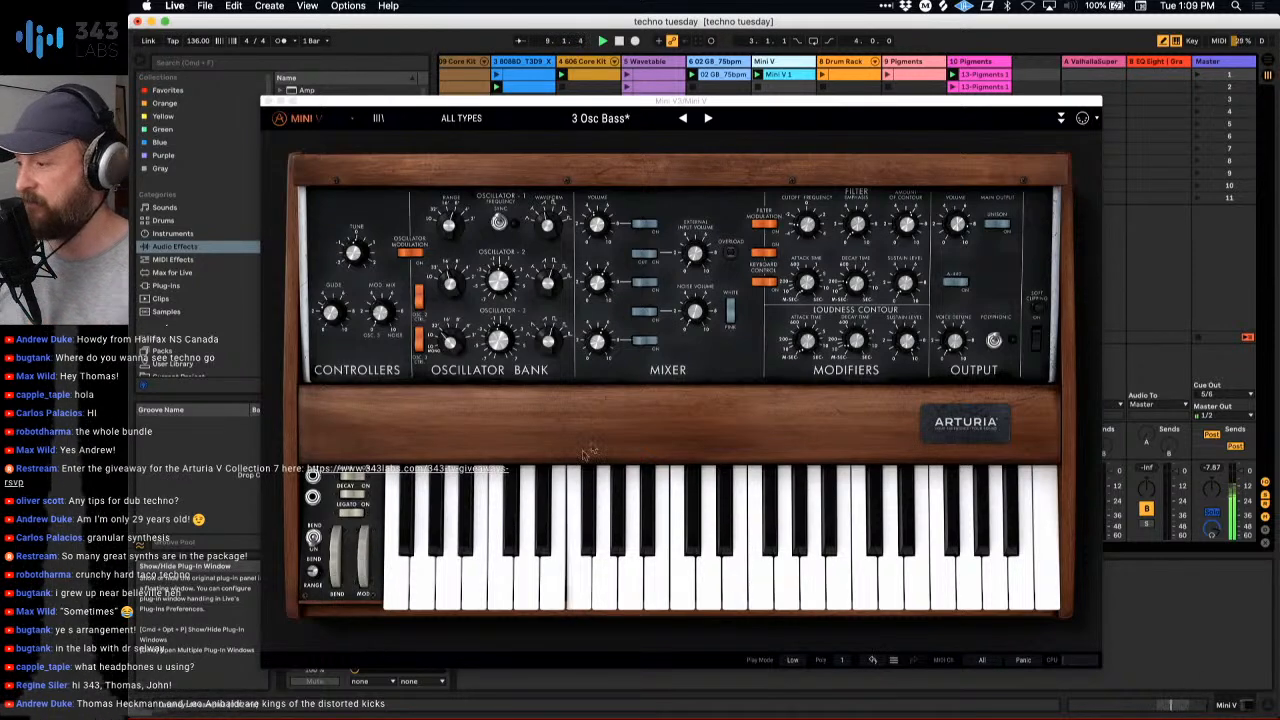
drag(807, 225, 807, 230)
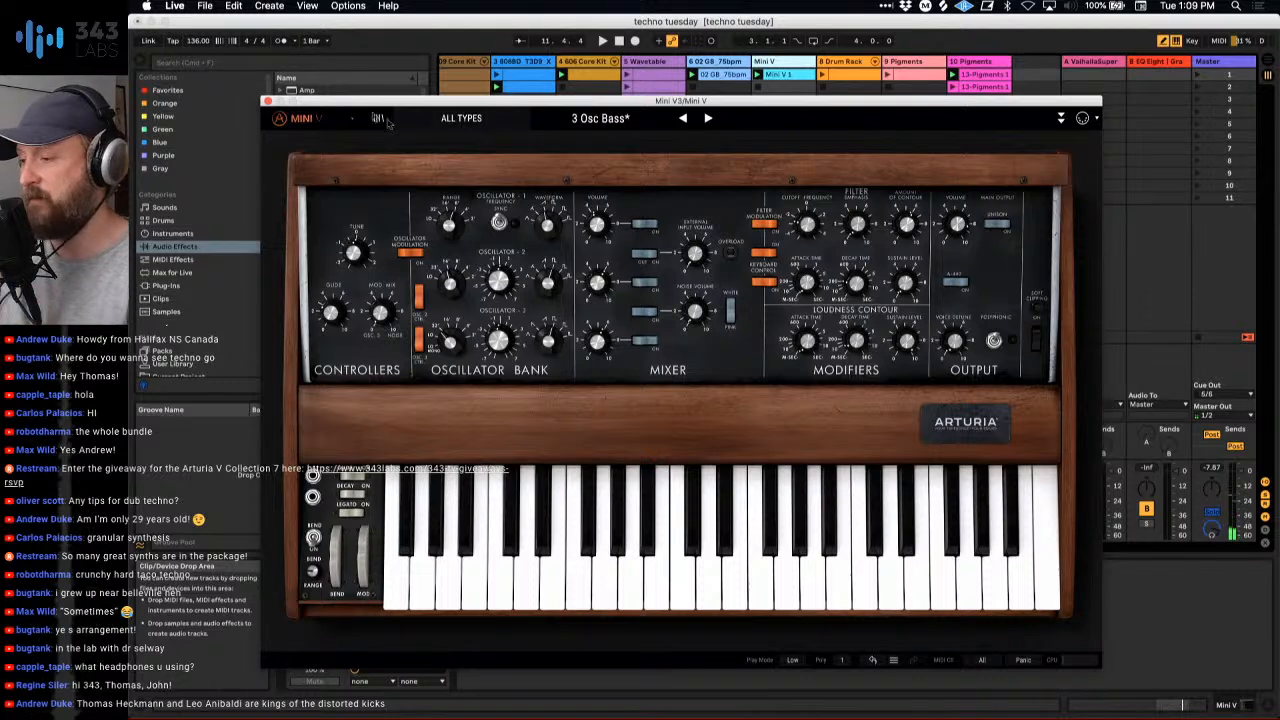
click(267, 101)
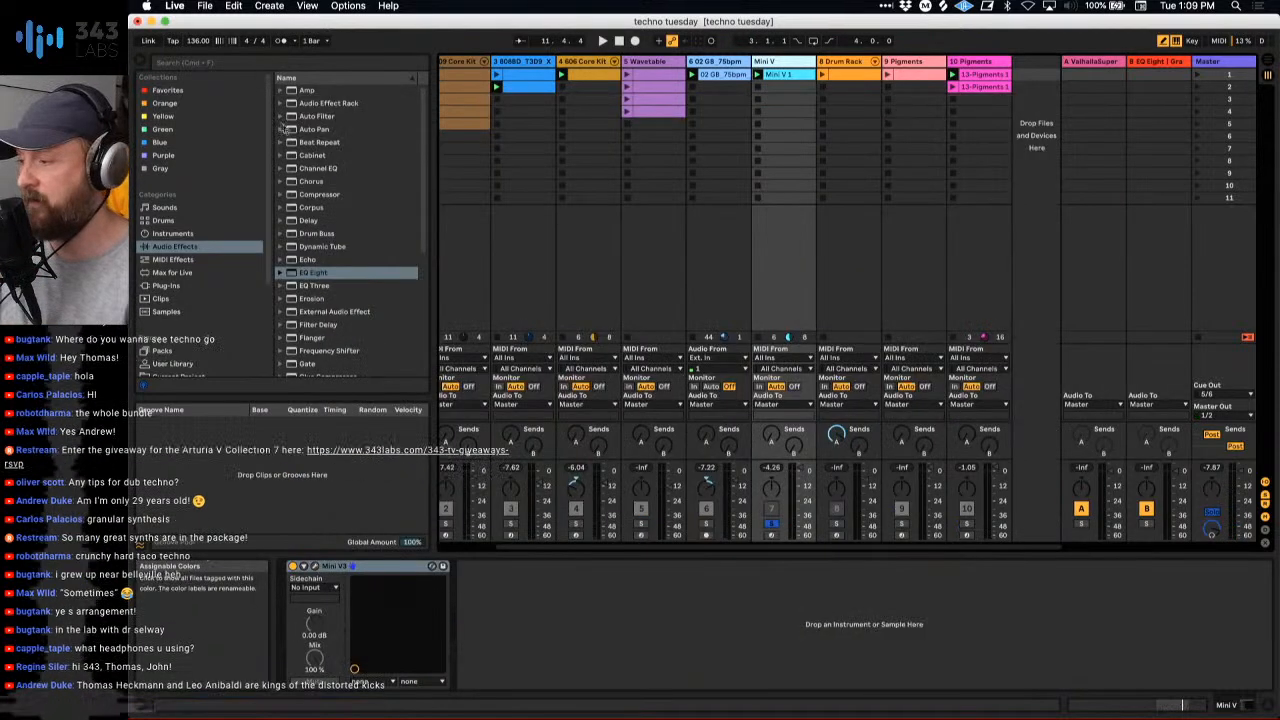
- Restart playback and solo the second 909 Core Kit and 10 Pigments tracks alongside Mini V
key(space)
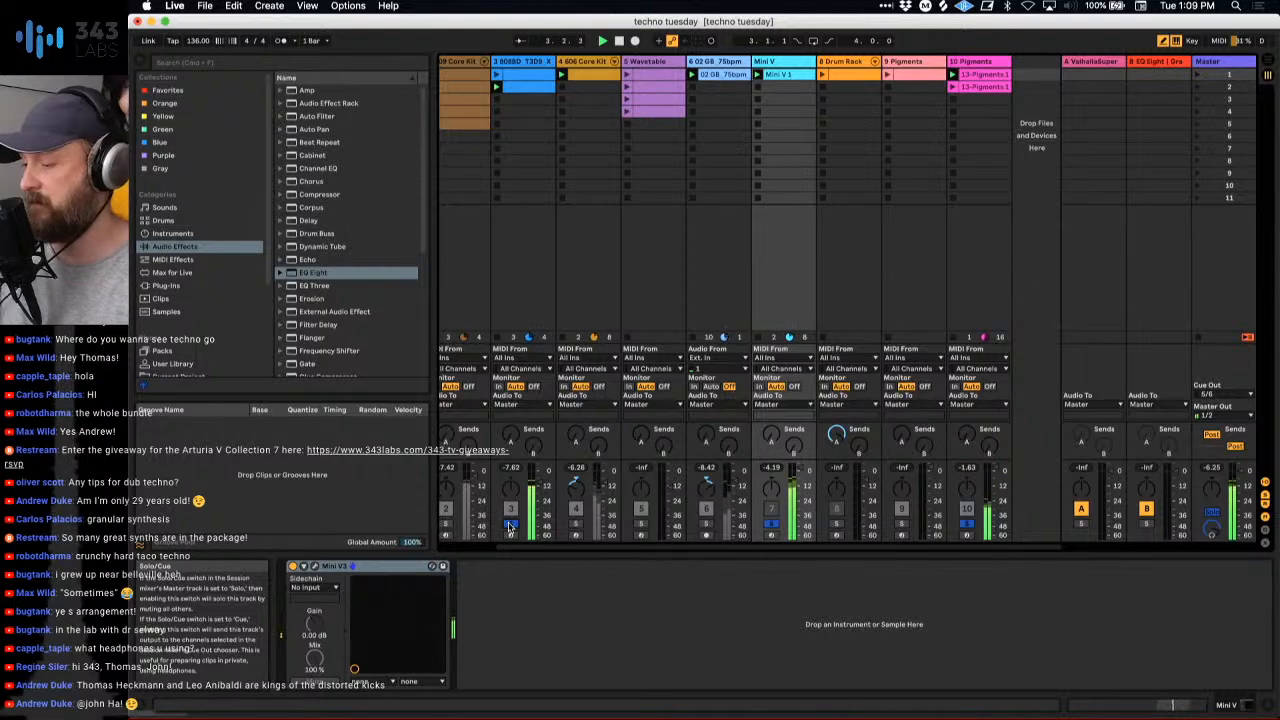
scroll(509, 527, left, 3)
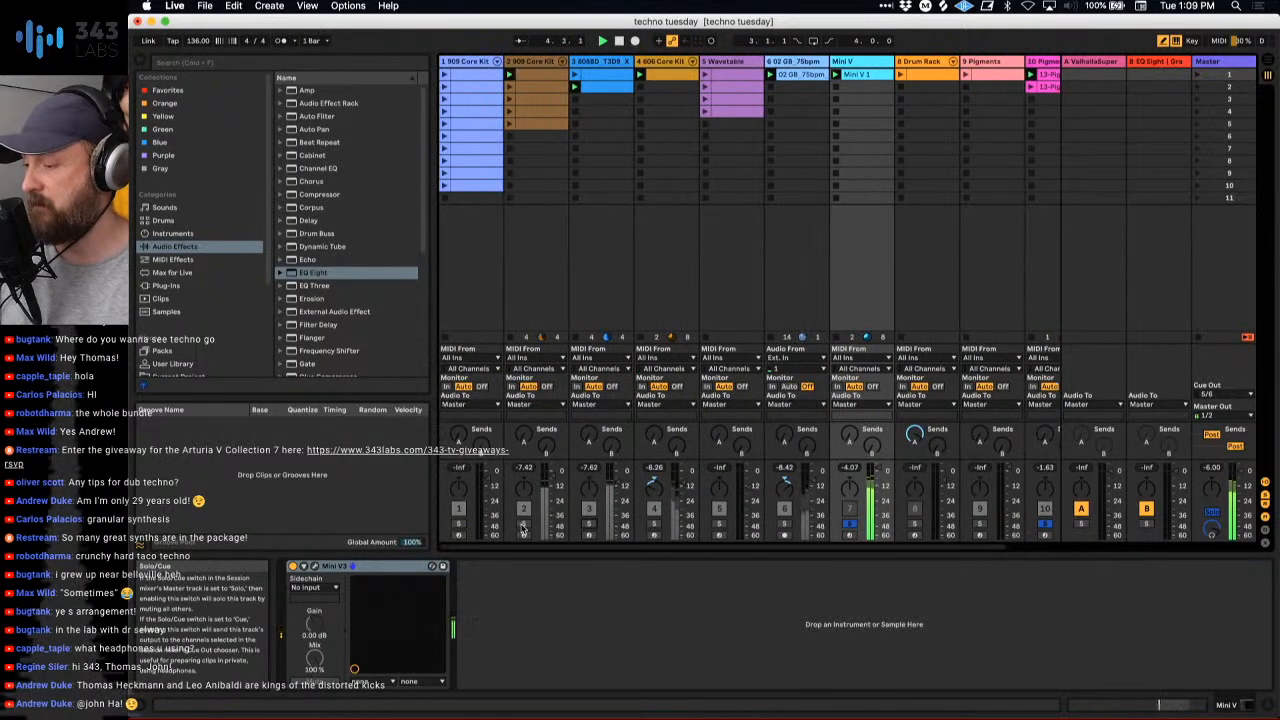
click(522, 525)
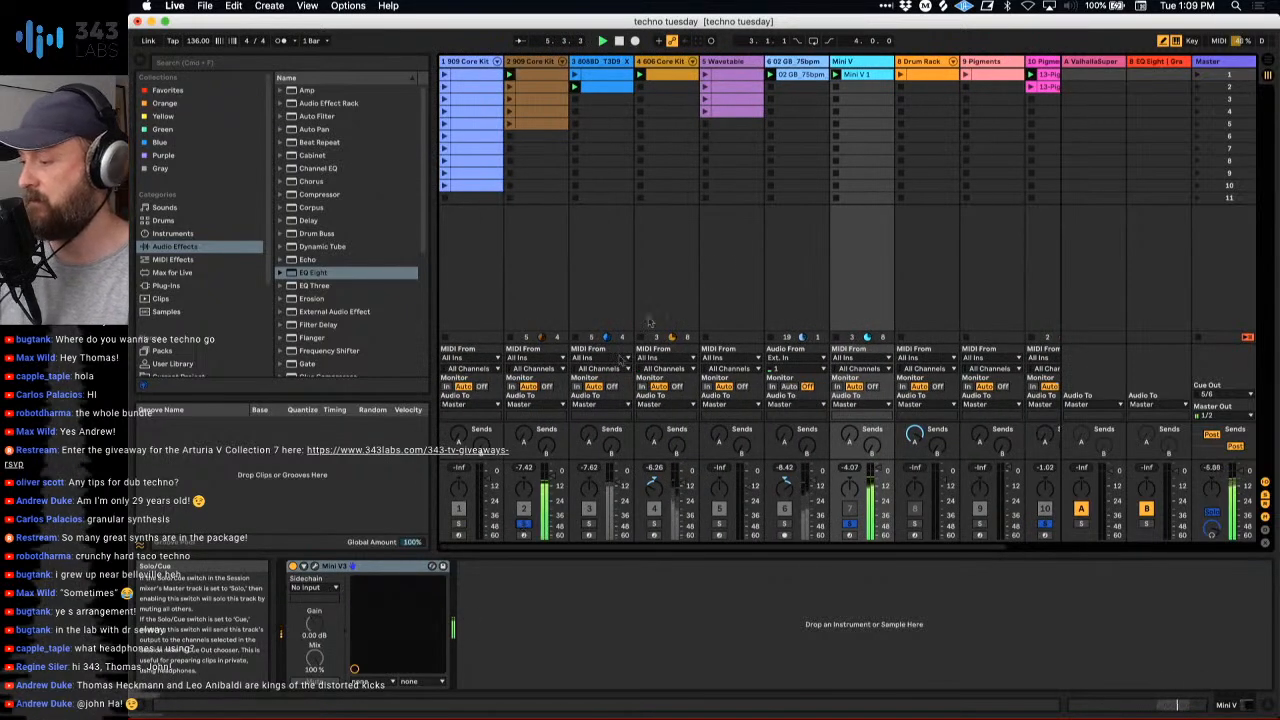
scroll(730, 266, right, 2)
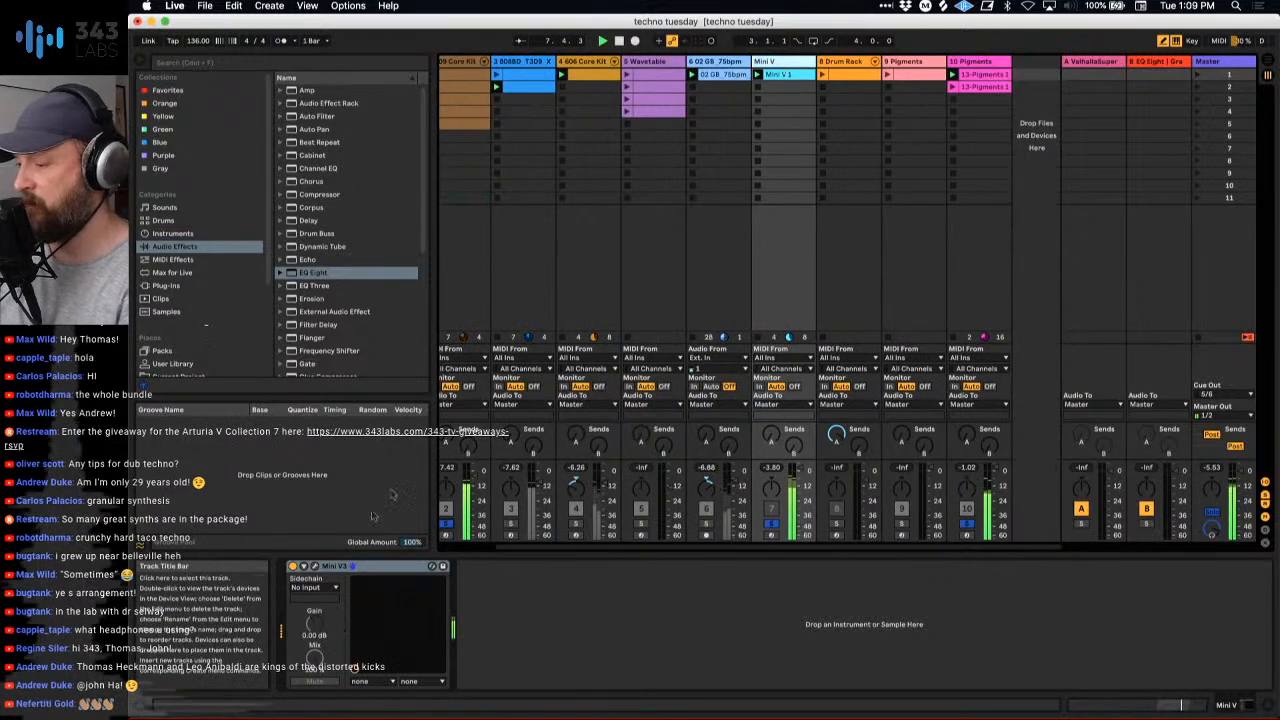
- Reopen the Mini V synth to tweak its filter cutoff against the soloed kick and Pigments, and close it
click(313, 567)
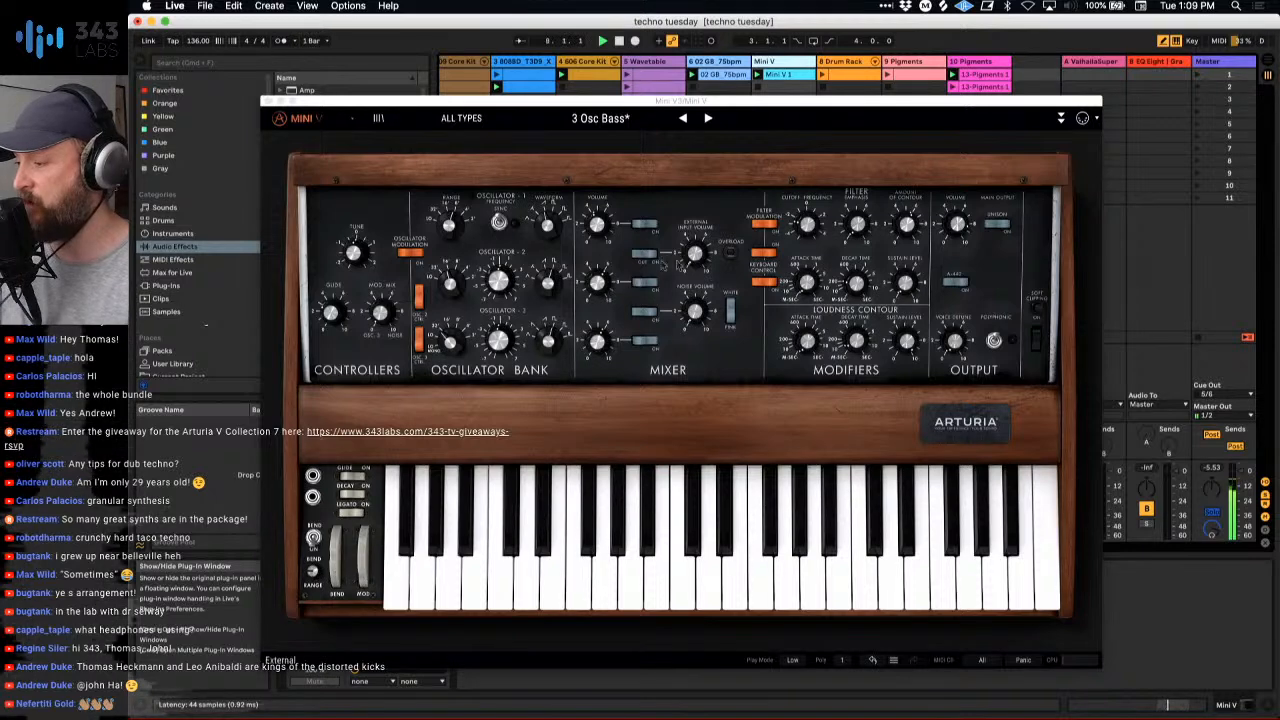
mouse_move(807, 225)
mouse_down()
mouse_move(807, 200)
mouse_move(811, 227)
mouse_up()
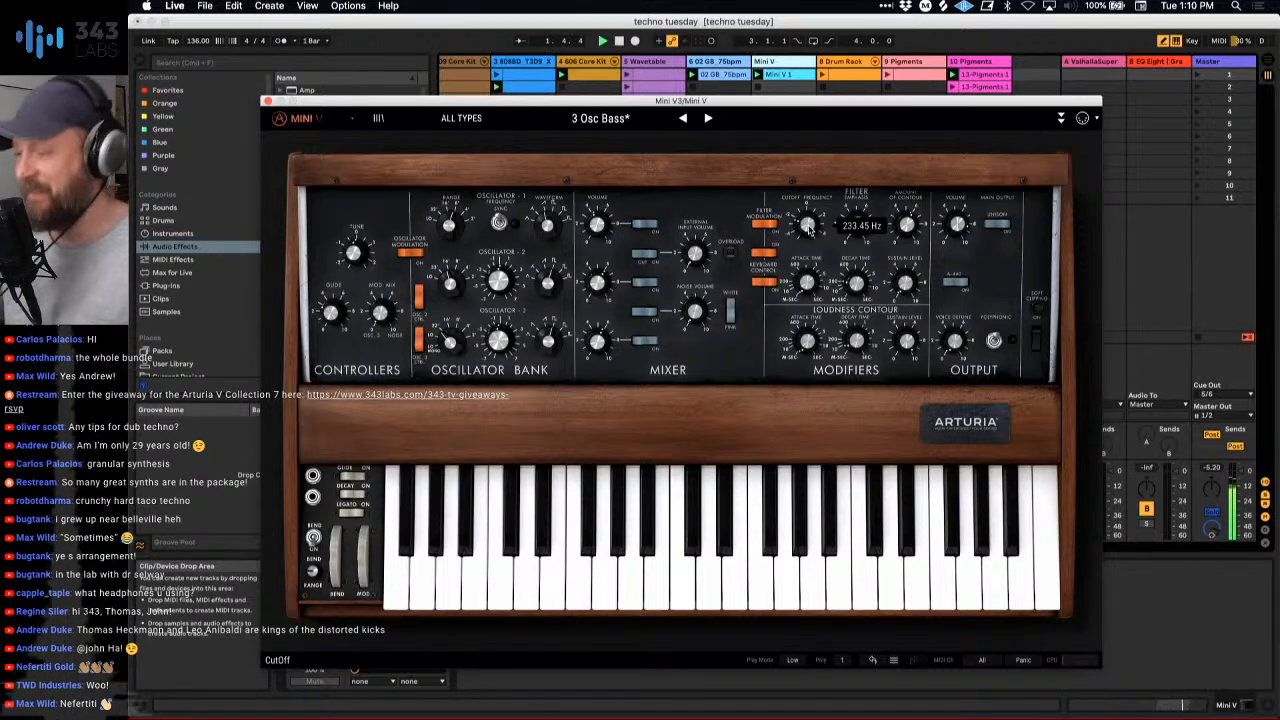
click(267, 101)
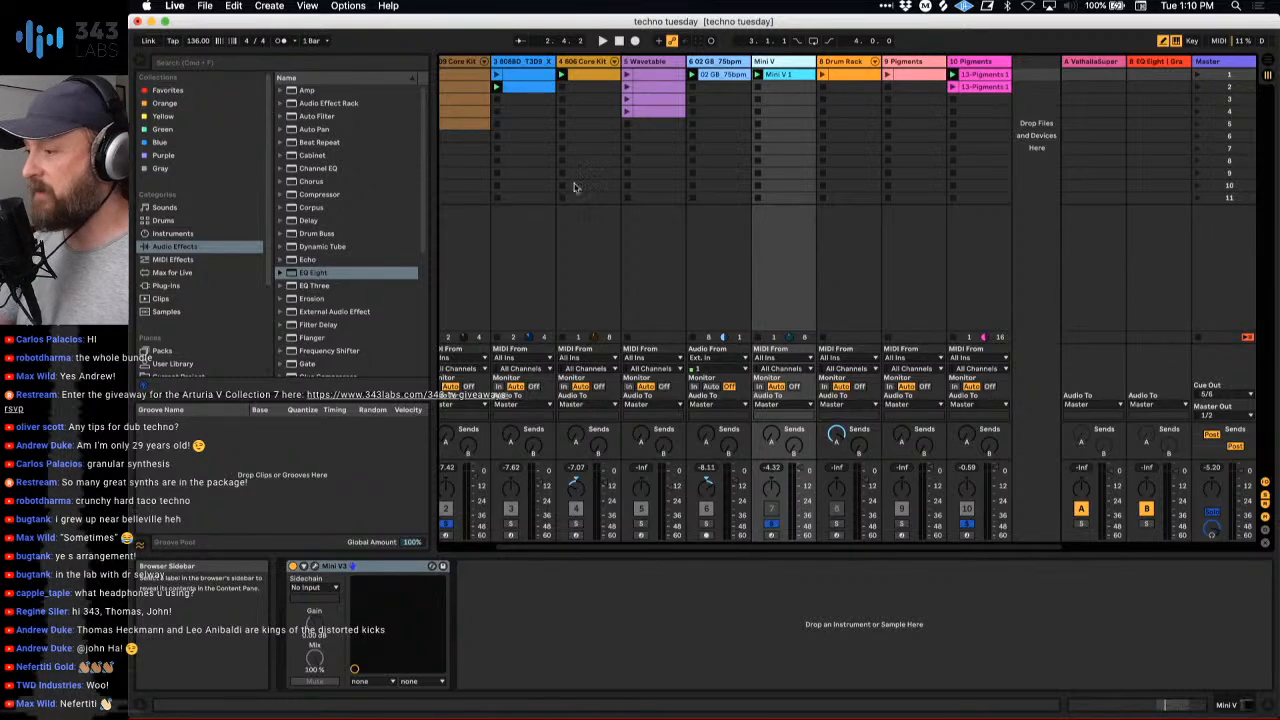
- Stop the active clips on the 10 Pigments and 02 GB_75bpm tracks
scroll(575, 187, left, 3)
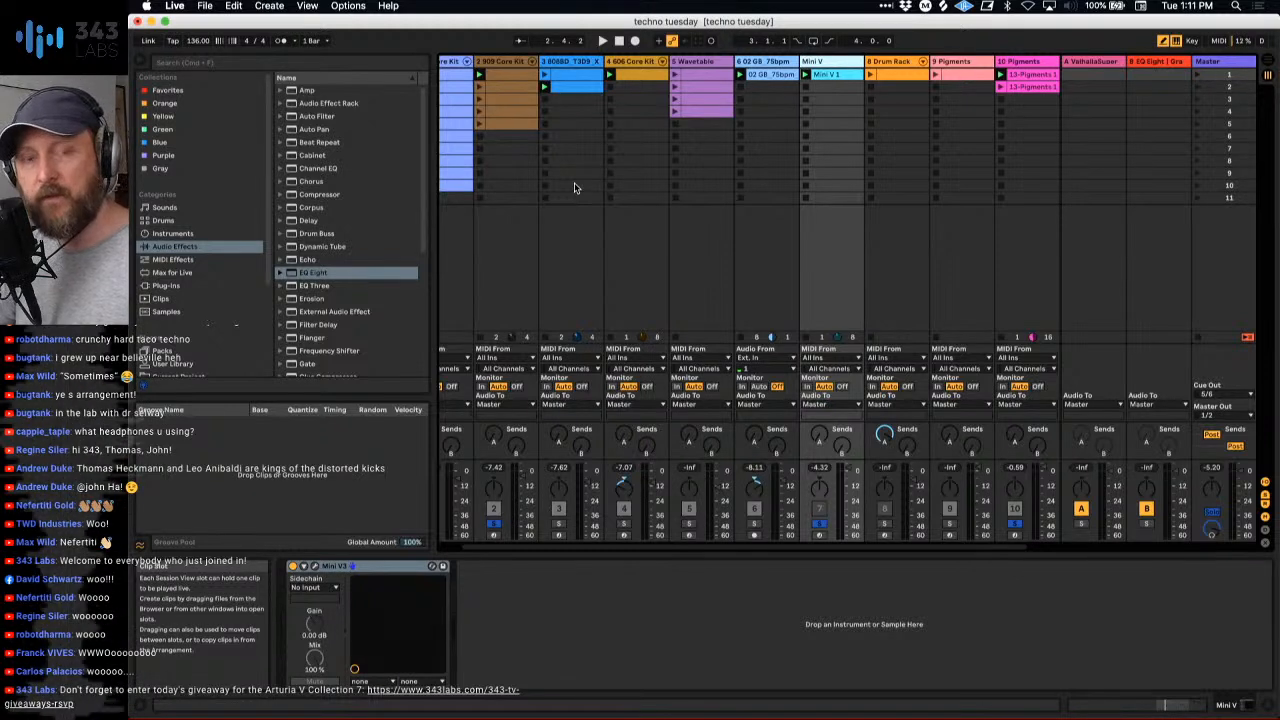
scroll(988, 105, left, 1)
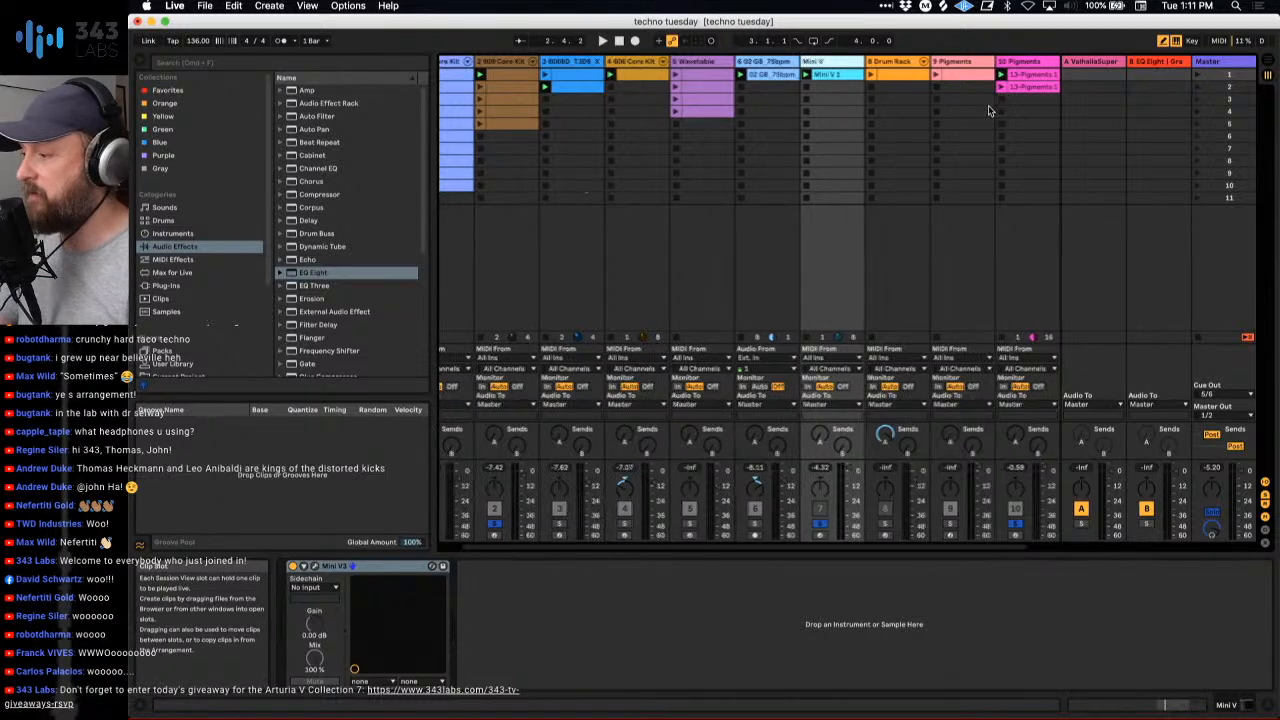
click(1001, 99)
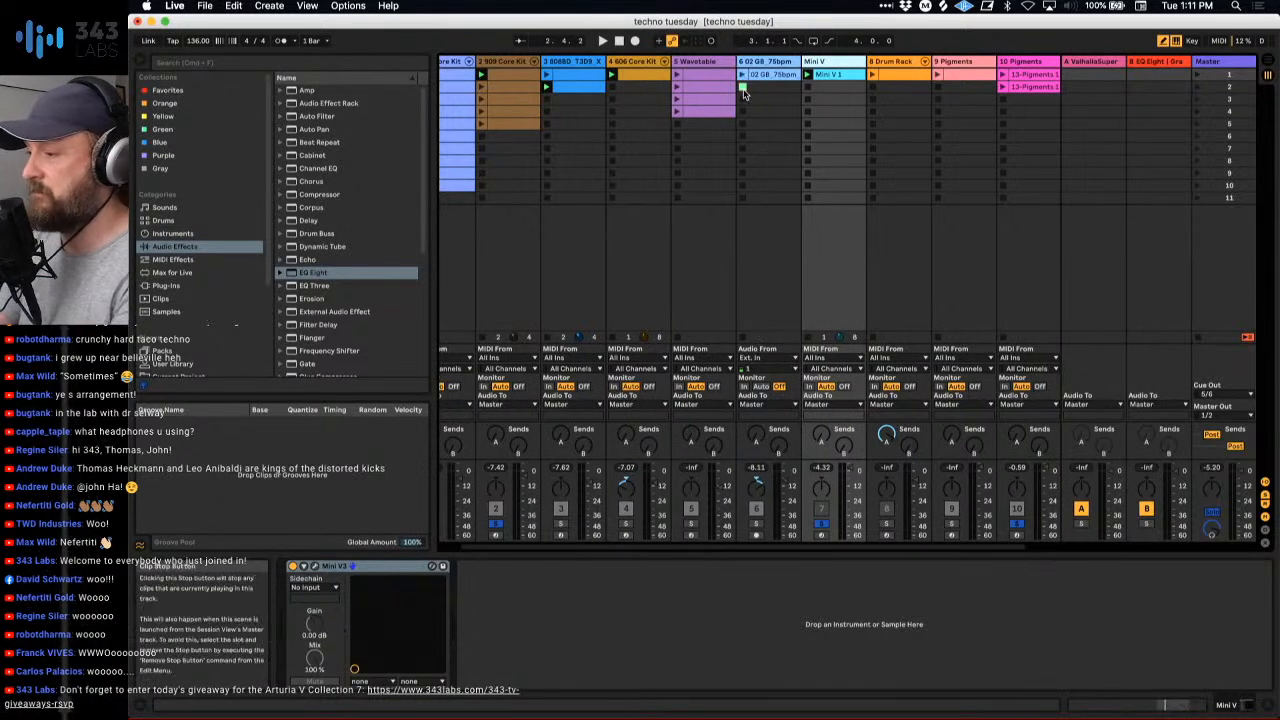
- Clear the solo on the second 909 Core Kit track and reactivate the Mini V track
scroll(547, 100, left, 2)
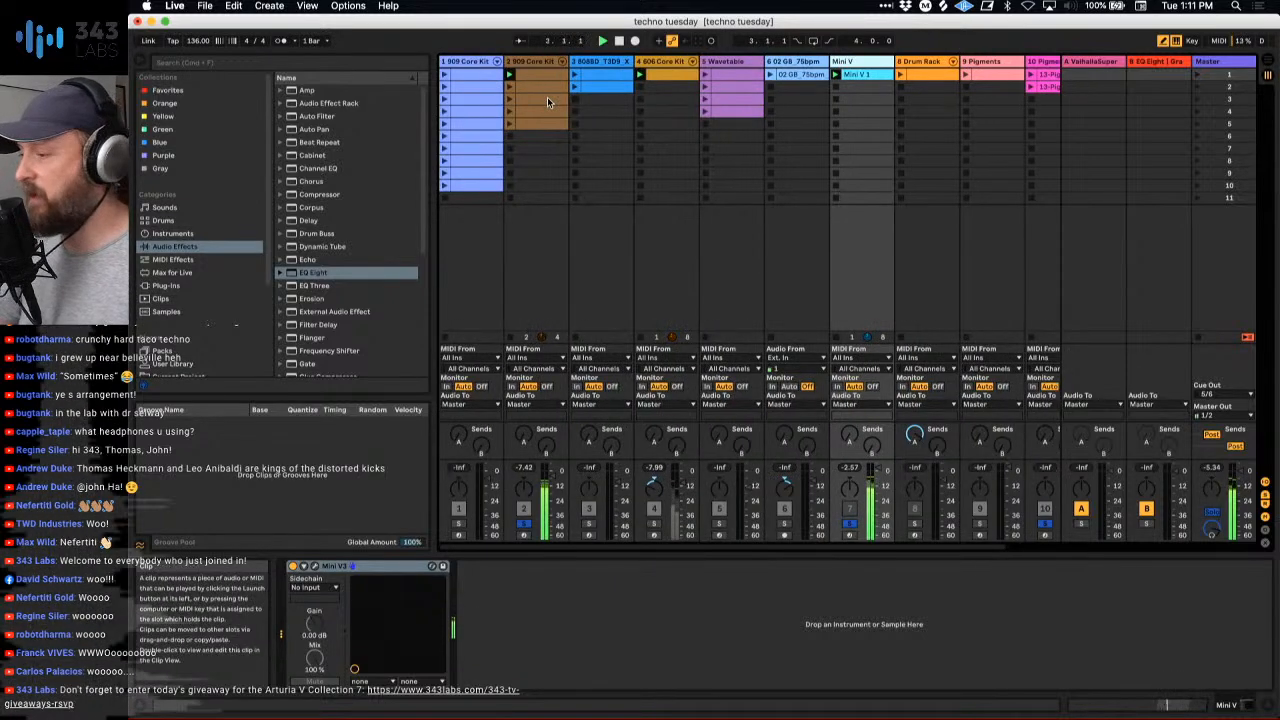
click(527, 530)
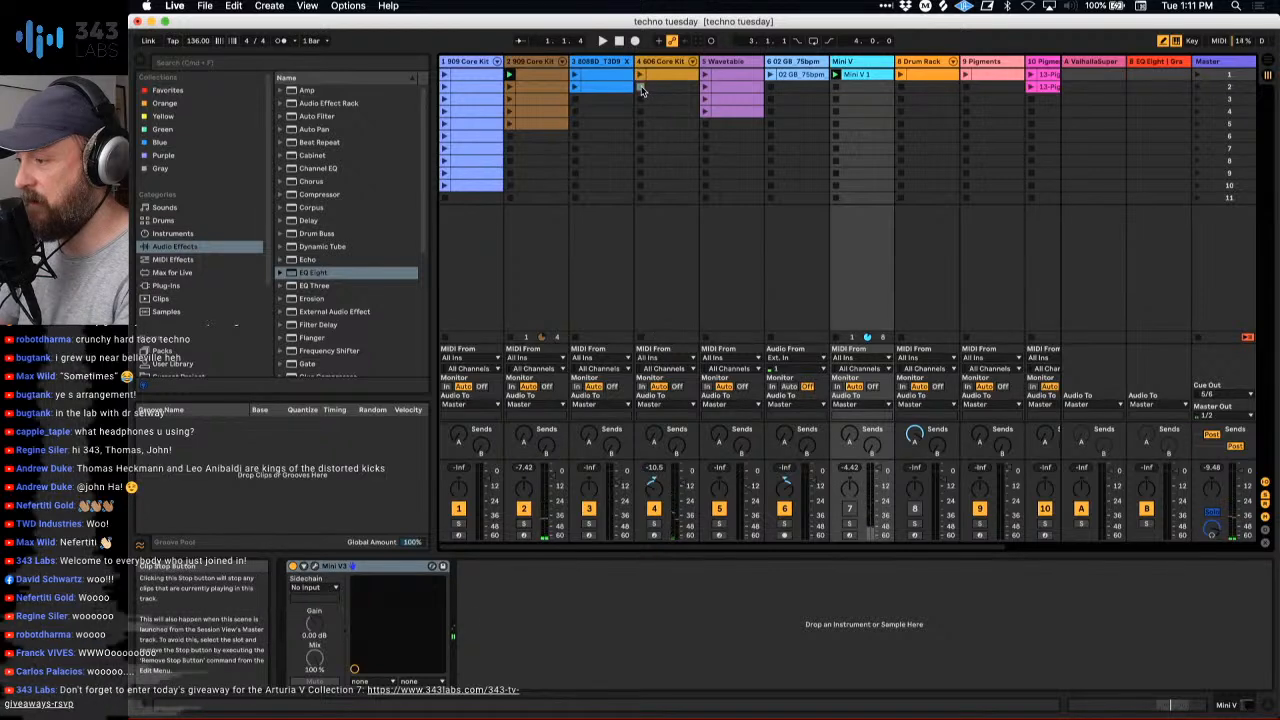
click(849, 509)
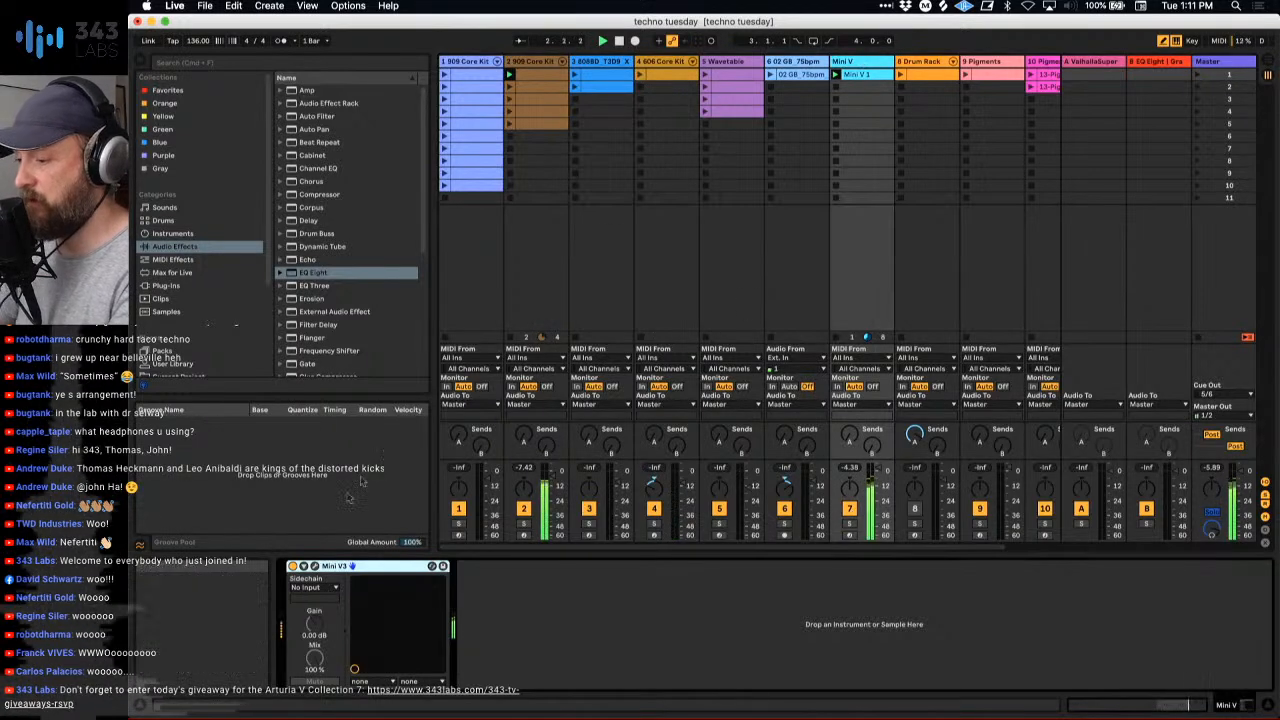
- Open the Mini V synth, stop playback, and adjust its filter cutoff frequency and amount of contour
click(315, 566)
key(space)
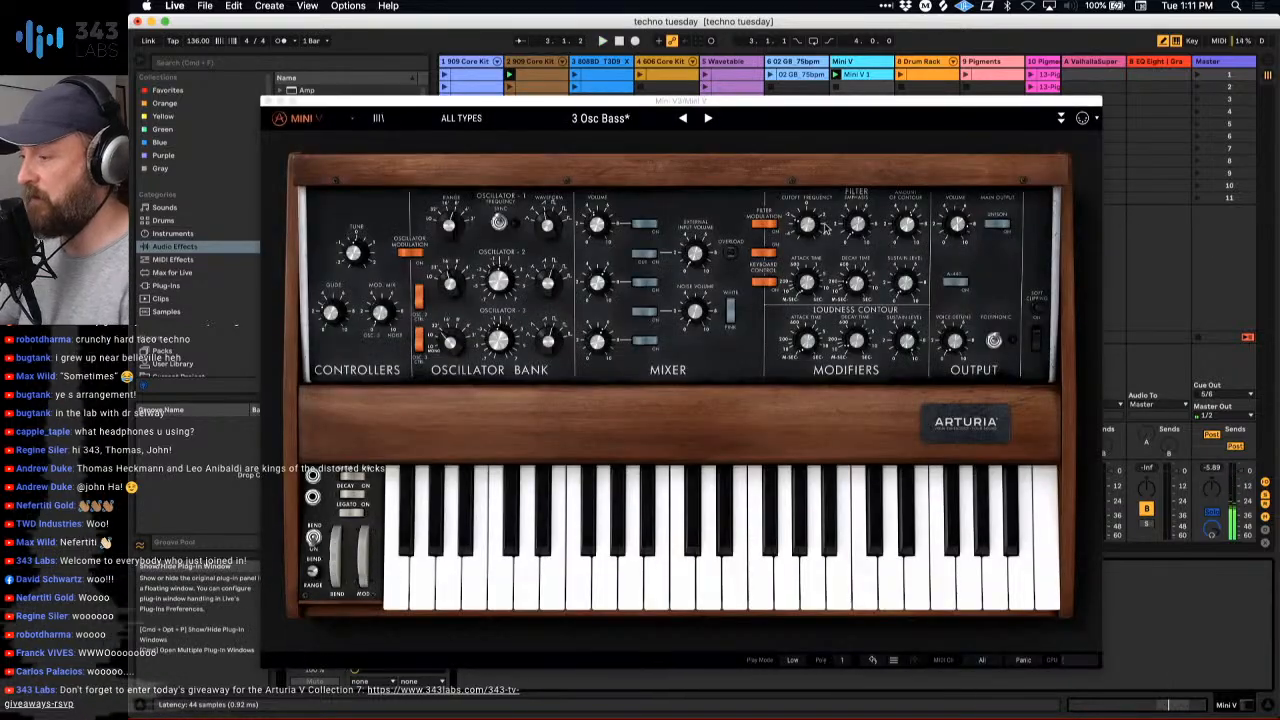
mouse_move(855, 335)
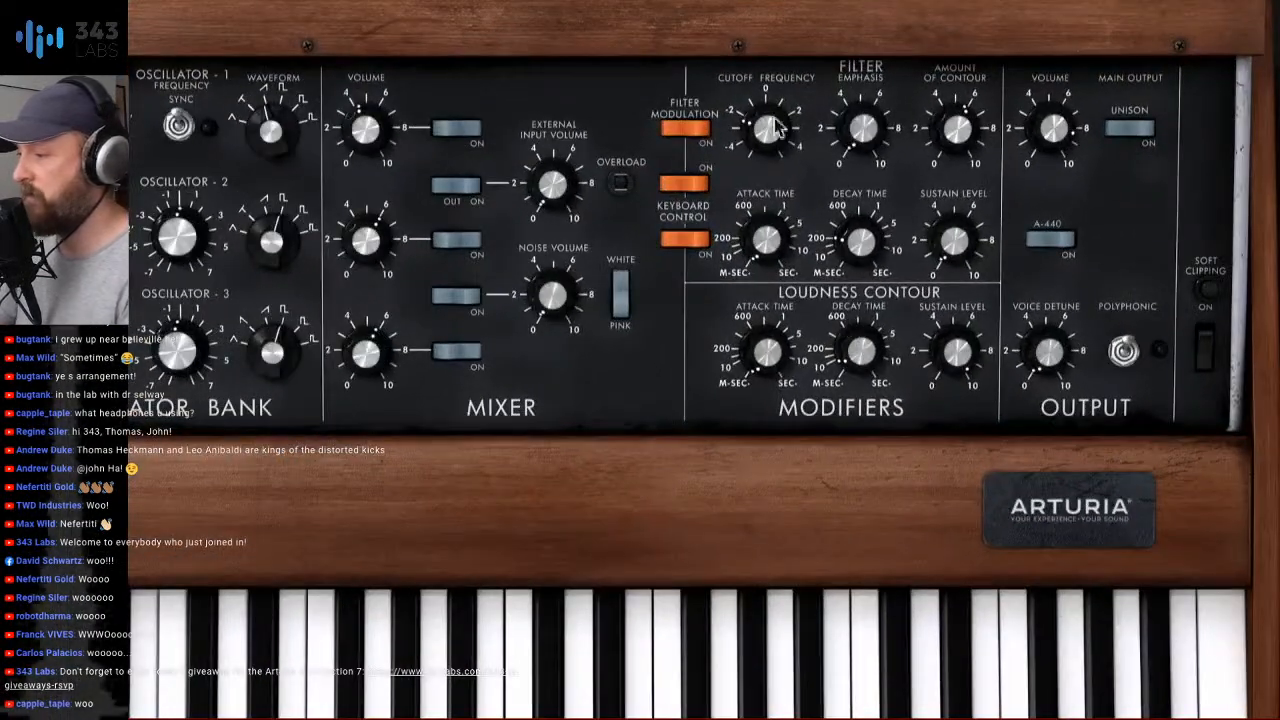
drag(777, 126, 777, 194)
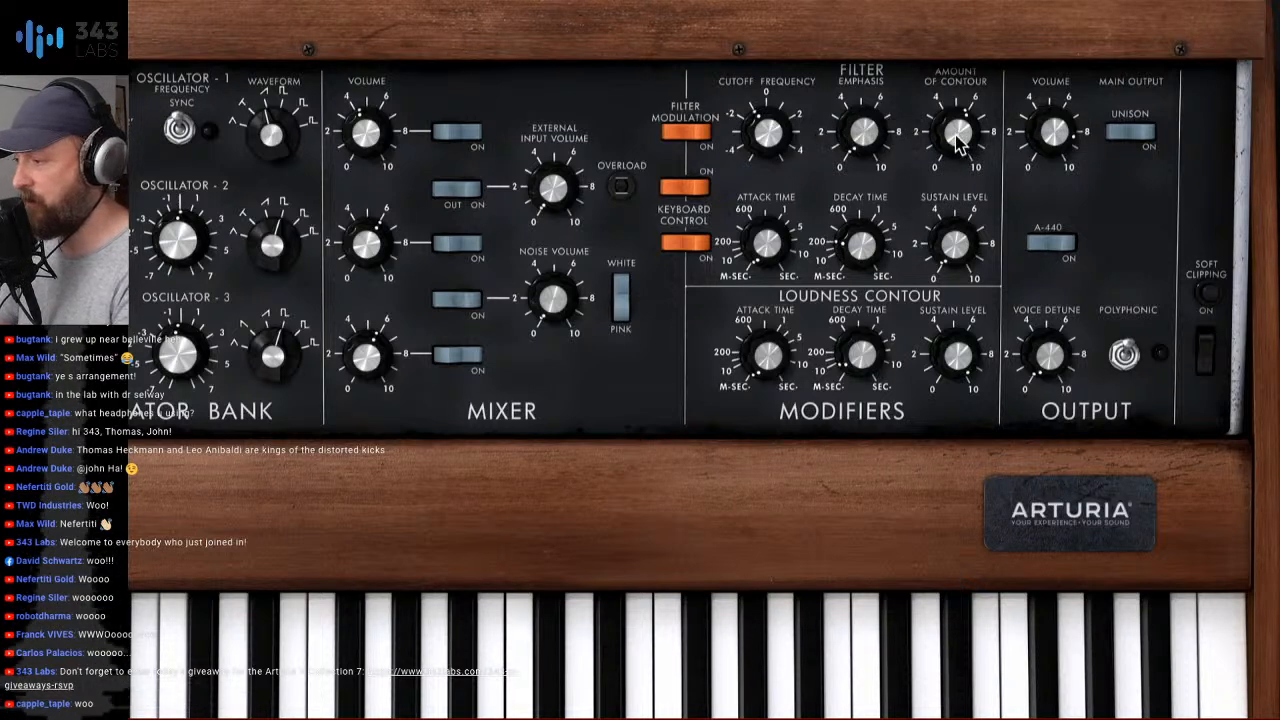
drag(956, 134, 956, 213)
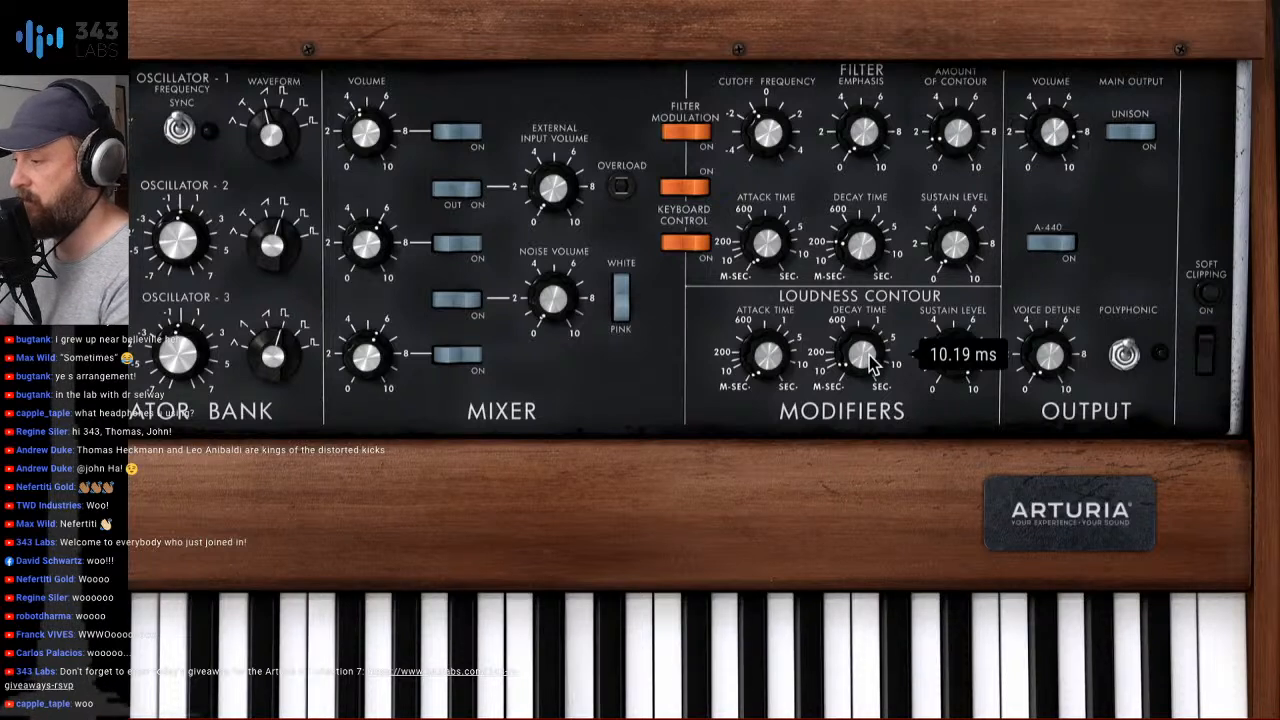
- Shape the Mini V's loudness contour with a decay time of about 133 ms and a sustain level of 2.28
drag(957, 358, 957, 472)
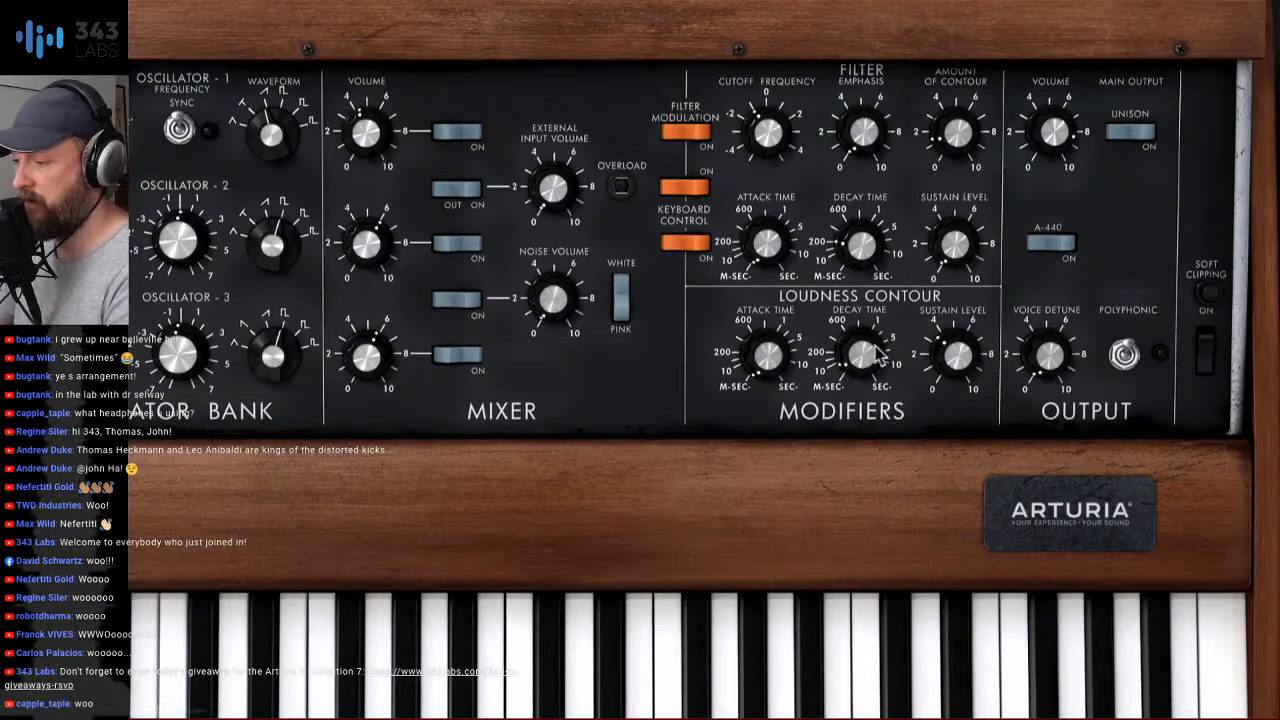
mouse_move(874, 353)
mouse_down()
mouse_move(874, 368)
mouse_move(868, 344)
mouse_up()
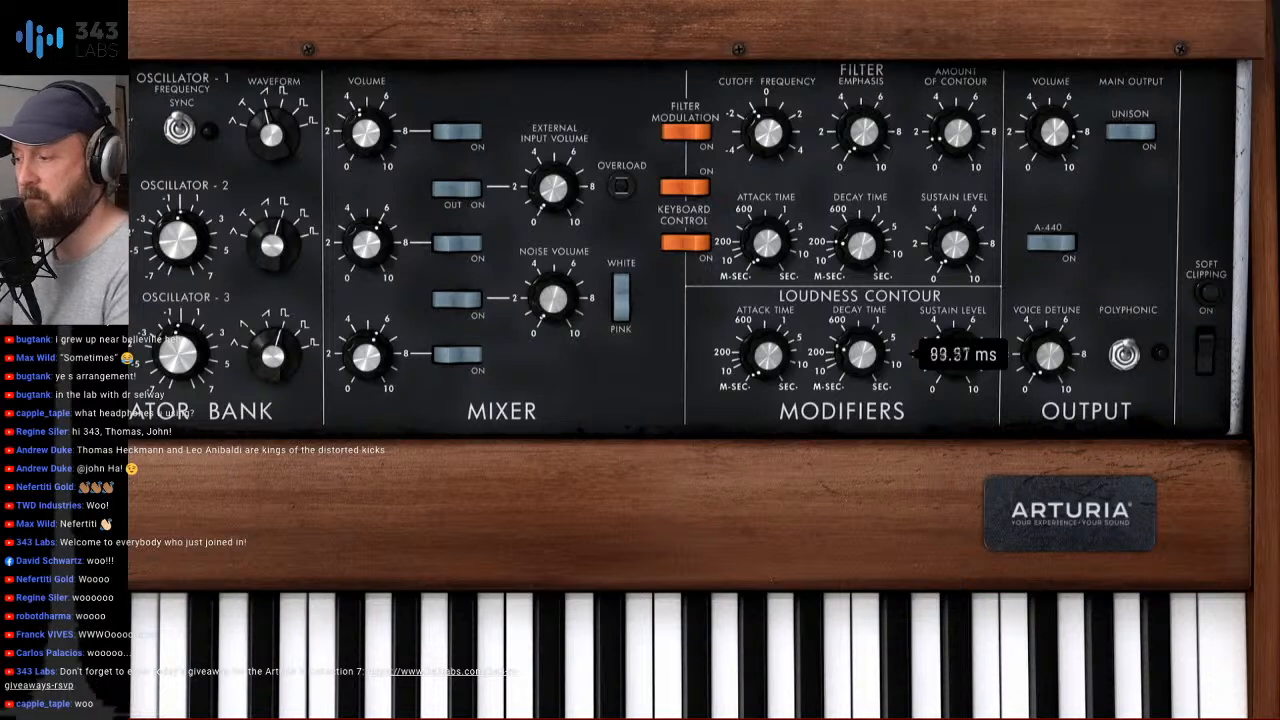
drag(957, 357, 957, 354)
mouse_move(864, 355)
mouse_down()
mouse_move(864, 313)
mouse_move(864, 353)
mouse_up()
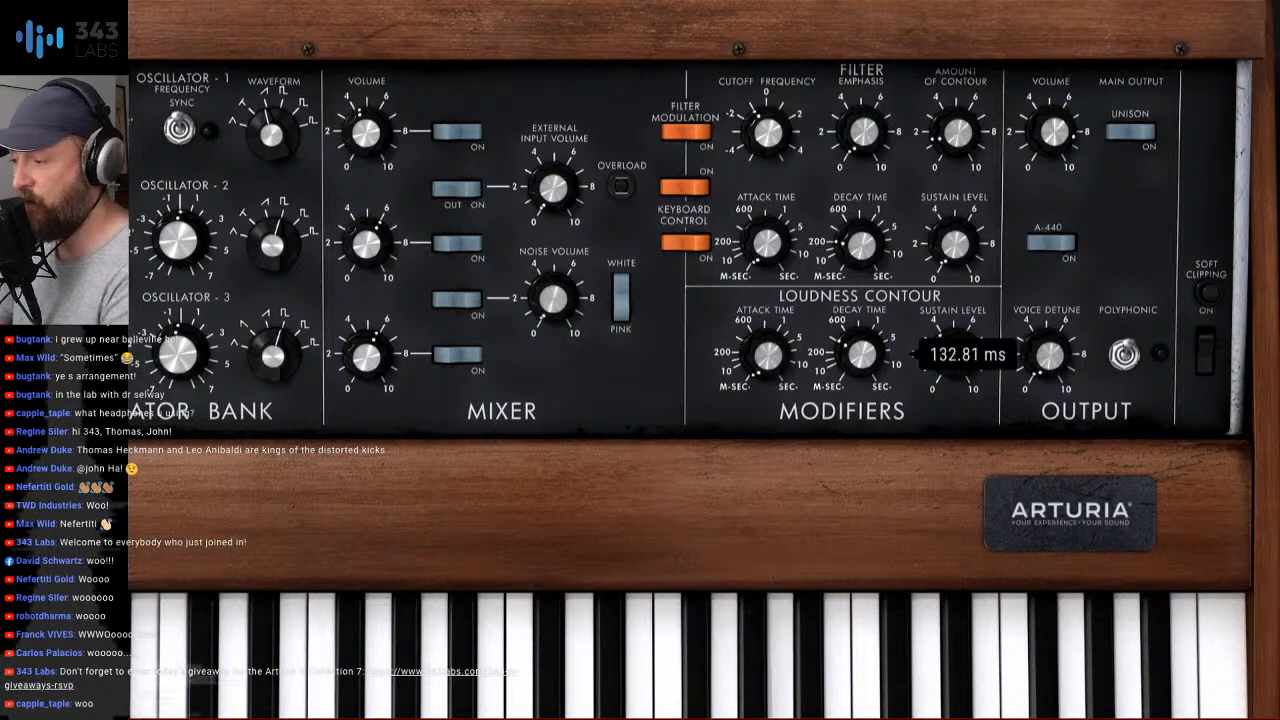
drag(957, 355, 957, 371)
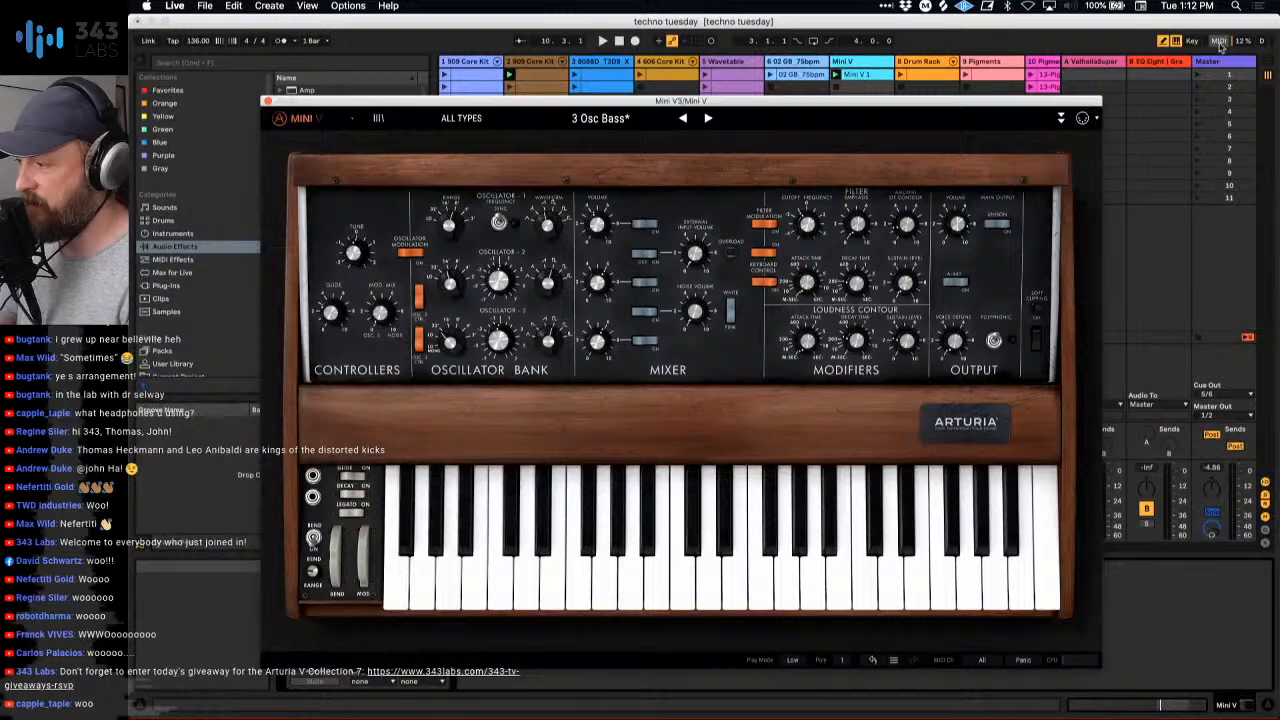
- Switch MIDI map mode on and back off
click(1219, 42)
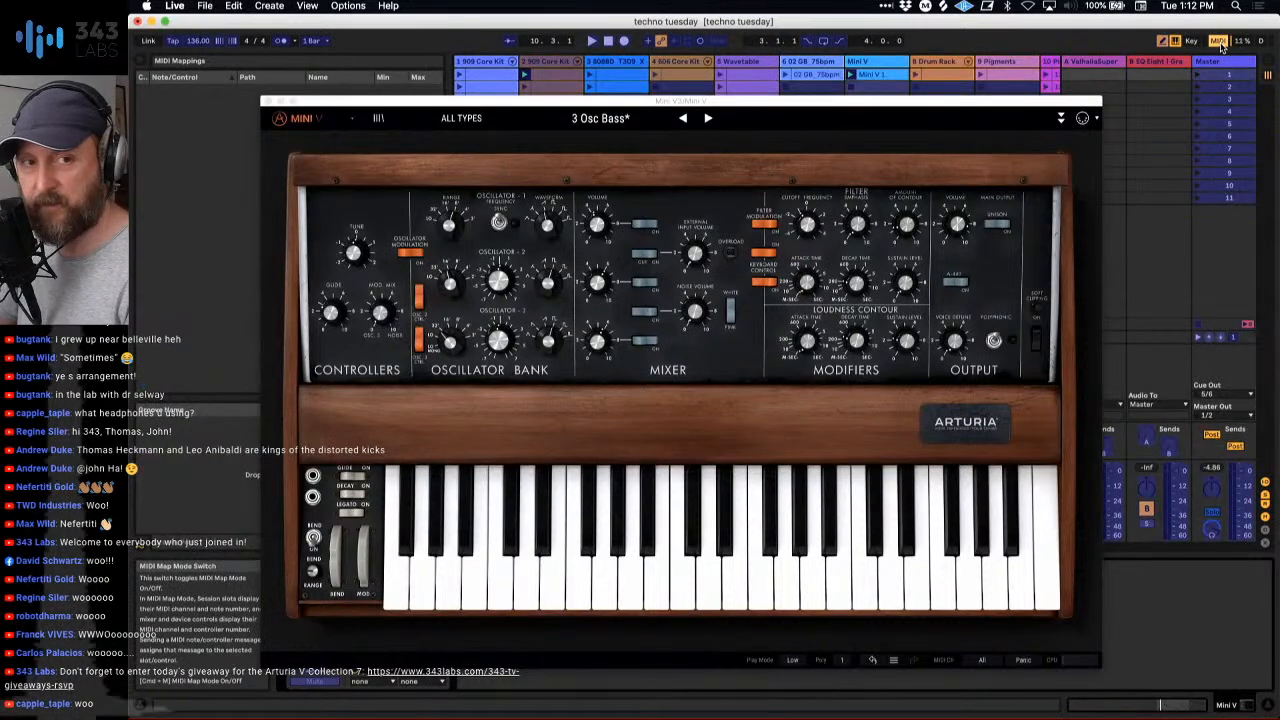
click(1219, 42)
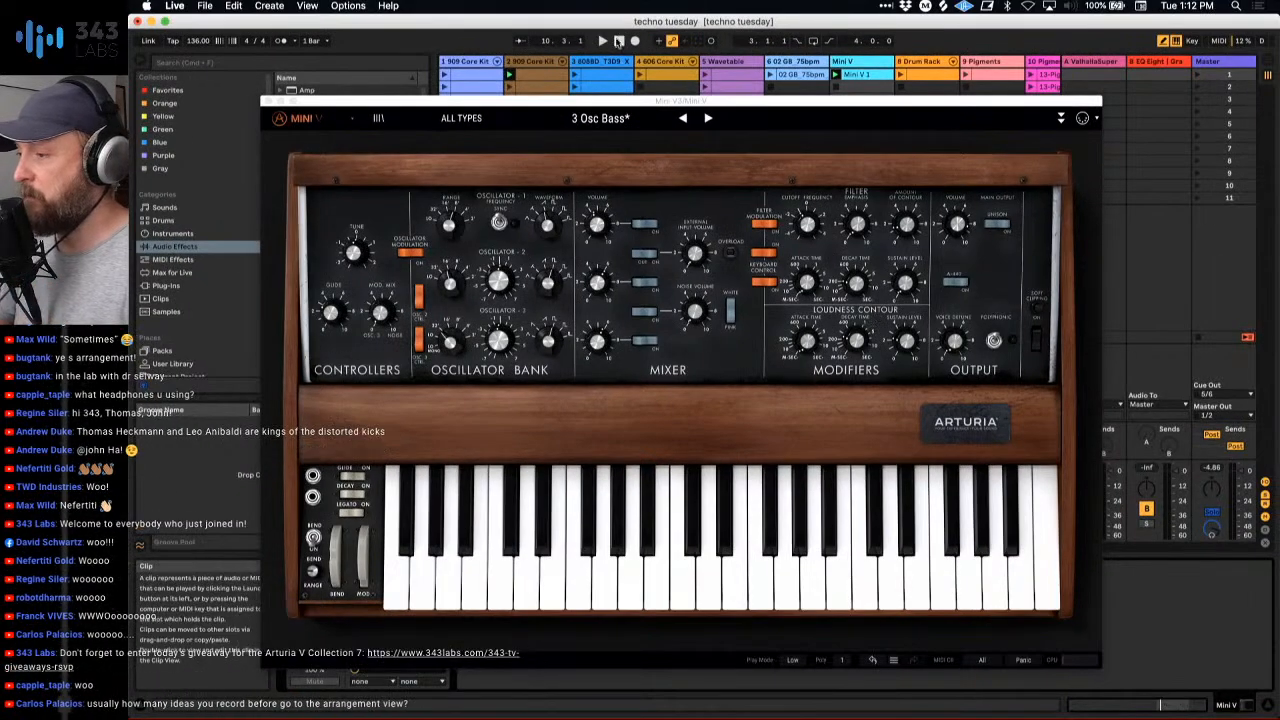
- Play the bass while trying the Mini V's loudness contour and filter amount-of-contour knobs, and stop playback
key(space)
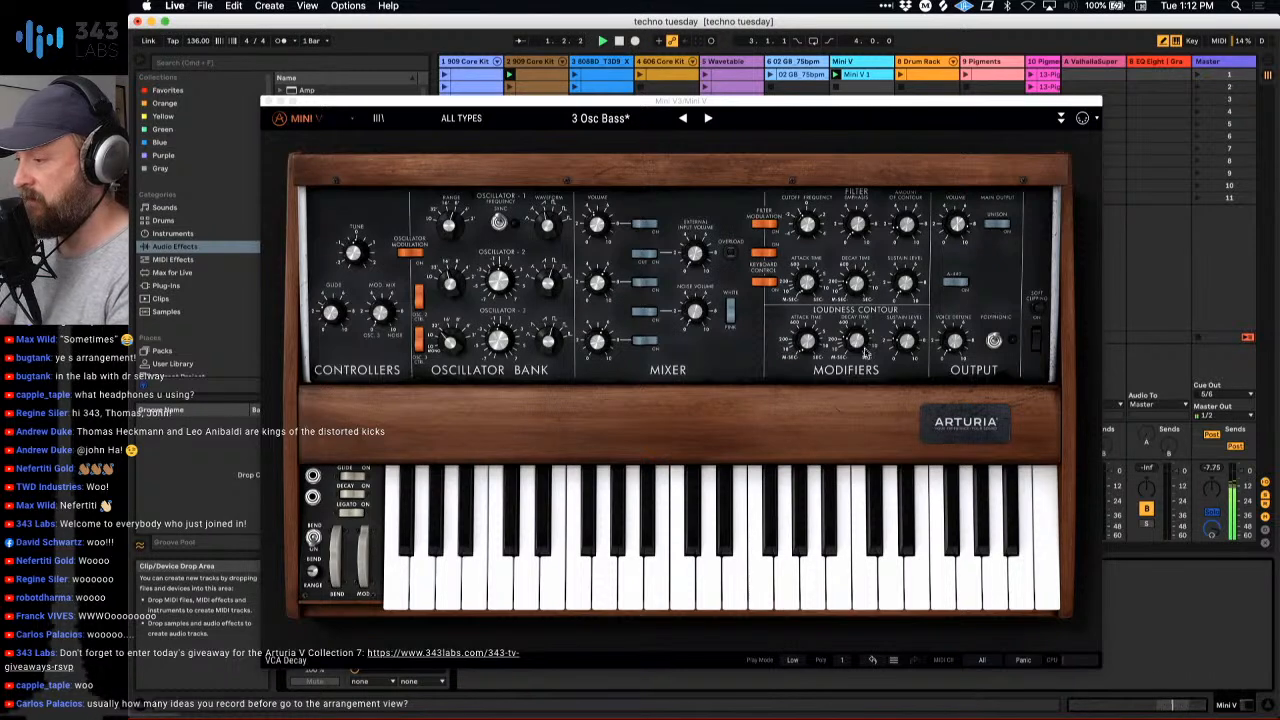
drag(906, 342, 857, 344)
click(907, 228)
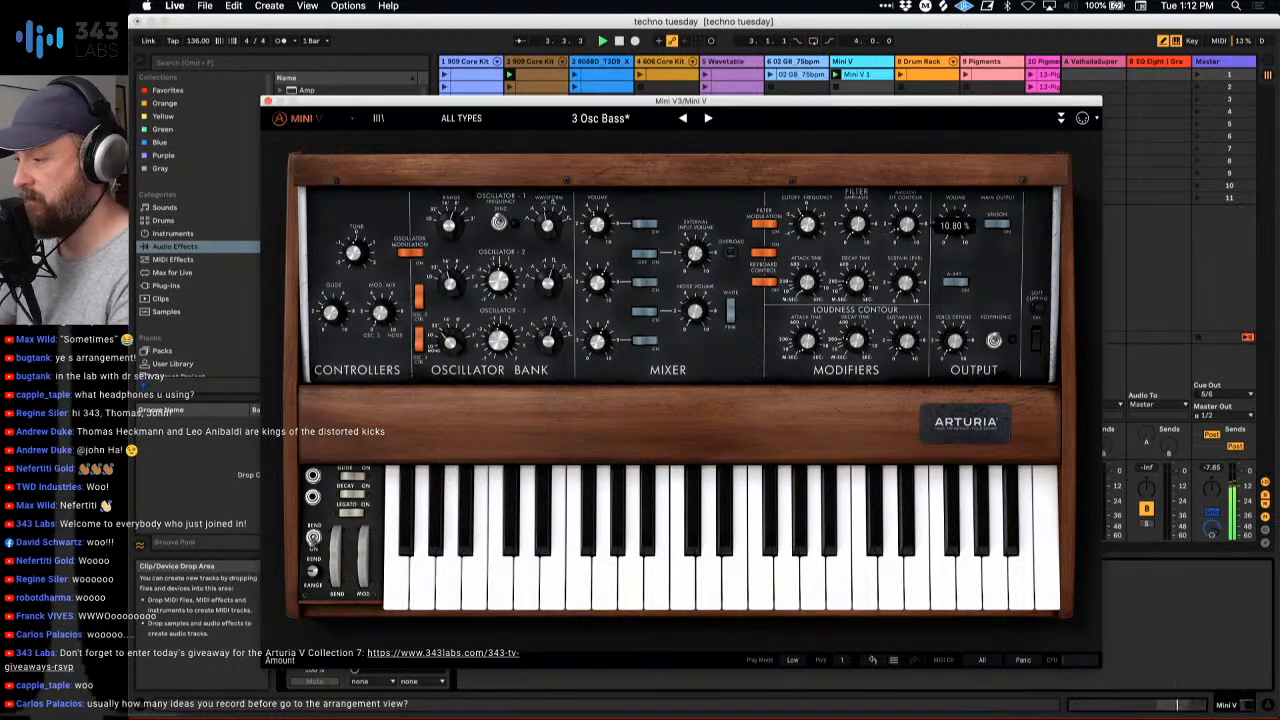
key(space)
- Start recording into the arrangement and raise the Mini V filter's amount of contour to 40%
mouse_move(799, 229)
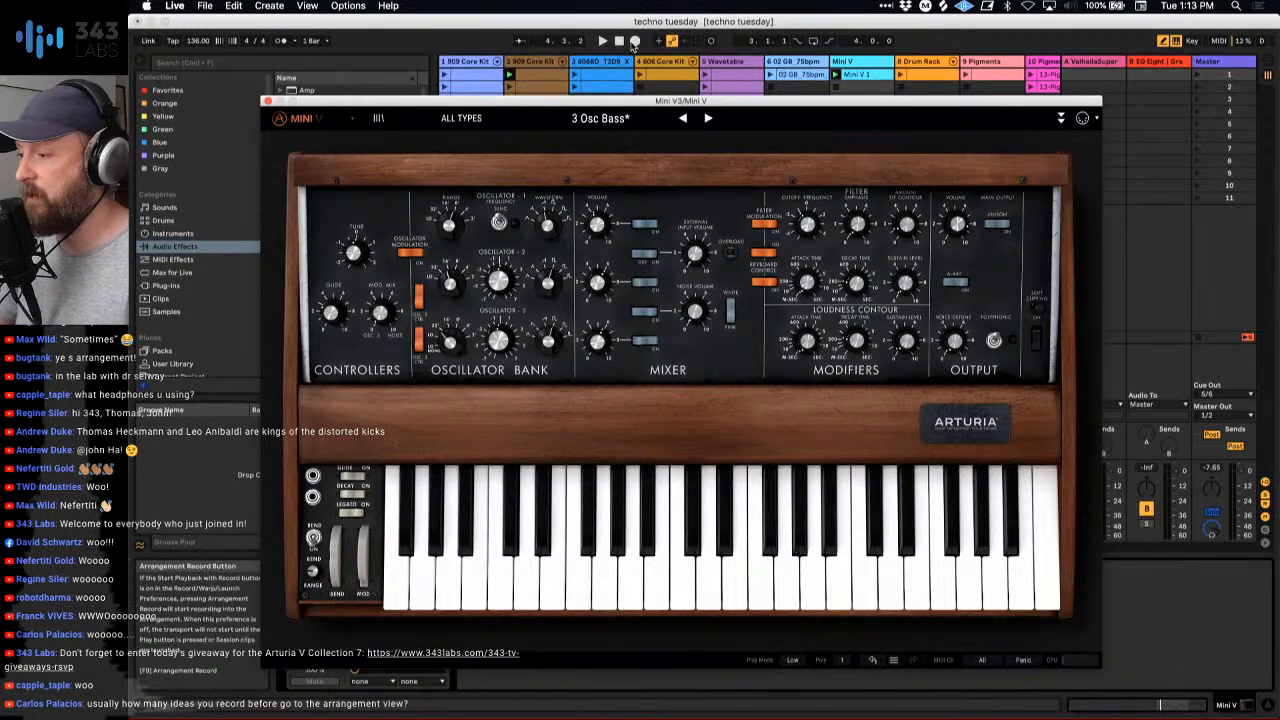
click(632, 42)
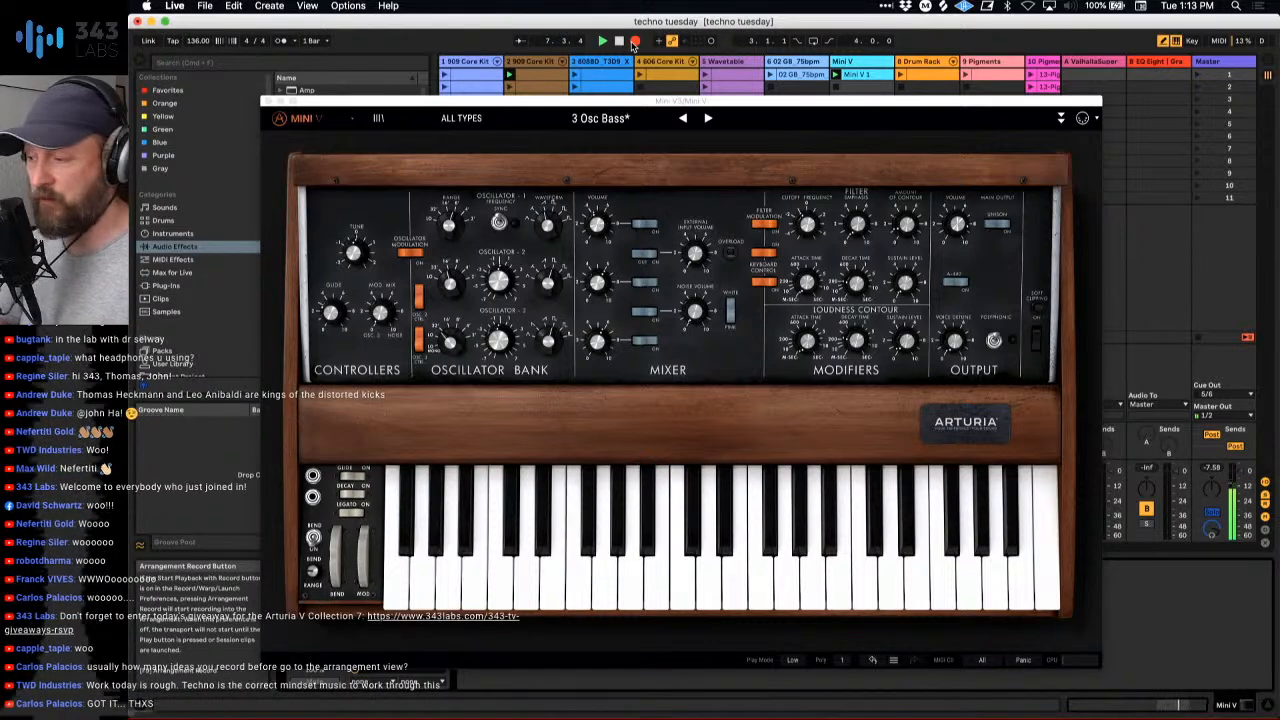
drag(957, 224, 905, 225)
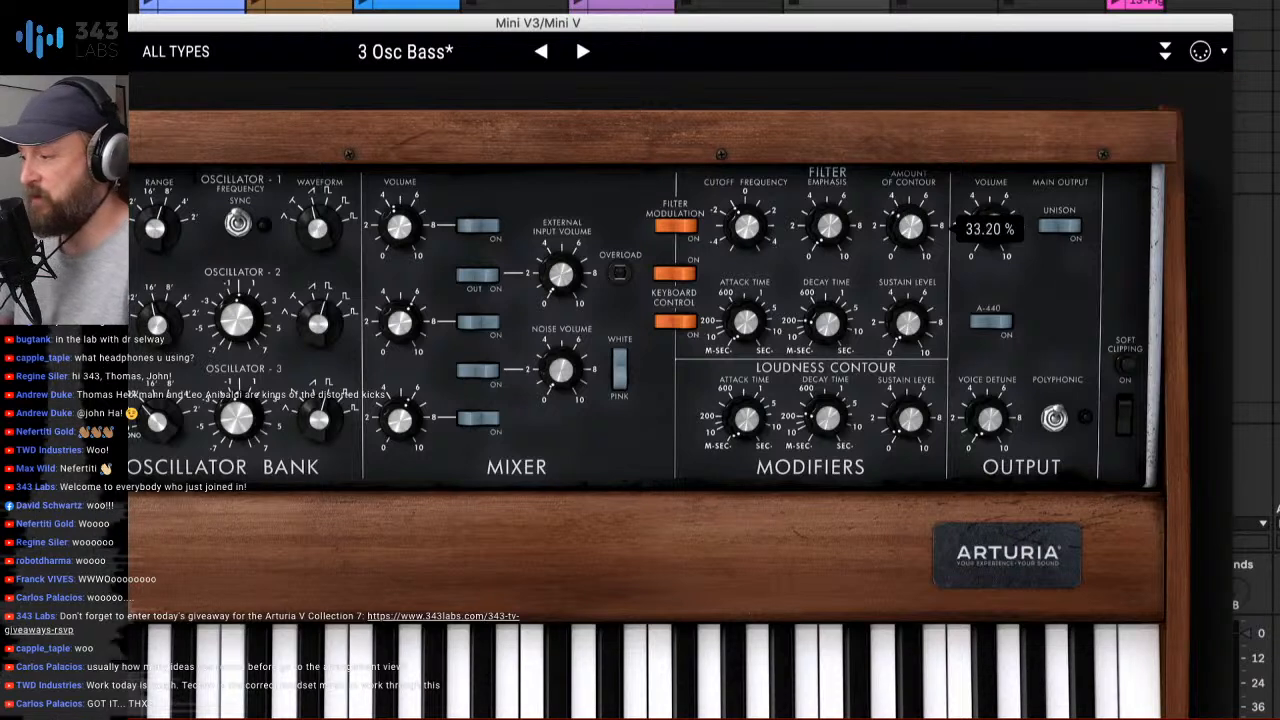
drag(989, 225, 989, 223)
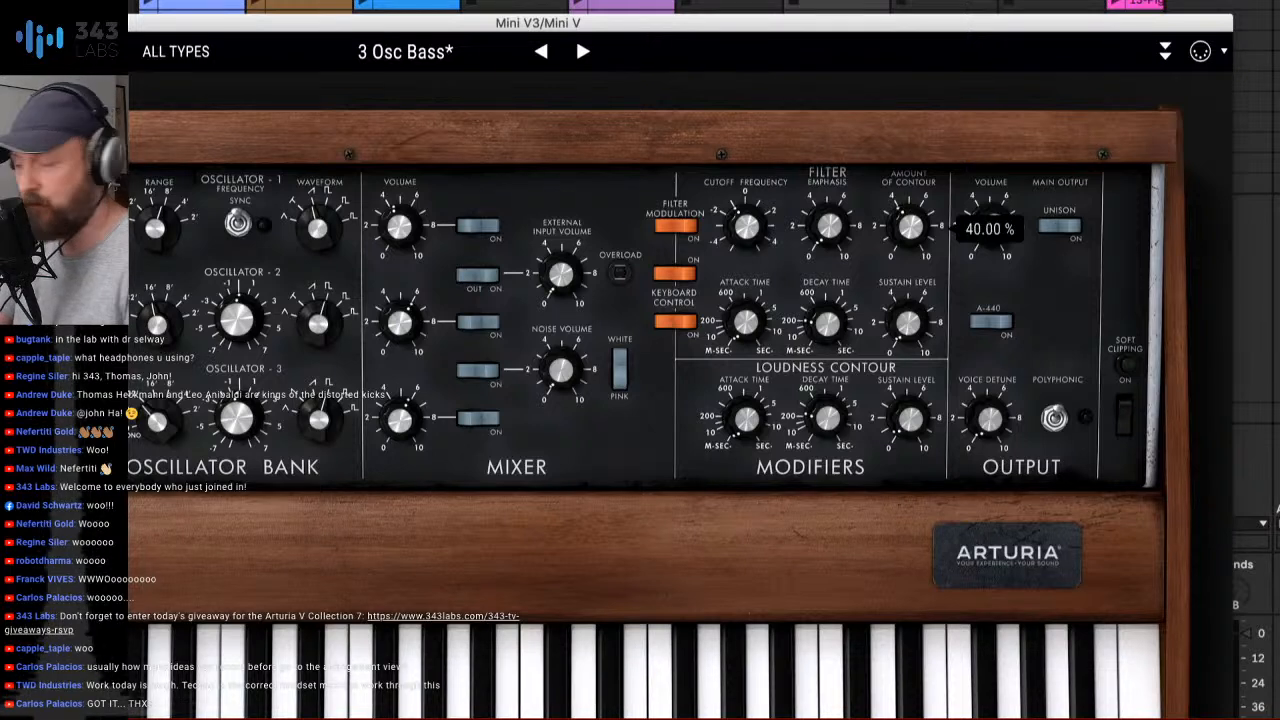
- While recording, tweak the Mini V's filter decay and amount of contour, and bring the cutoff frequency to 117.44 Hz
drag(749, 232, 749, 232)
drag(826, 322, 826, 317)
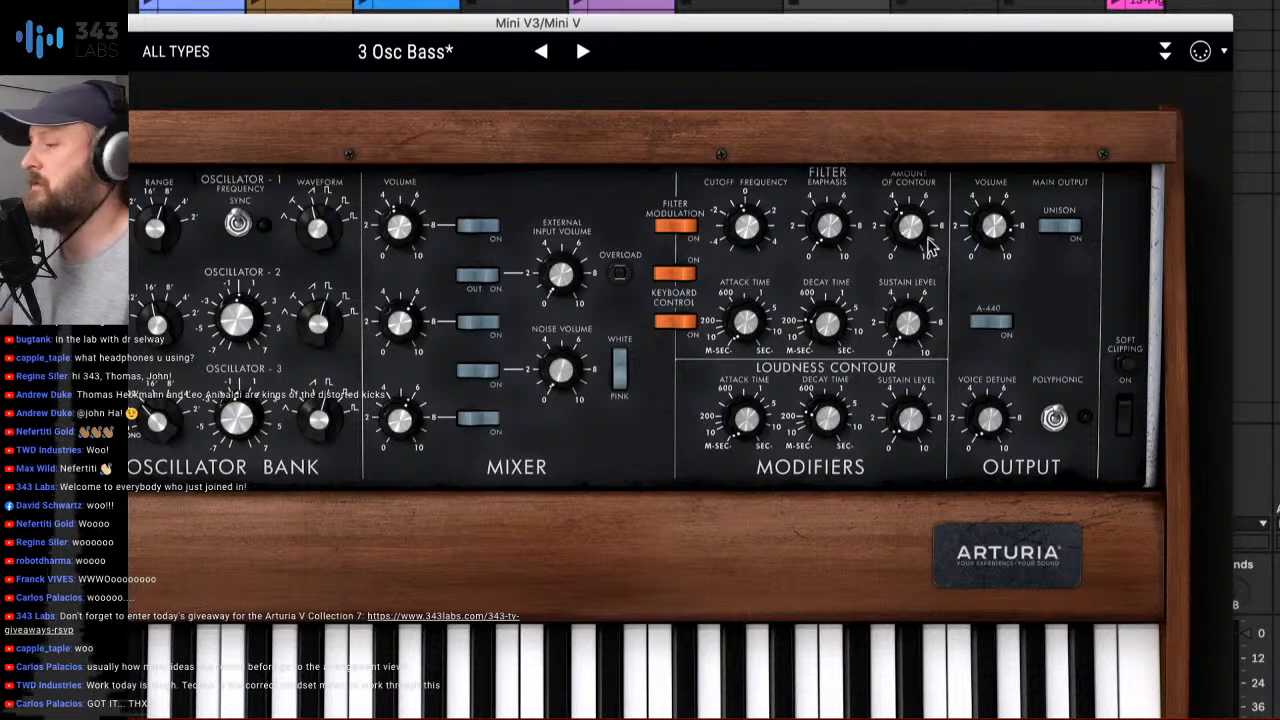
drag(914, 231, 914, 229)
mouse_move(749, 232)
mouse_down()
mouse_move(749, 220)
mouse_move(749, 238)
mouse_up()
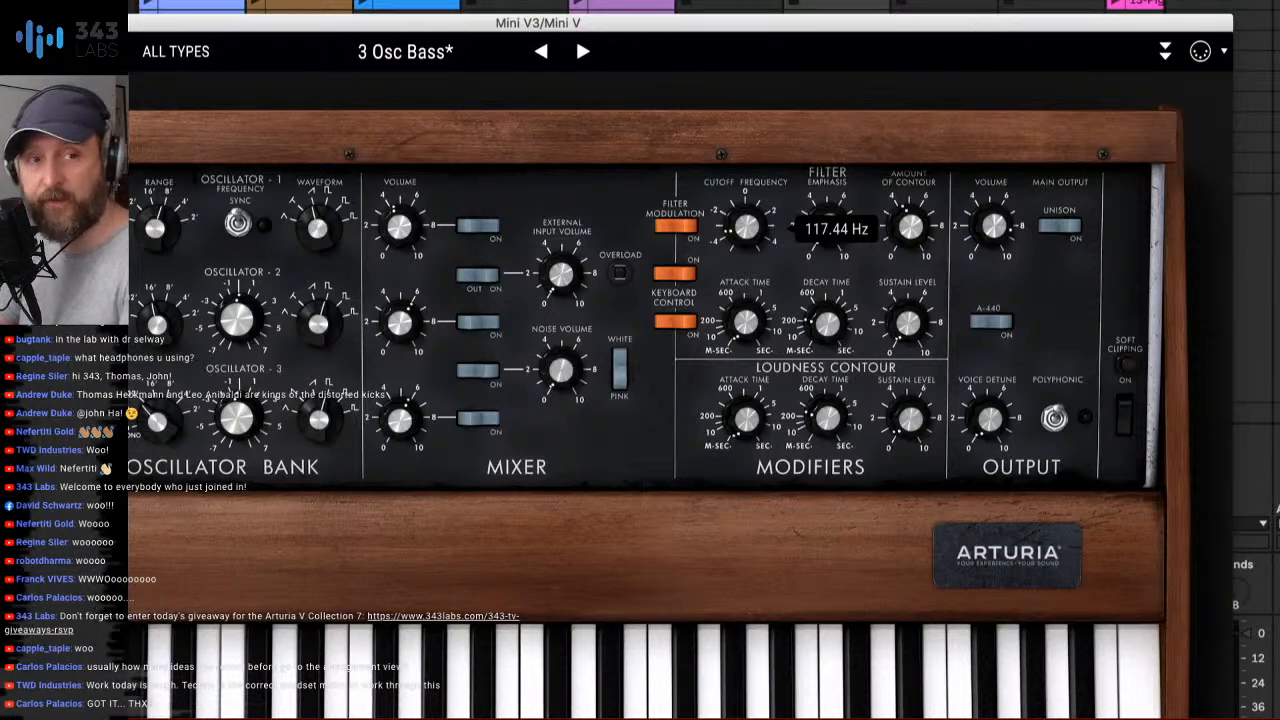
- Sweep the Mini V's filter cutoff upward and set the filter decay time to 84.20 ms during the recording
mouse_move(749, 233)
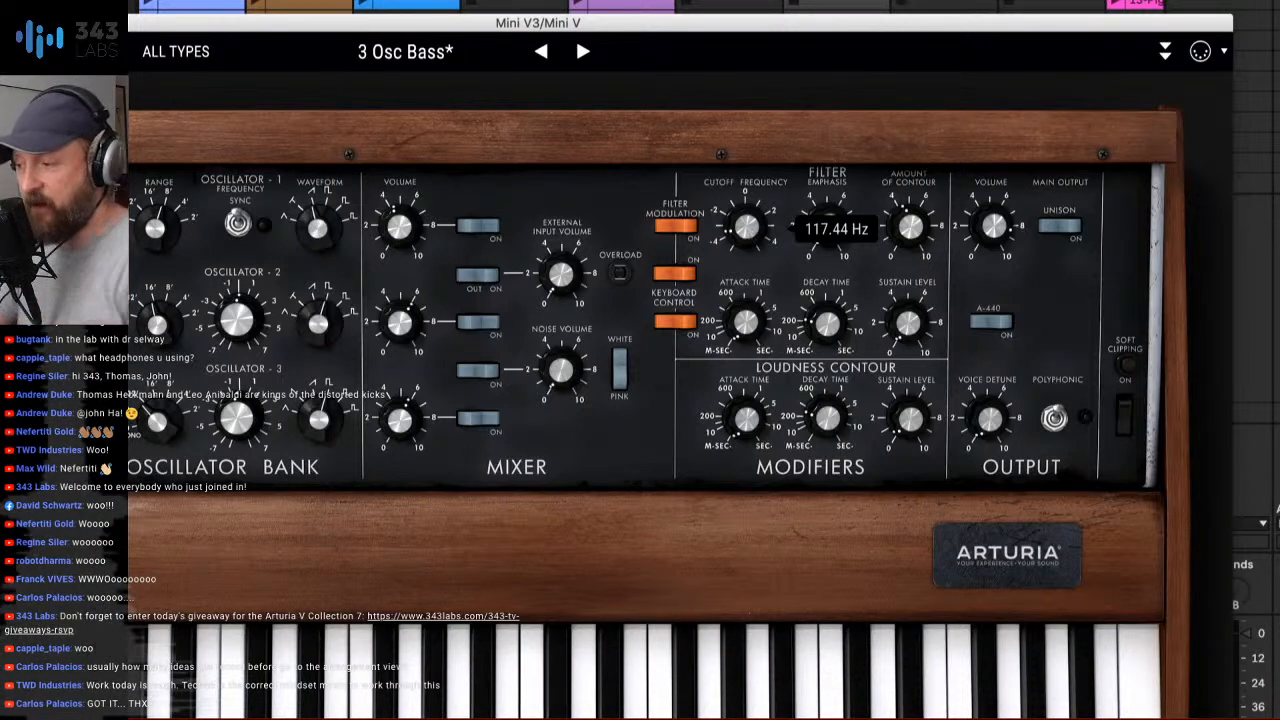
drag(747, 229, 747, 211)
drag(810, 316, 810, 320)
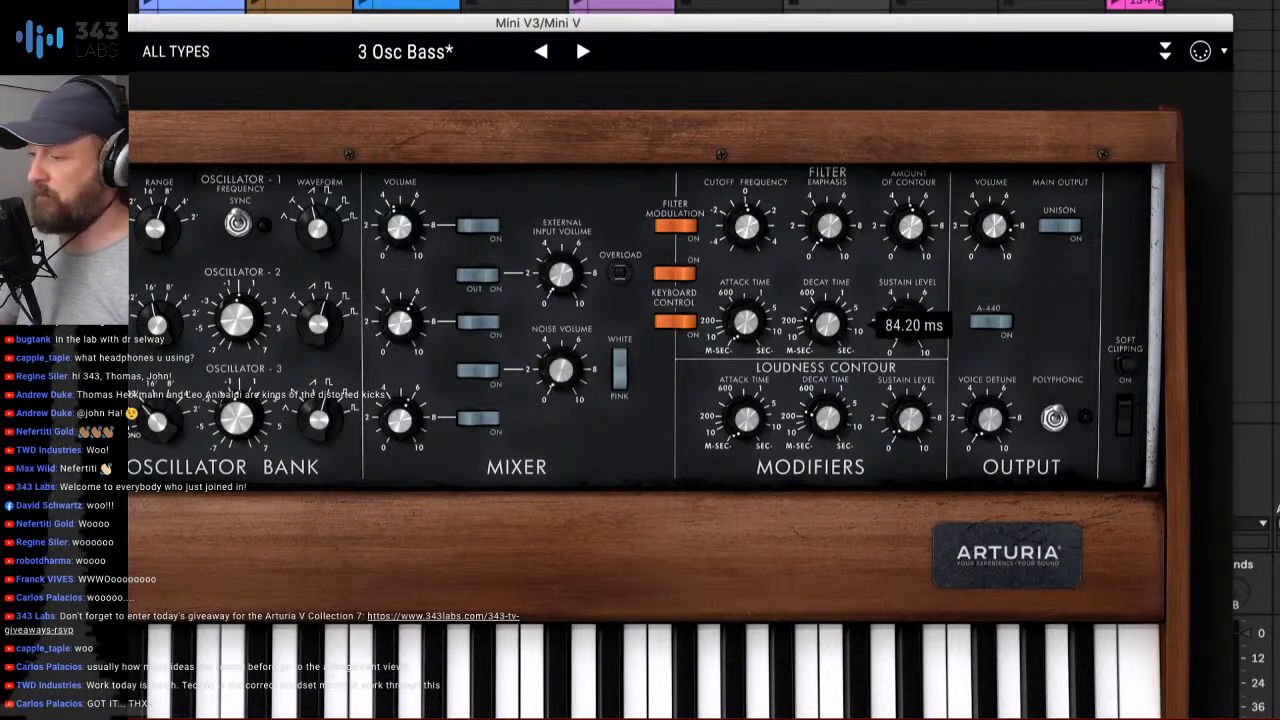
drag(747, 229, 747, 218)
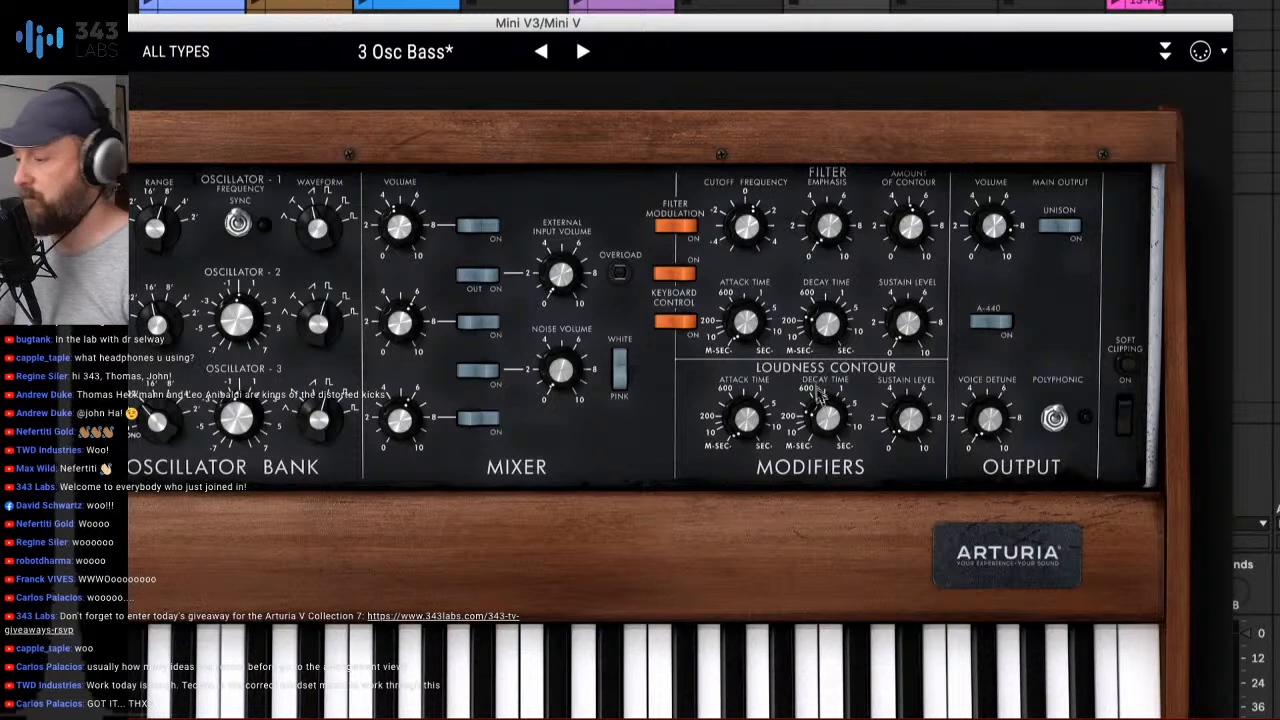
- Adjust the Mini V's loudness decay time and sweep the filter cutoff down to 85.57 Hz in the recording
drag(822, 411, 822, 409)
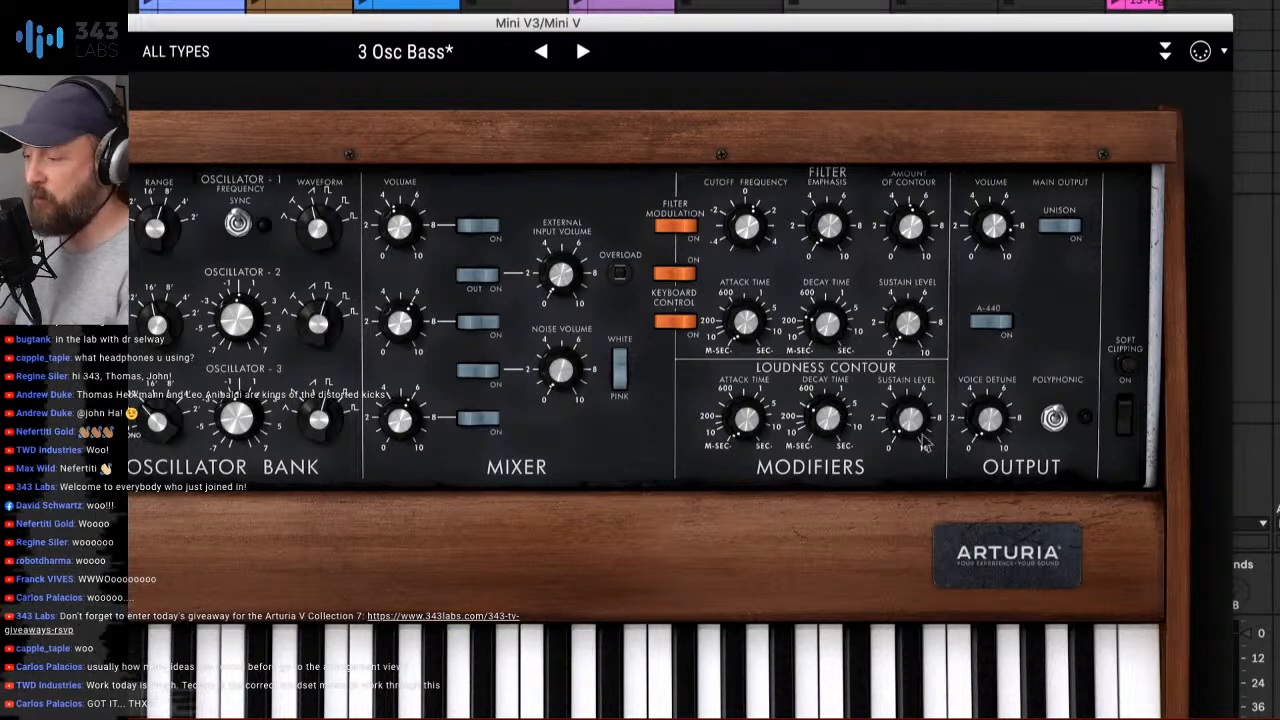
mouse_move(911, 419)
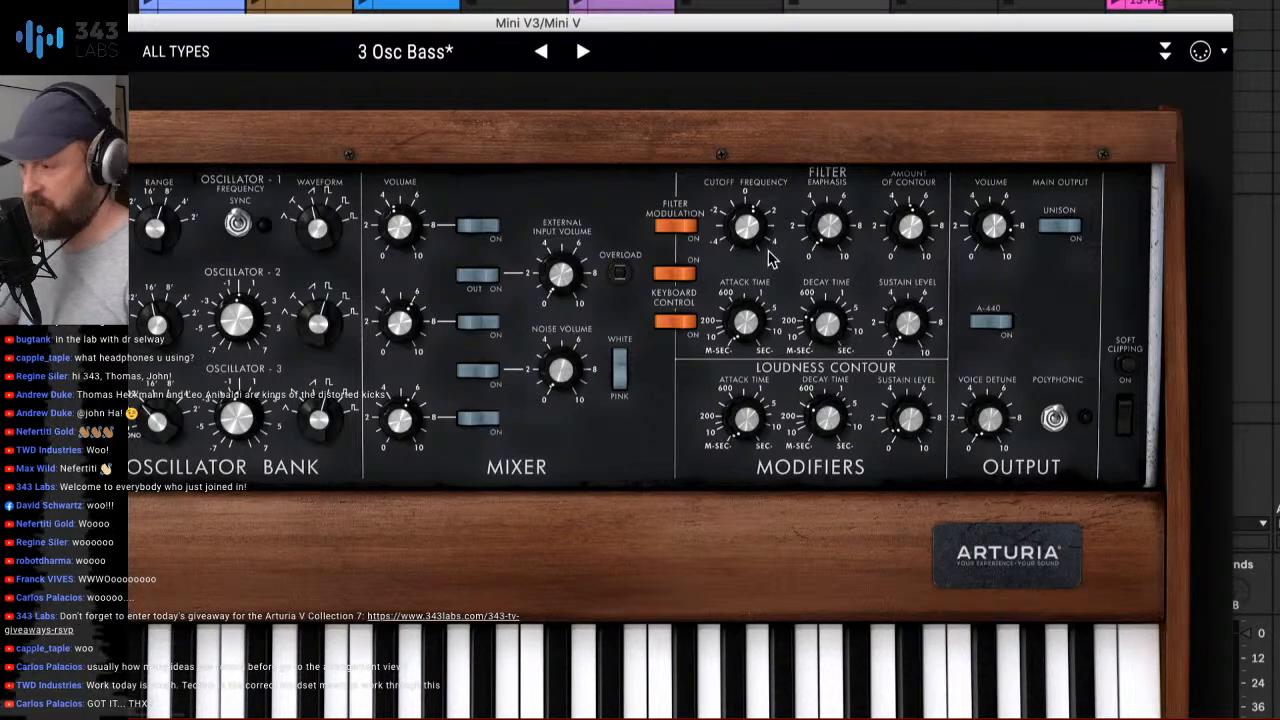
mouse_move(748, 229)
drag(748, 229, 748, 223)
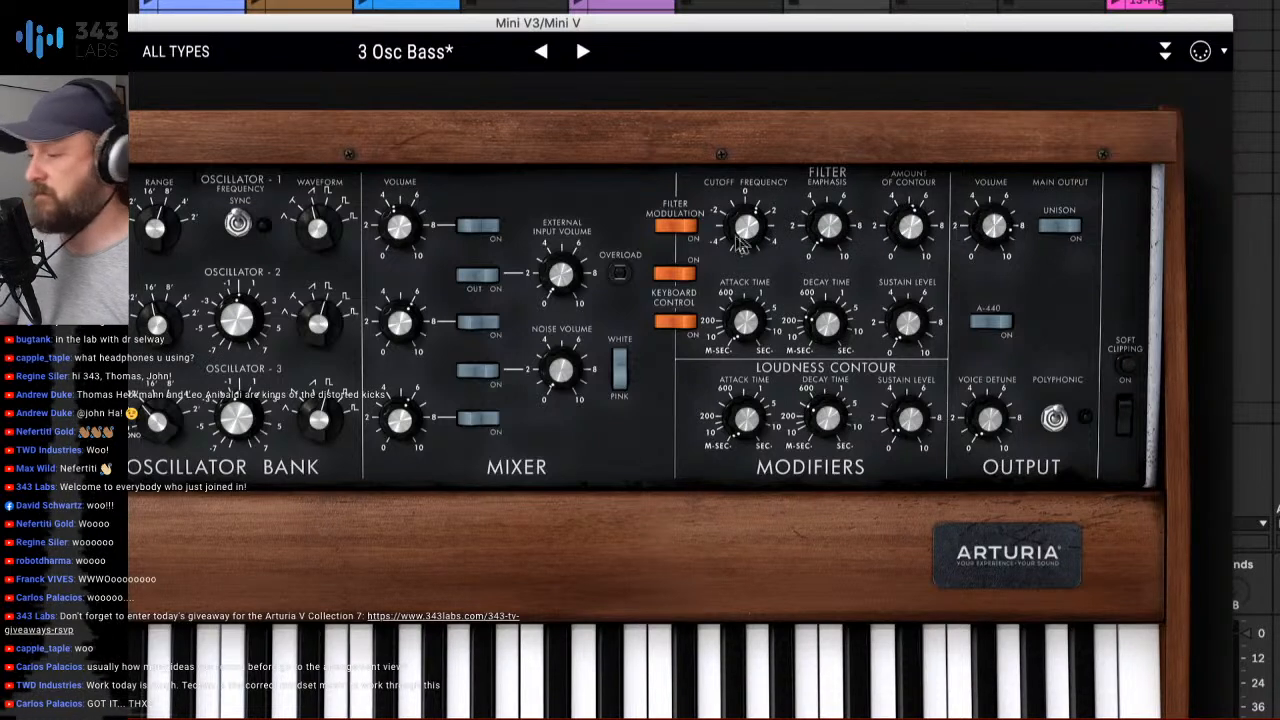
mouse_move(747, 228)
mouse_down()
mouse_move(747, 129)
mouse_move(748, 232)
mouse_up()
mouse_move(748, 229)
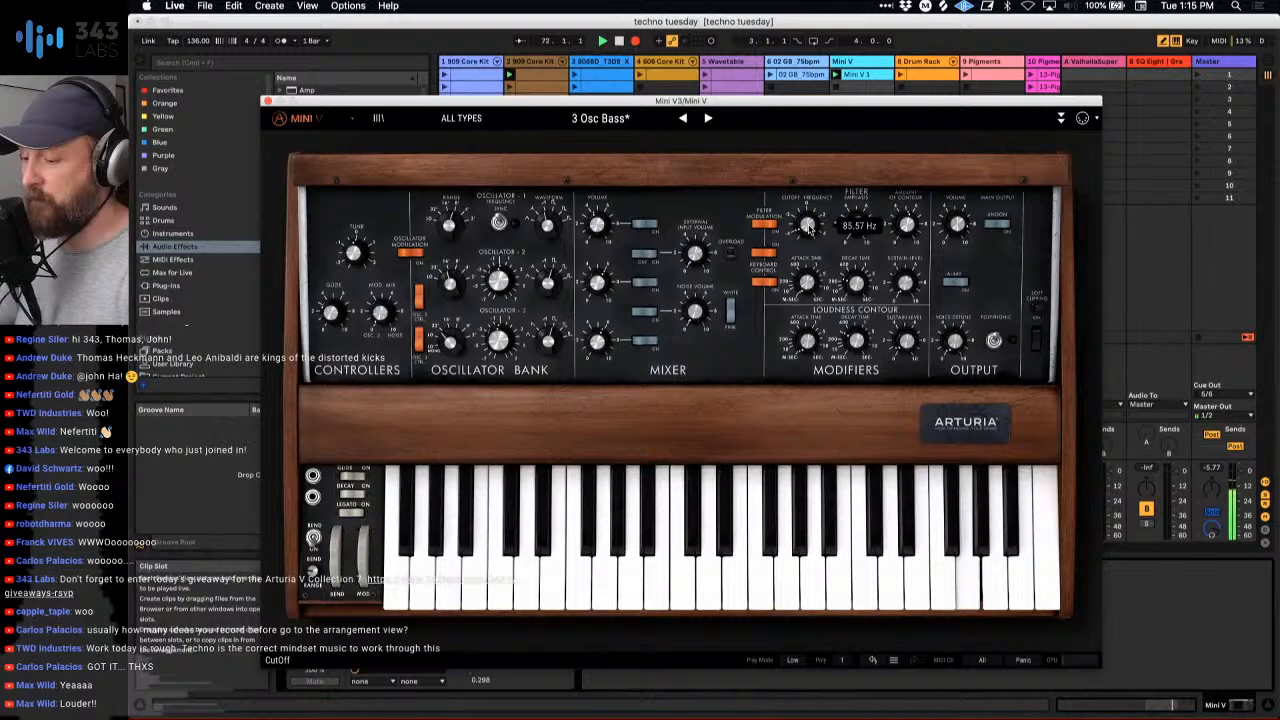
- Switch to the Arrangement View, close the Mini V window, and examine the recorded cutoff automation across the whole take
key(Tab)
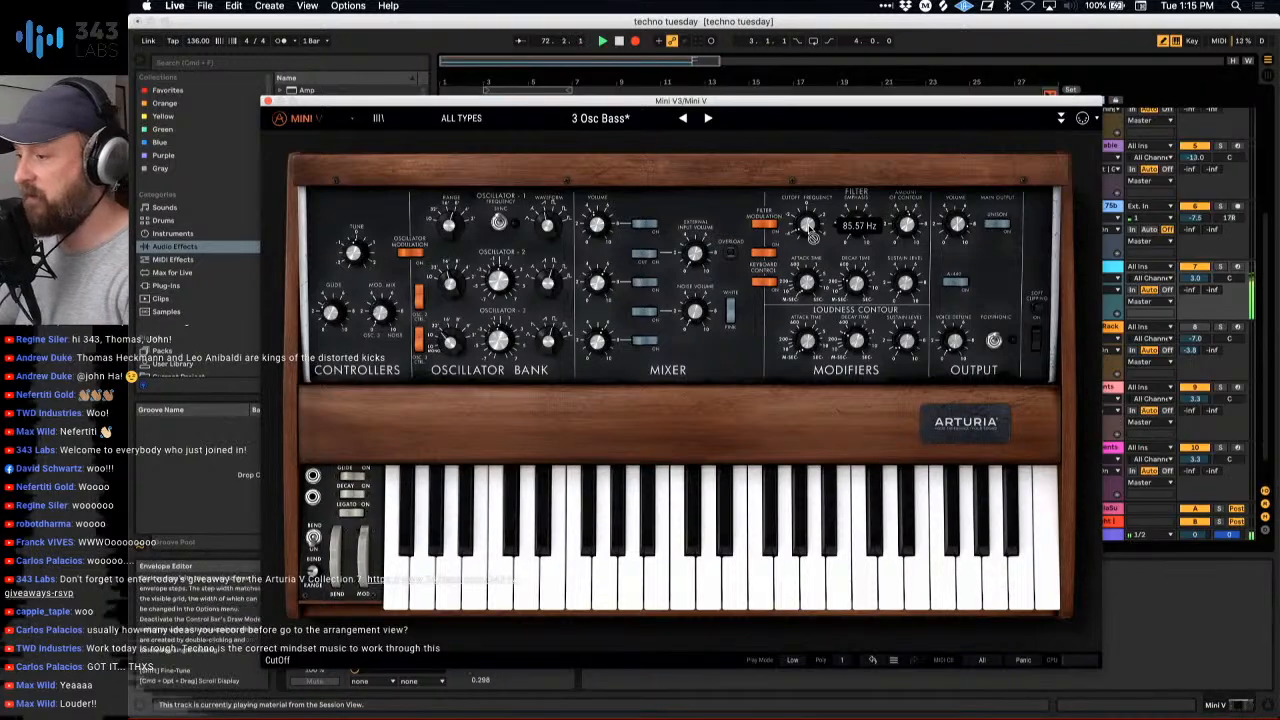
click(268, 101)
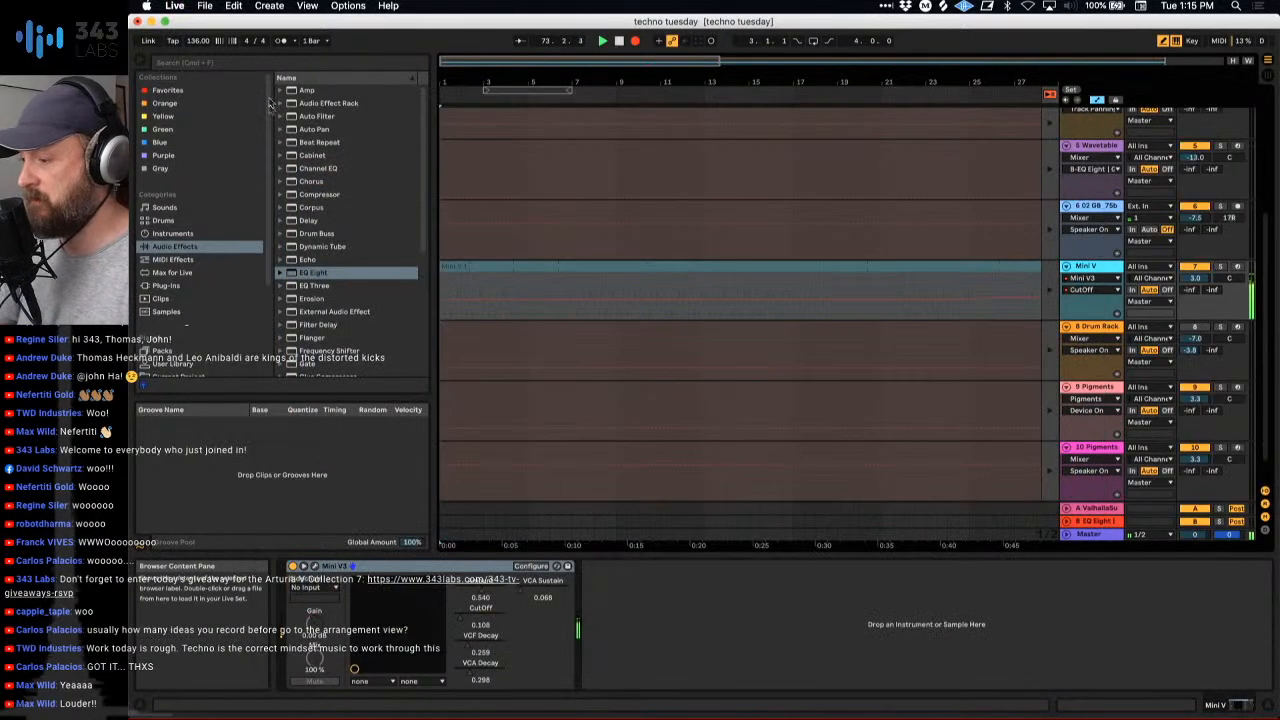
drag(669, 75, 523, 78)
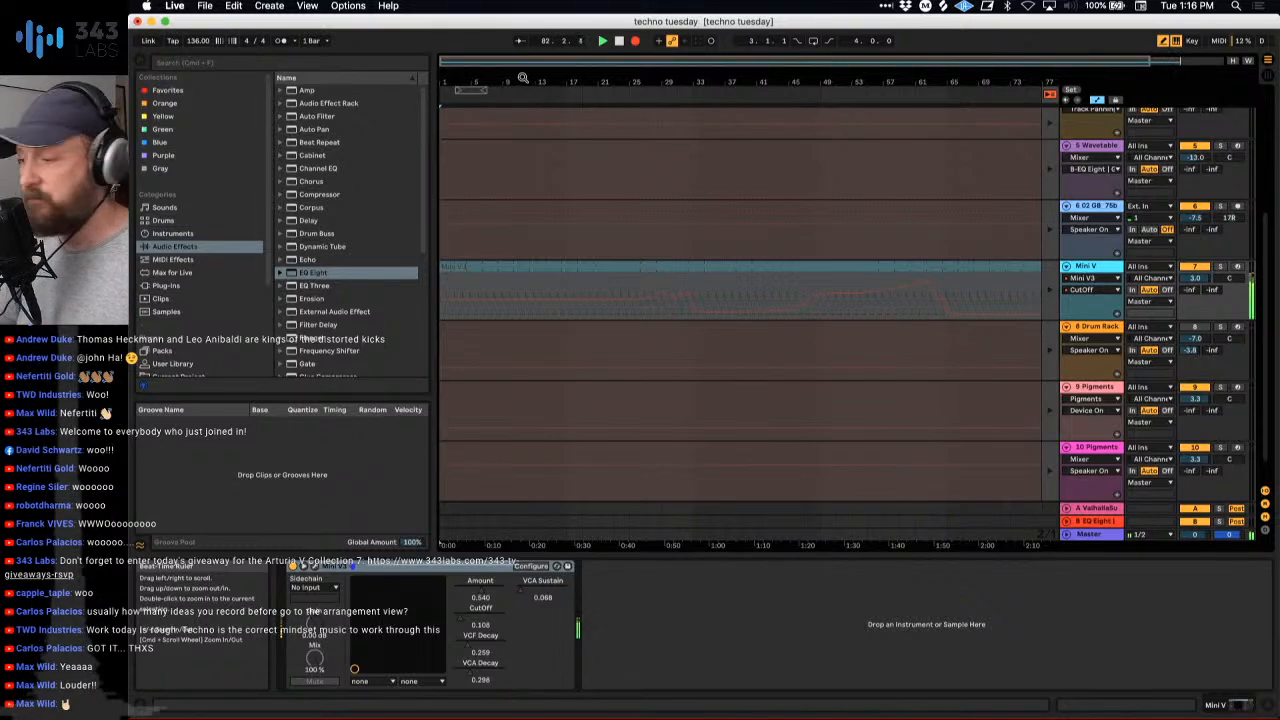
- In the Arrangement View, trim the end of the recorded Mini V clip back to bar 81
key(Tab)
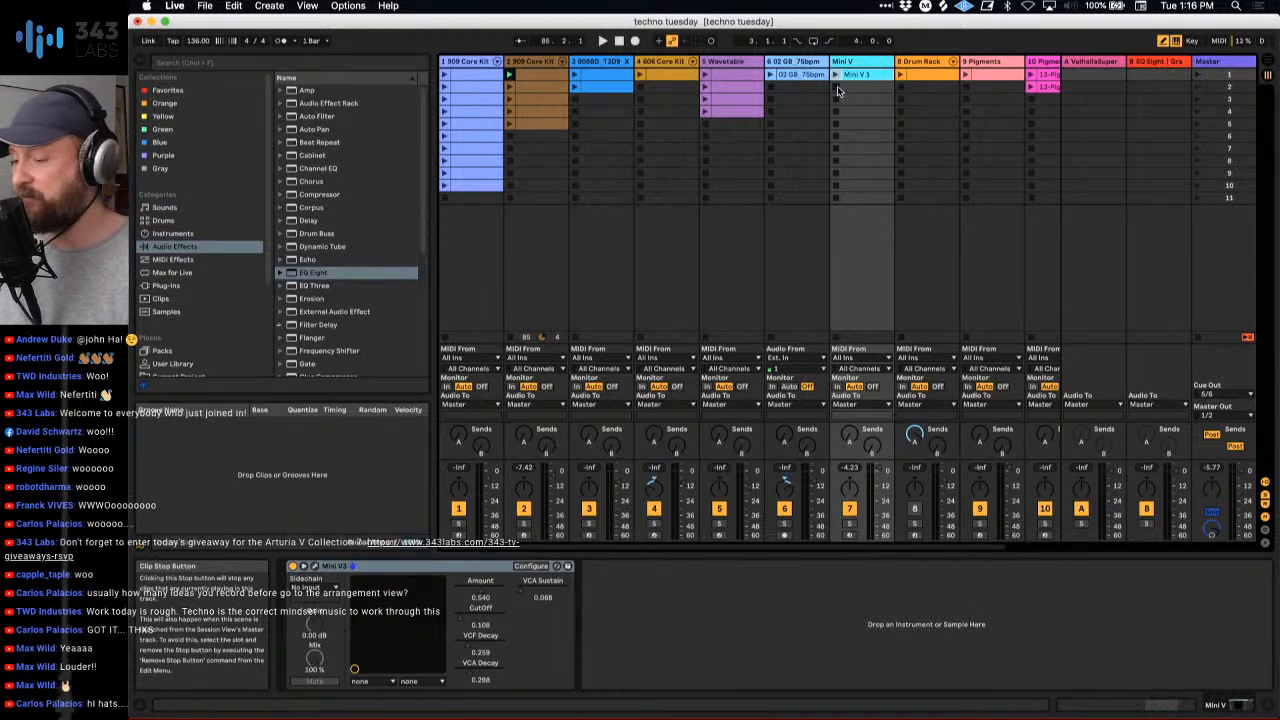
key(Tab)
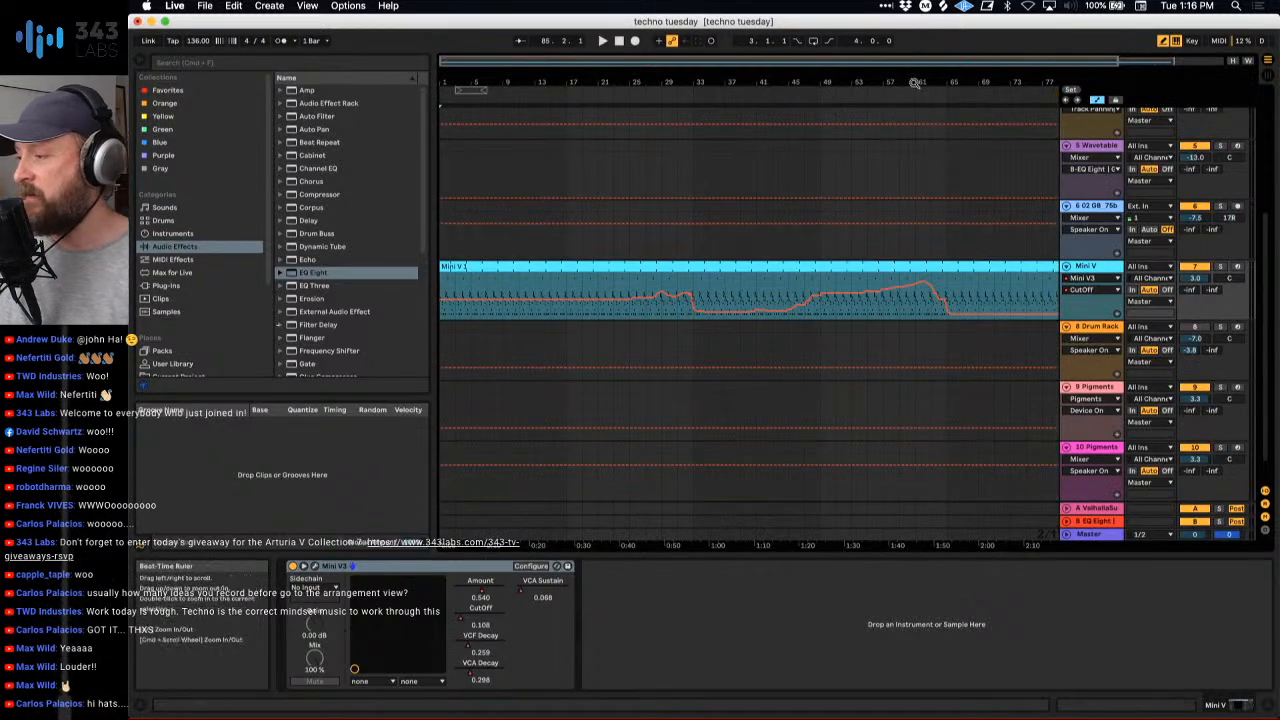
drag(915, 82, 852, 82)
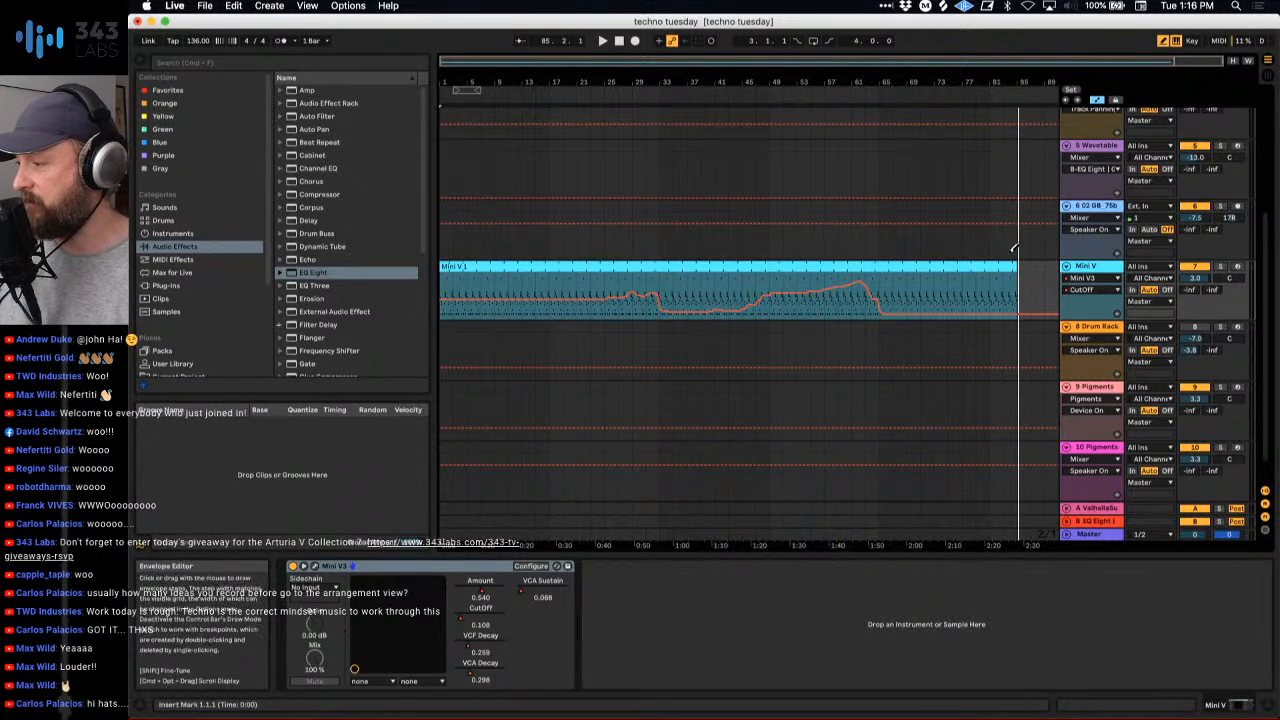
drag(1018, 278, 990, 274)
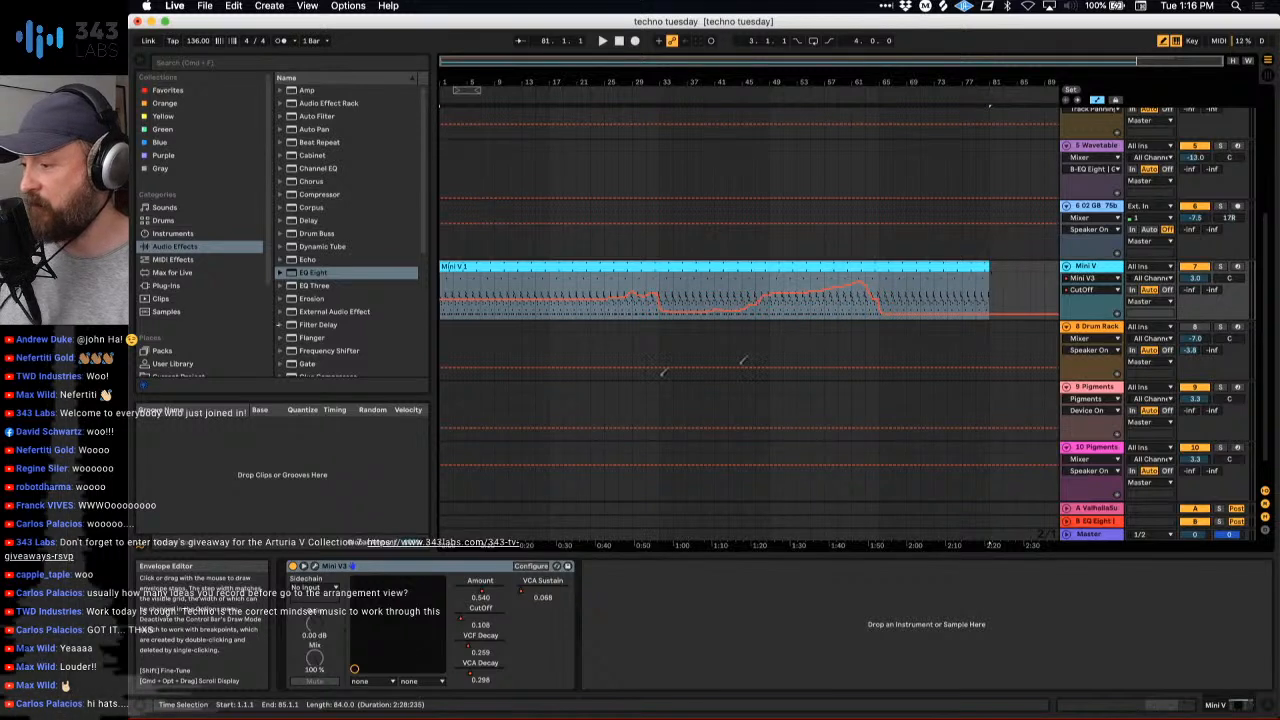
- Turn off draw mode and trim the end of the clip on track 2, 909 Core Kit, back to bar 81
click(505, 266)
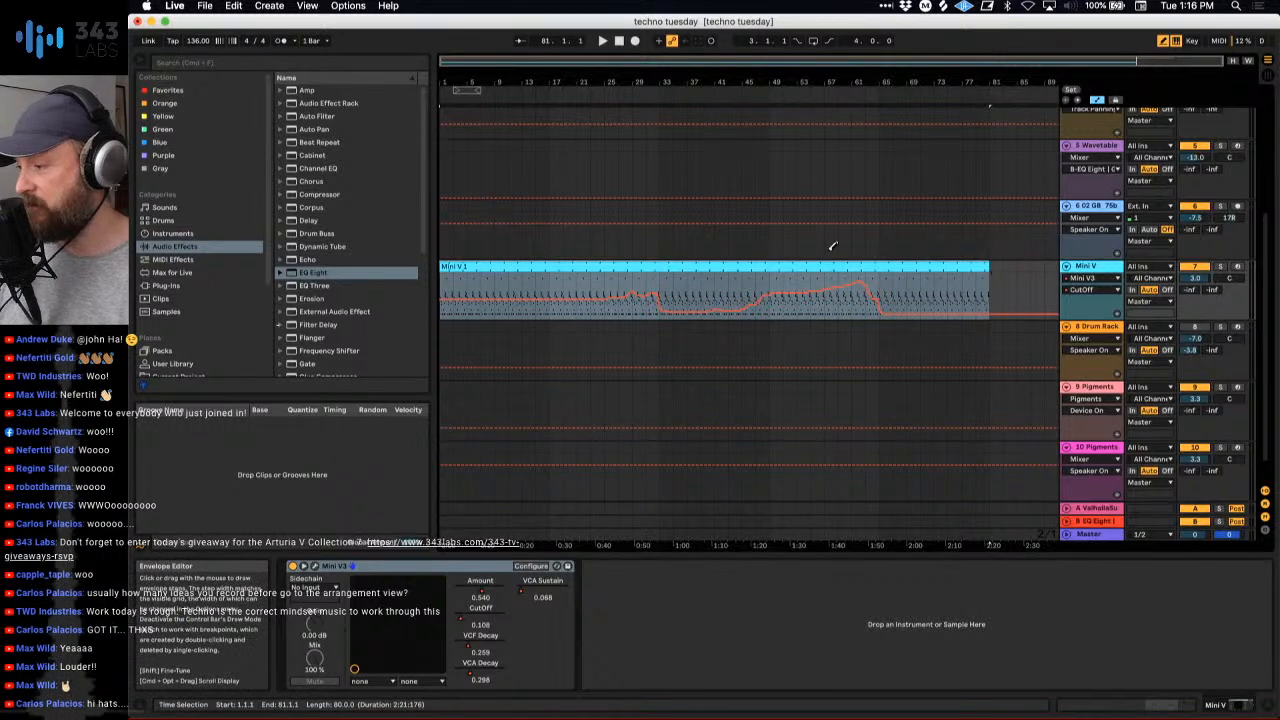
key(b)
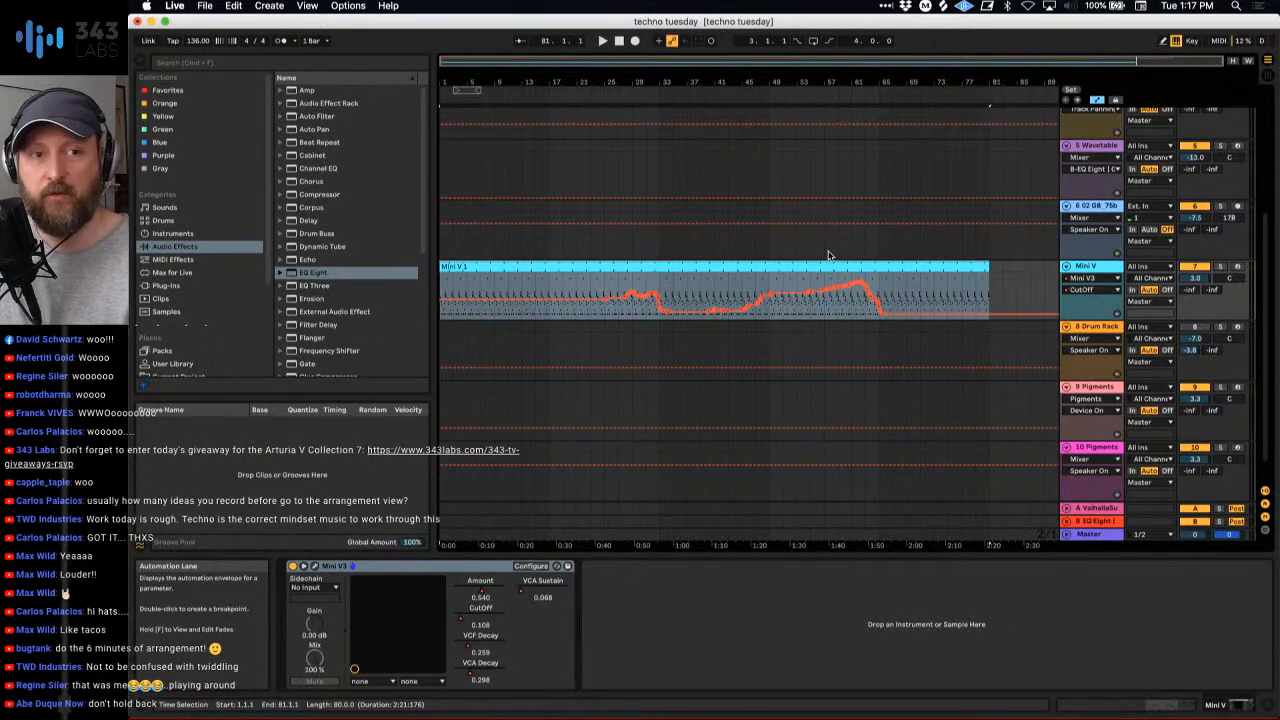
scroll(828, 255, up, 5)
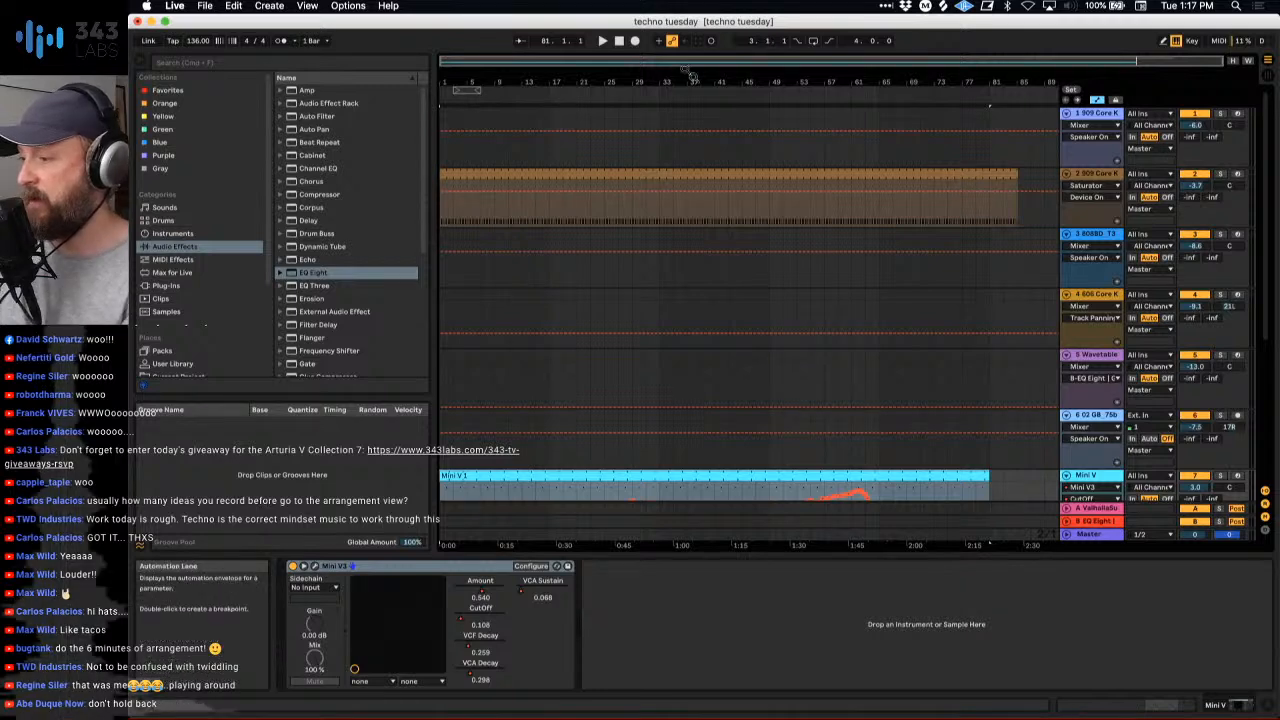
drag(1018, 177, 988, 177)
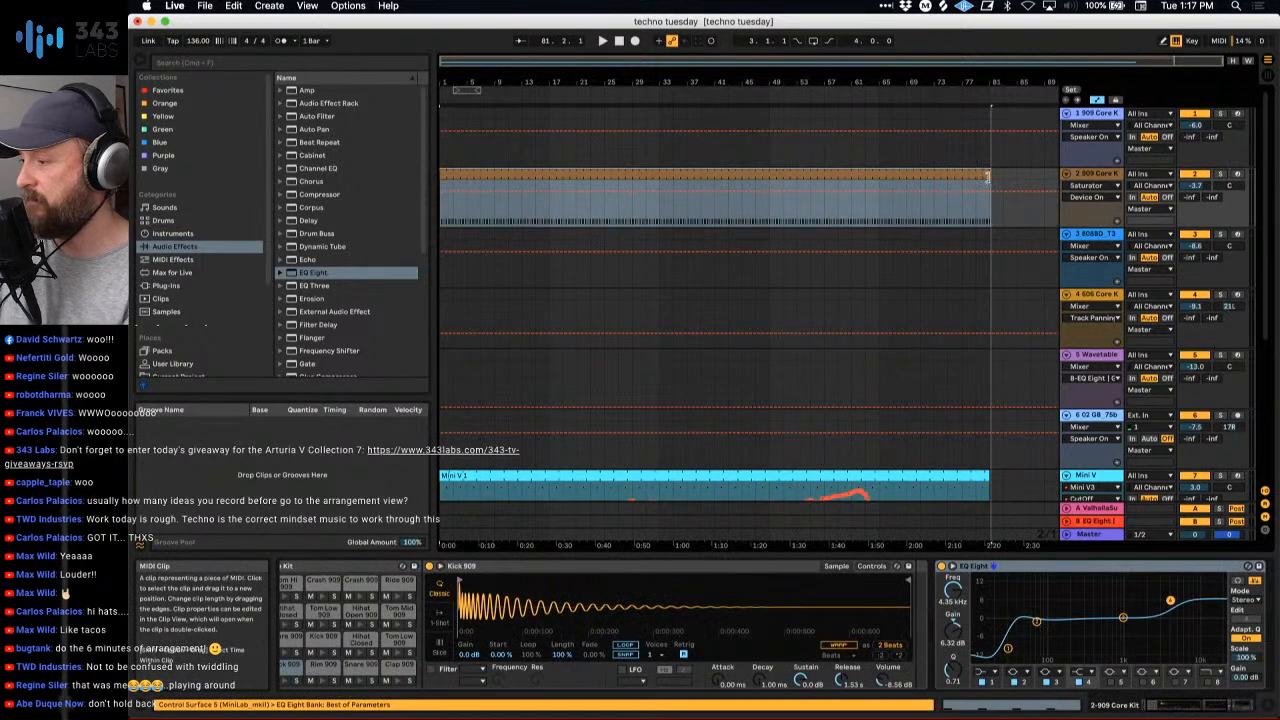
- Try starting the track 2 kick clip at bar 9, listen to the intro, and restore its start to bar 1
key(space)
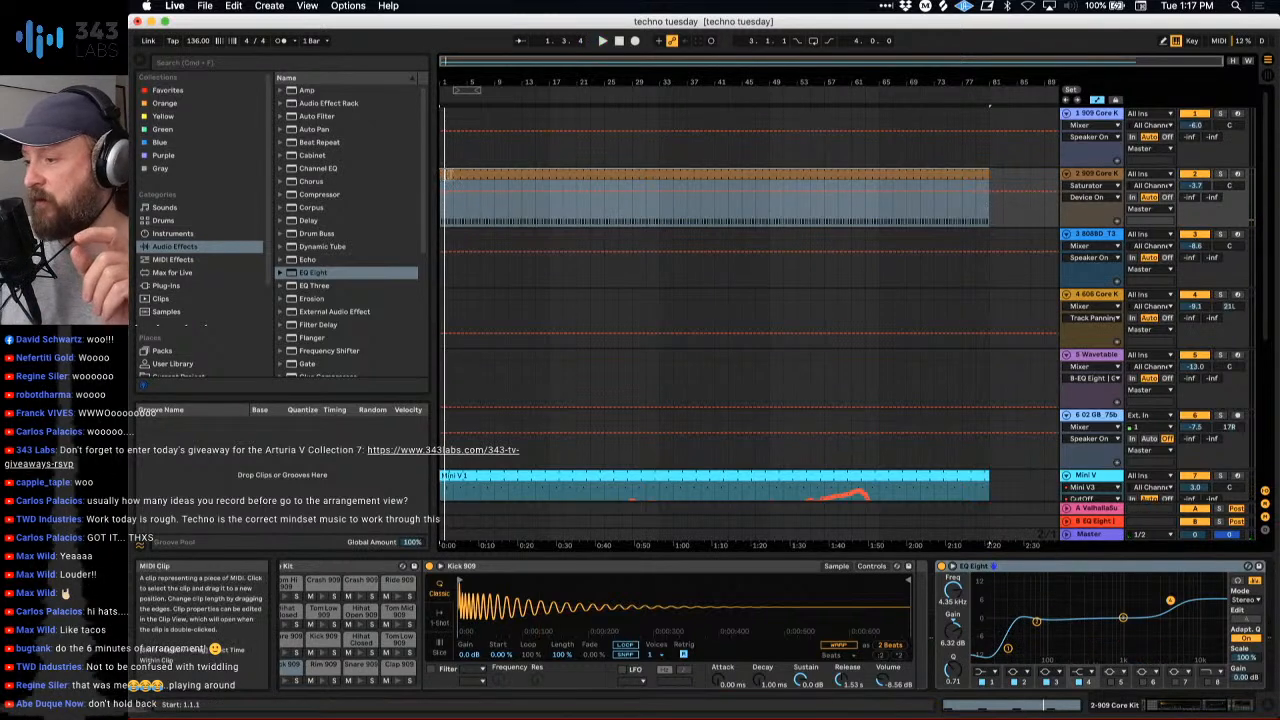
drag(442, 180, 490, 186)
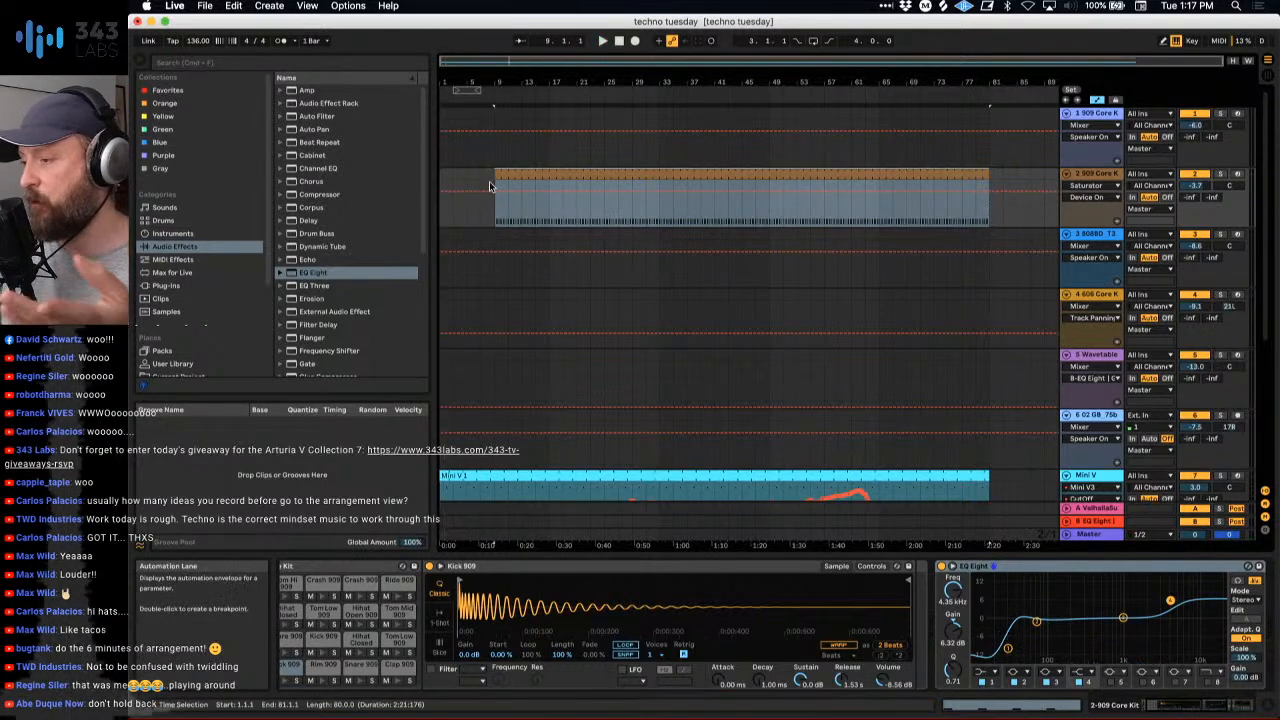
click(620, 44)
key(space)
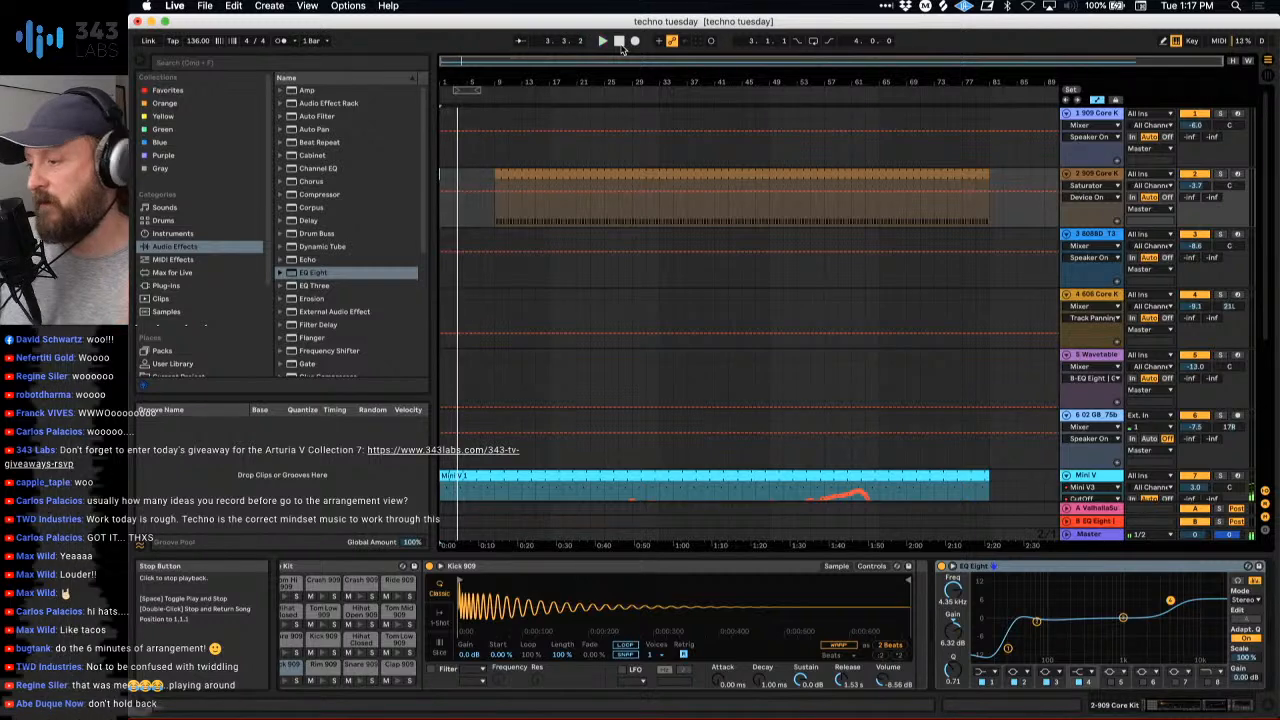
click(620, 42)
drag(498, 173, 445, 176)
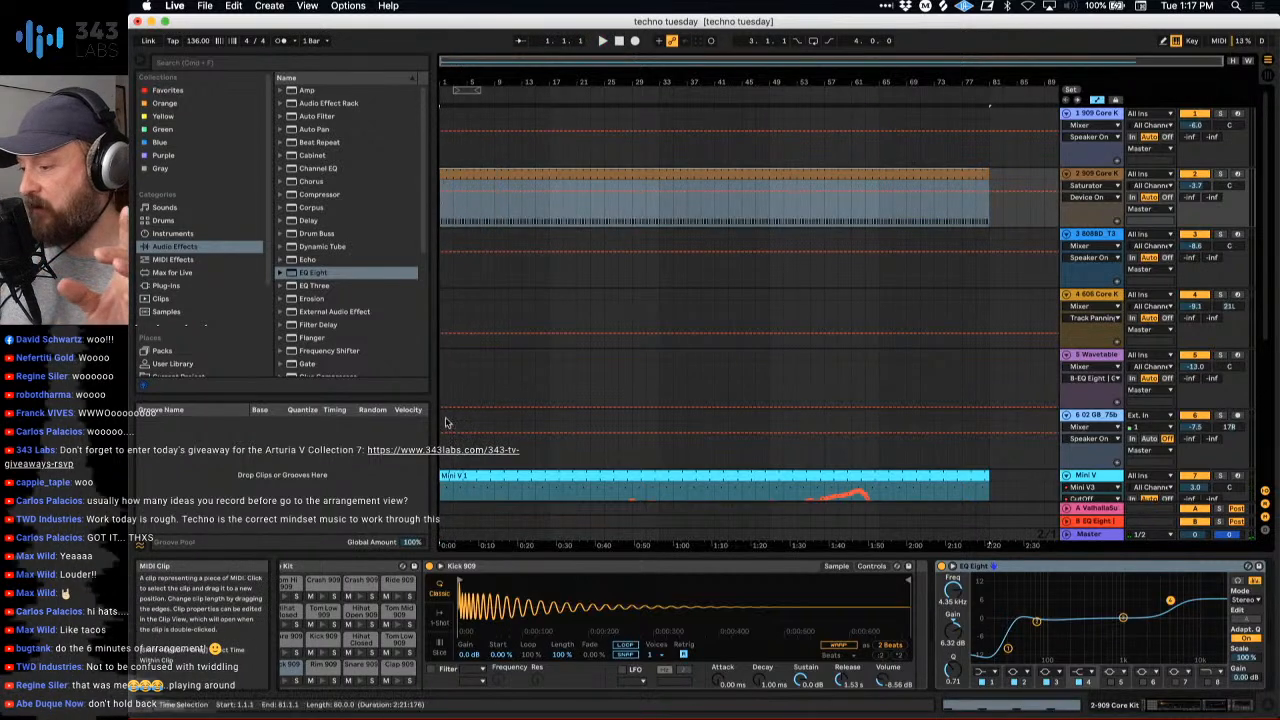
- Try bringing the Mini V clip in at bar 9 over the kick, listen, and extend its start back to bar 1
scroll(446, 422, down, 3)
click(508, 430)
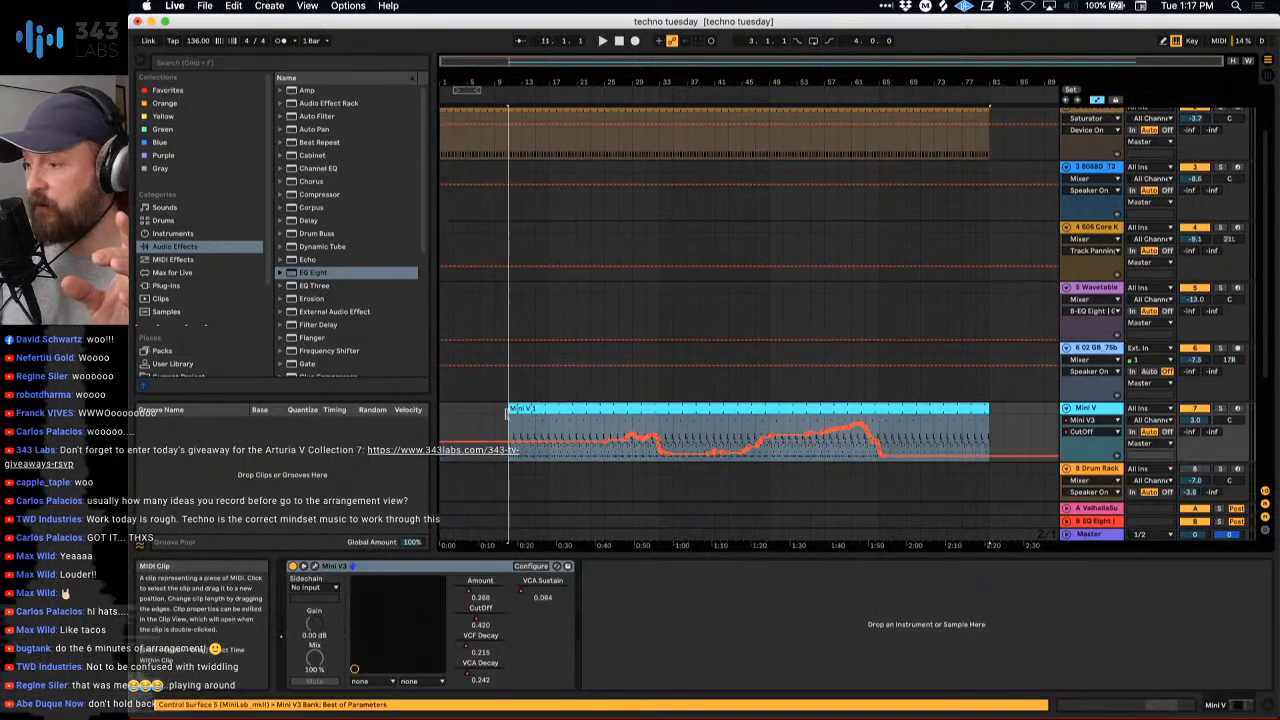
click(497, 416)
scroll(502, 421, up, 3)
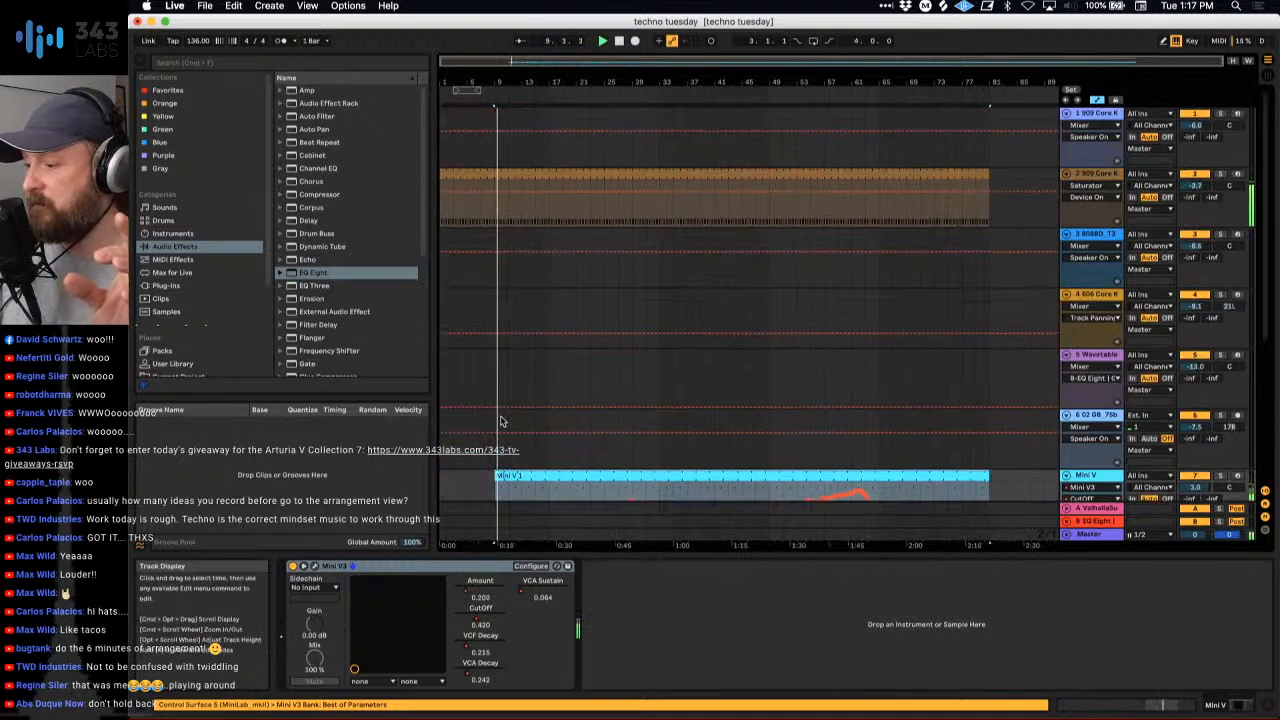
click(619, 41)
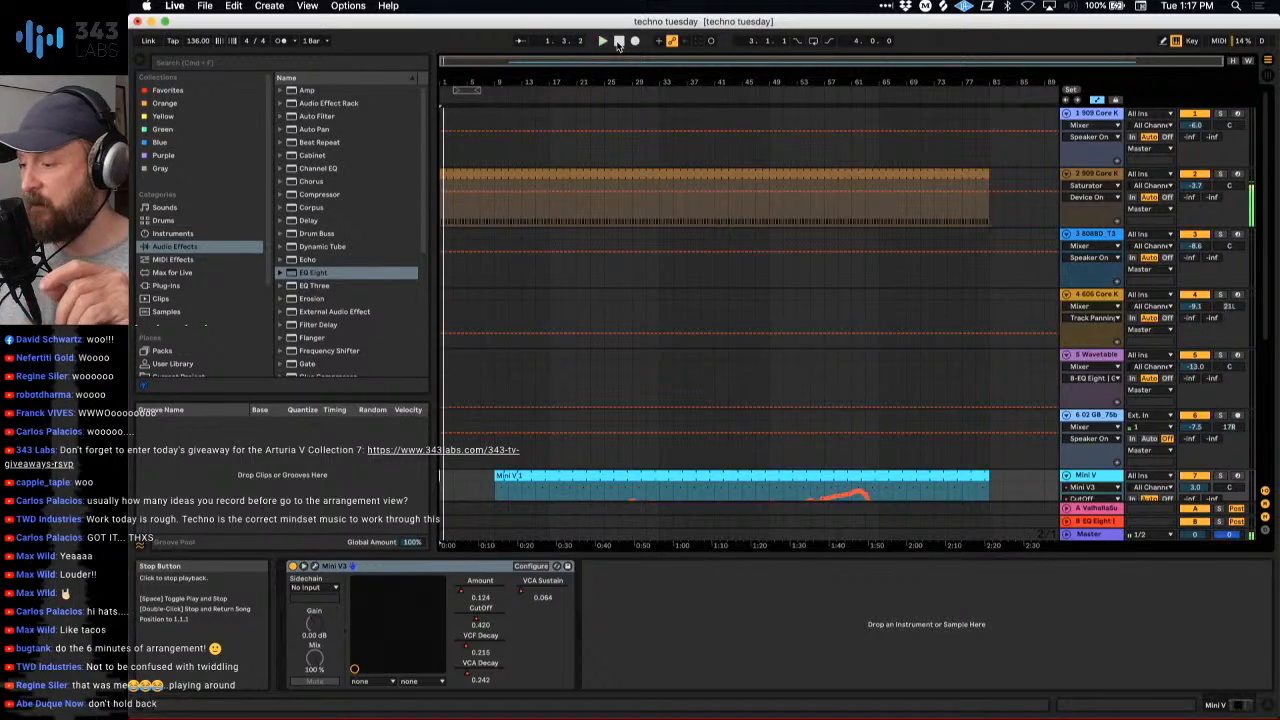
scroll(574, 354, down, 3)
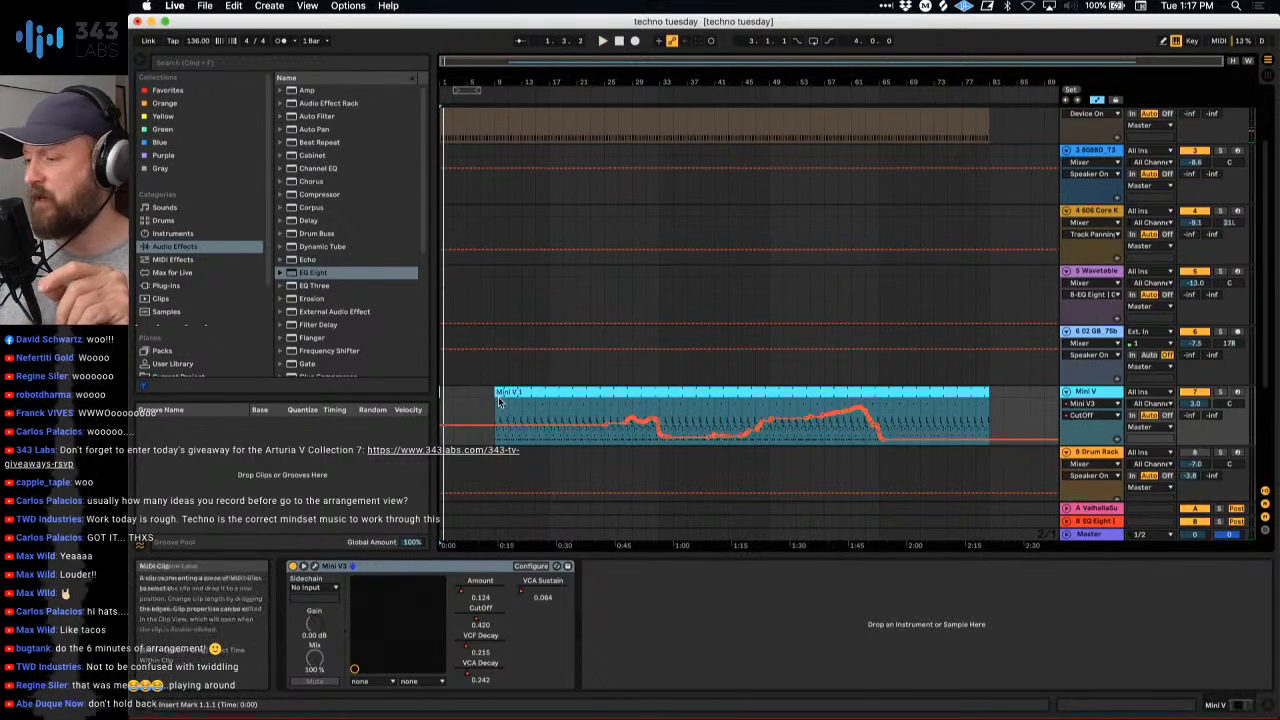
drag(500, 402, 442, 400)
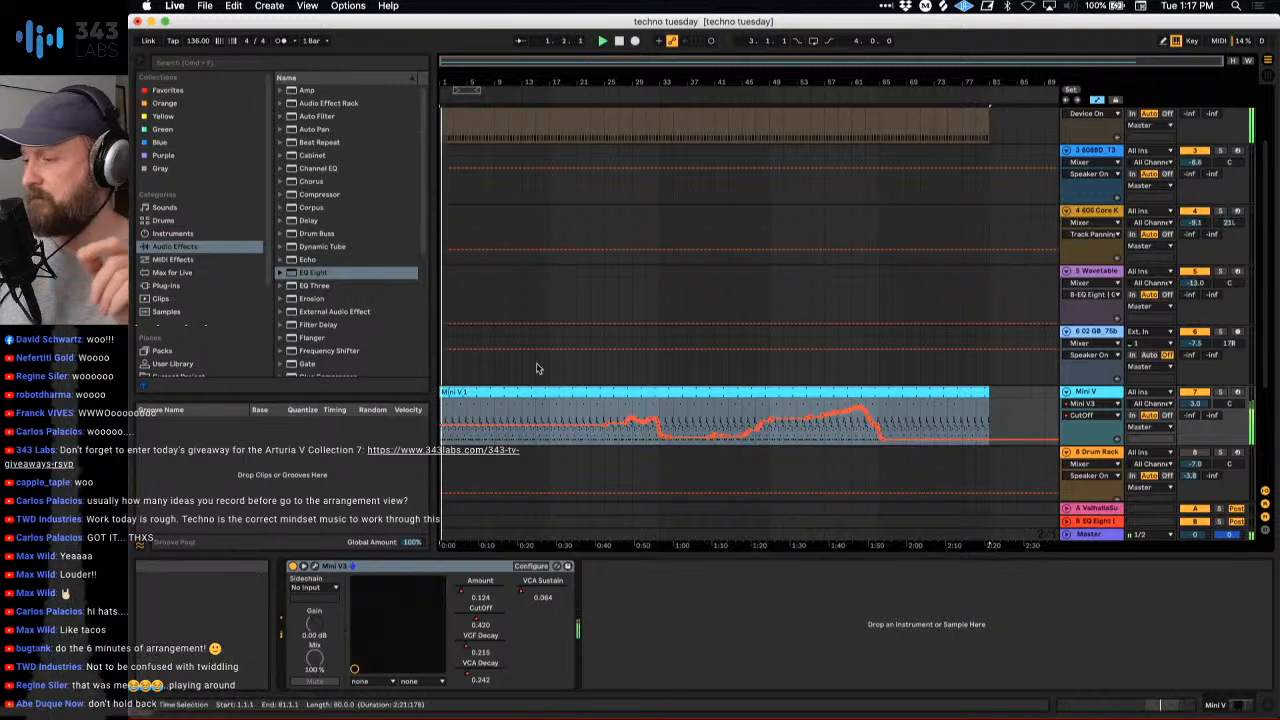
- Play from around bar 29, split the track 2 kick clip at bar 33, and trim the second part's start to bar 34
scroll(536, 368, up, 2)
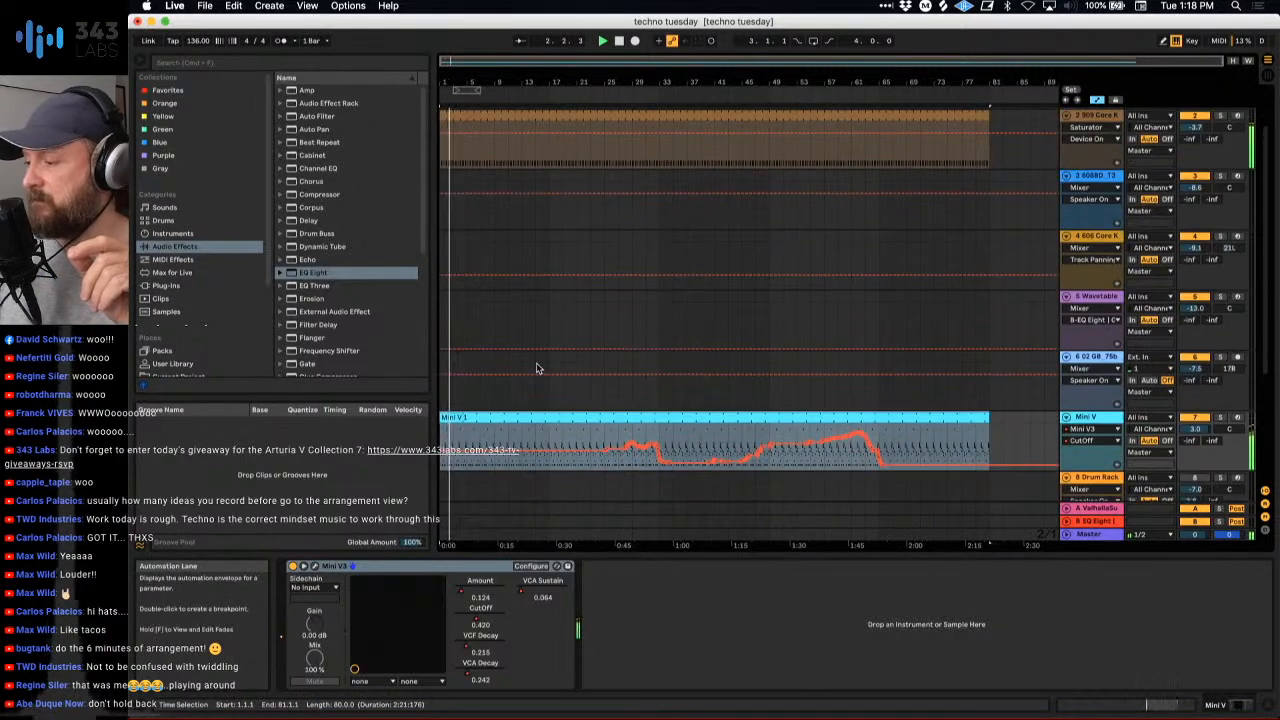
click(630, 101)
drag(652, 86, 673, 205)
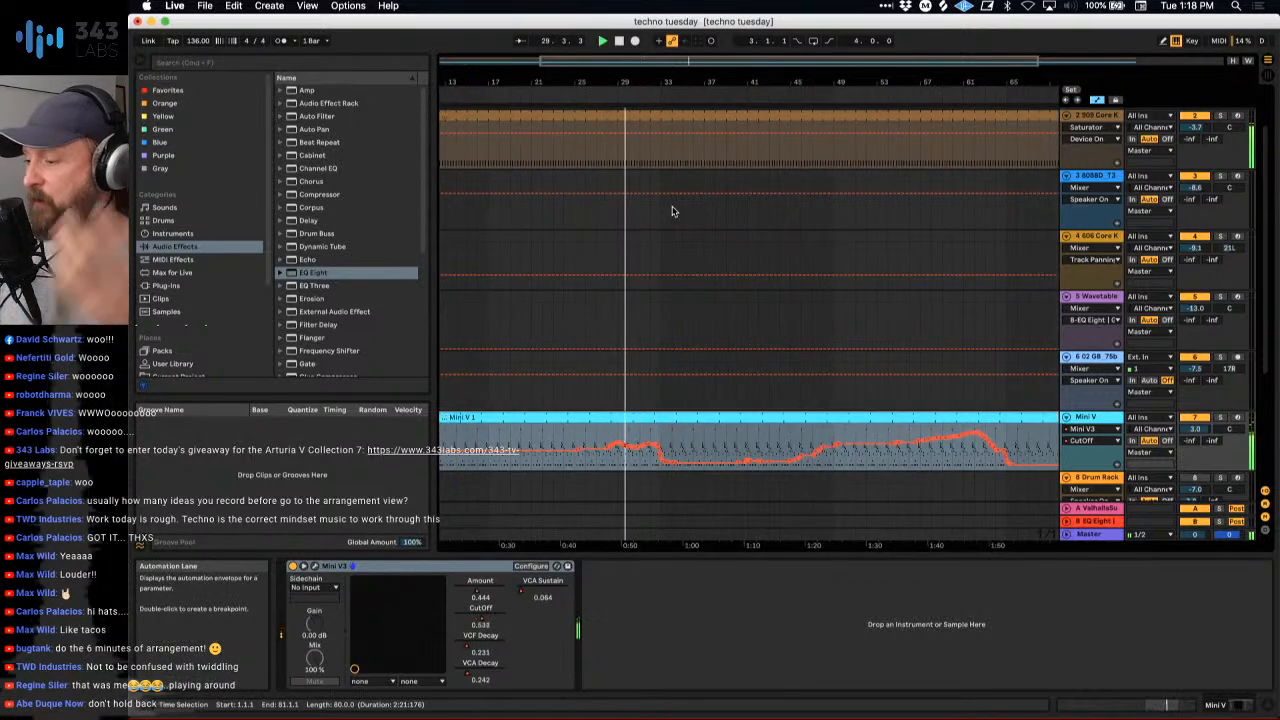
scroll(672, 211, up, 2)
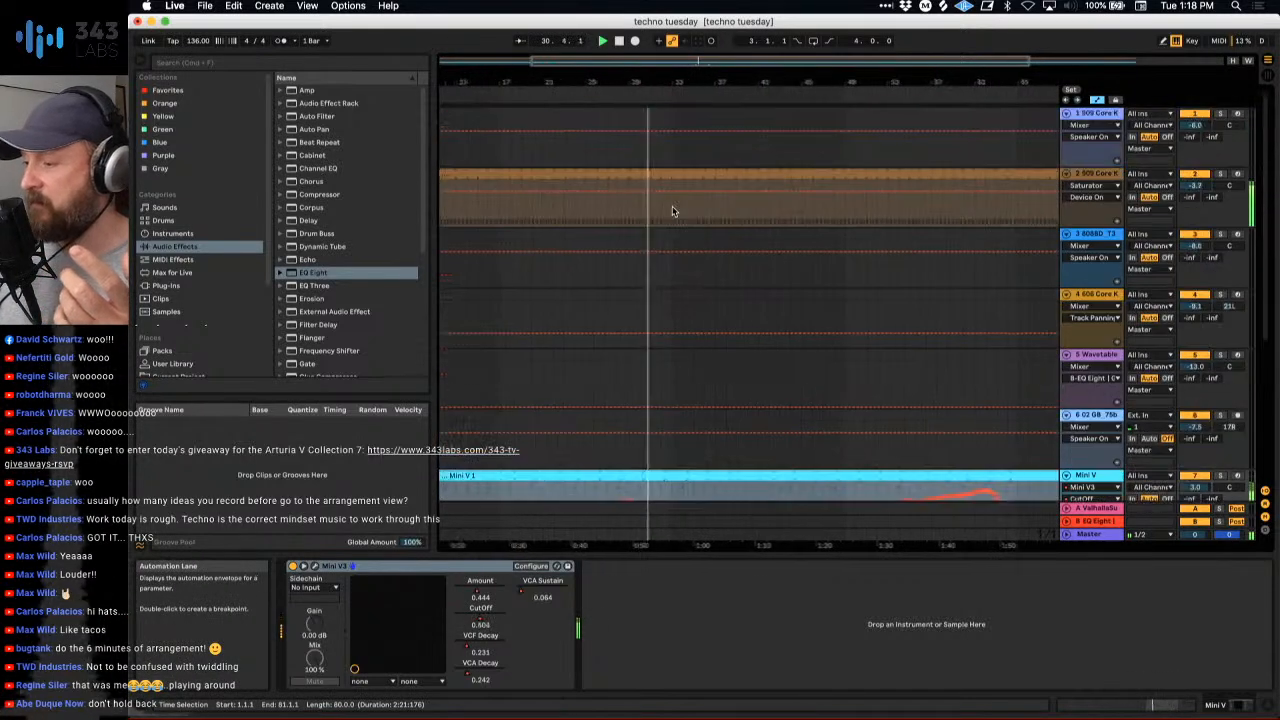
click(680, 218)
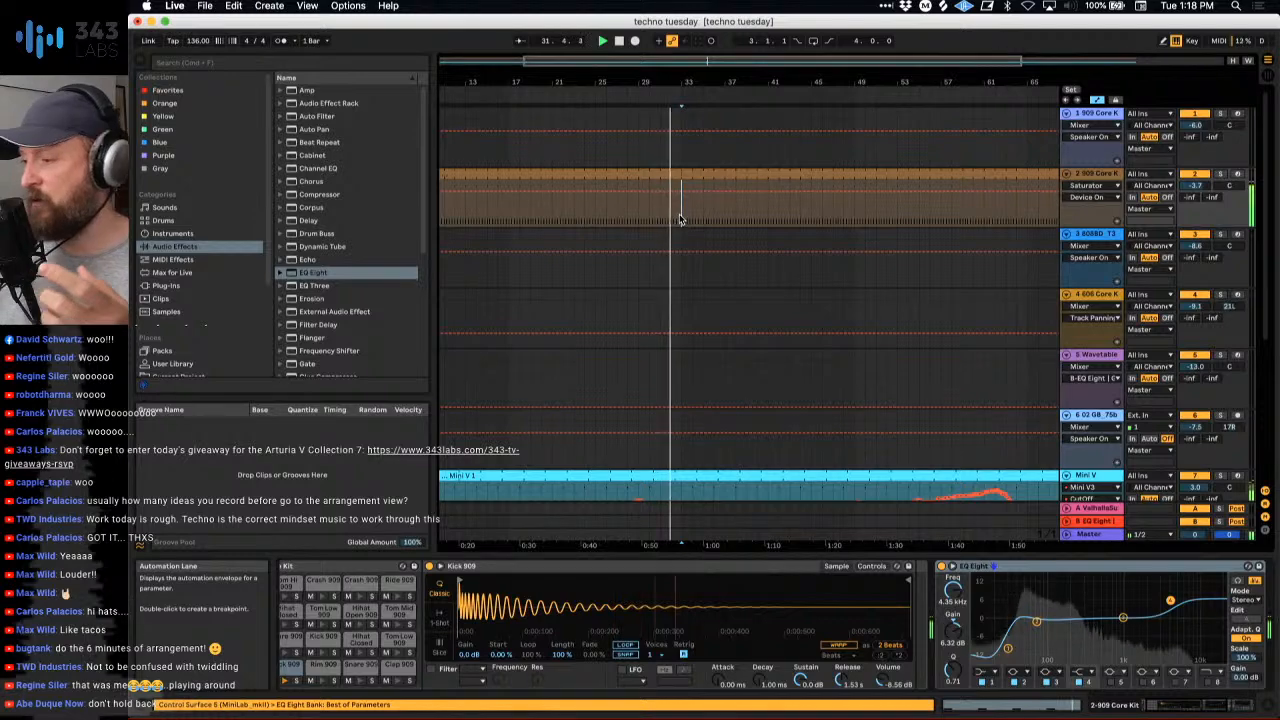
scroll(679, 217, right, 2)
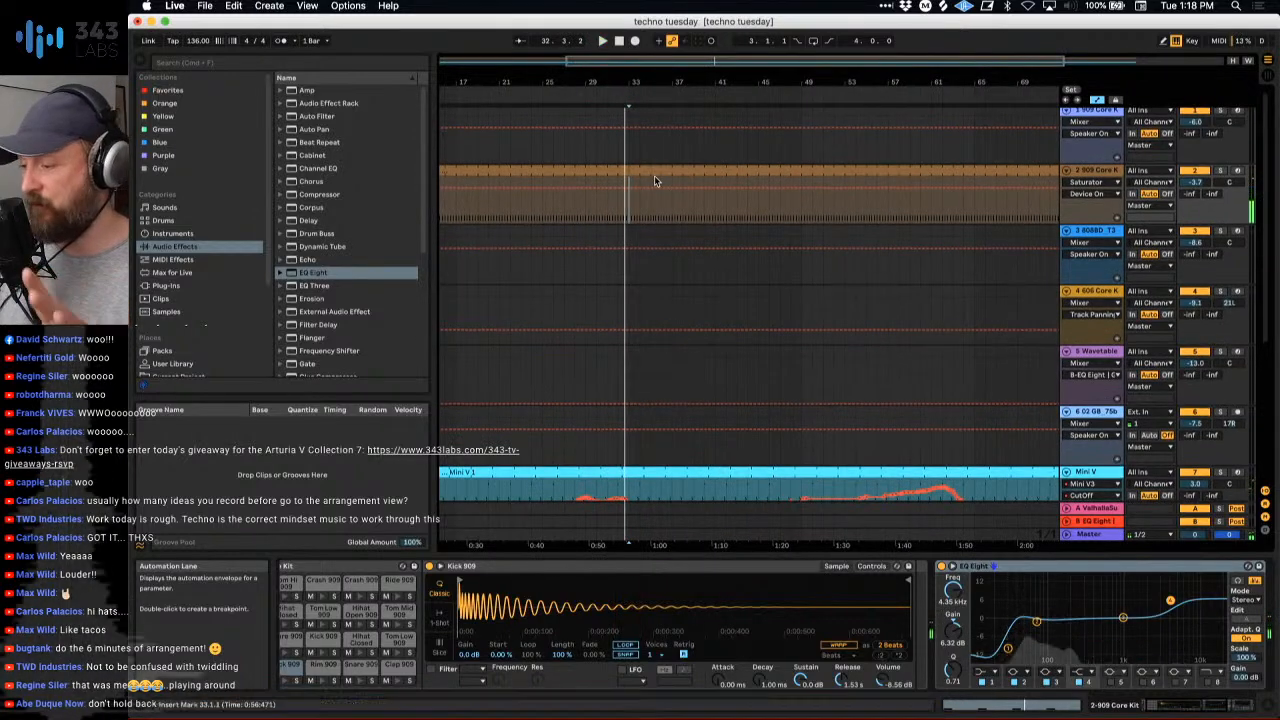
scroll(655, 181, down, 5)
scroll(637, 300, up, 5)
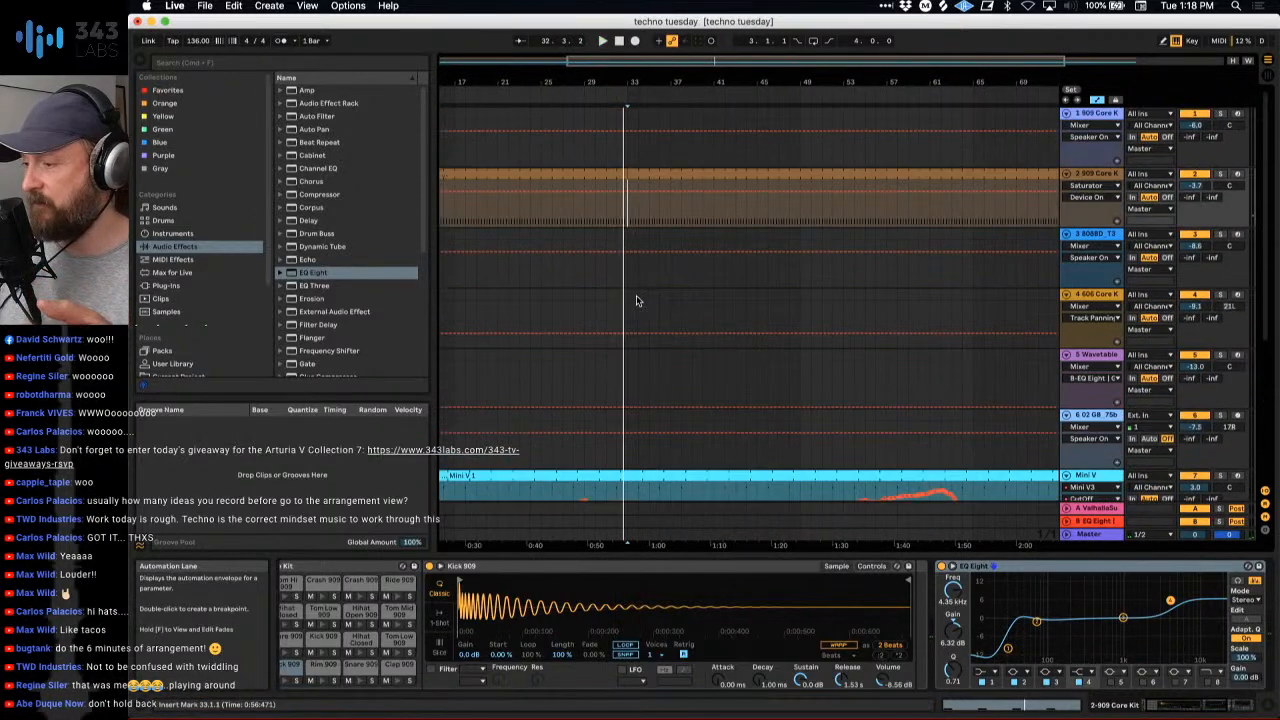
click(588, 97)
drag(624, 84, 650, 176)
key(super+e)
click(614, 174)
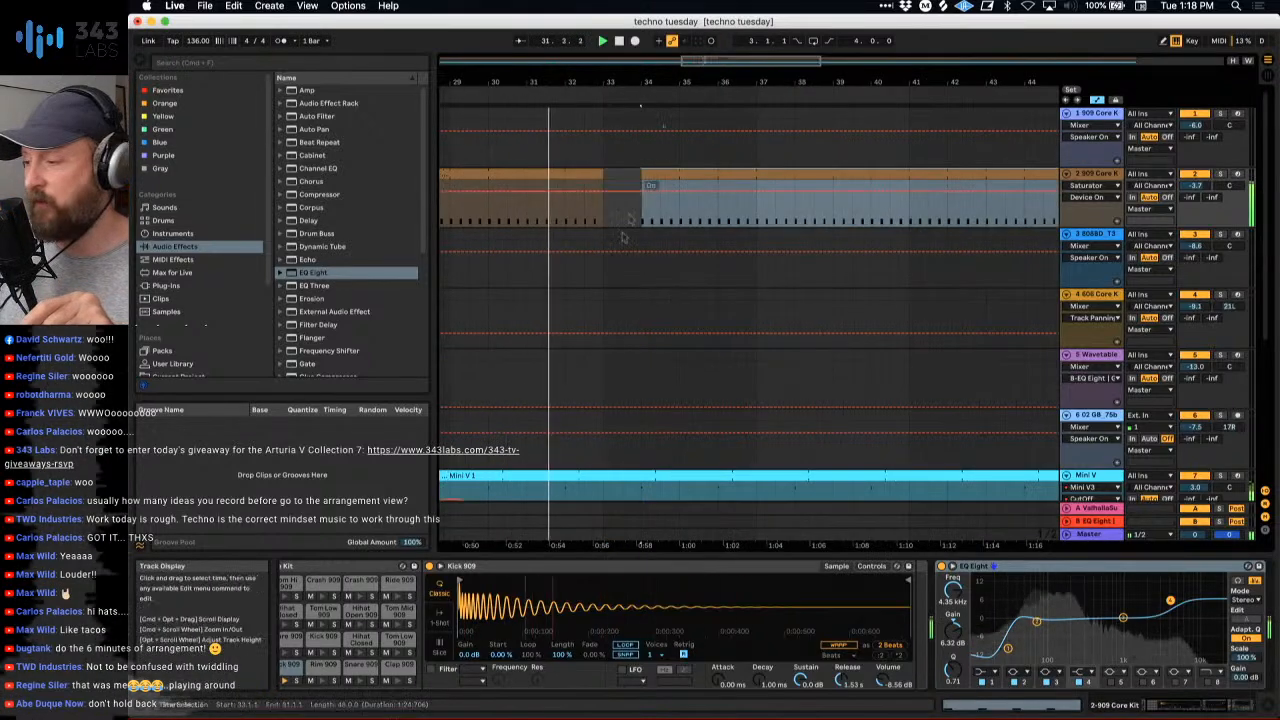
- Widen the kick break during playback by trimming the start of the second kick clip to bar 37
scroll(620, 240, down, 8)
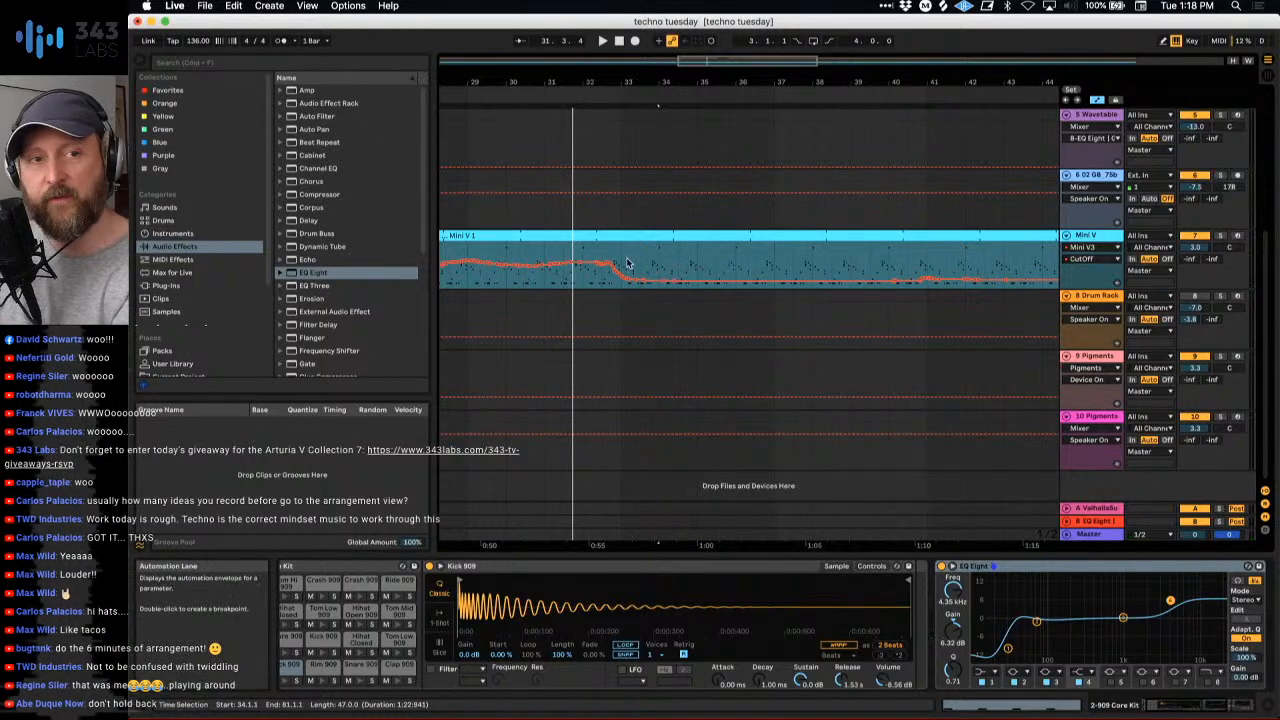
scroll(627, 263, up, 6)
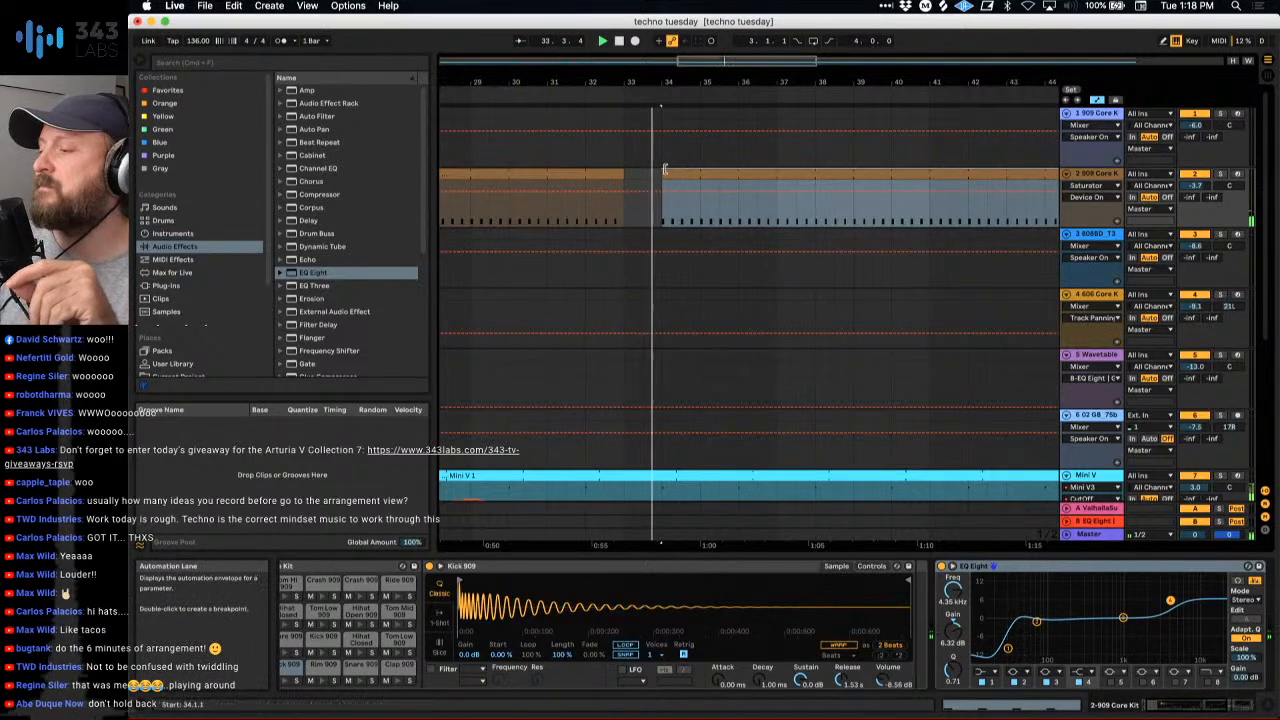
drag(664, 170, 771, 176)
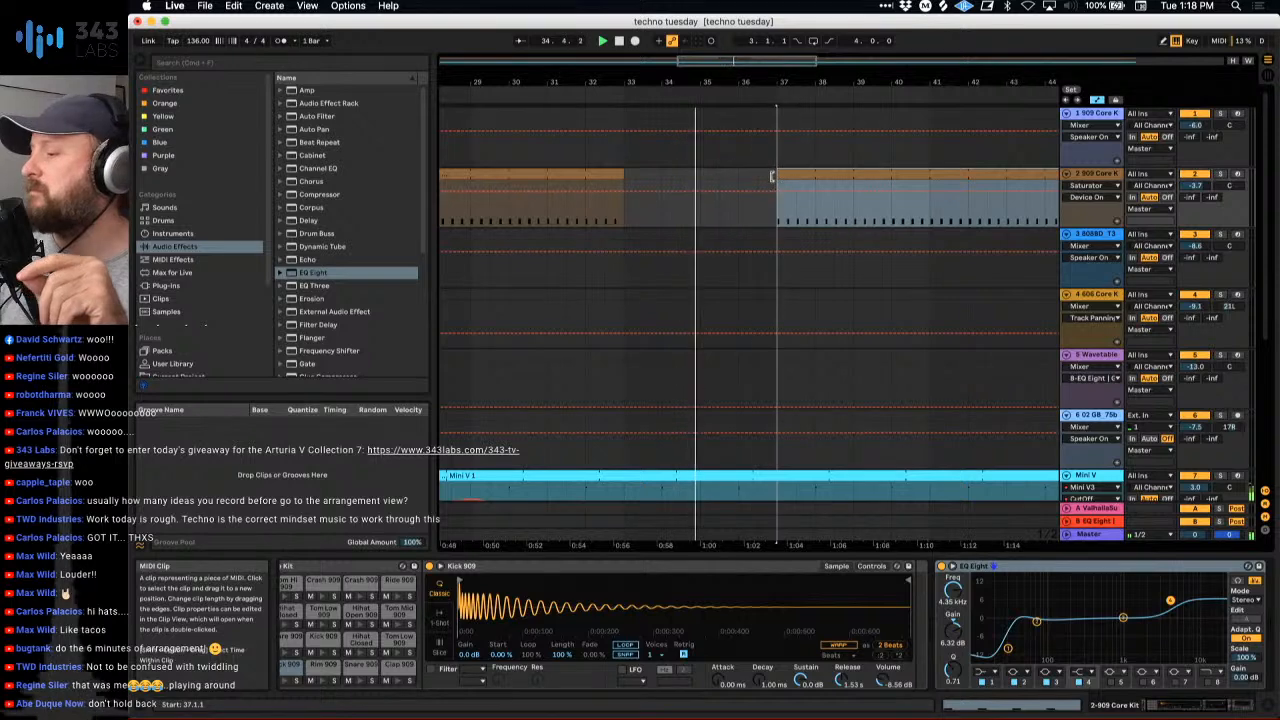
drag(772, 80, 594, 79)
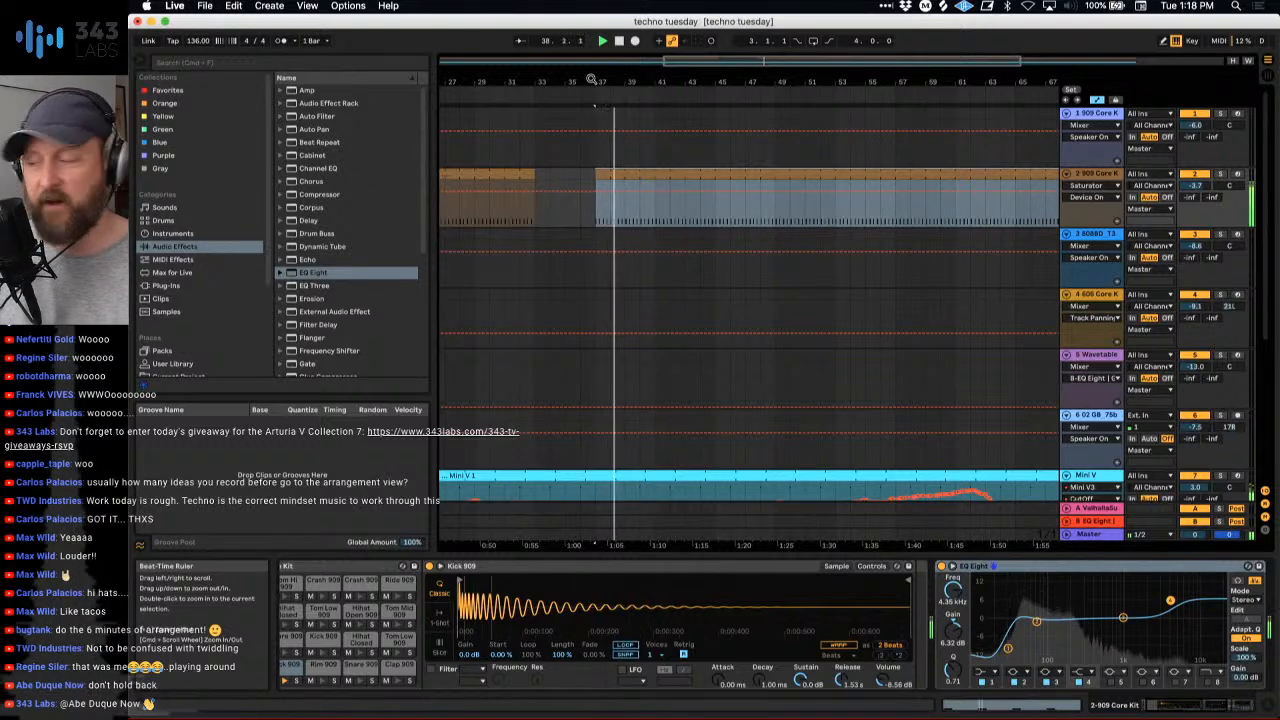
mouse_move(591, 79)
mouse_down()
mouse_move(651, 105)
mouse_move(606, 80)
mouse_up()
- Bring the second 909 Core Kit clip from the Session View into track 2 at bar 45 and extend it to bar 62
key(Tab)
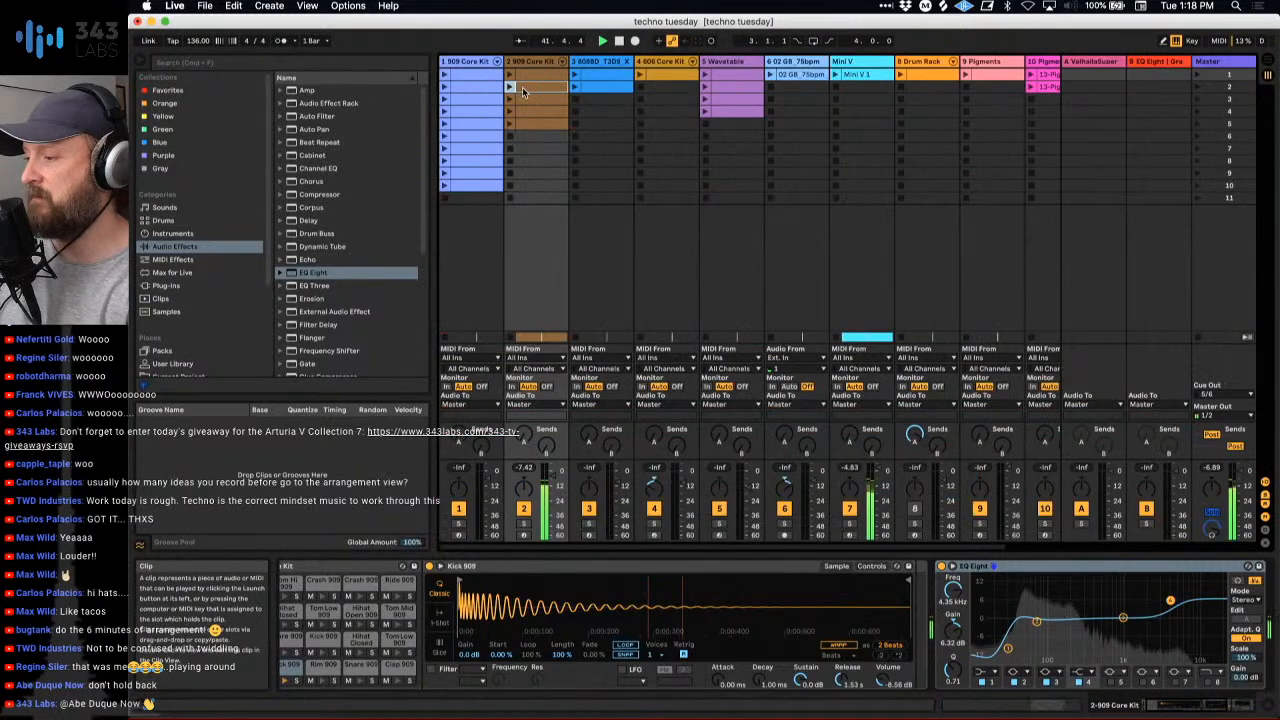
key(Tab)
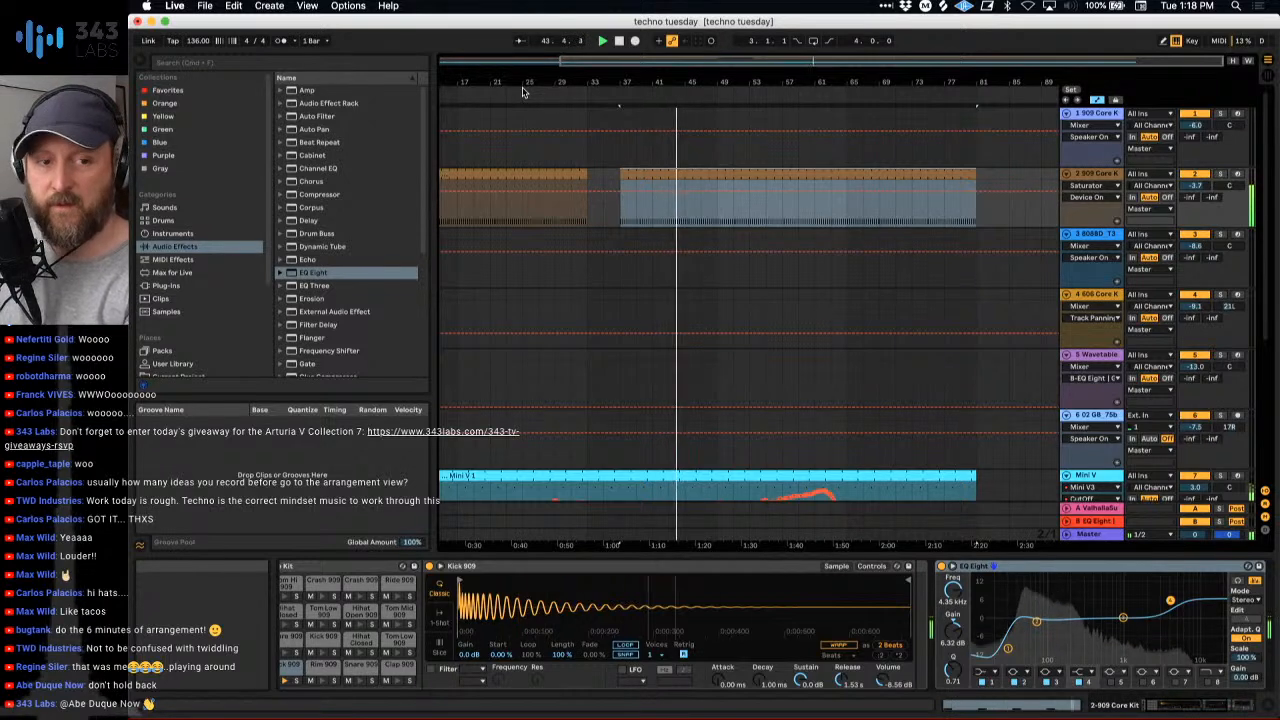
click(688, 190)
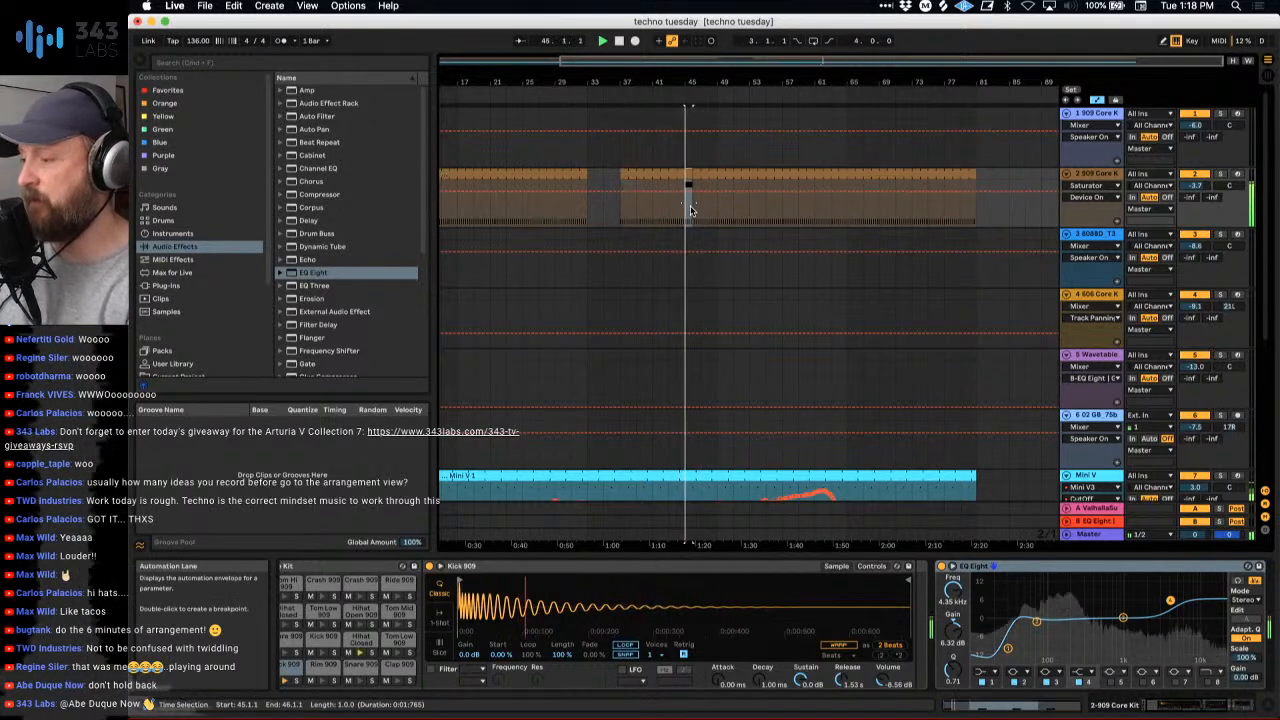
drag(690, 210, 824, 187)
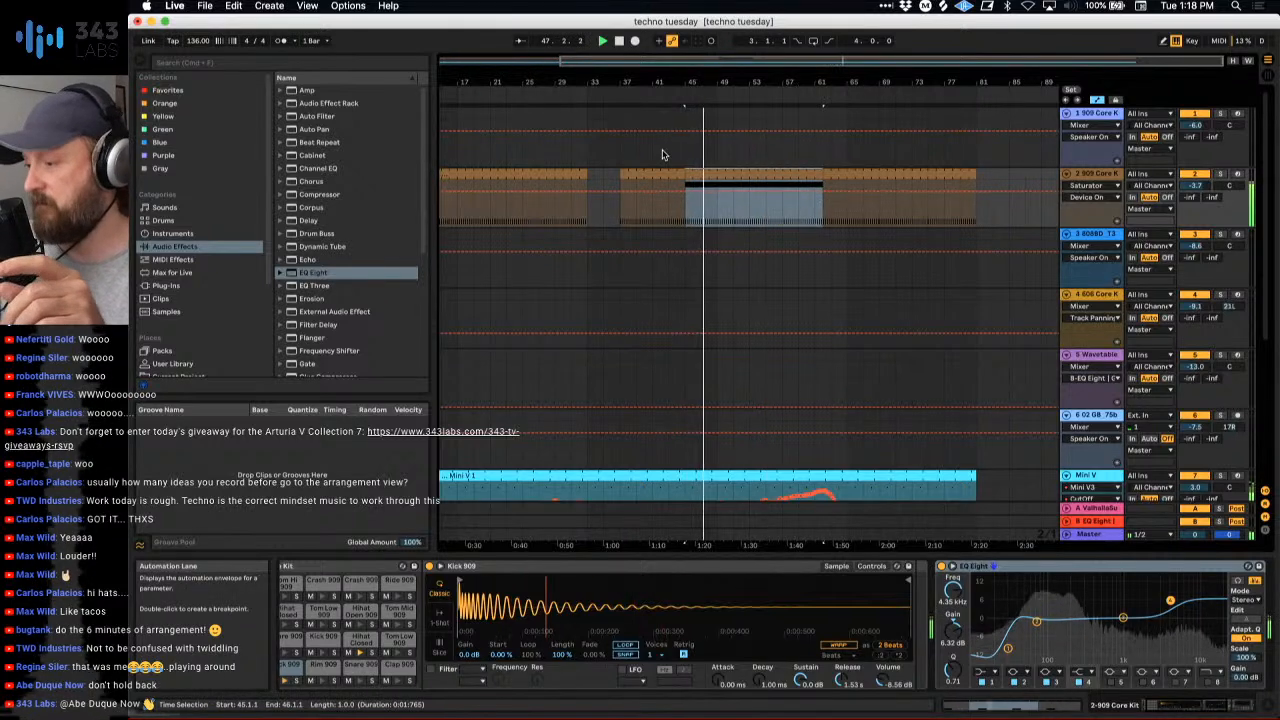
- Replay the section around the kick break and extend the start of the newly inserted clip back to bar 41
scroll(807, 226, down, 1)
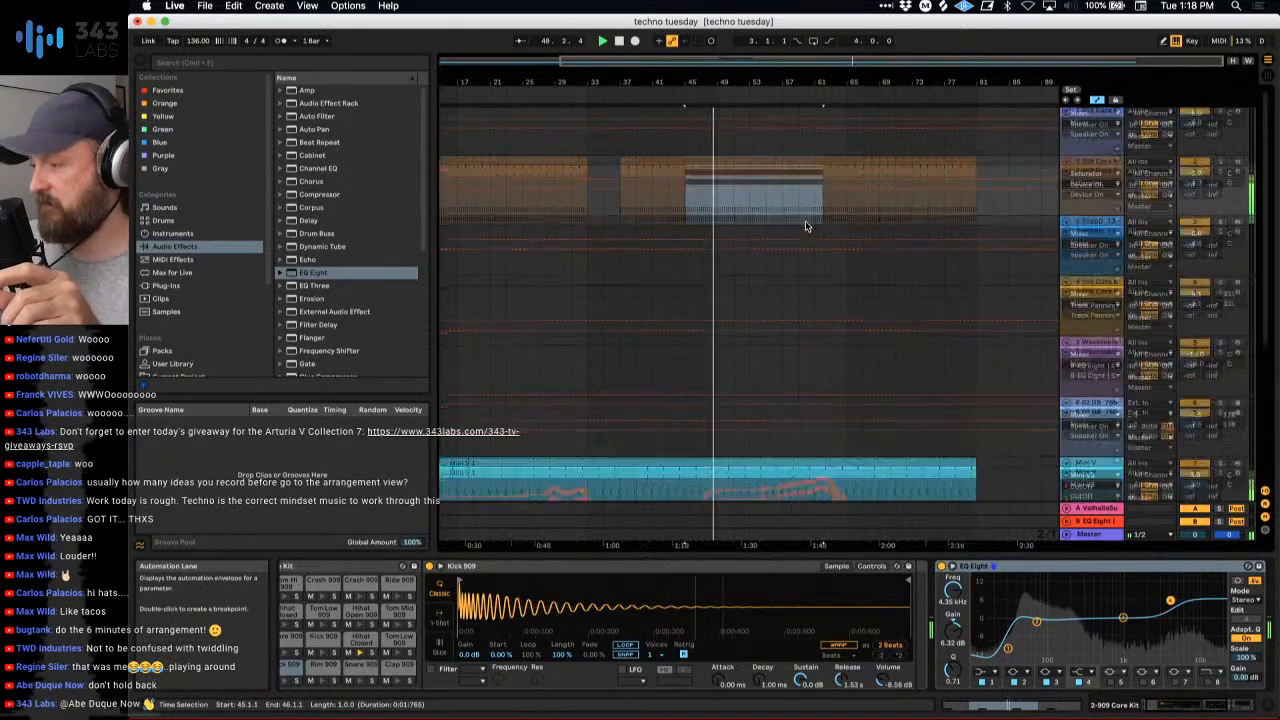
scroll(807, 226, up, 1)
click(571, 96)
drag(622, 83, 609, 127)
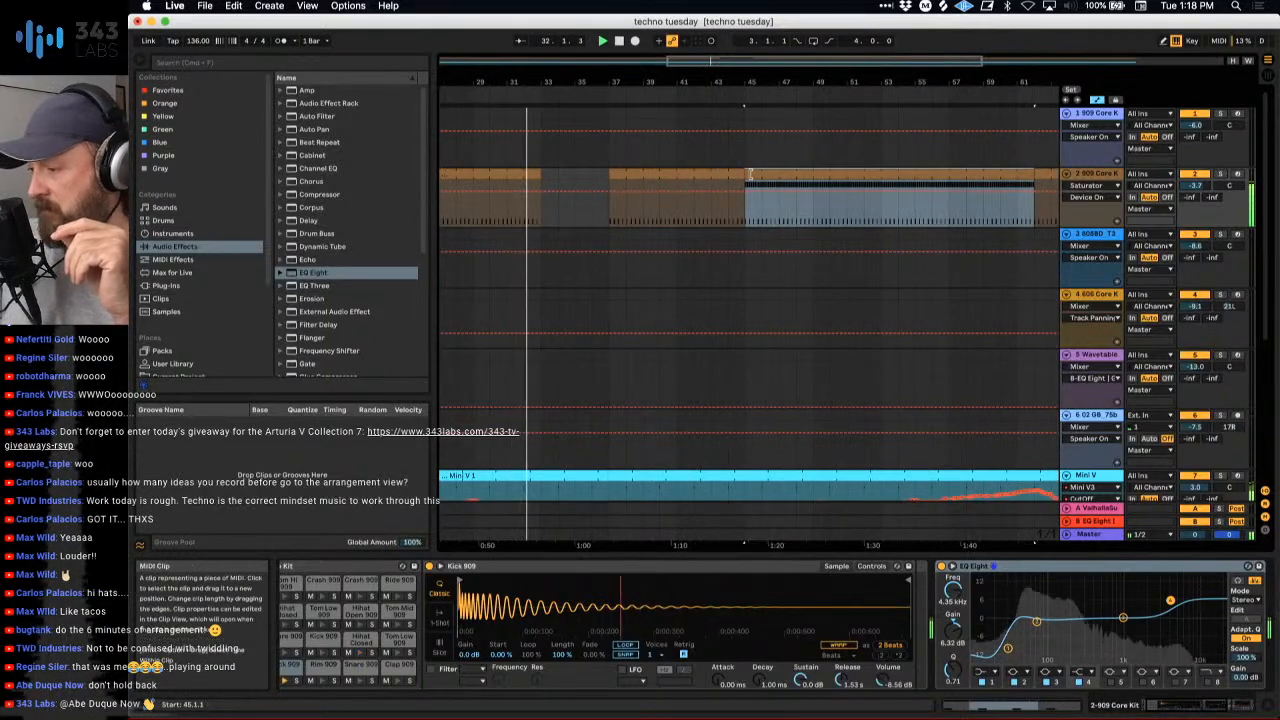
shift+click(699, 181)
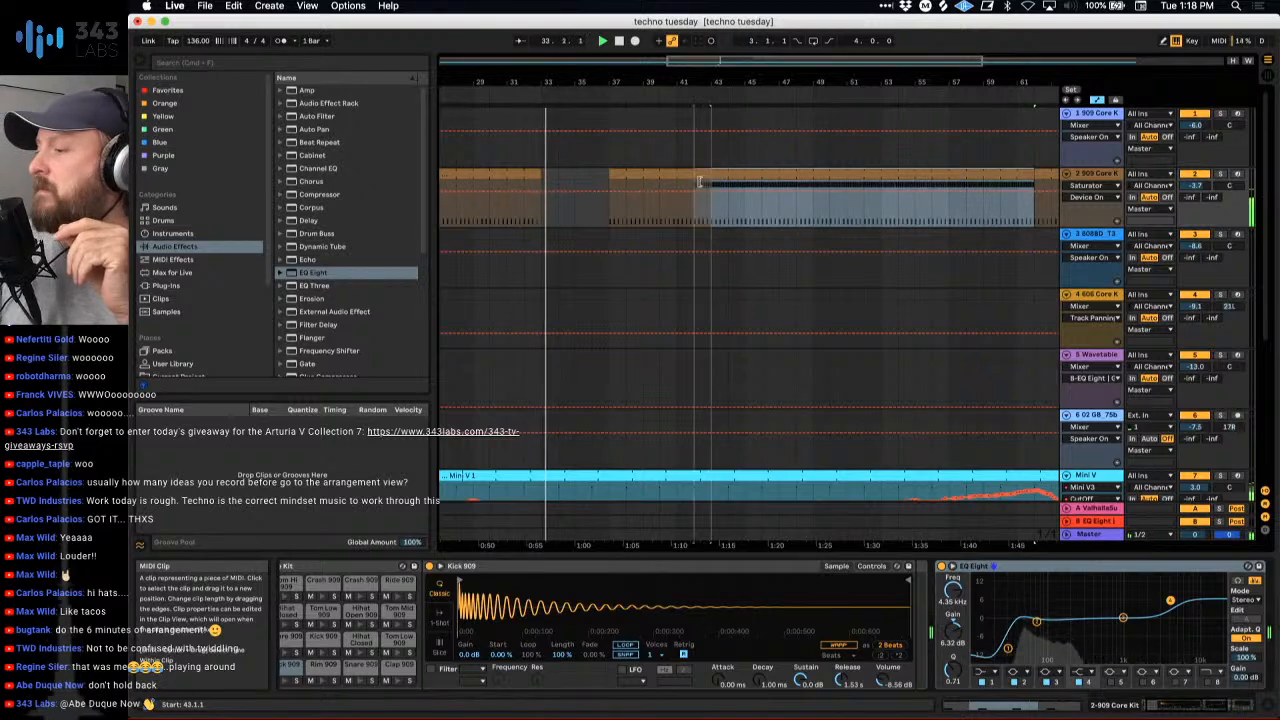
shift+click(680, 187)
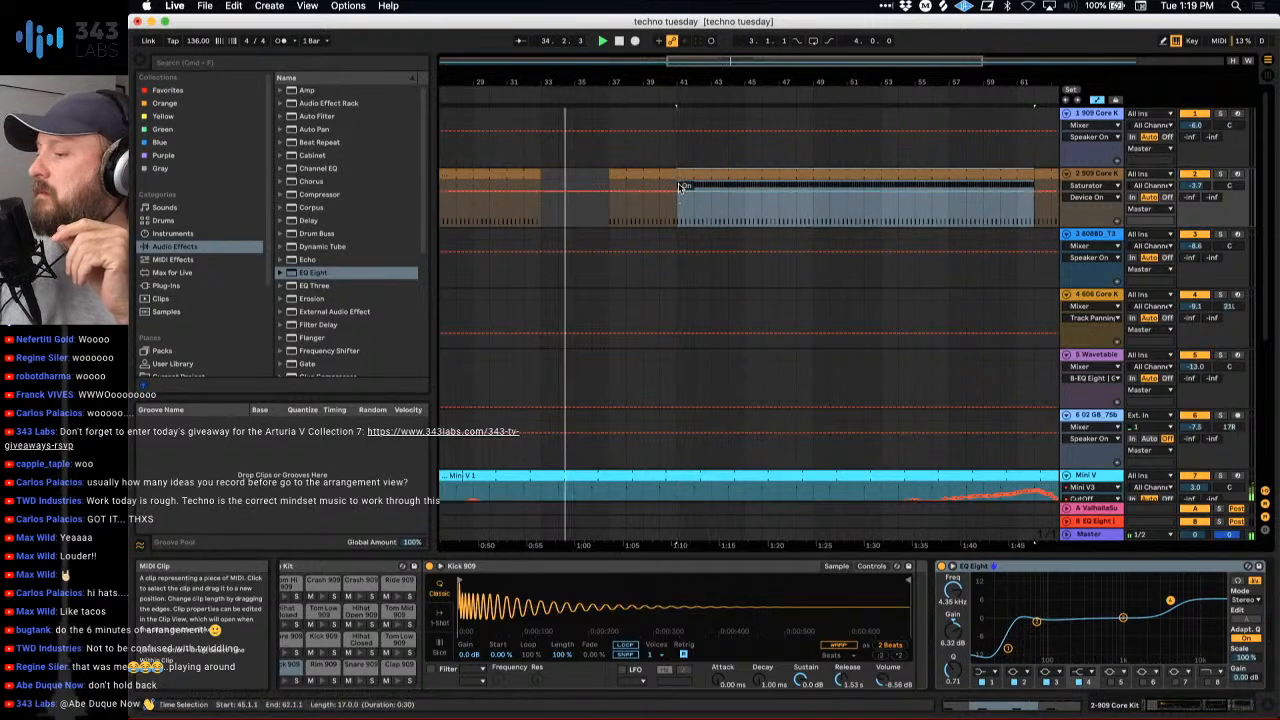
- Place the third 909 Core Kit clip of track 2 from the Session View at bar 49 and extend it to bar 57
scroll(680, 187, down, 2)
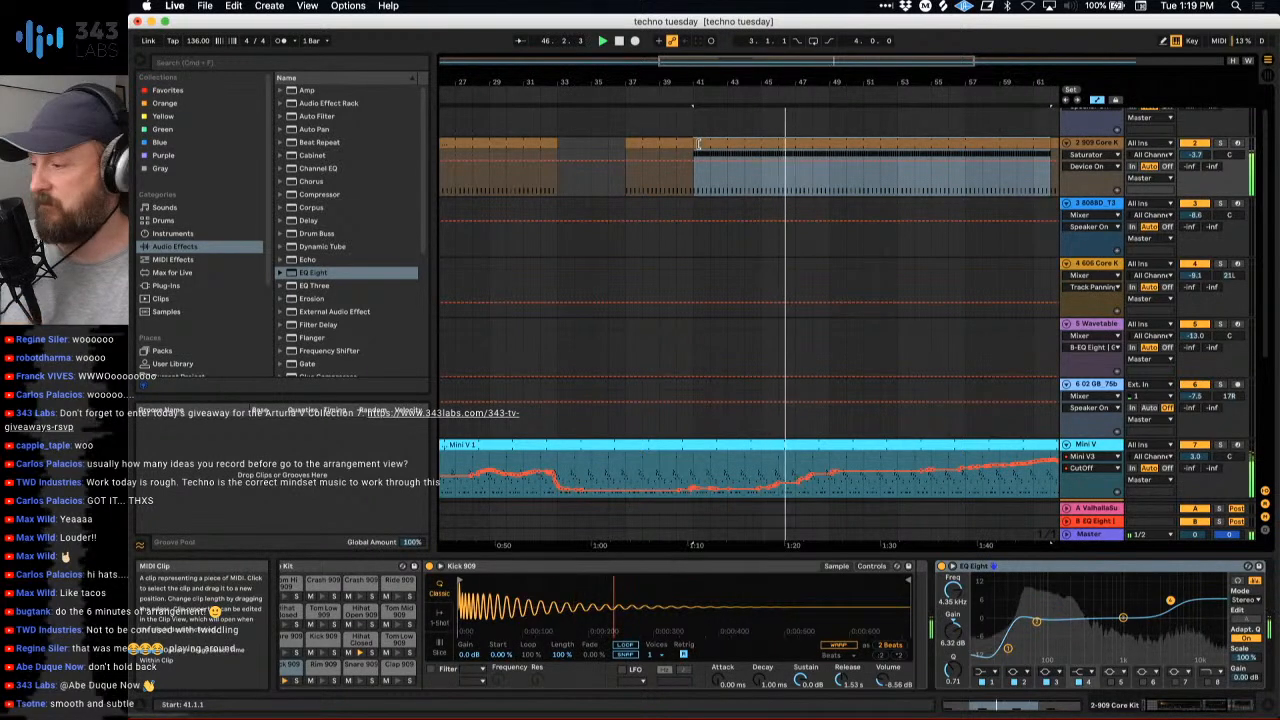
scroll(727, 152, down, 3)
scroll(785, 197, down, 3)
scroll(785, 197, up, 3)
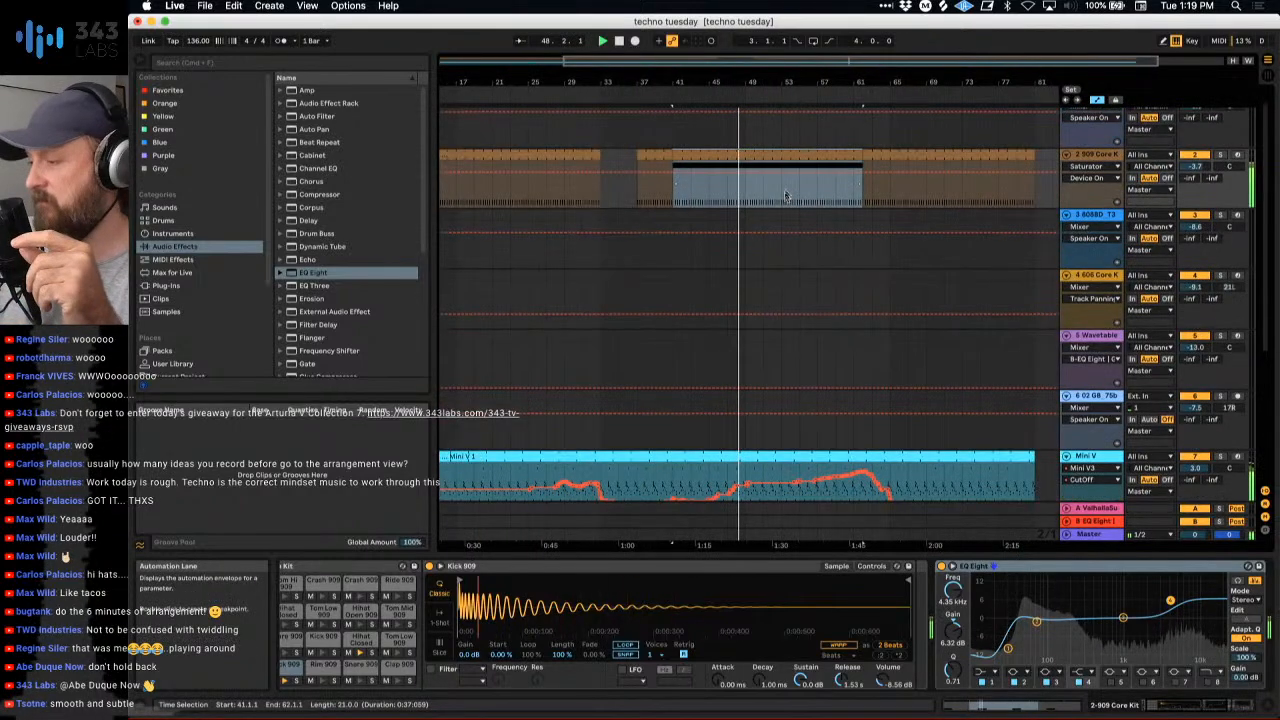
click(752, 192)
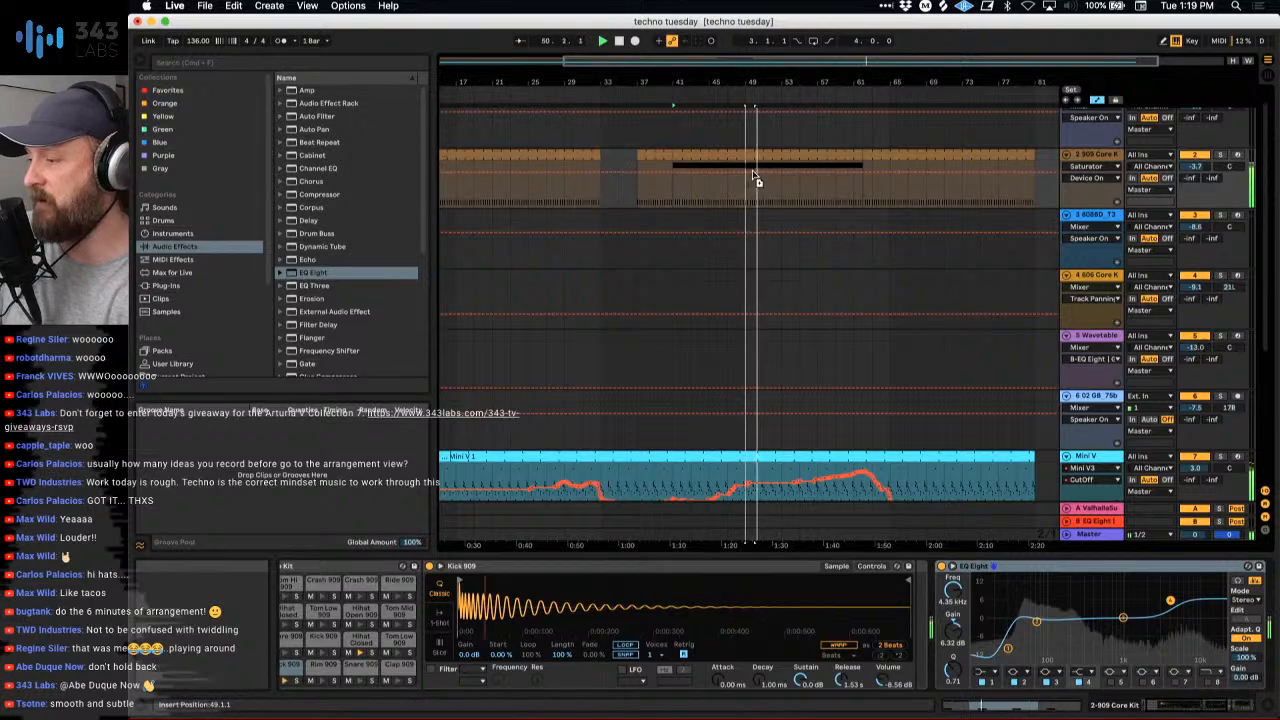
drag(755, 177, 816, 155)
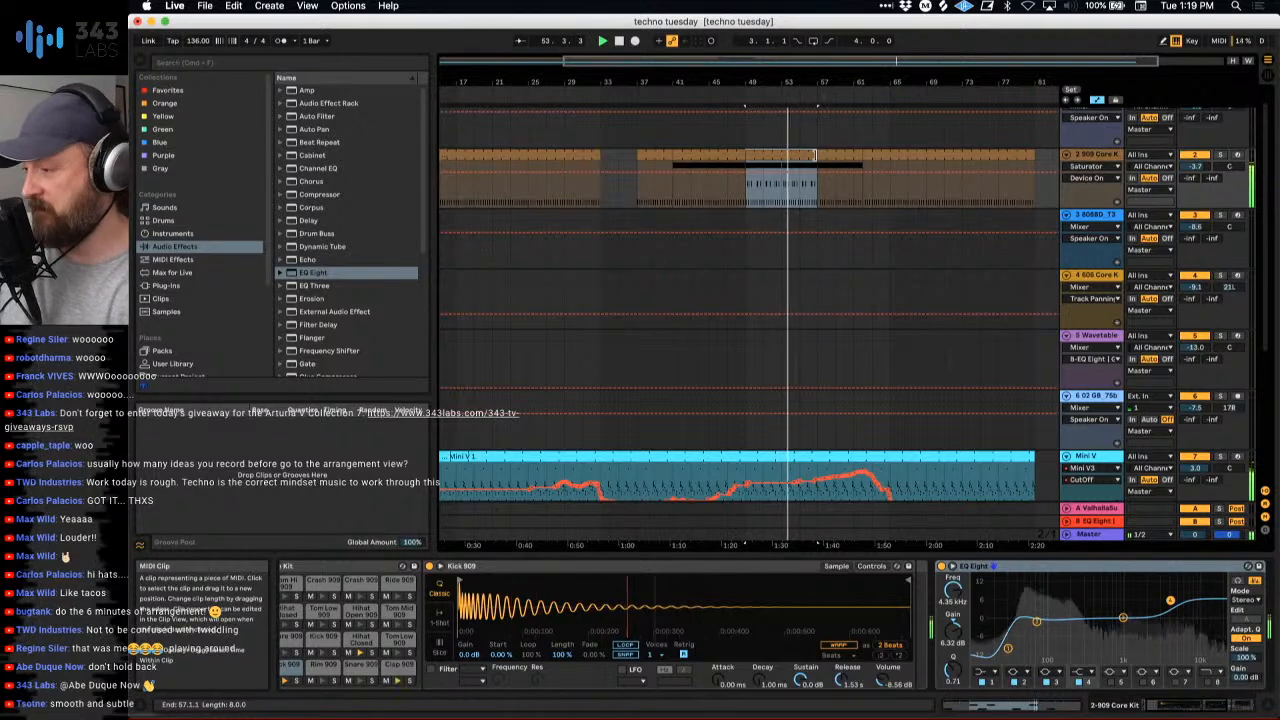
- Audition track 2's clips in the Session View, insert the third one at bar 49 again, and extend it to bar 65
key(Tab)
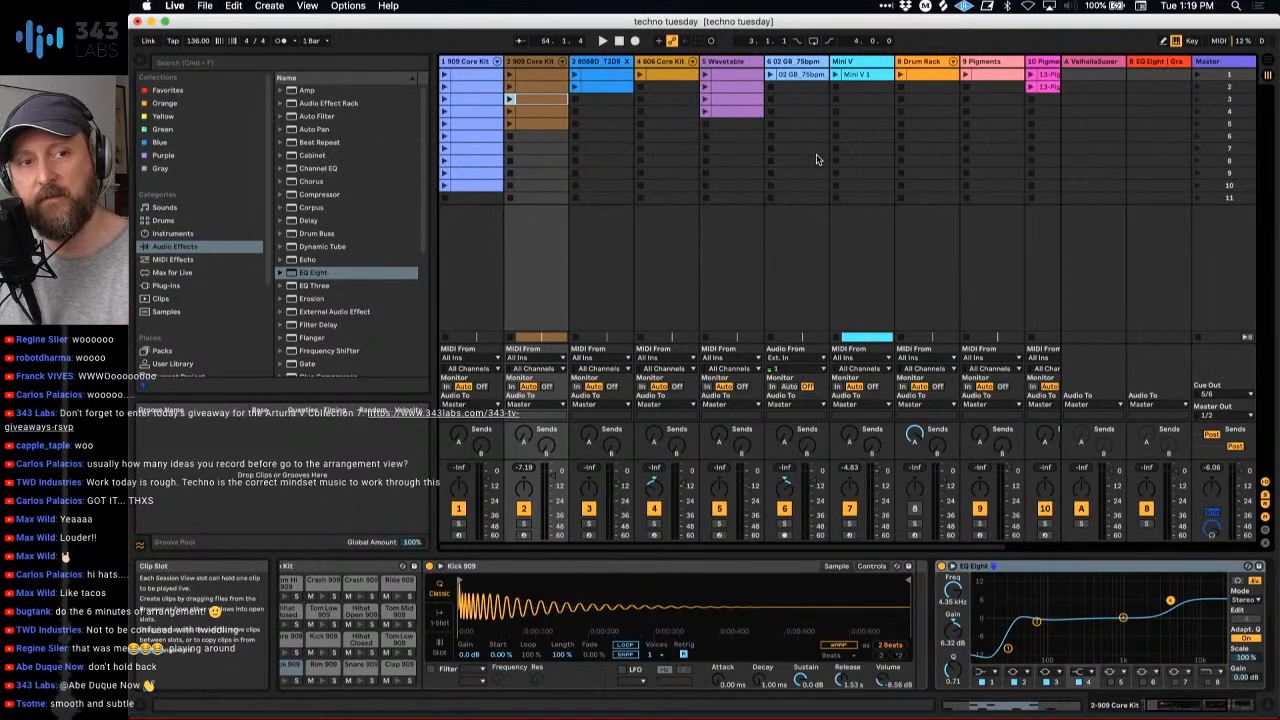
click(510, 88)
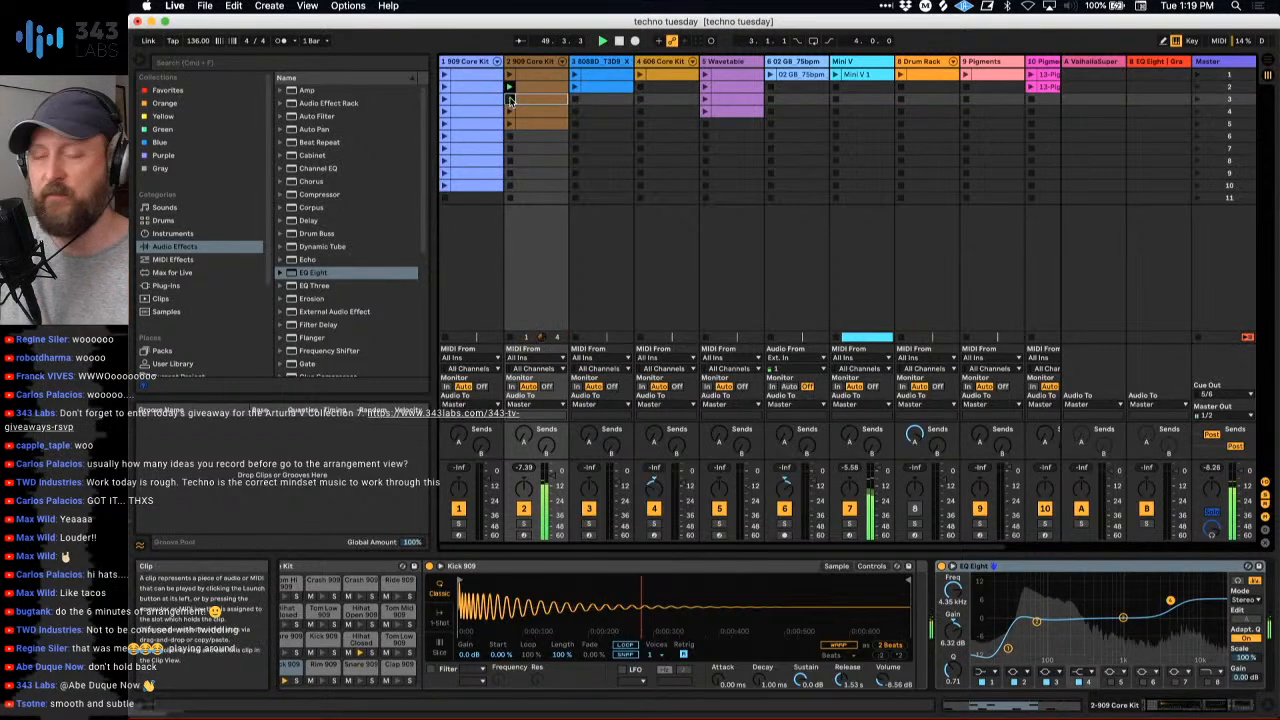
key(Tab)
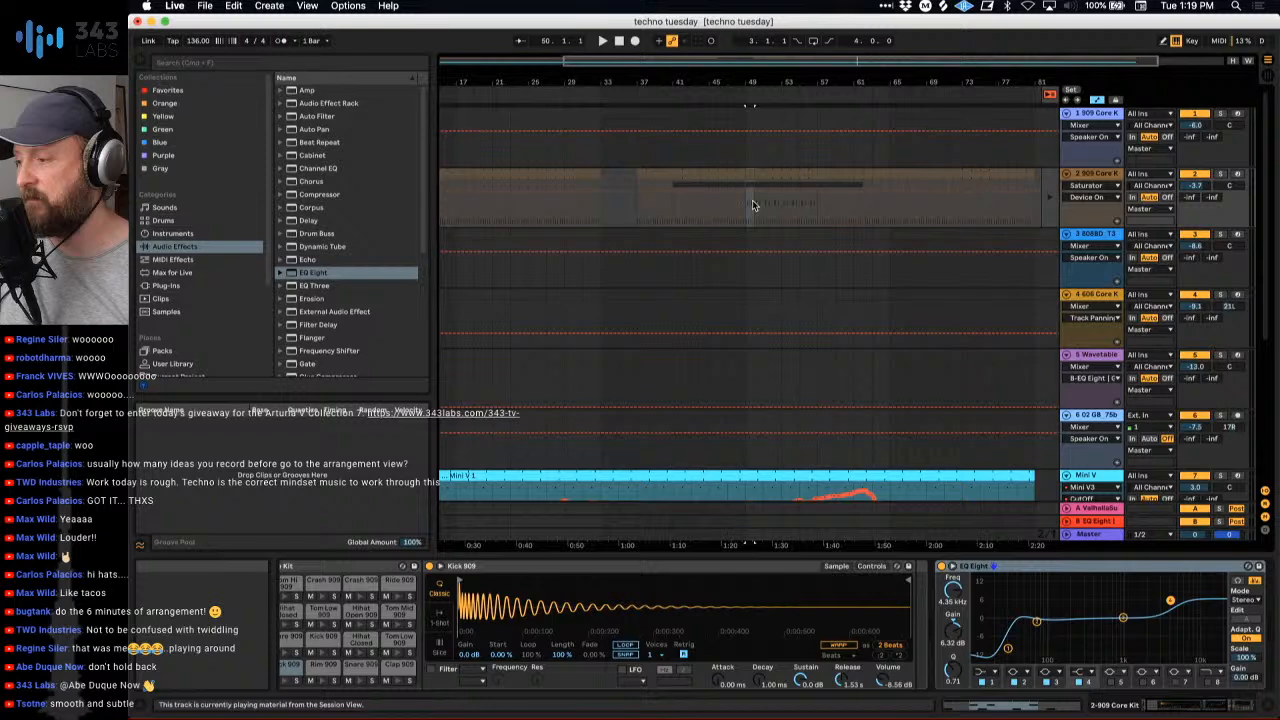
click(757, 177)
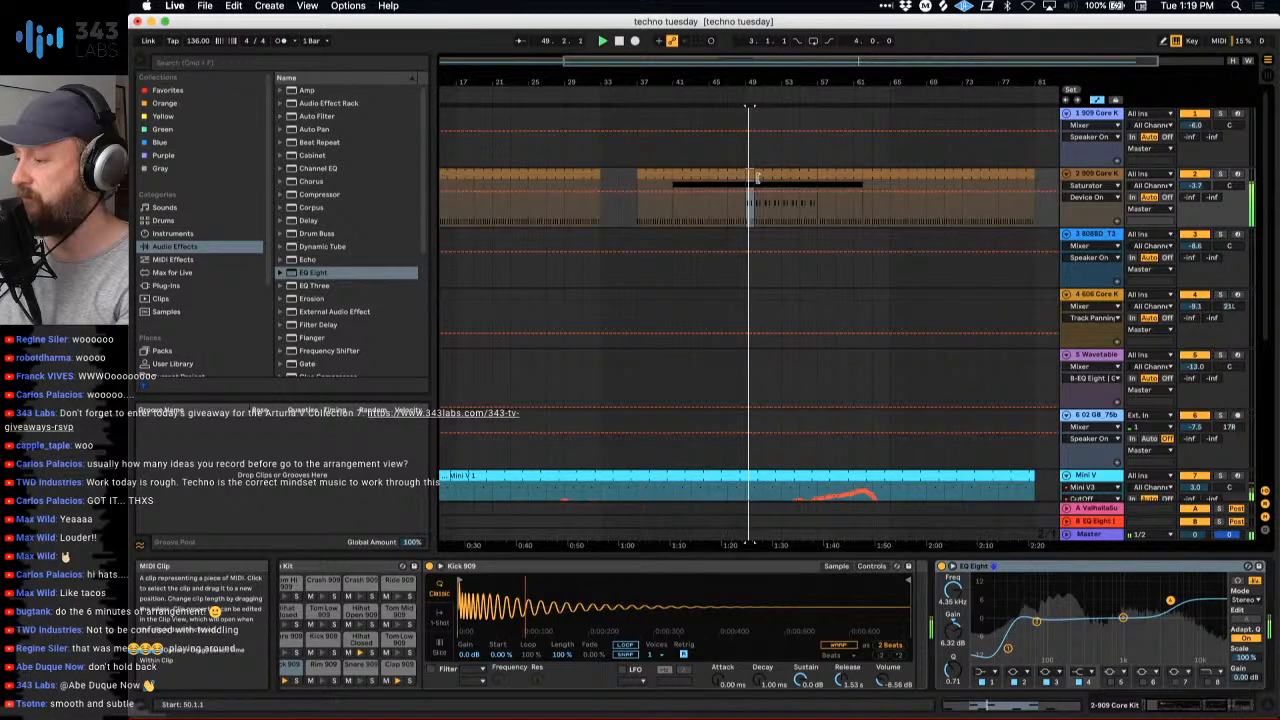
drag(757, 177, 816, 179)
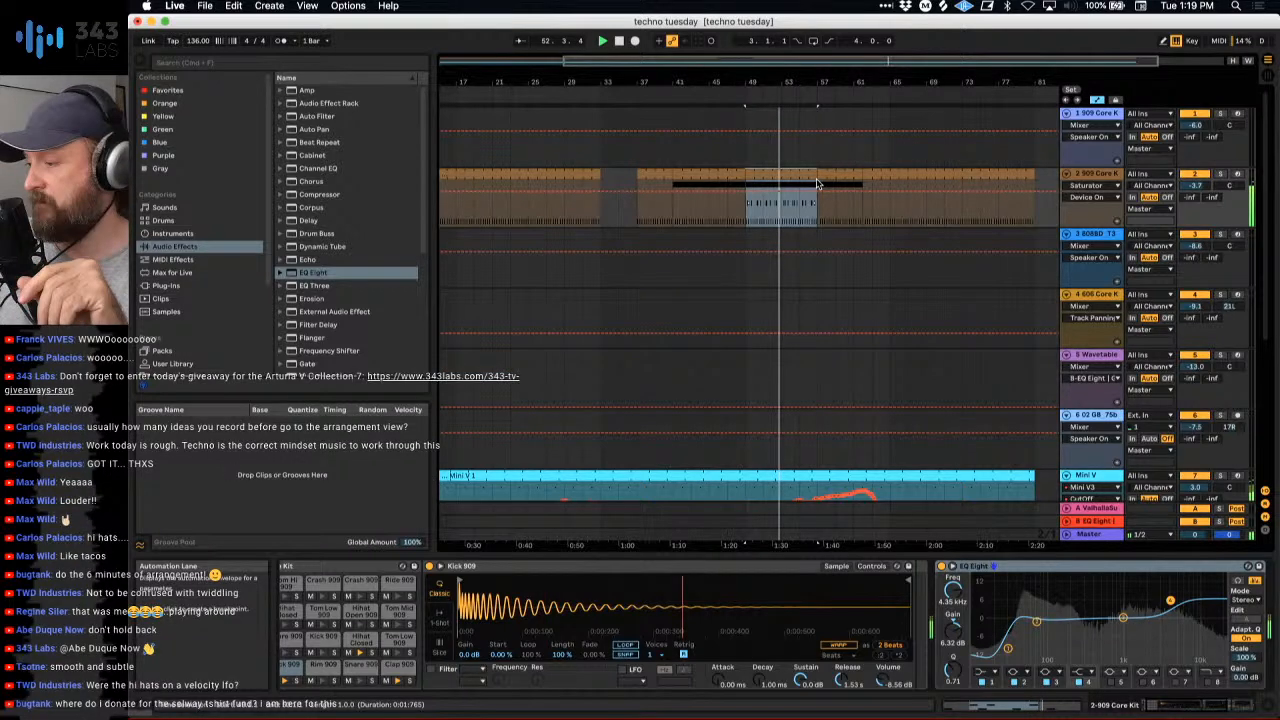
scroll(817, 183, right, 3)
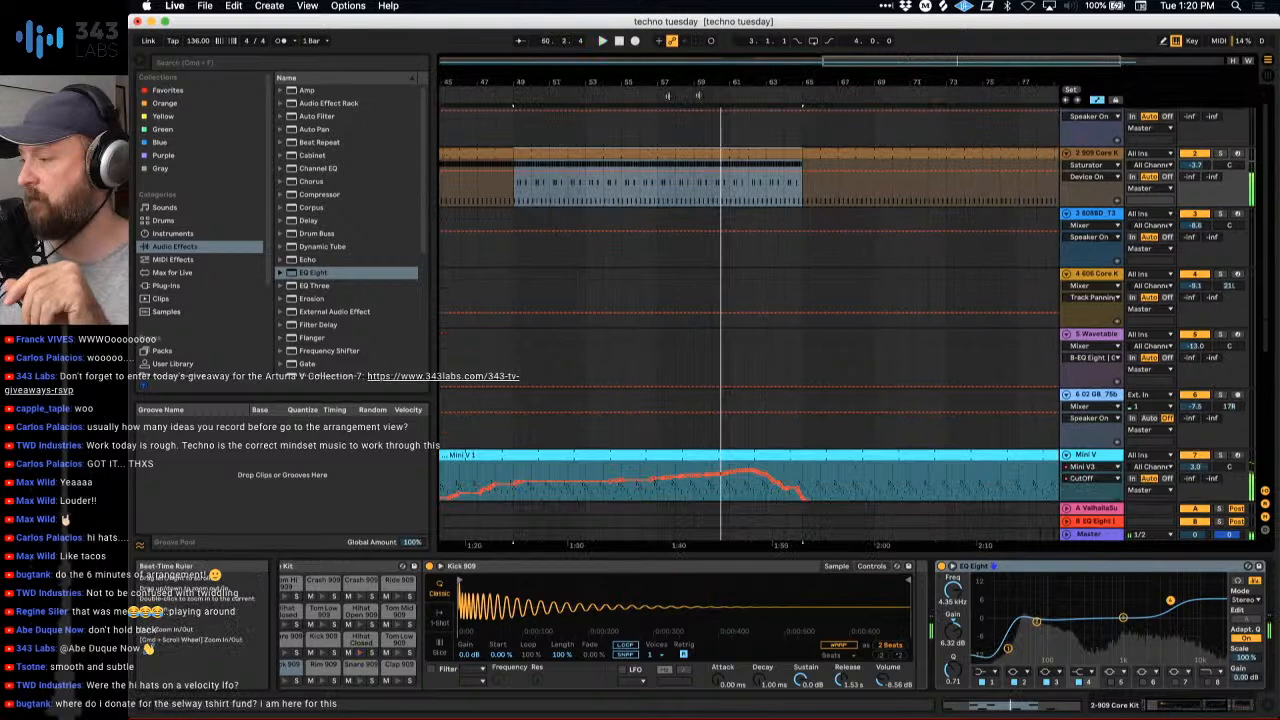
- Delete the kick clip that runs from bar 65 to bar 81 on track 2
scroll(849, 256, down, 3)
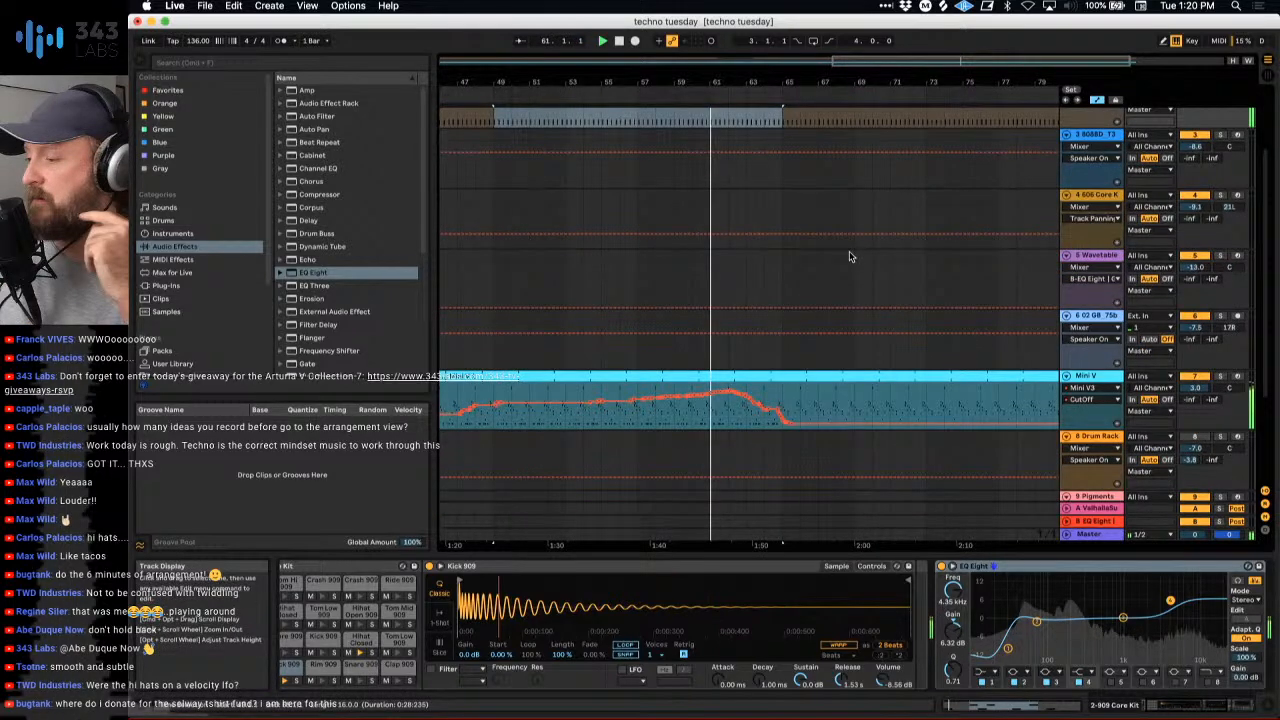
scroll(849, 256, up, 3)
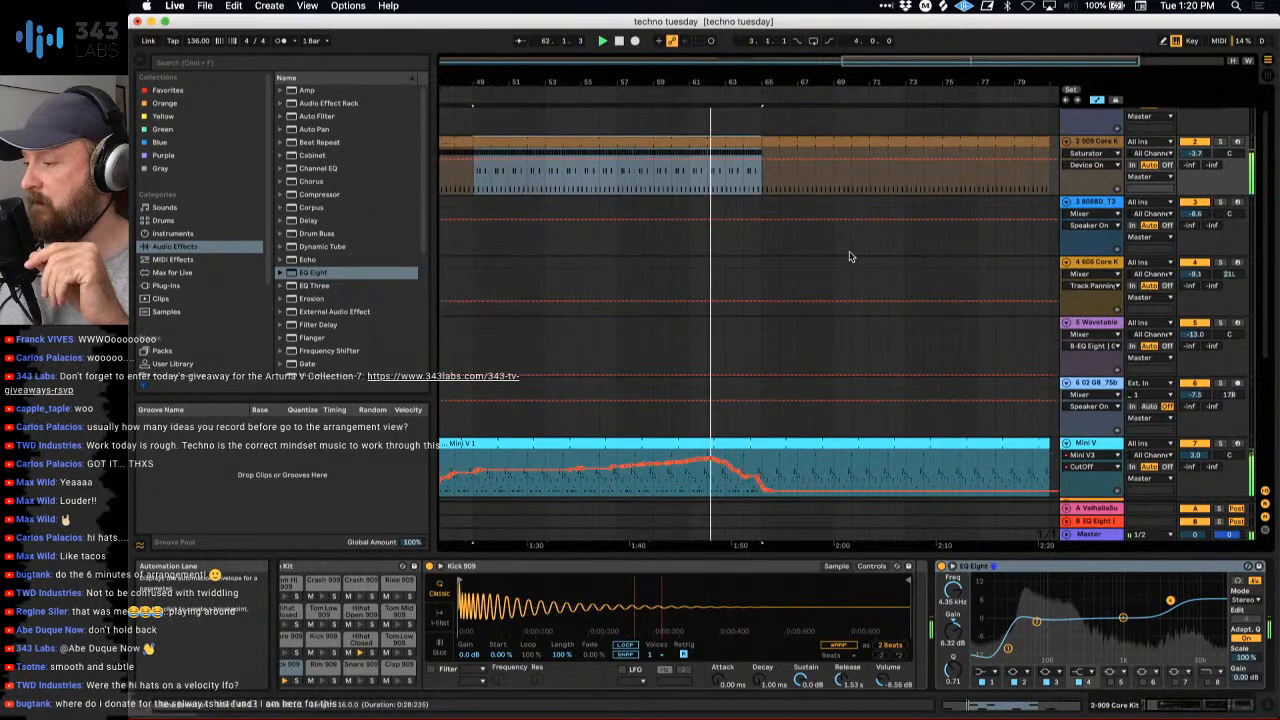
scroll(849, 257, right, 2)
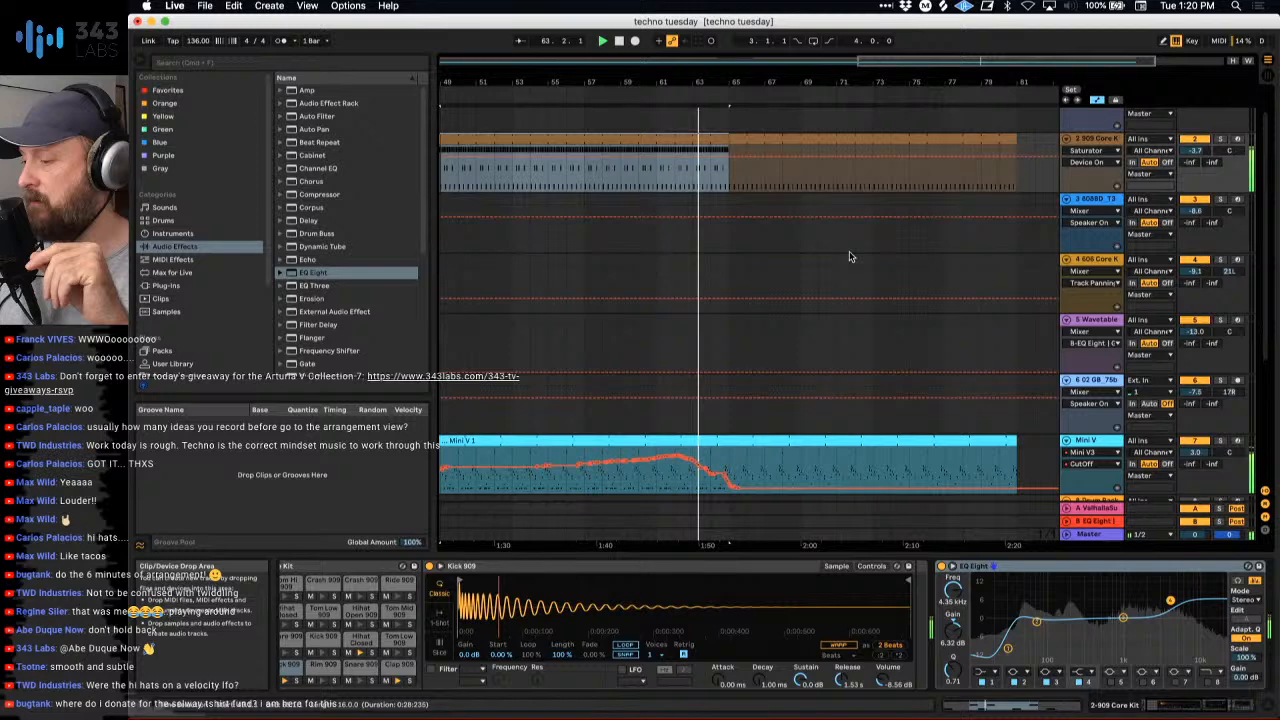
click(737, 140)
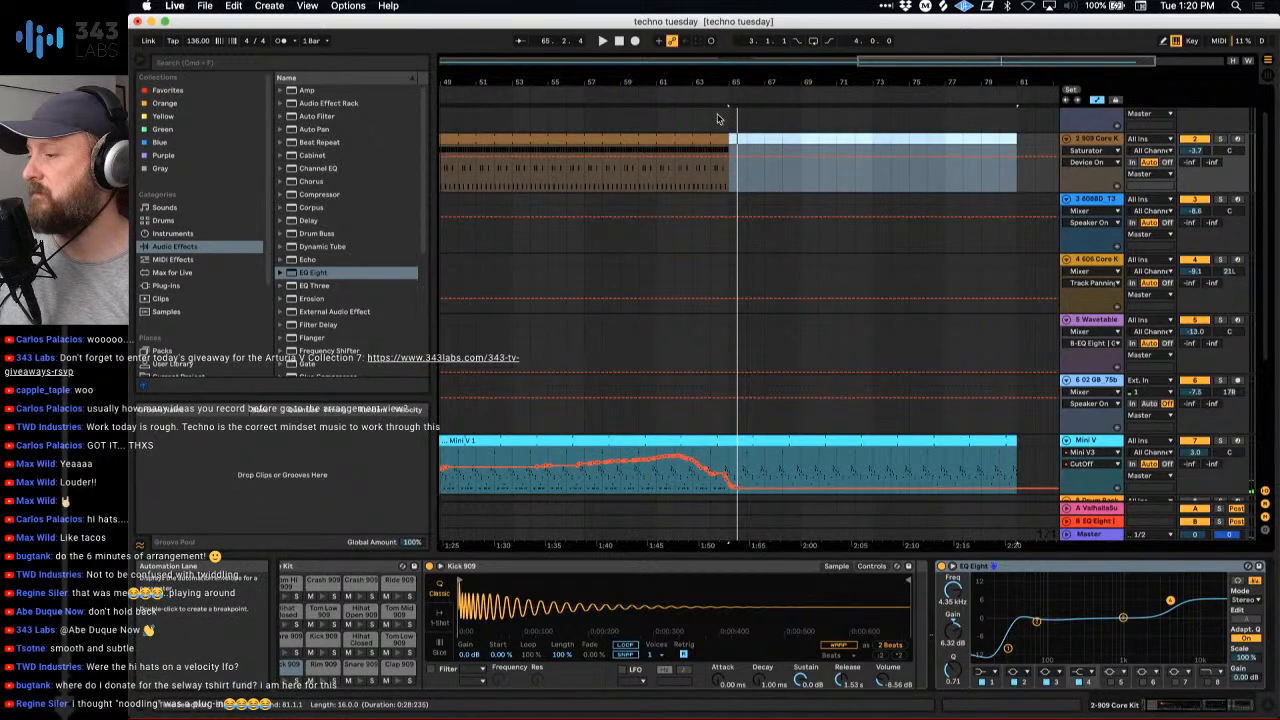
drag(718, 83, 718, 55)
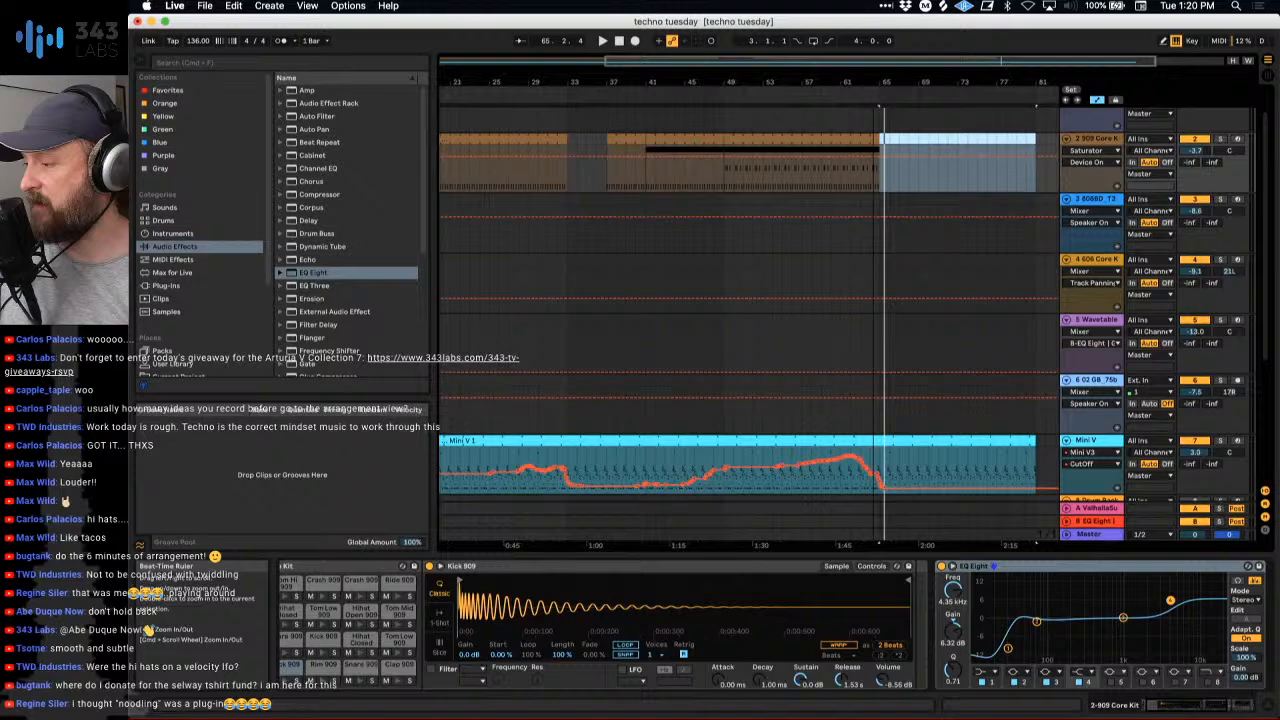
drag(876, 90, 876, 85)
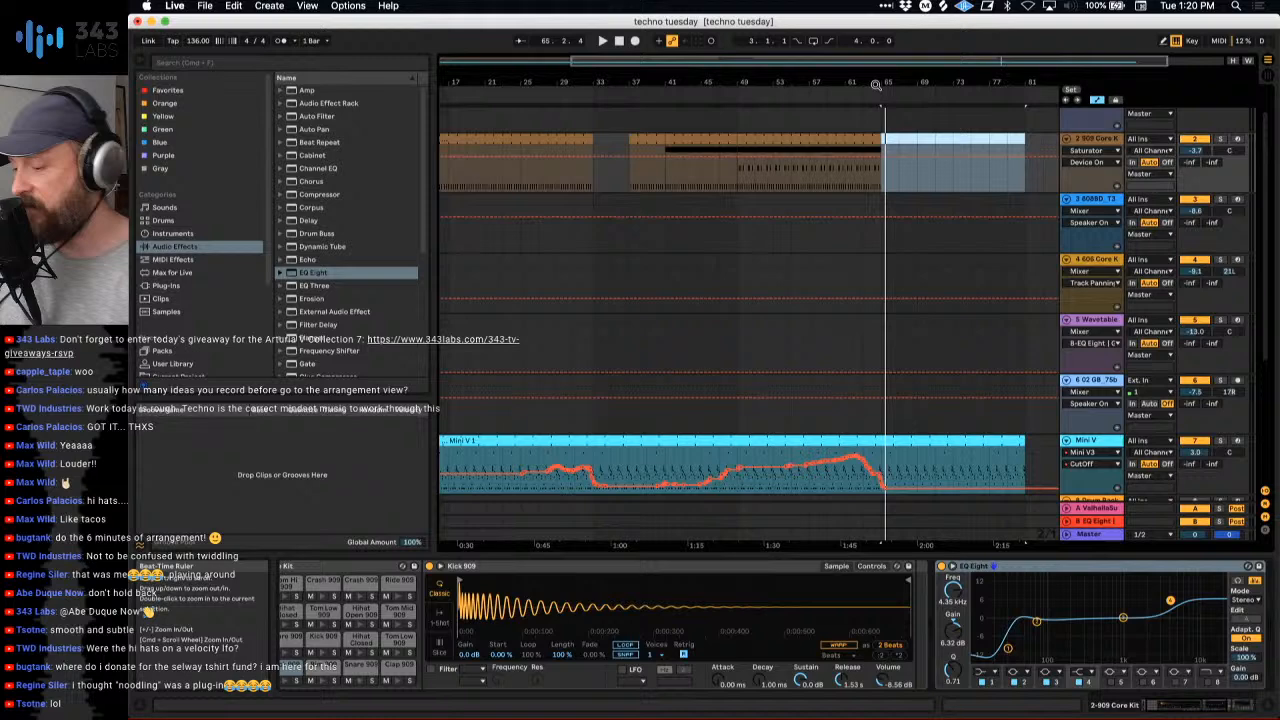
- Audition the first clip of track 10 Pigments, place it in the arrangement at bar 33, and return that track to arrangement playback
key(Tab)
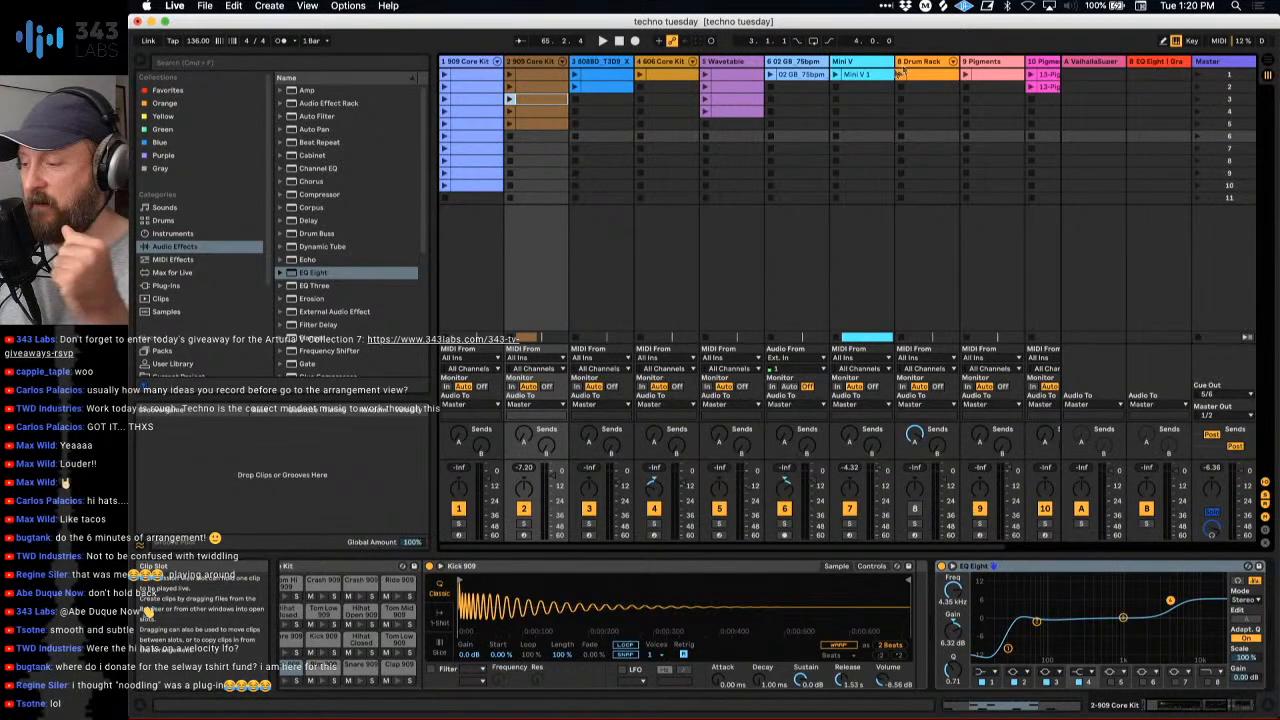
scroll(985, 281, right, 3)
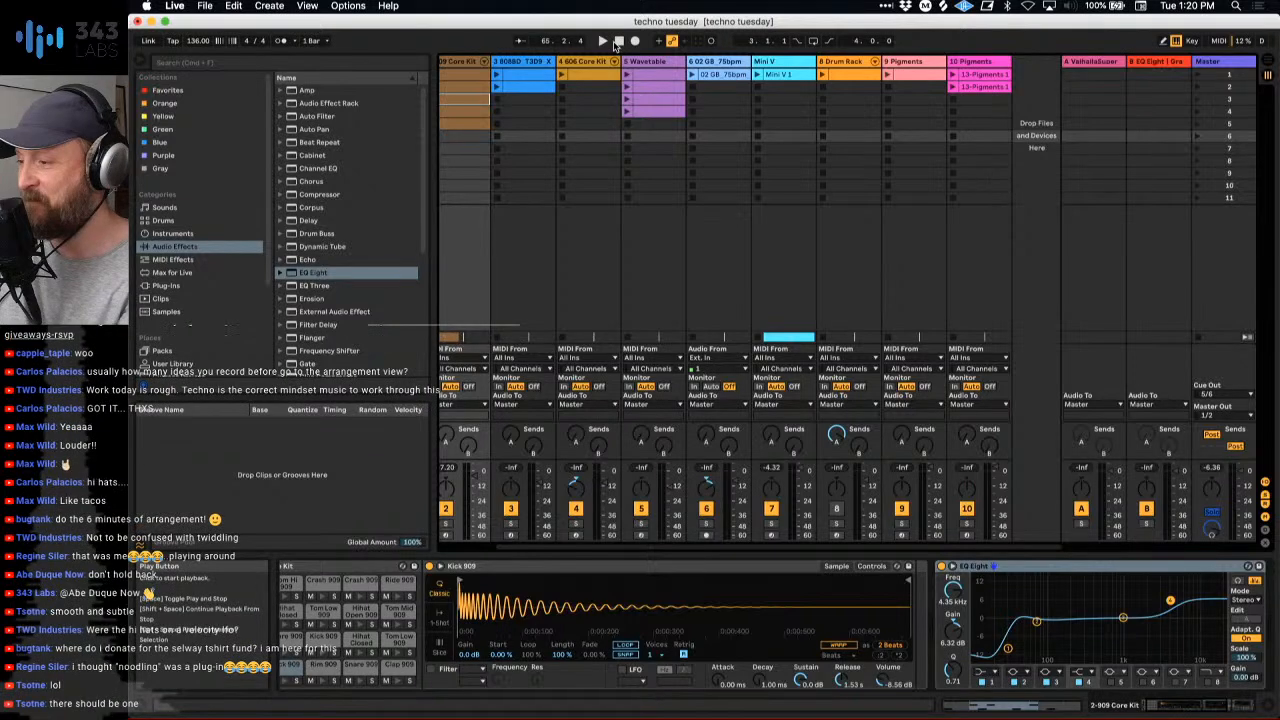
click(953, 75)
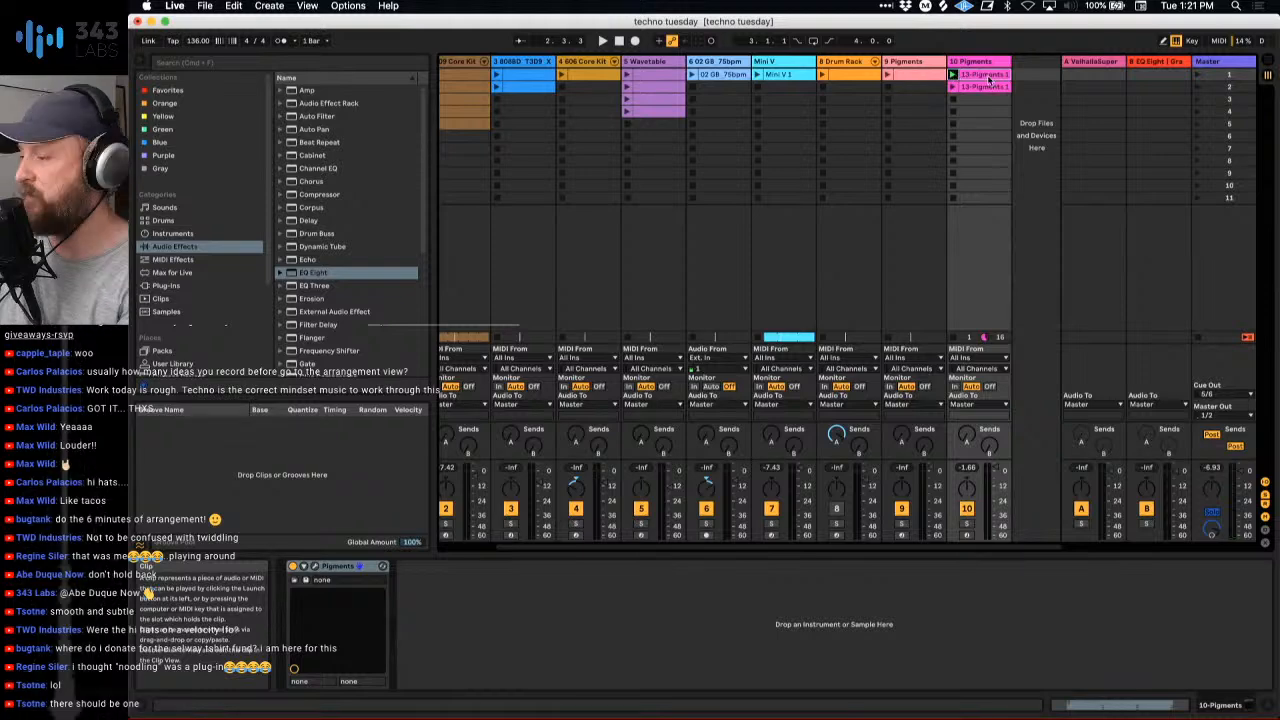
key(Tab)
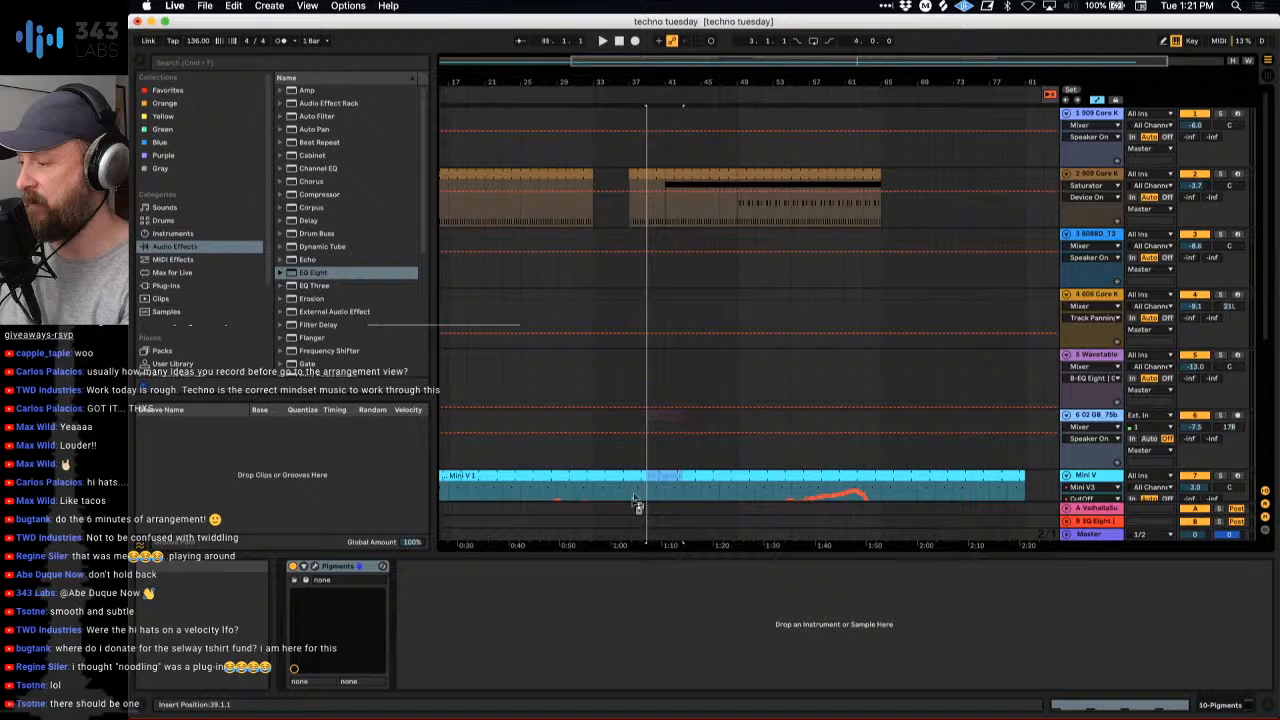
drag(634, 497, 596, 462)
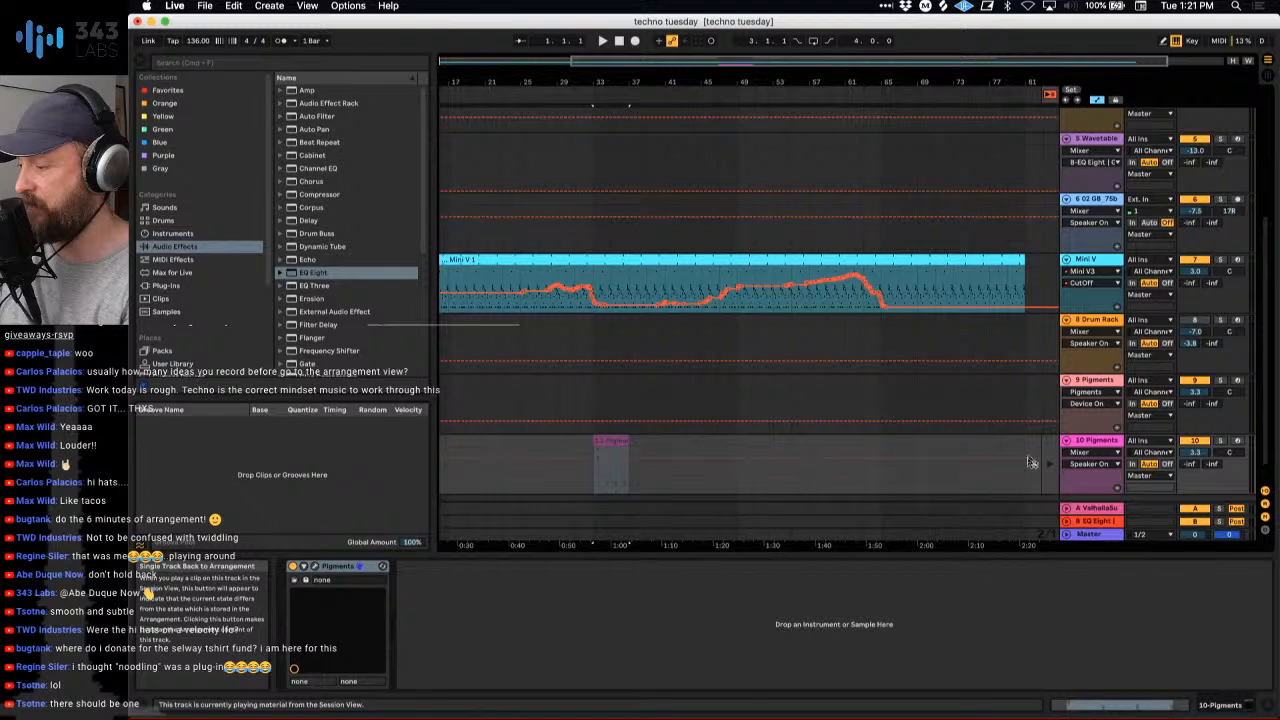
click(1031, 462)
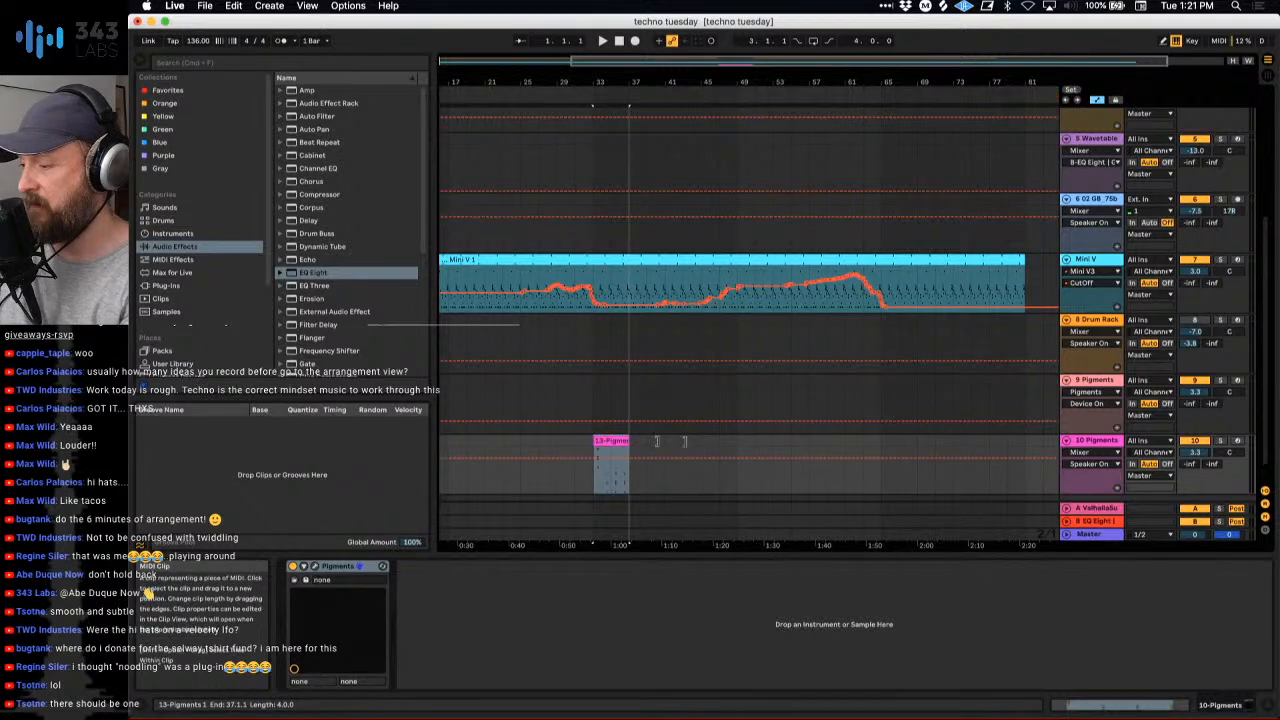
- Extend the Pigments clip on track 10 to bar 49 and play the passage from about bar 29
drag(657, 441, 738, 441)
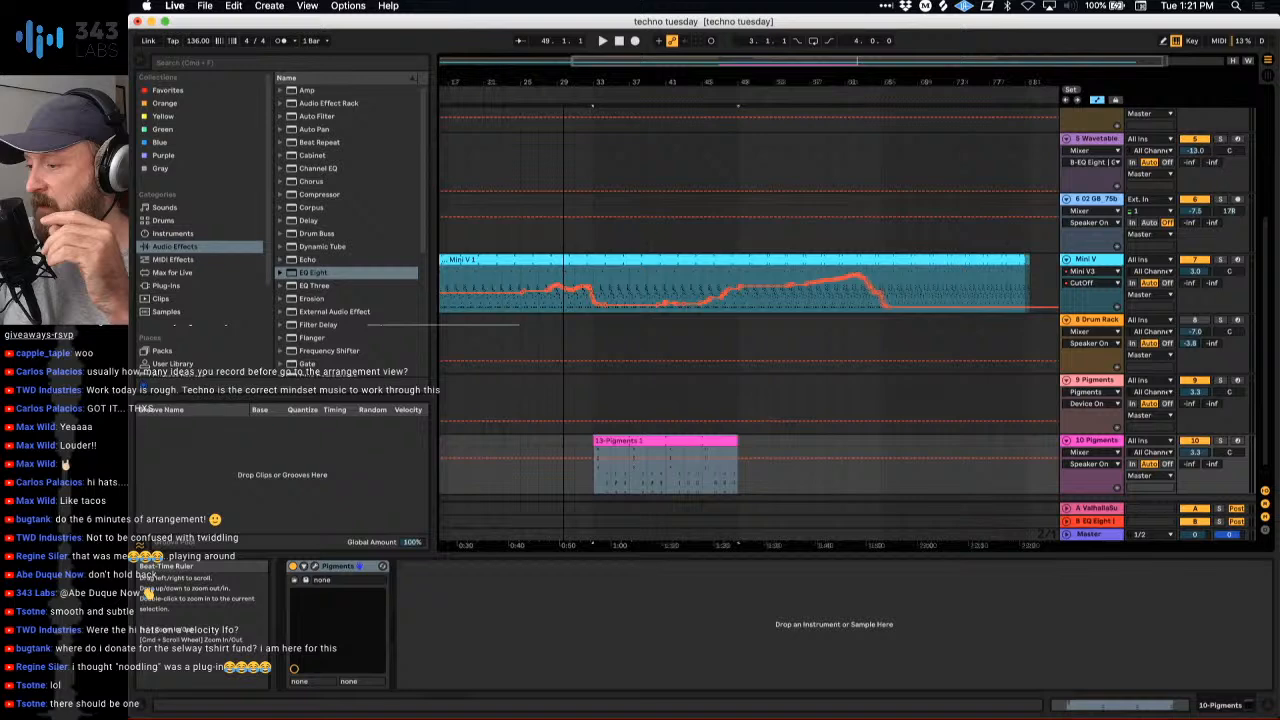
drag(563, 82, 547, 94)
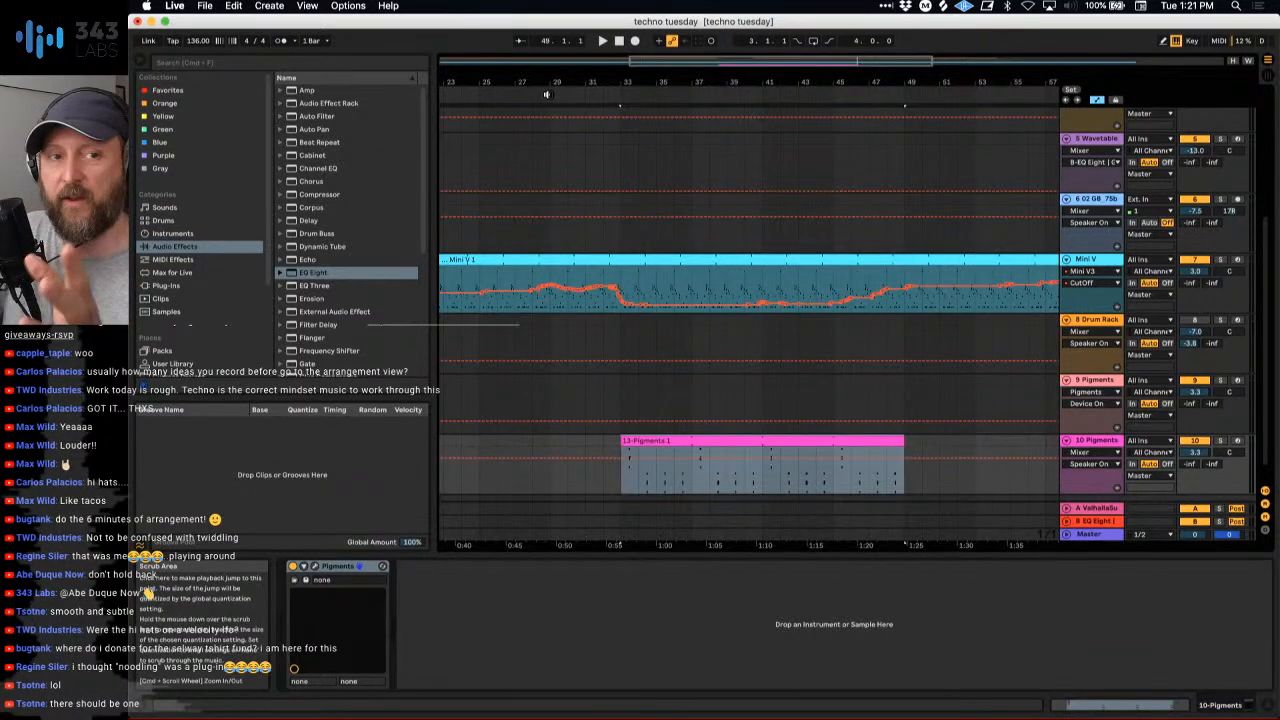
click(546, 94)
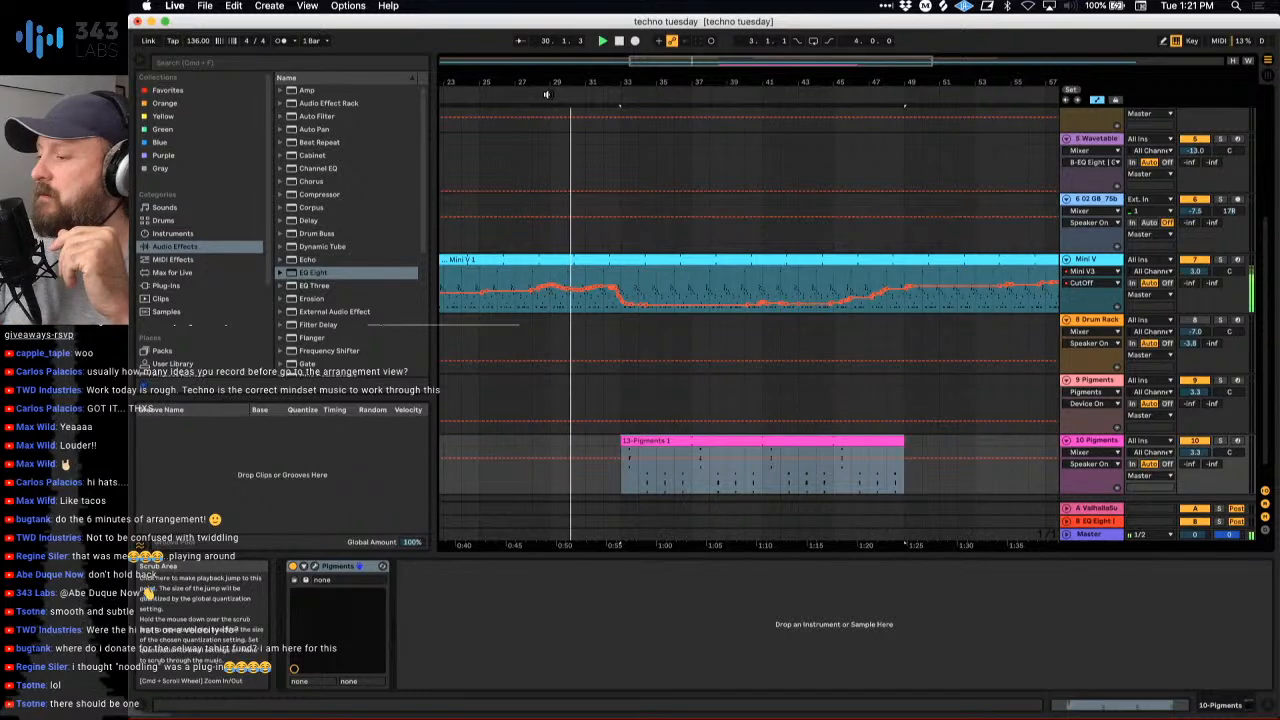
drag(620, 80, 611, 80)
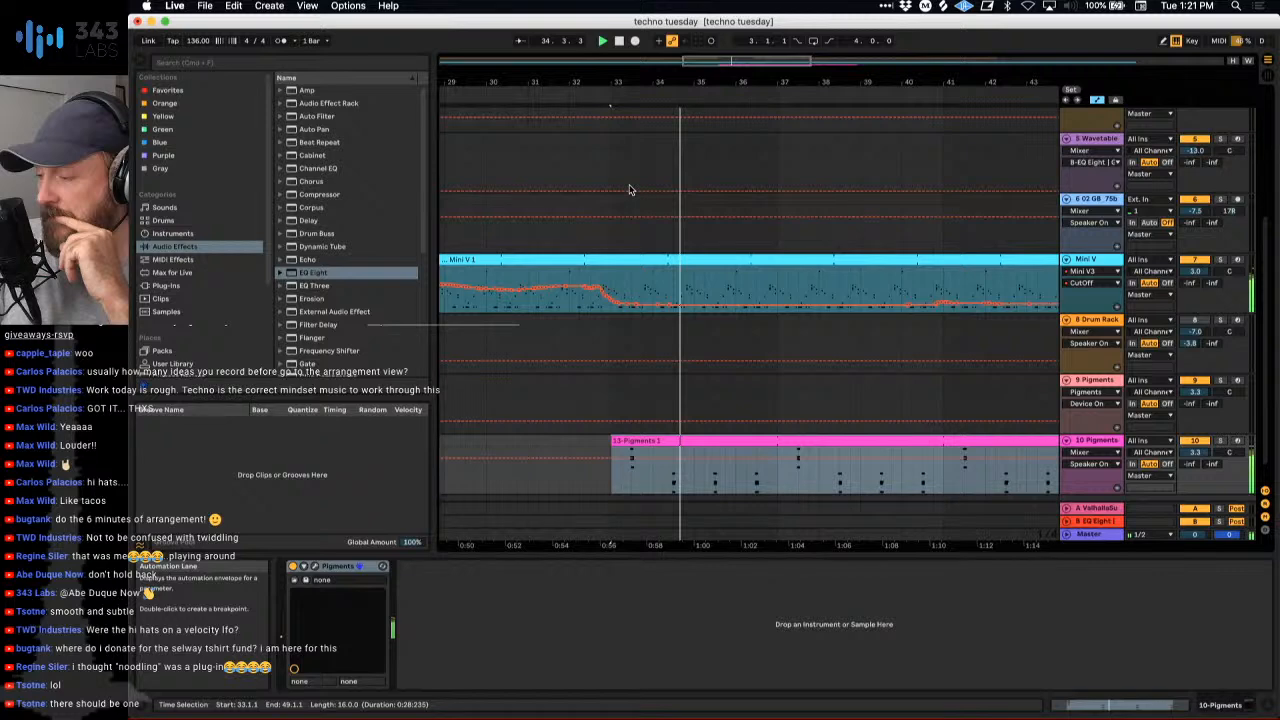
scroll(672, 298, down, 5)
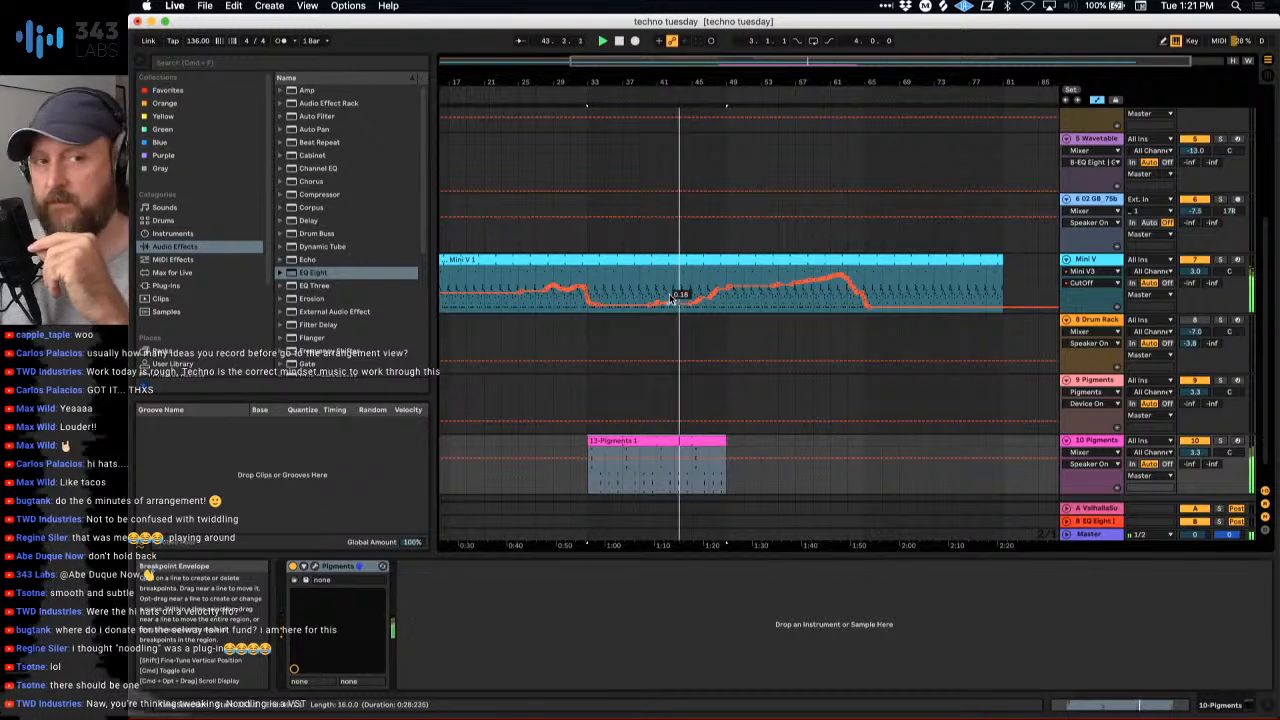
- Extend the Pigments clip to bar 81 during playback so that it ends together with the Mini V clip
drag(726, 442, 998, 456)
scroll(739, 380, down, 1)
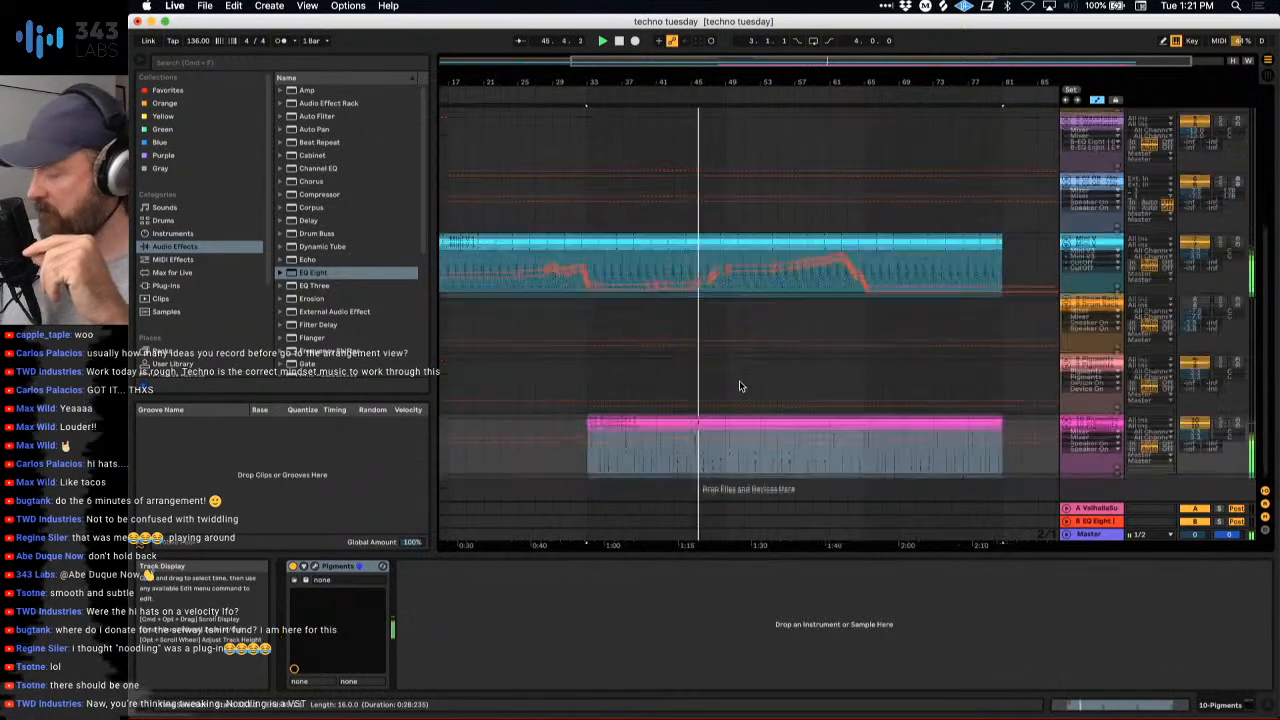
scroll(739, 381, left, 2)
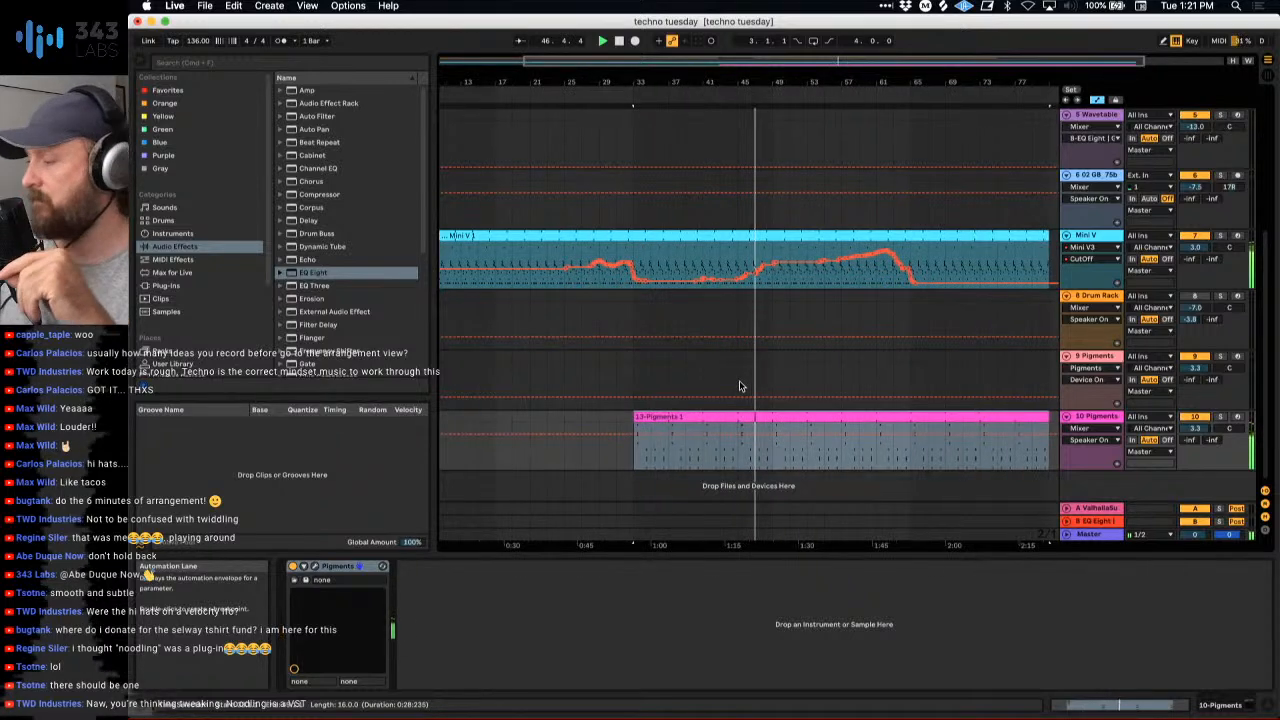
scroll(789, 353, right, 2)
scroll(789, 353, up, 1)
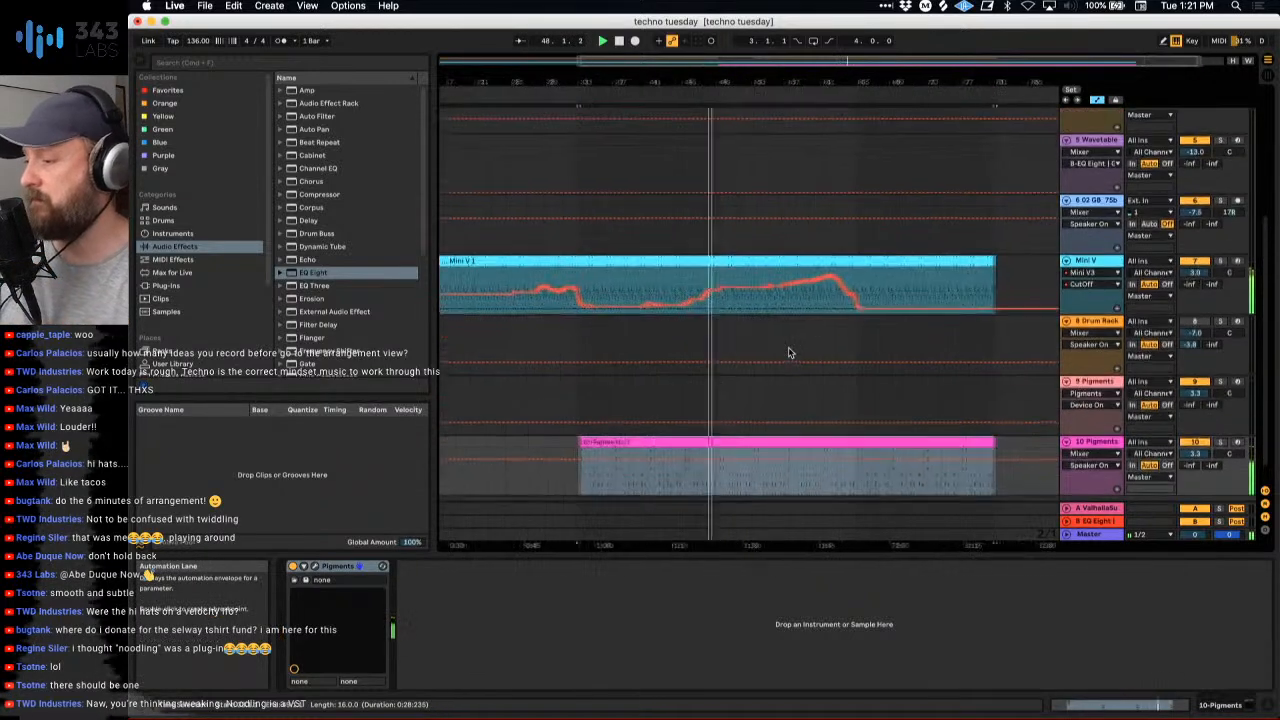
scroll(789, 353, down, 1)
scroll(789, 353, right, 1)
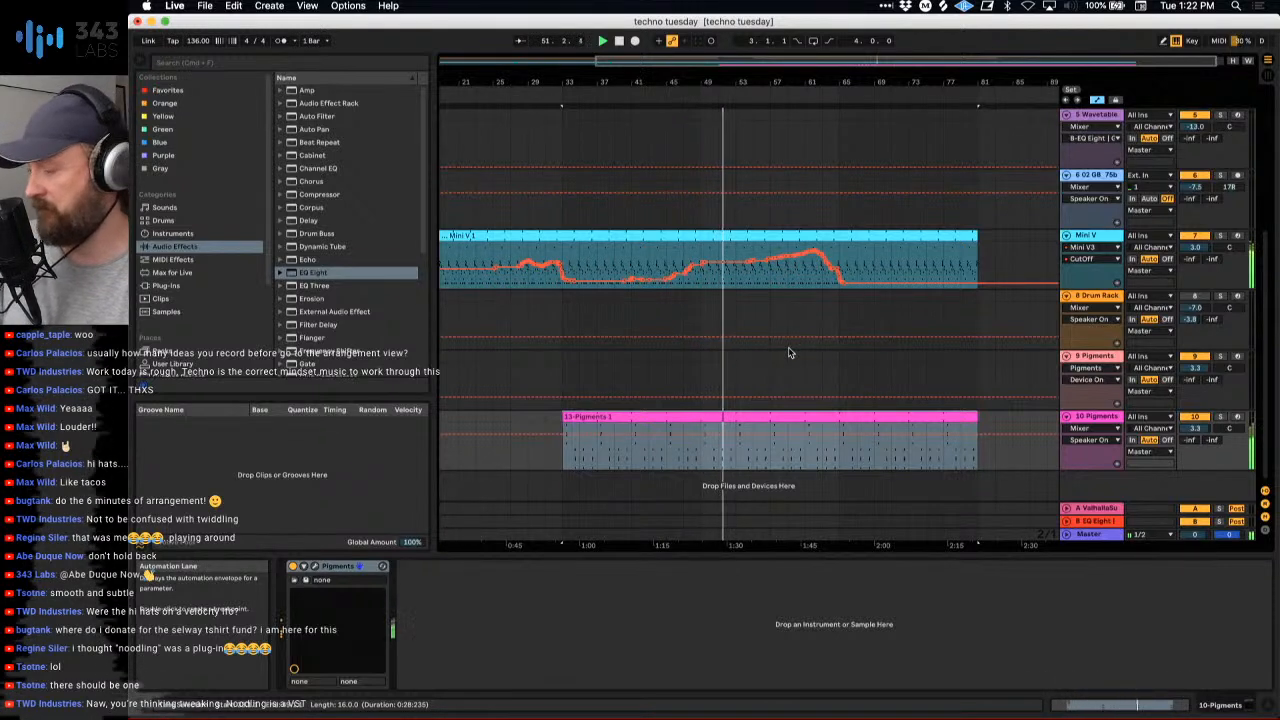
scroll(789, 353, up, 3)
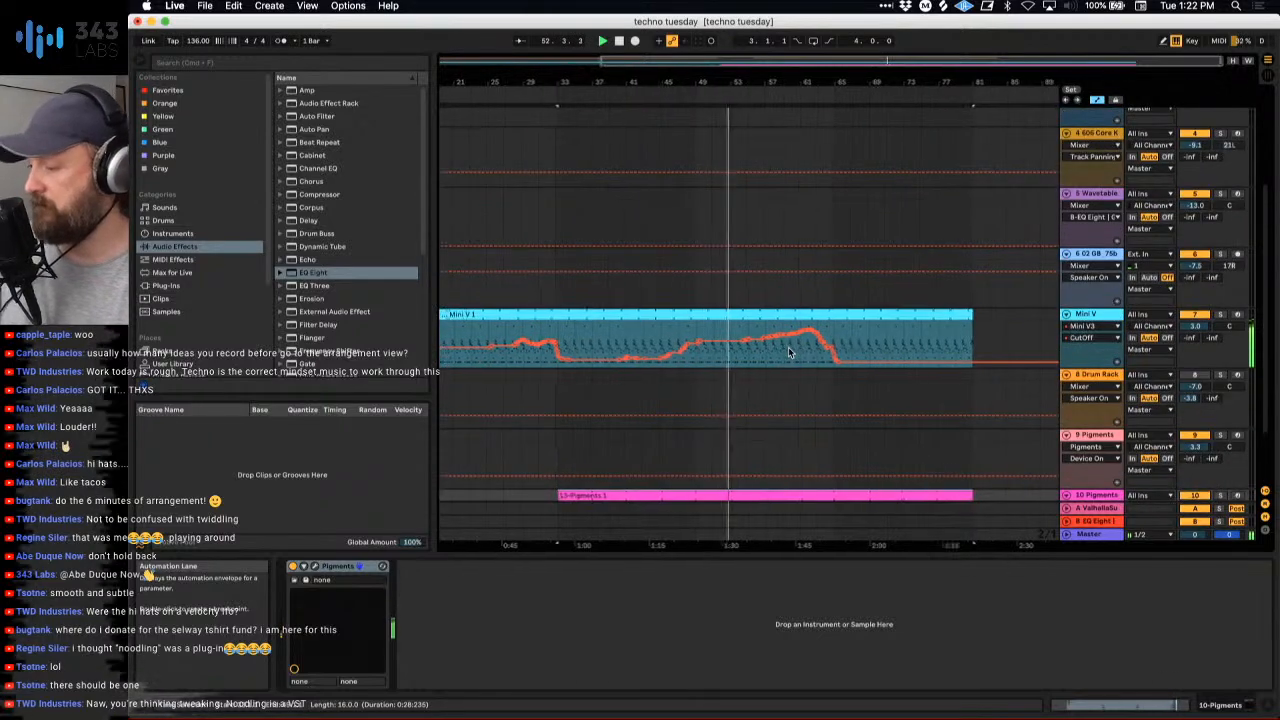
- Try repeating the 909 clip from bars 41 to 49 at bar 65 on track 2, then undo the paste
scroll(789, 353, up, 6)
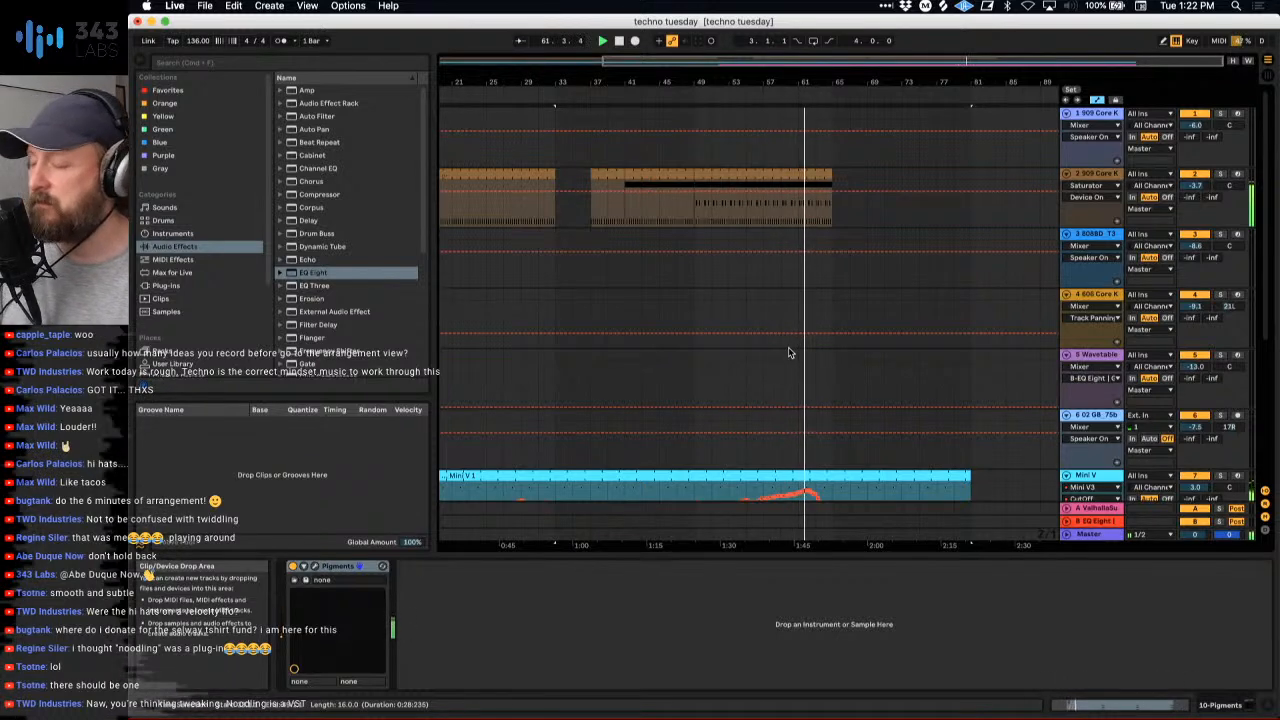
scroll(830, 348, down, 3)
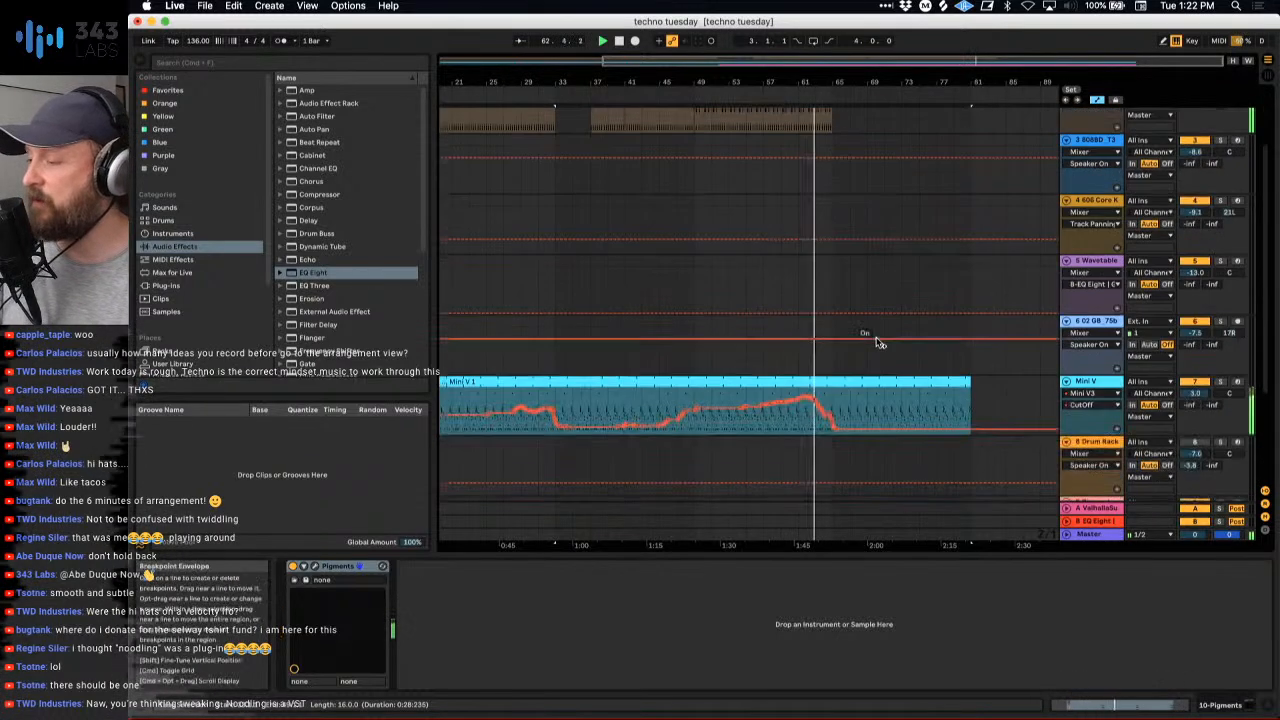
scroll(876, 342, up, 3)
click(608, 171)
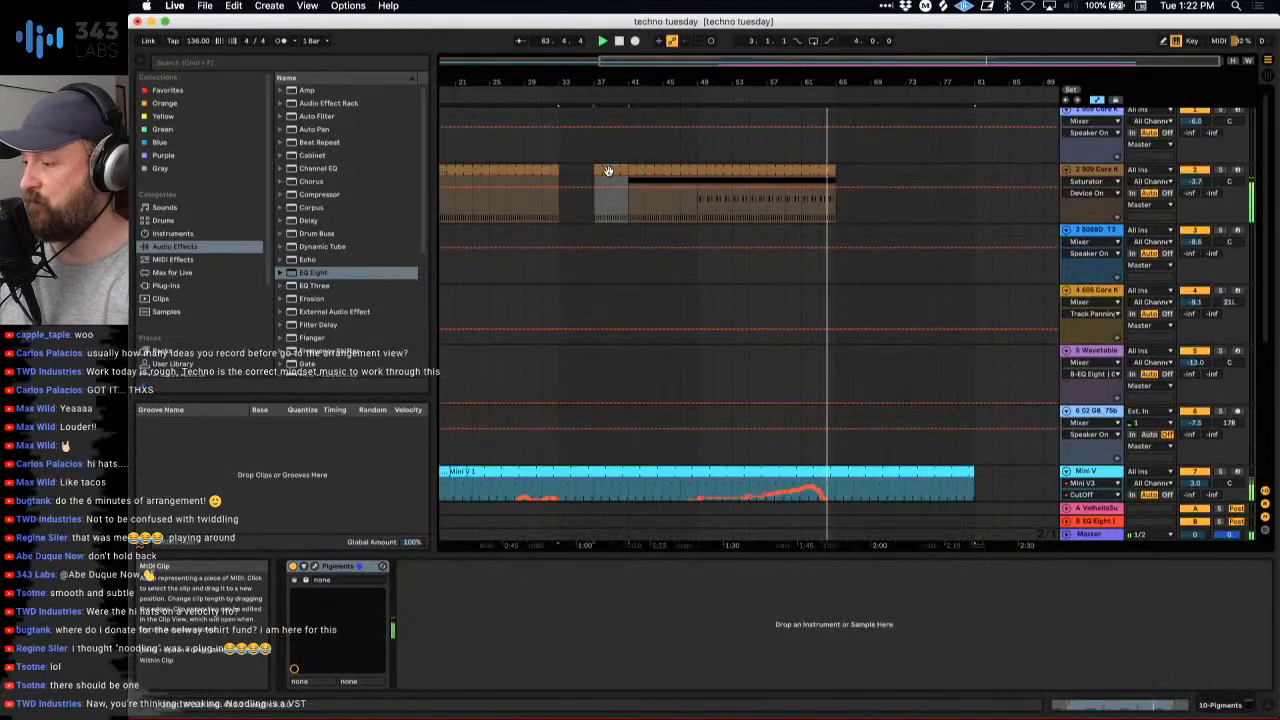
click(654, 170)
key(super+c)
click(839, 208)
key(super+v)
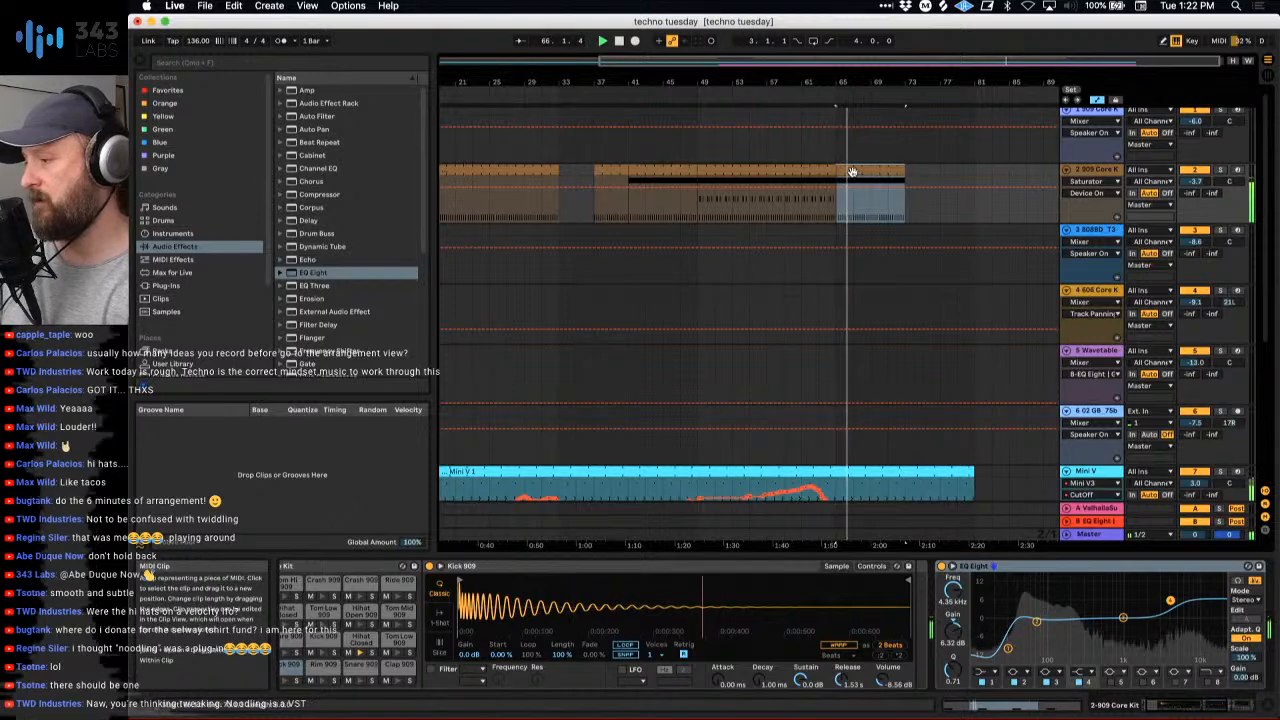
click(851, 171)
key(space)
drag(908, 78, 867, 79)
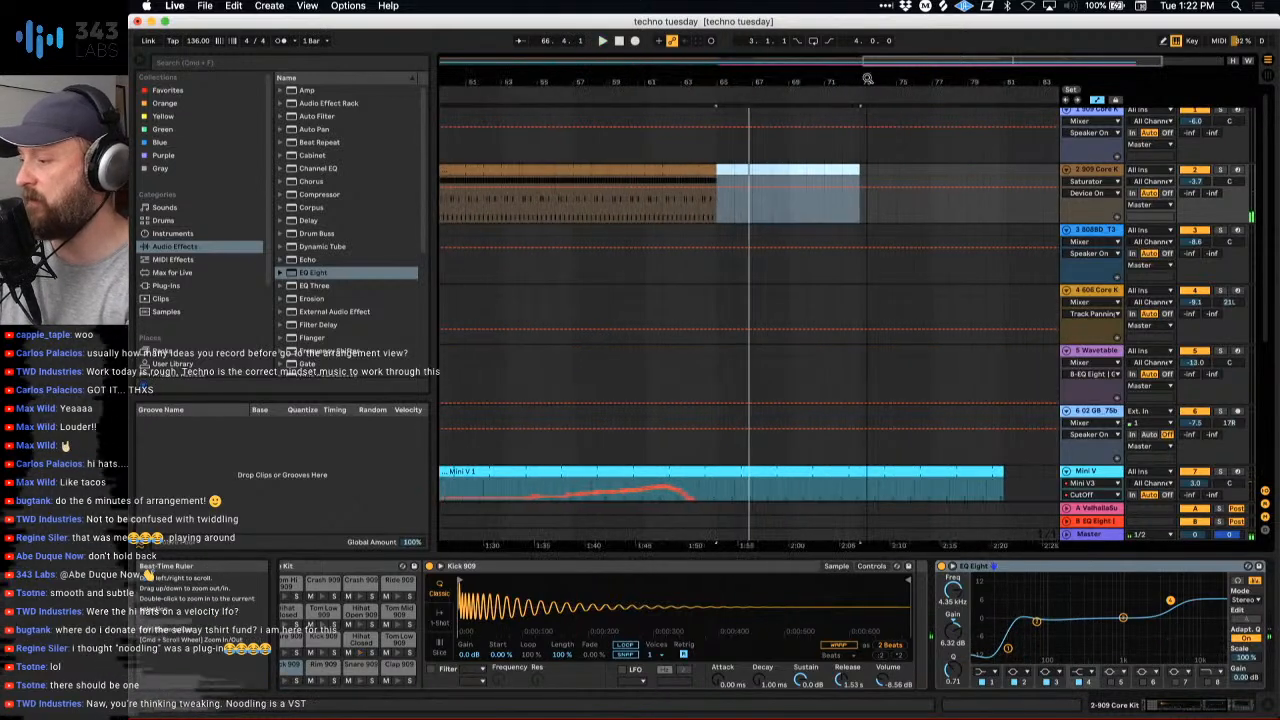
key(super+z)
key(super+z)
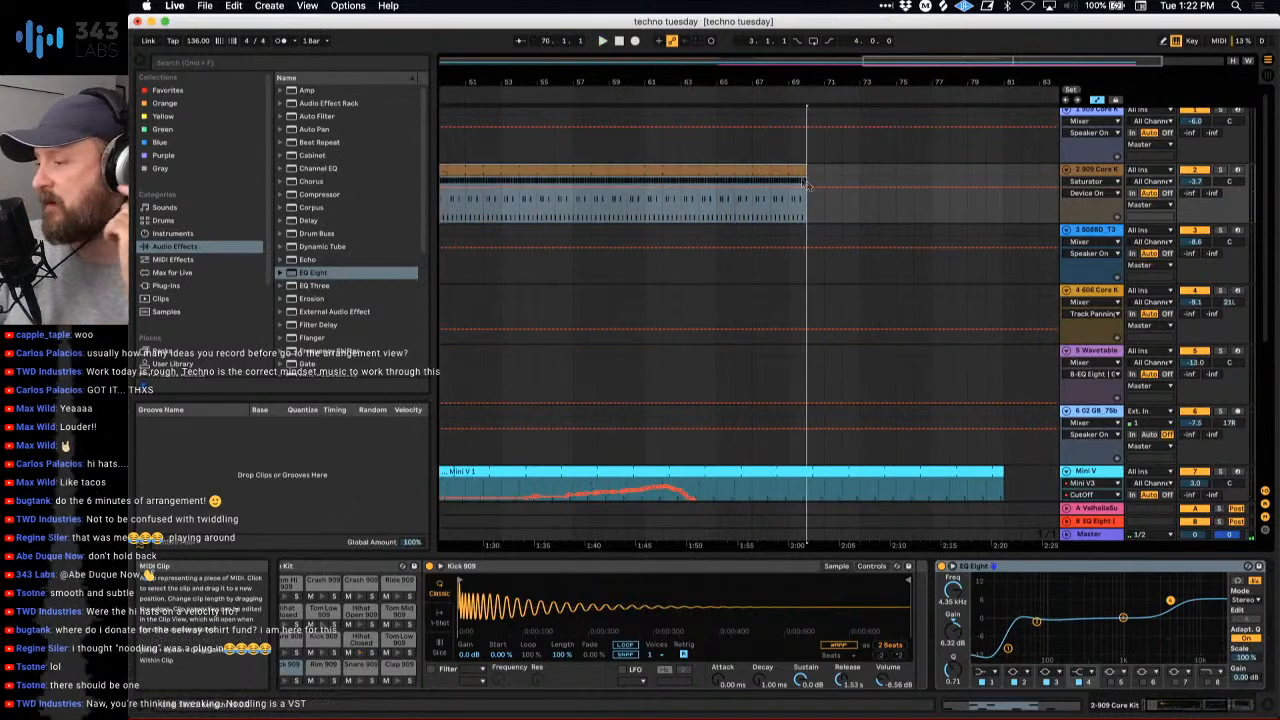
- Extend the 909 clip that starts at bar 49 on track 2 to bar 70 and split it at bar 65
click(716, 210)
key(super+e)
click(706, 171)
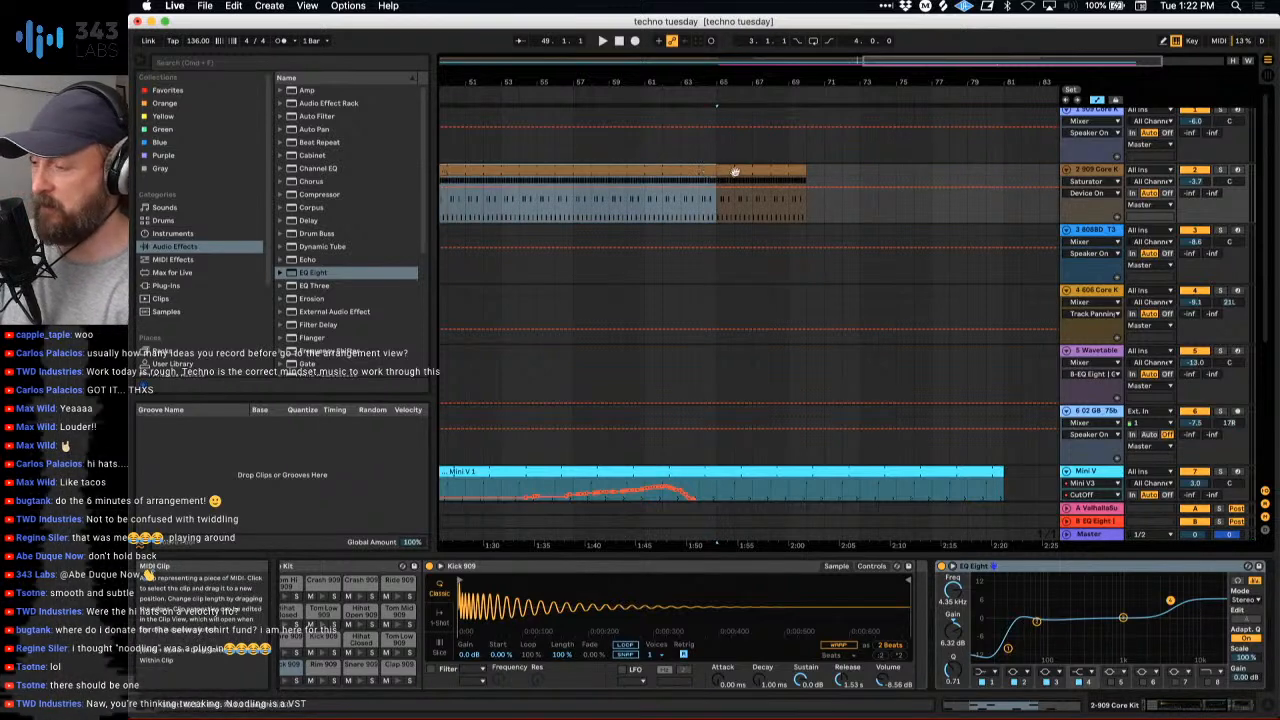
- Deactivate all the bottom-row Kick 909 notes in the split-off clip that starts at bar 65 on track 2
click(735, 171)
double_click(735, 171)
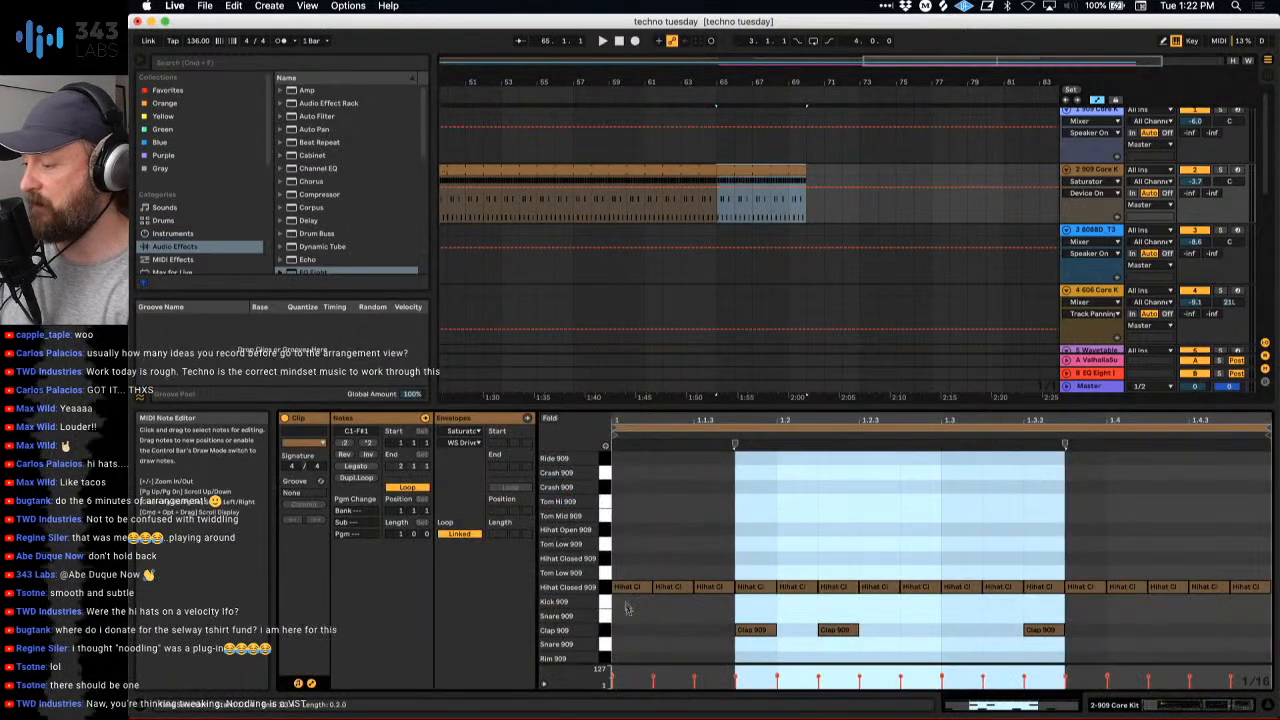
scroll(628, 616, down, 1)
click(606, 656)
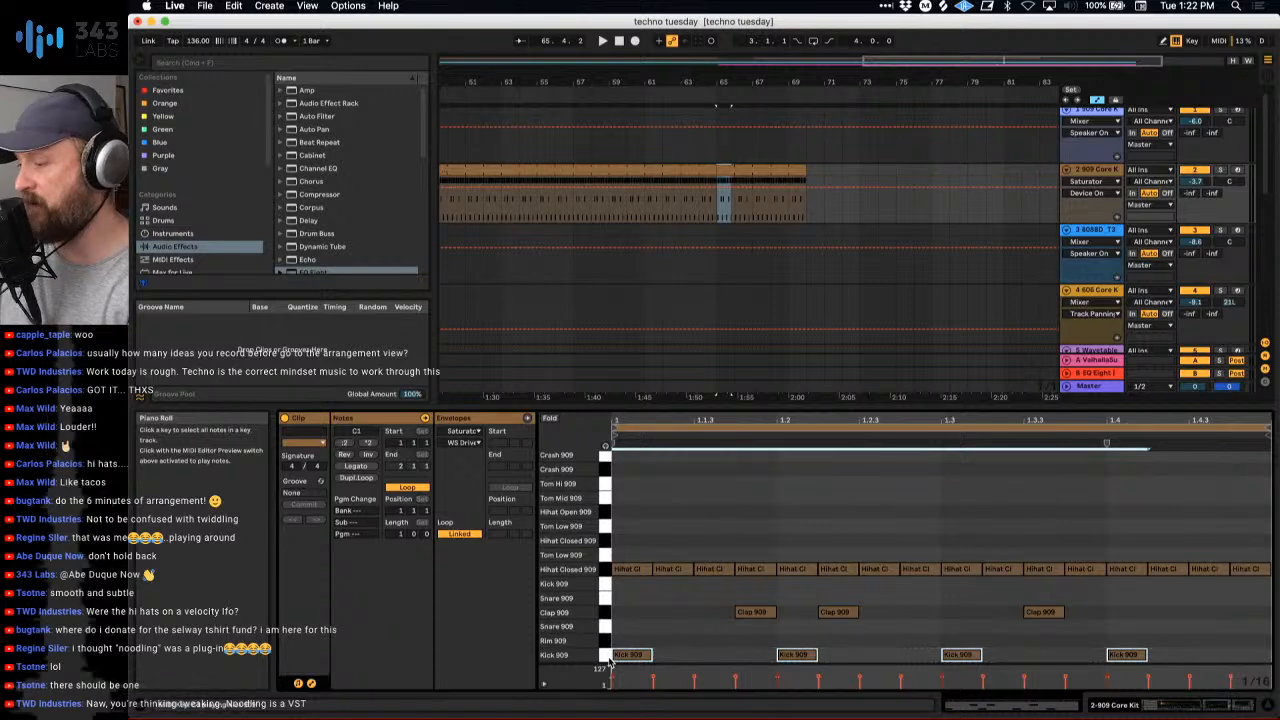
click(746, 205)
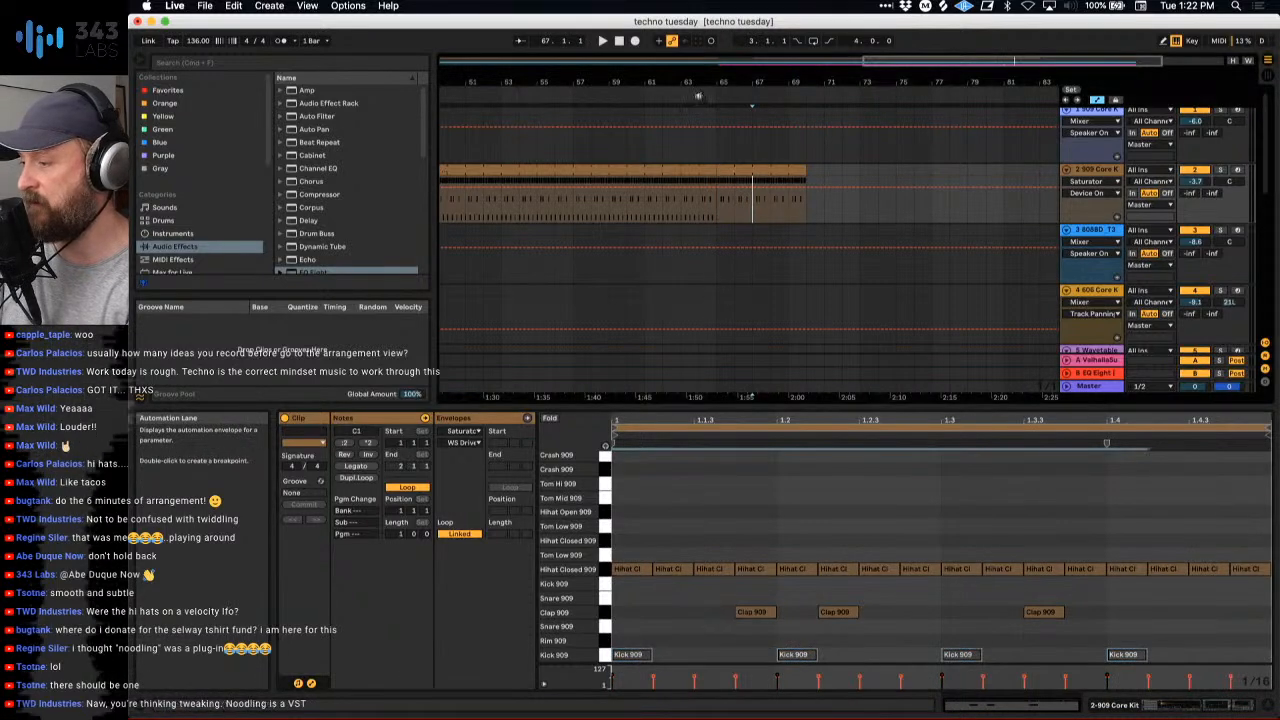
- Play from about bar 63 and extend the kickless 909 clip on track 2 to bar 73
scroll(698, 96, up, 3)
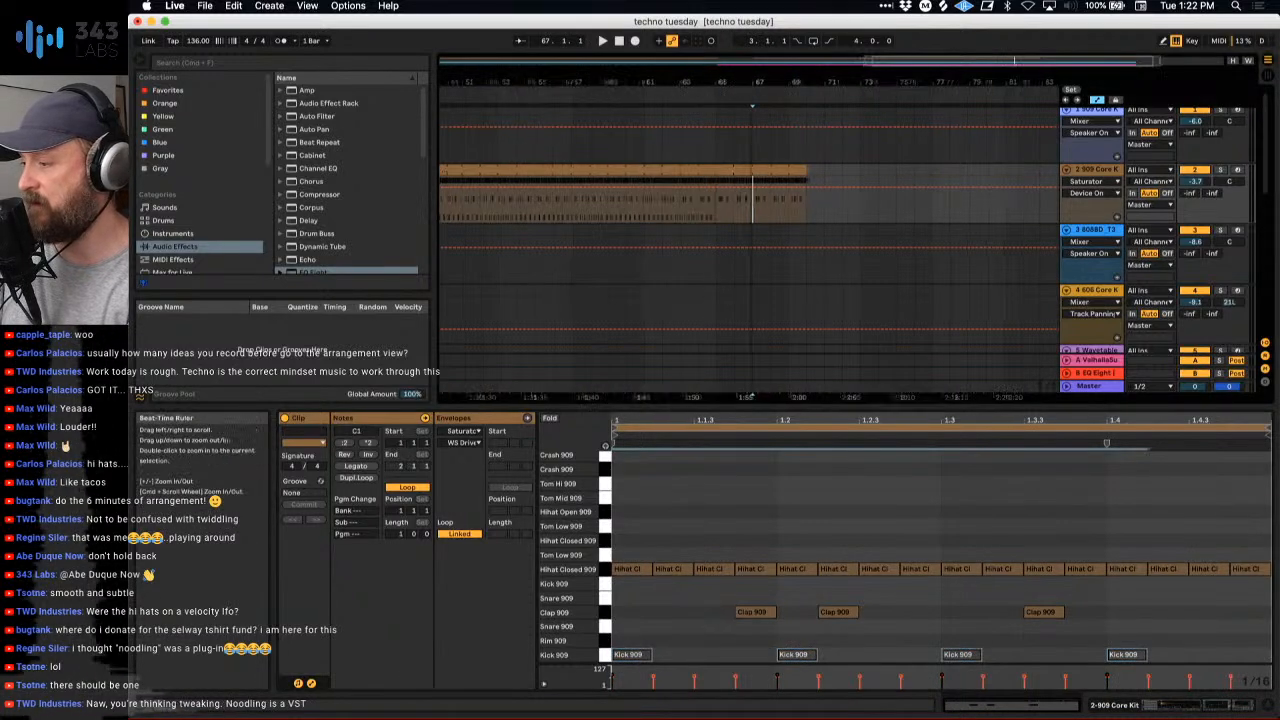
click(652, 96)
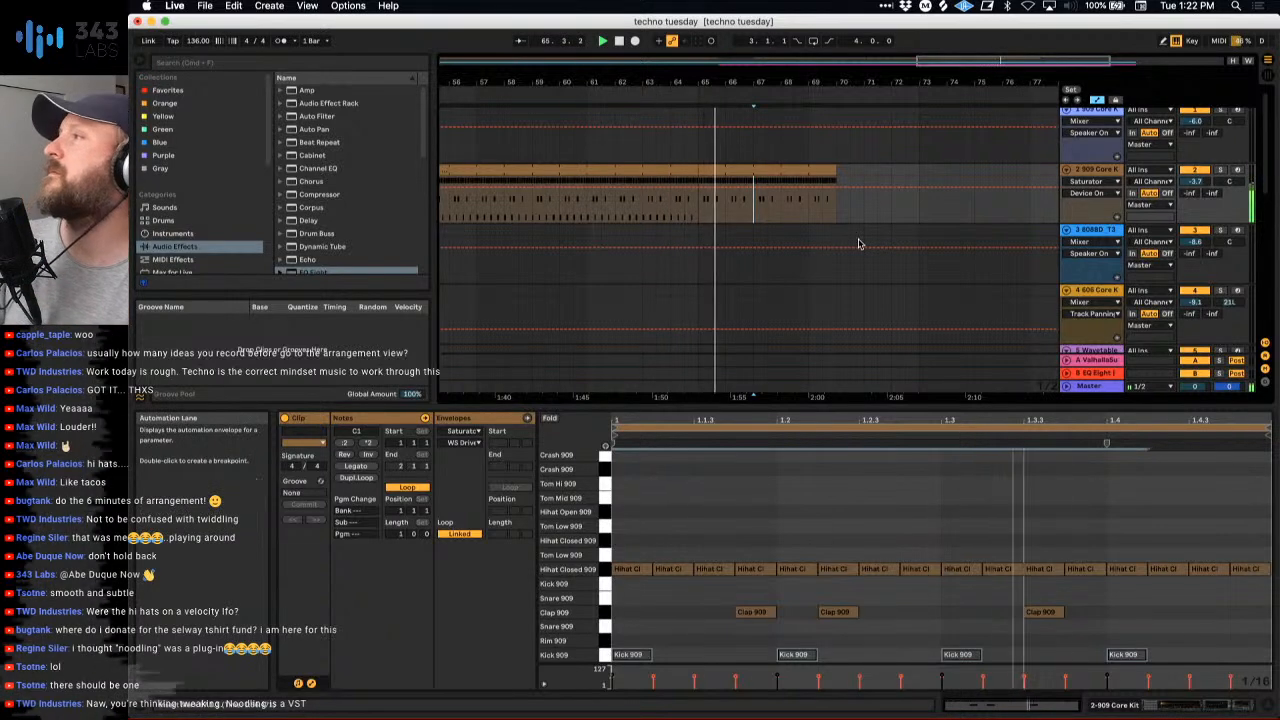
scroll(857, 243, right, 5)
scroll(857, 243, down, 1)
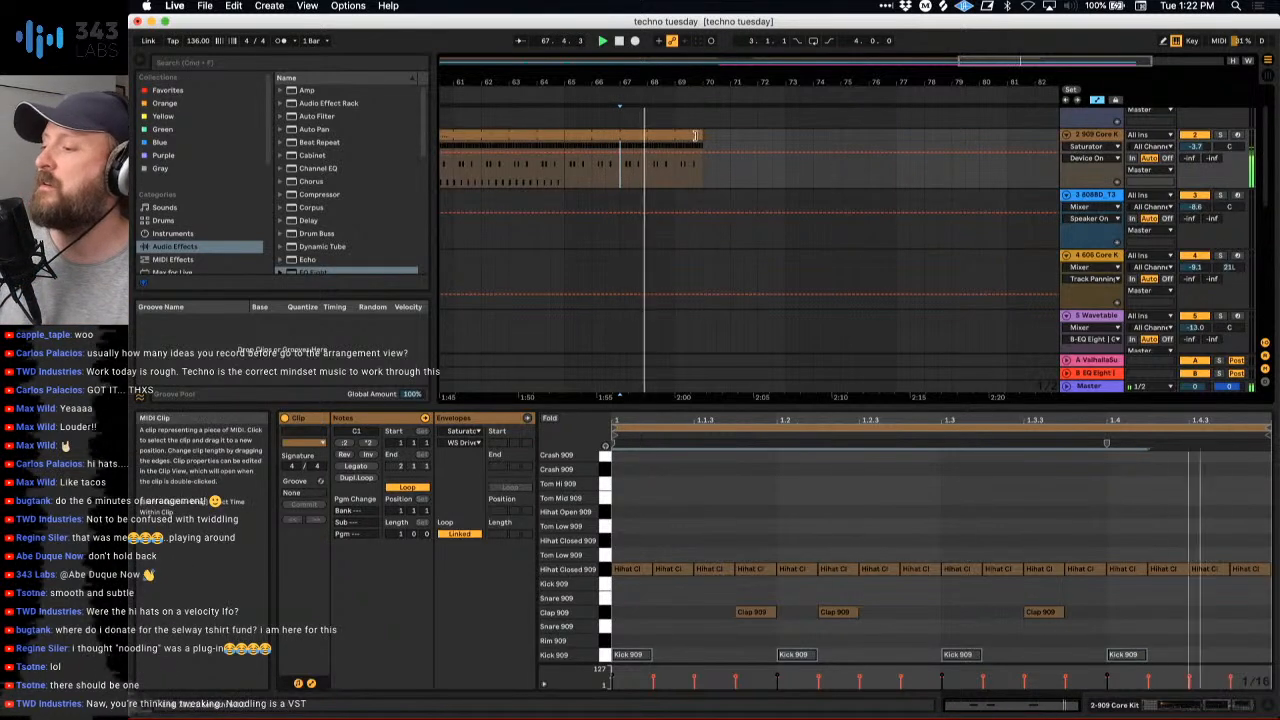
drag(700, 135, 781, 136)
drag(771, 83, 771, 50)
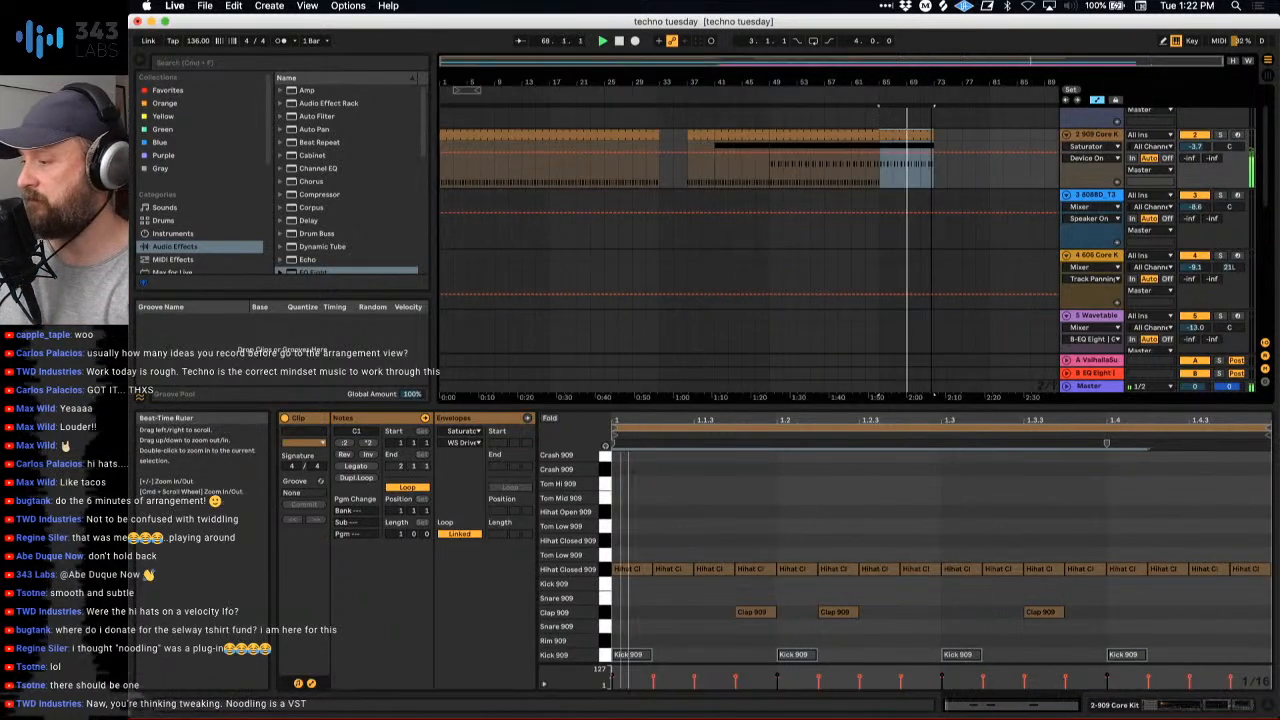
- Place track 2's fourth Session clip in the arrangement at bar 73 and extend it to bar 86
click(795, 137)
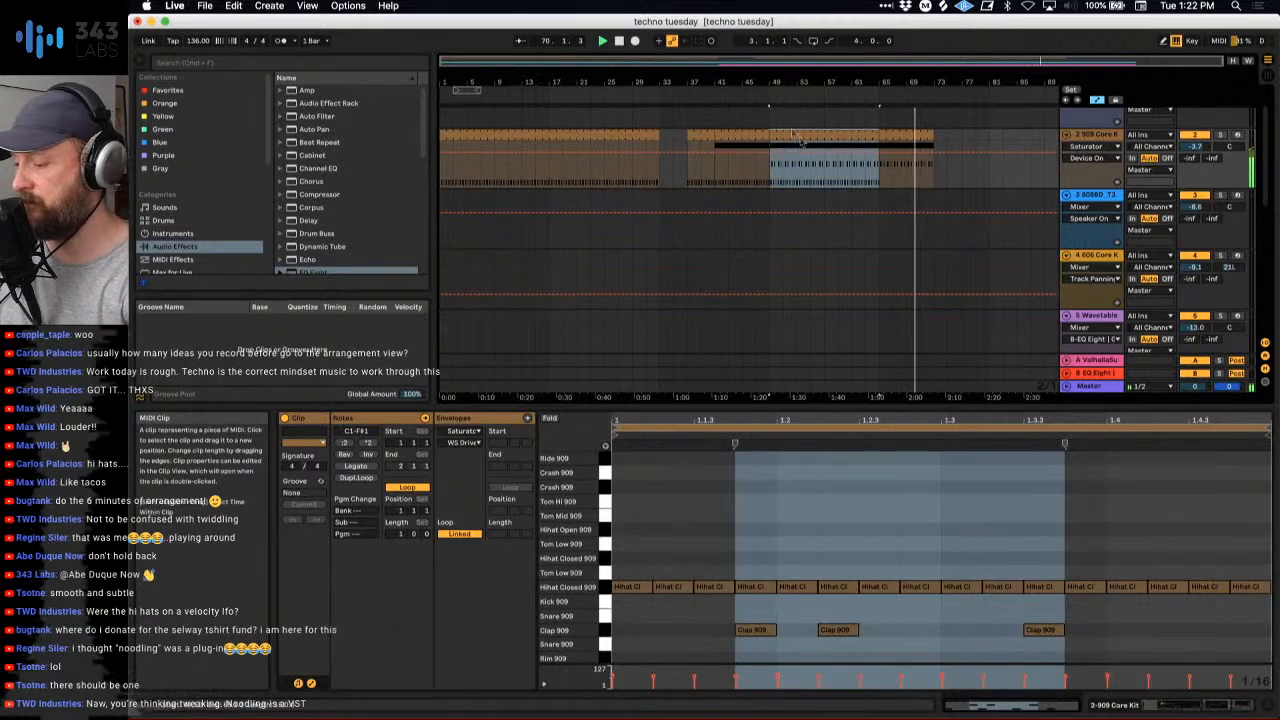
key(Tab)
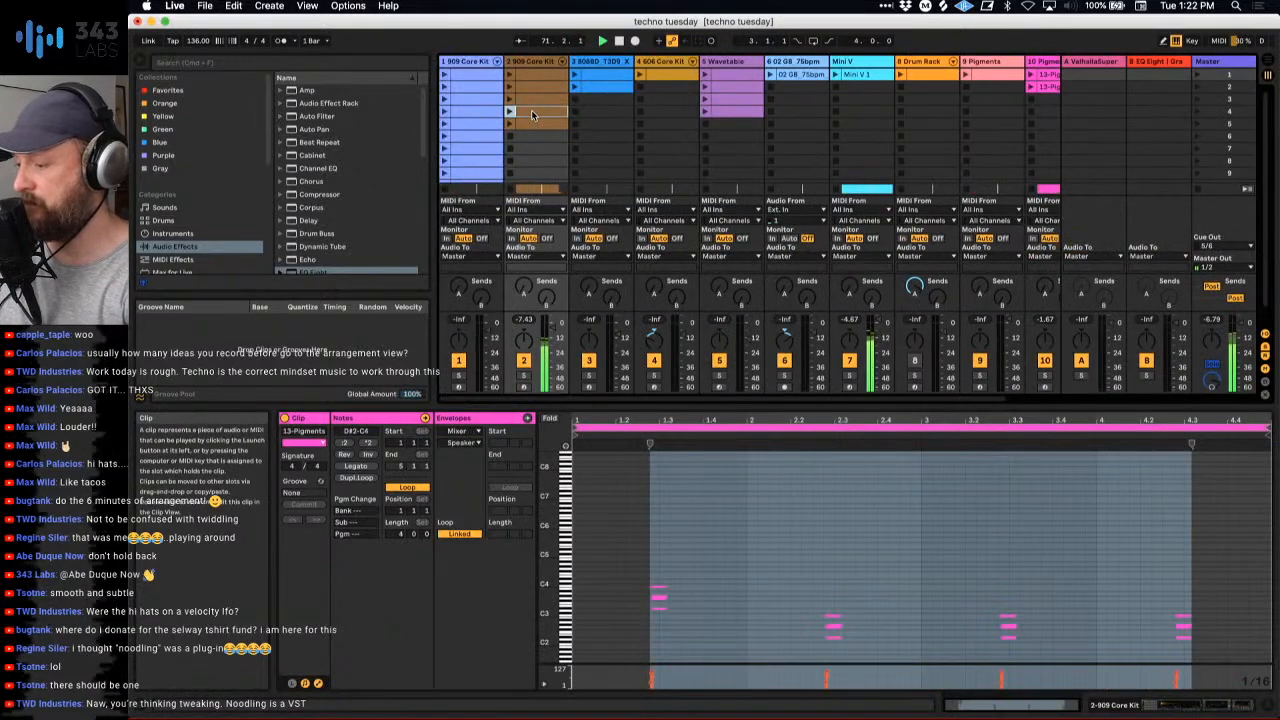
key(Tab)
click(940, 194)
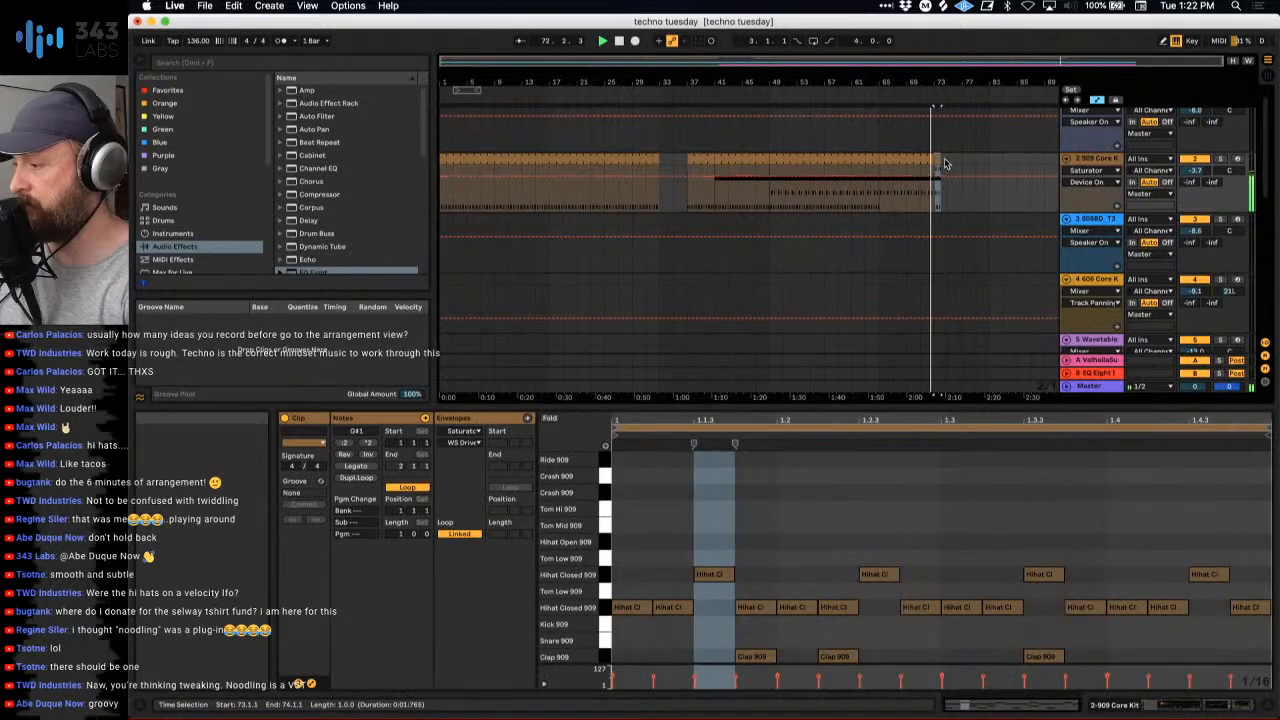
drag(941, 160, 1024, 160)
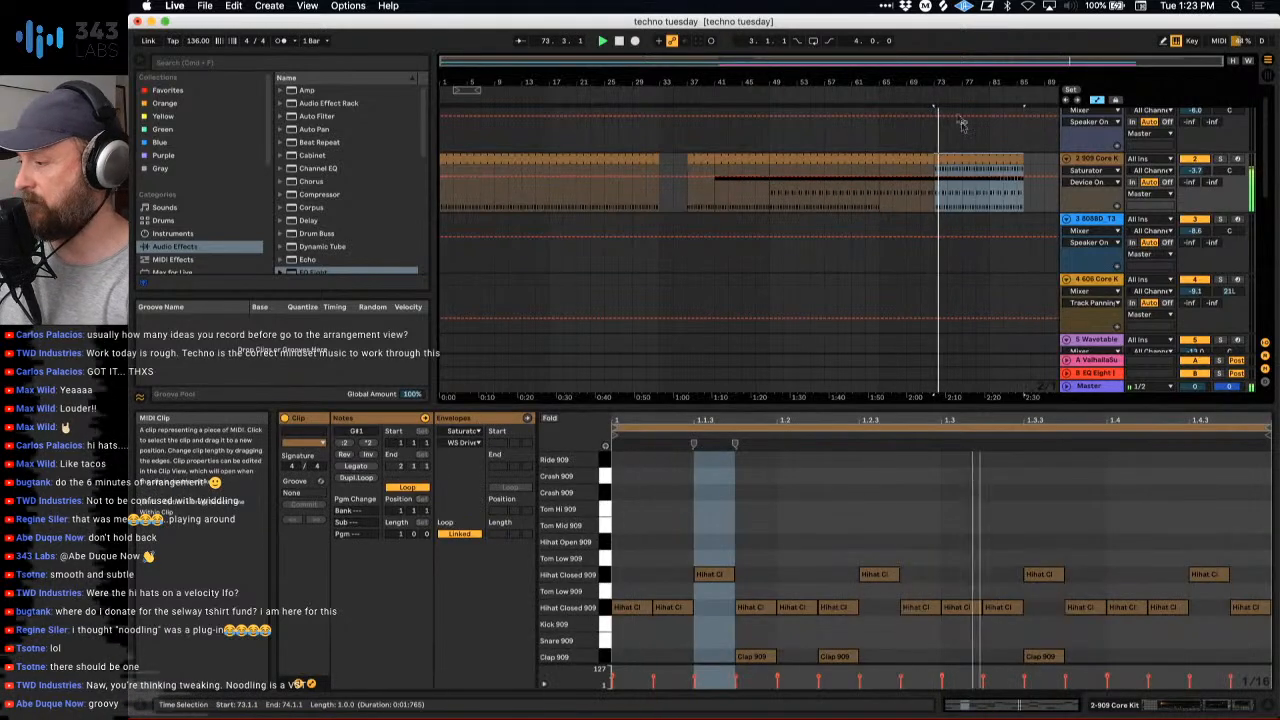
- Replace the clip at bar 73 with track 2's Session clip containing Ride 909 notes, and extend it to bar 86
drag(956, 82, 815, 82)
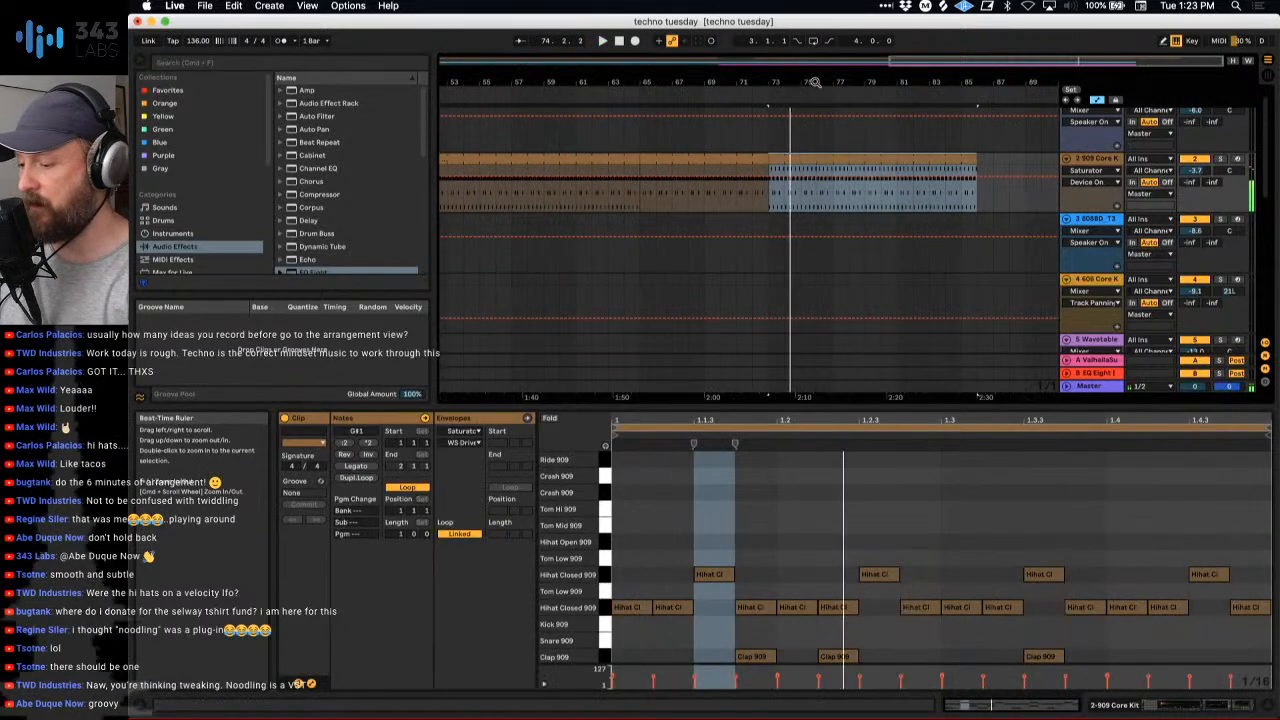
key(Tab)
key(Tab)
click(785, 201)
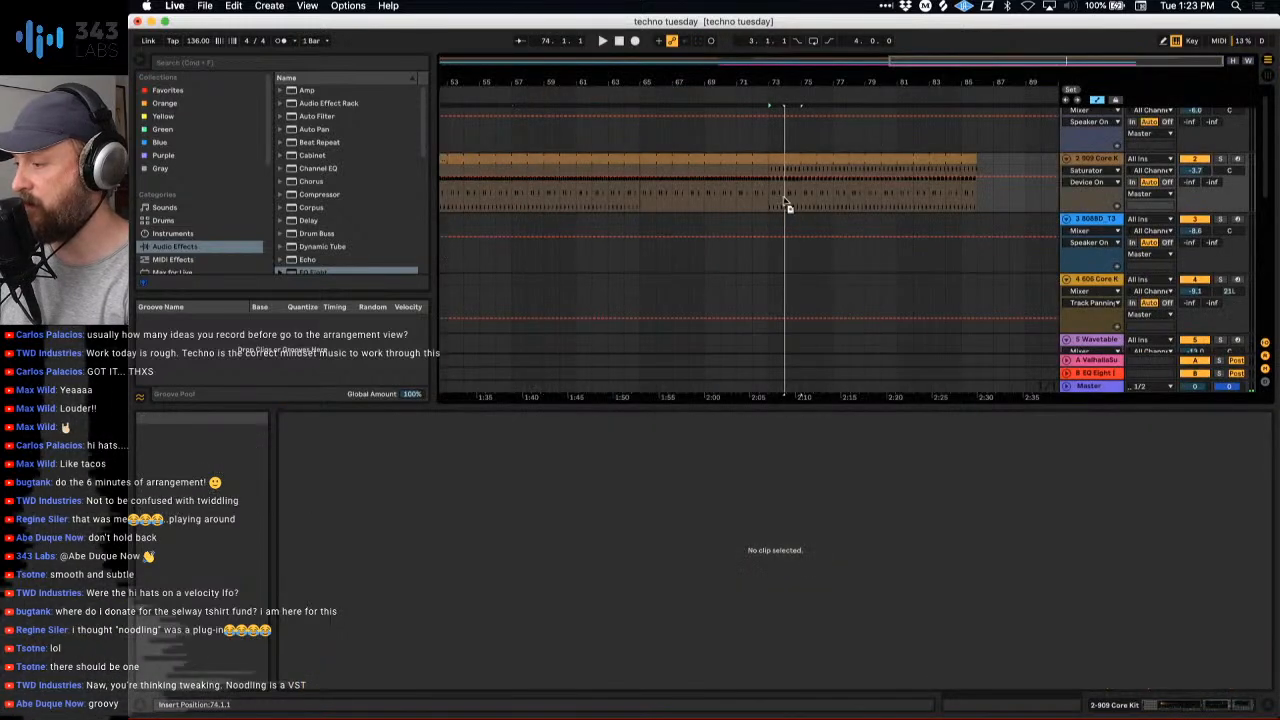
click(778, 203)
click(778, 160)
key(space)
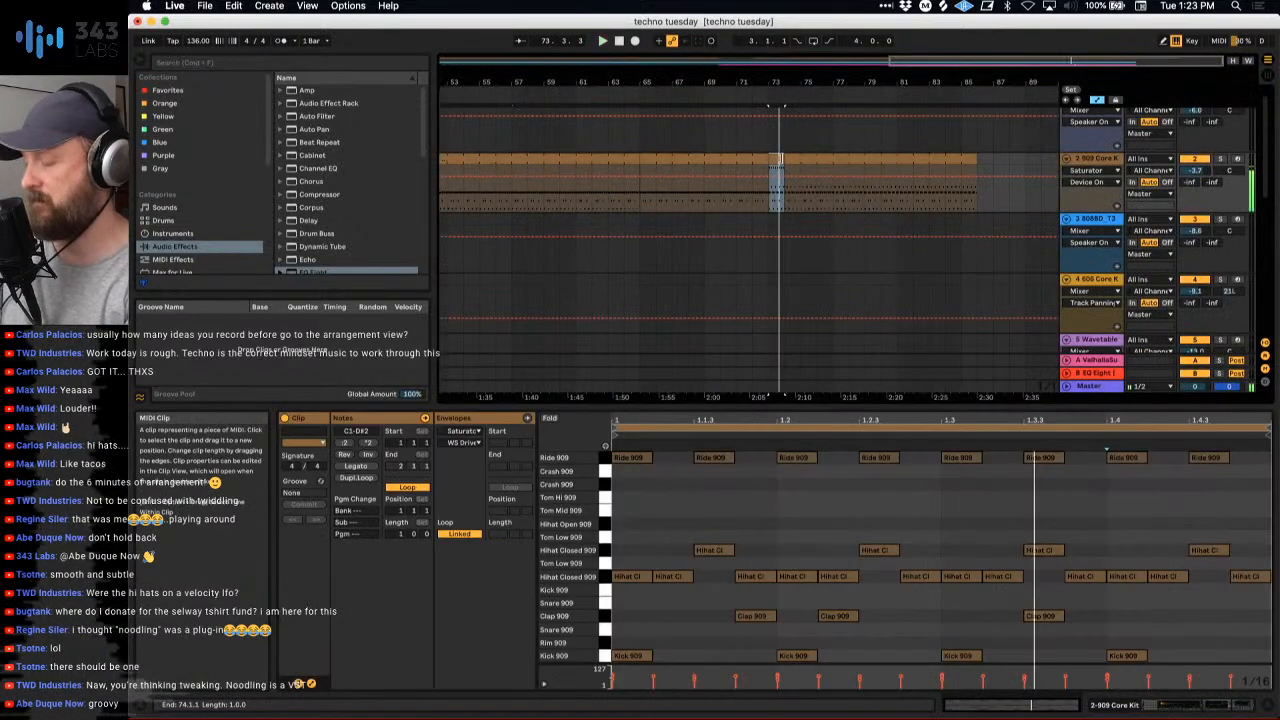
drag(781, 104, 977, 104)
- Play from about bar 64 and compare the drum changes with the Mini V cutoff automation
click(621, 92)
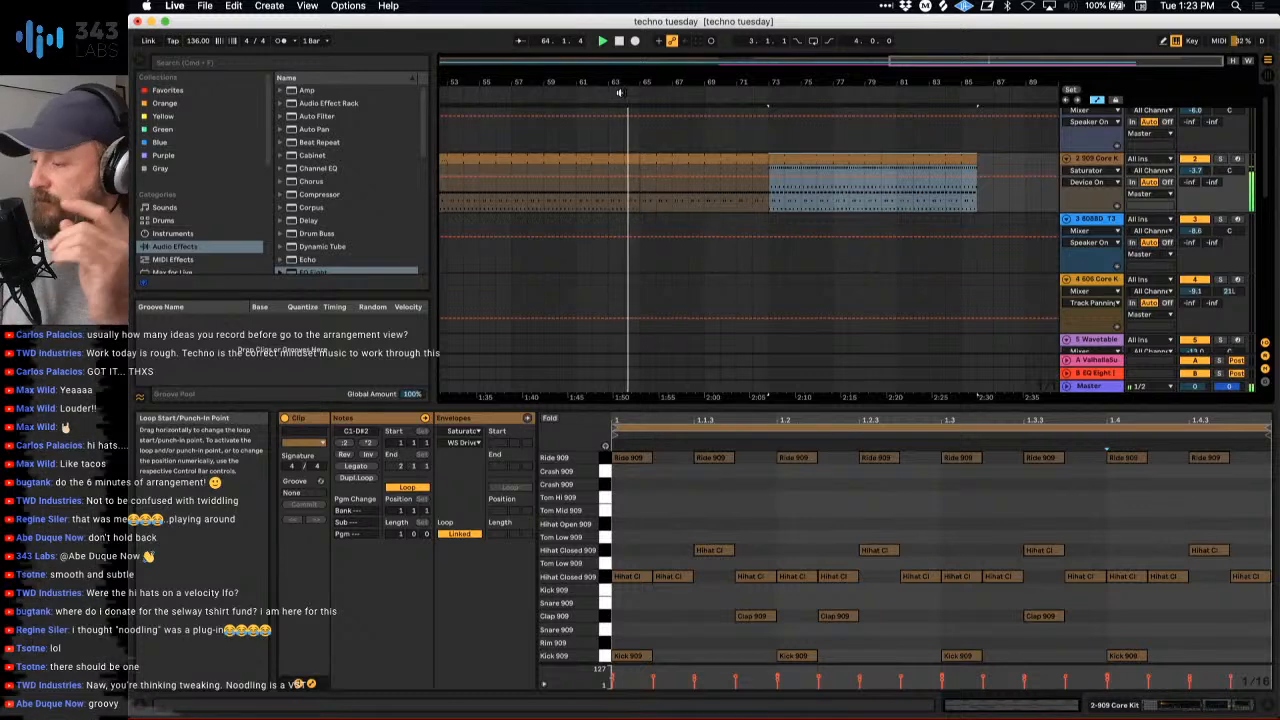
scroll(666, 194, down, 5)
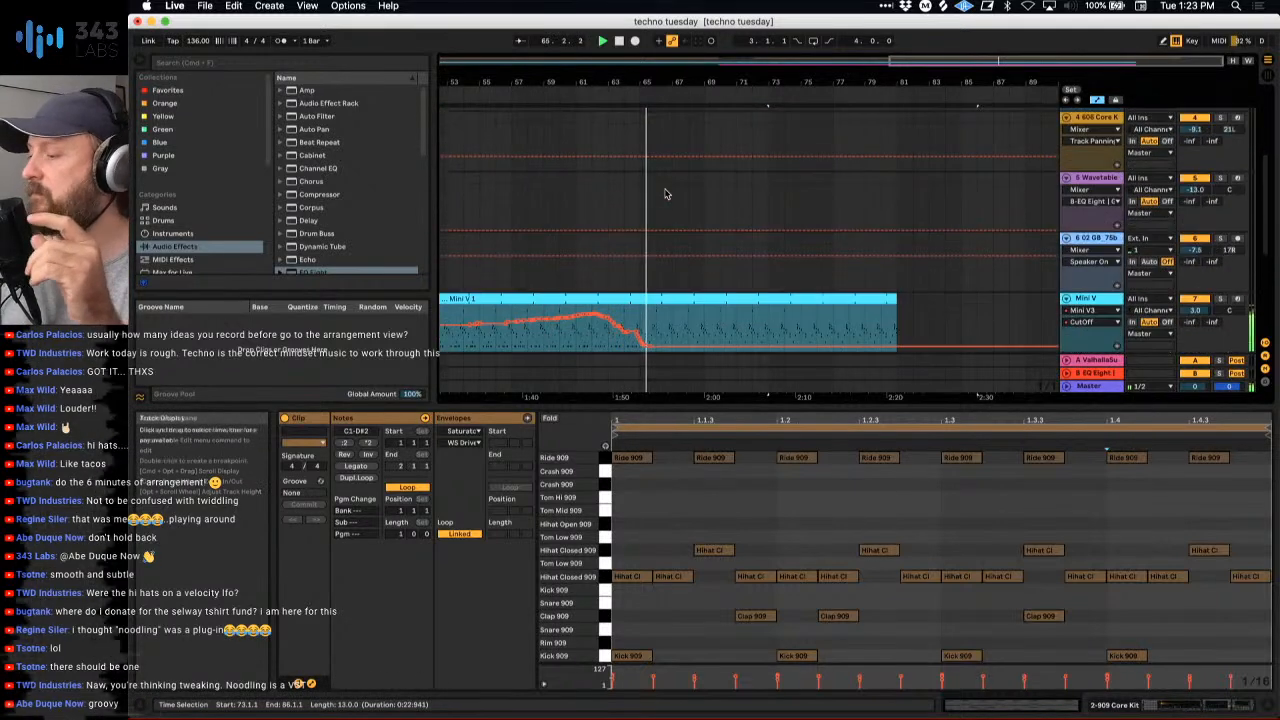
scroll(666, 194, down, 2)
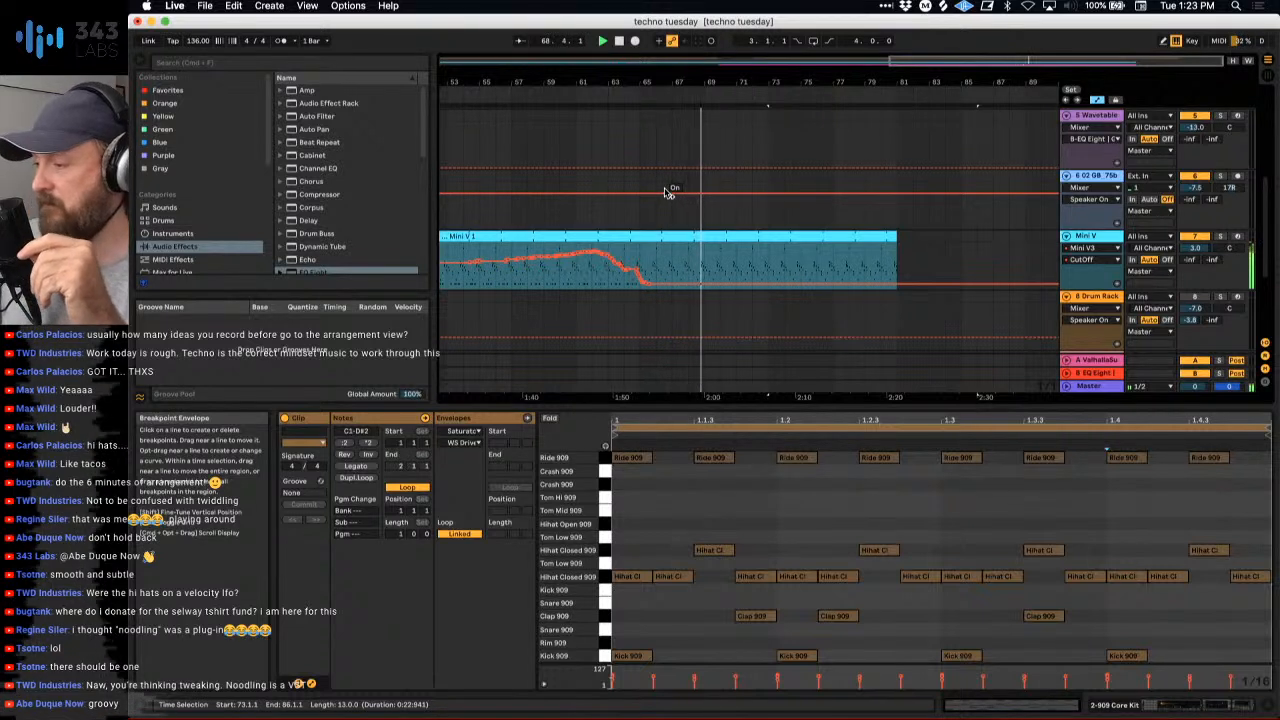
scroll(742, 277, down, 1)
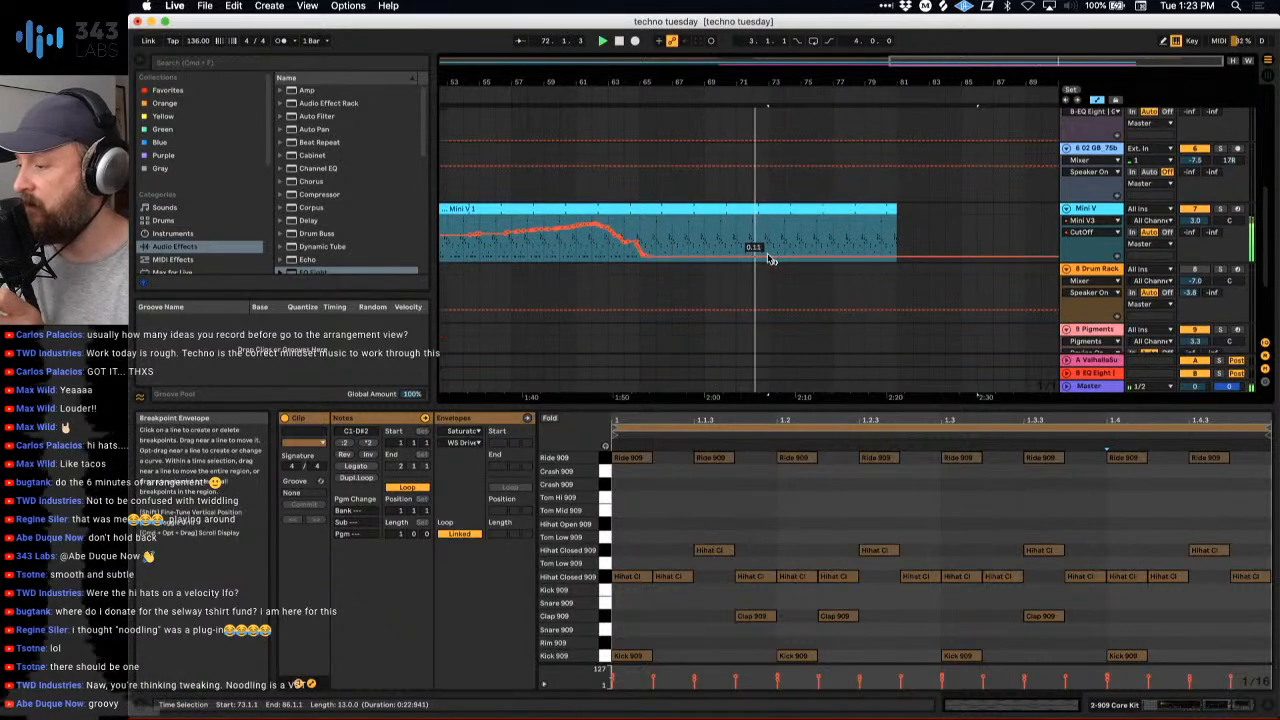
scroll(769, 261, up, 2)
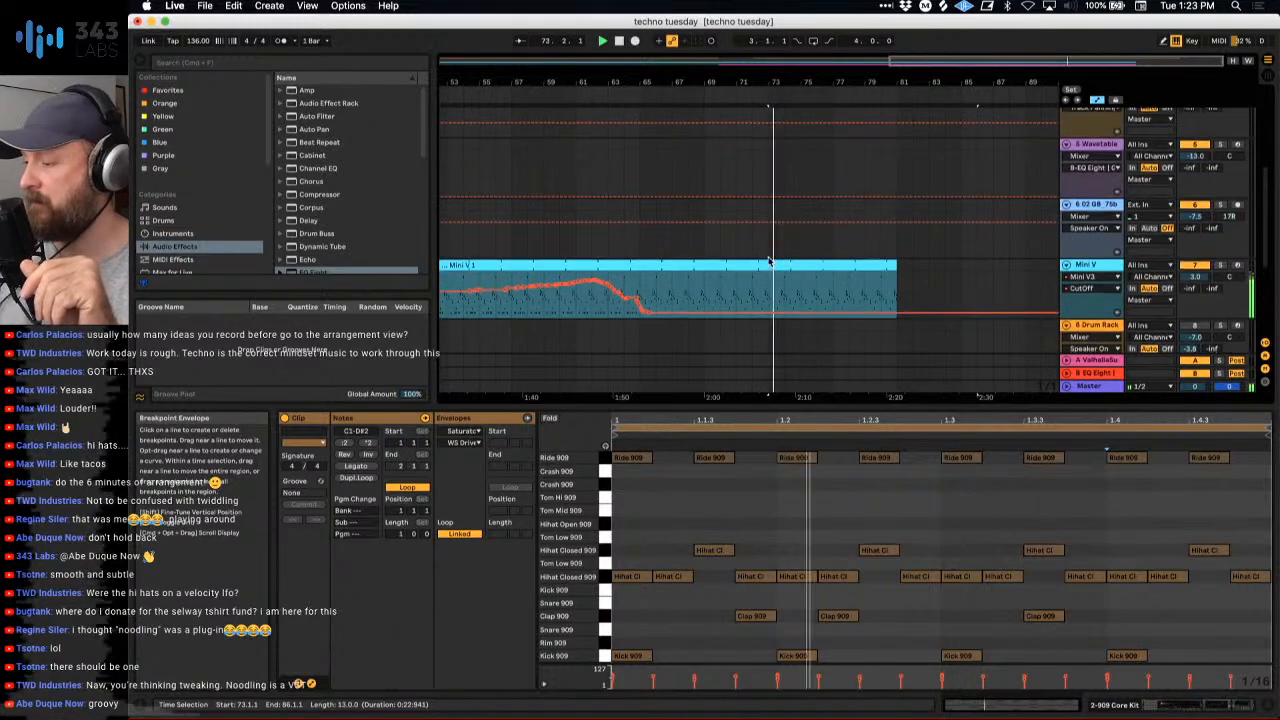
scroll(769, 261, up, 5)
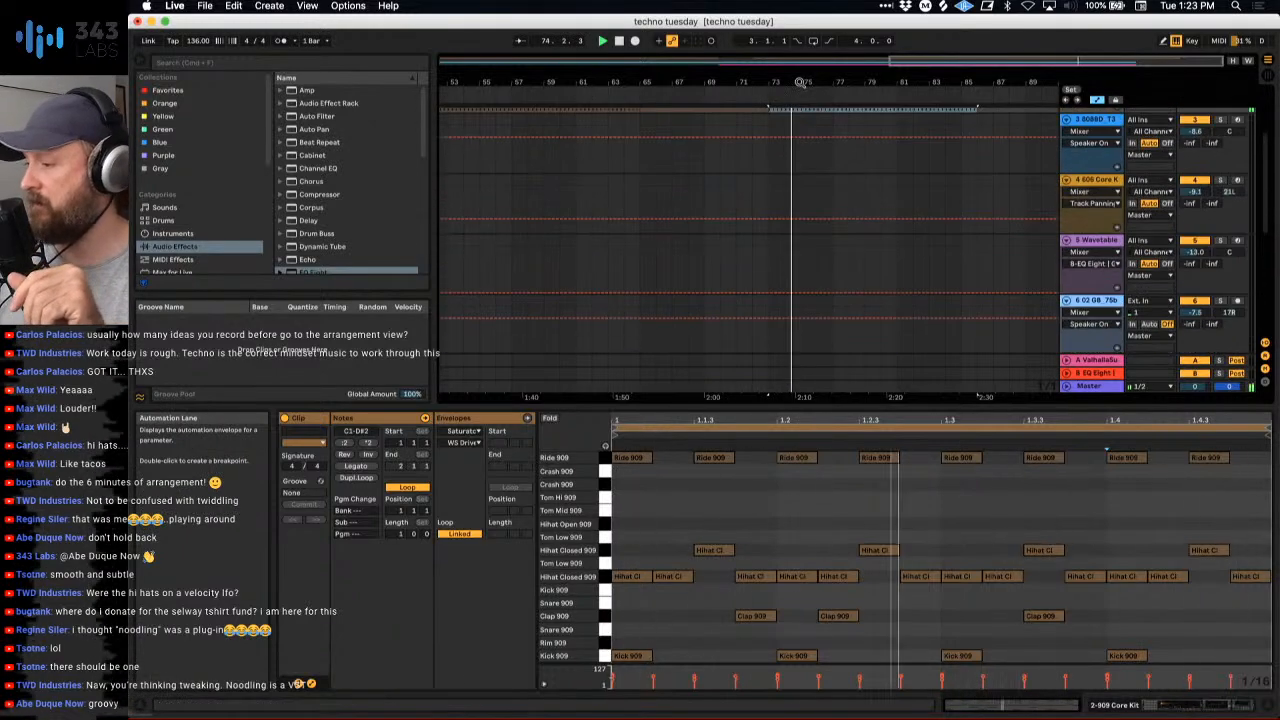
- Extend the Mini V clip on track 7 to bar 92 during playback
drag(803, 82, 877, 80)
scroll(960, 194, up, 5)
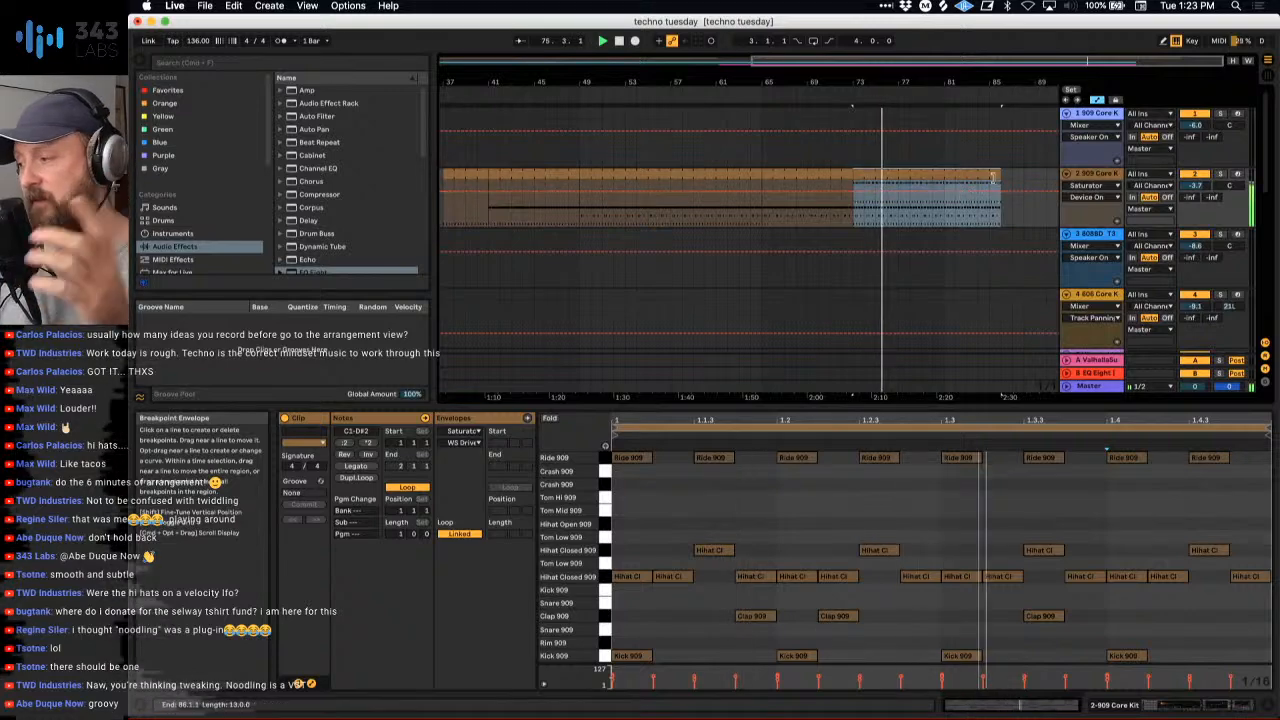
scroll(998, 176, down, 5)
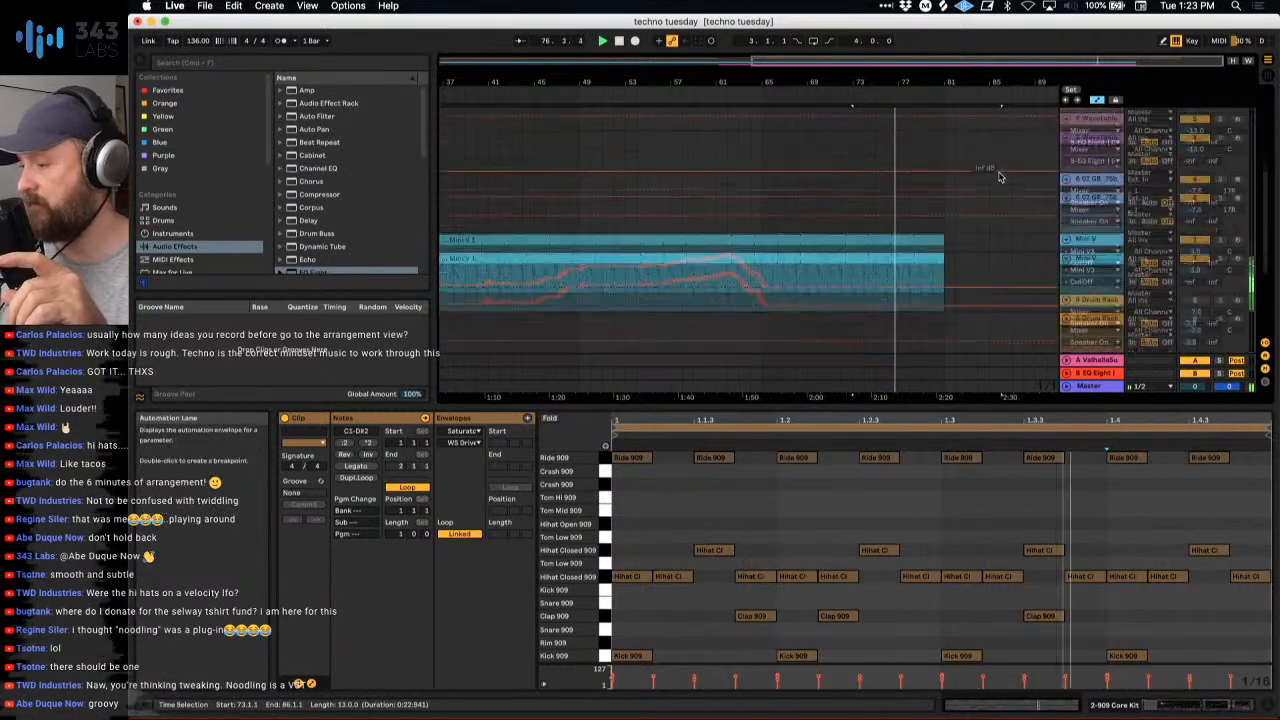
click(851, 248)
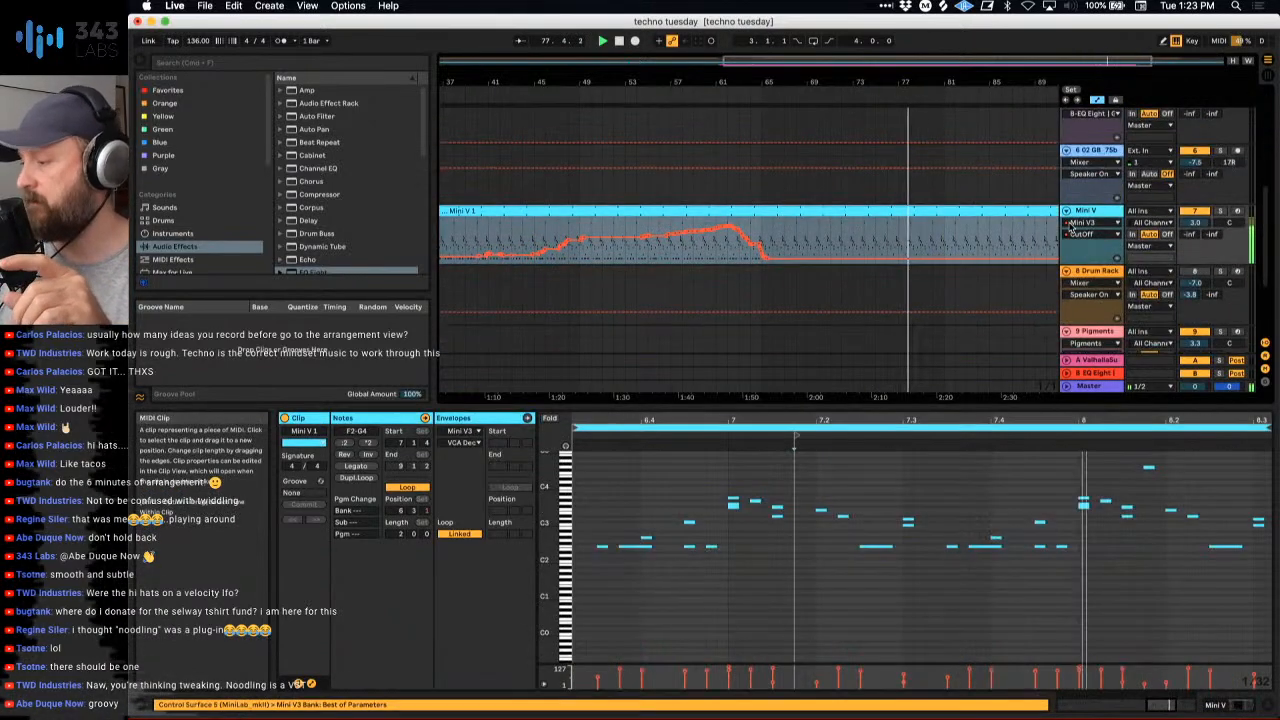
- Extend the 909 clip with the ride that starts at bar 73 on track 2 to bar 98
scroll(851, 248, up, 1)
scroll(851, 248, up, 2)
double_click(812, 82)
scroll(938, 187, down, 2)
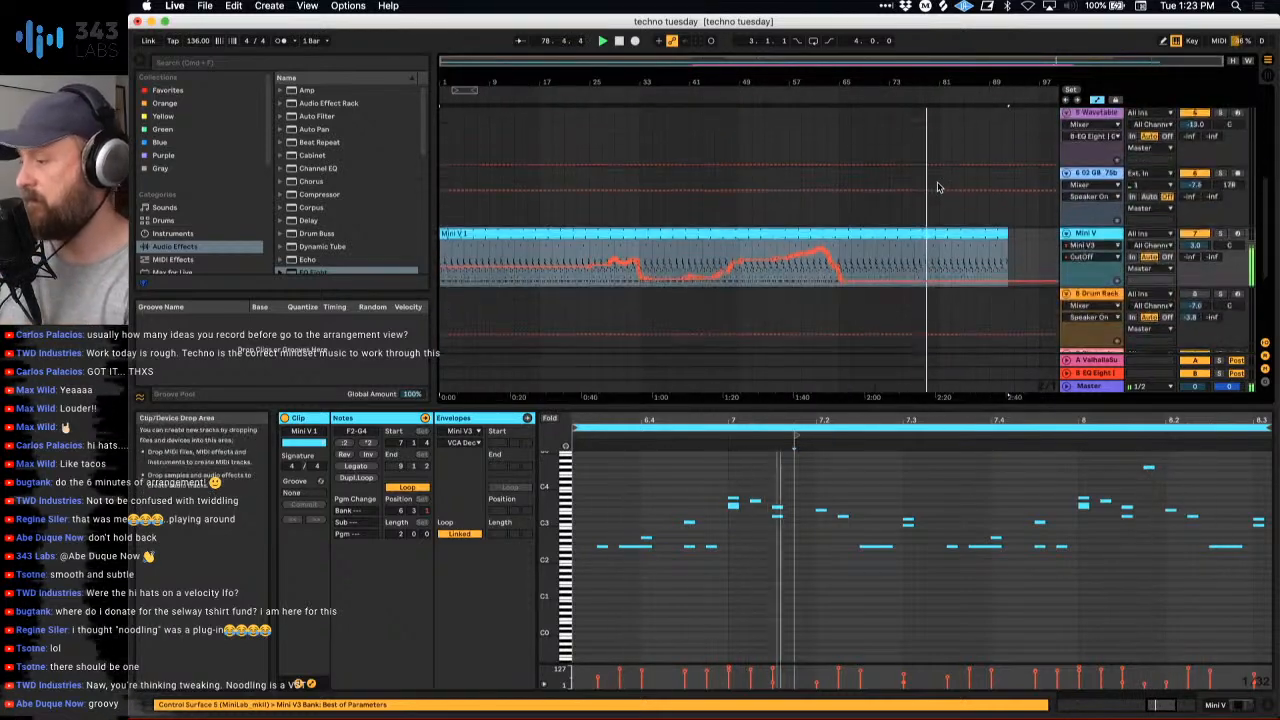
scroll(945, 183, up, 5)
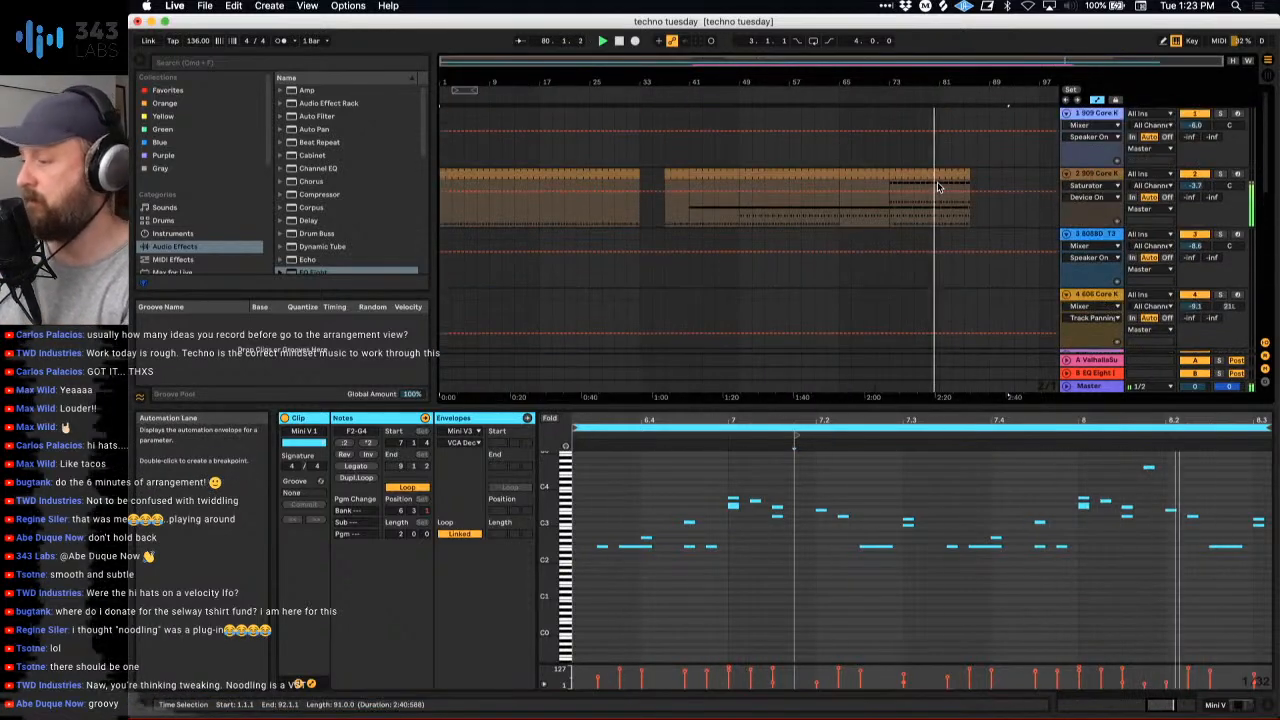
click(960, 176)
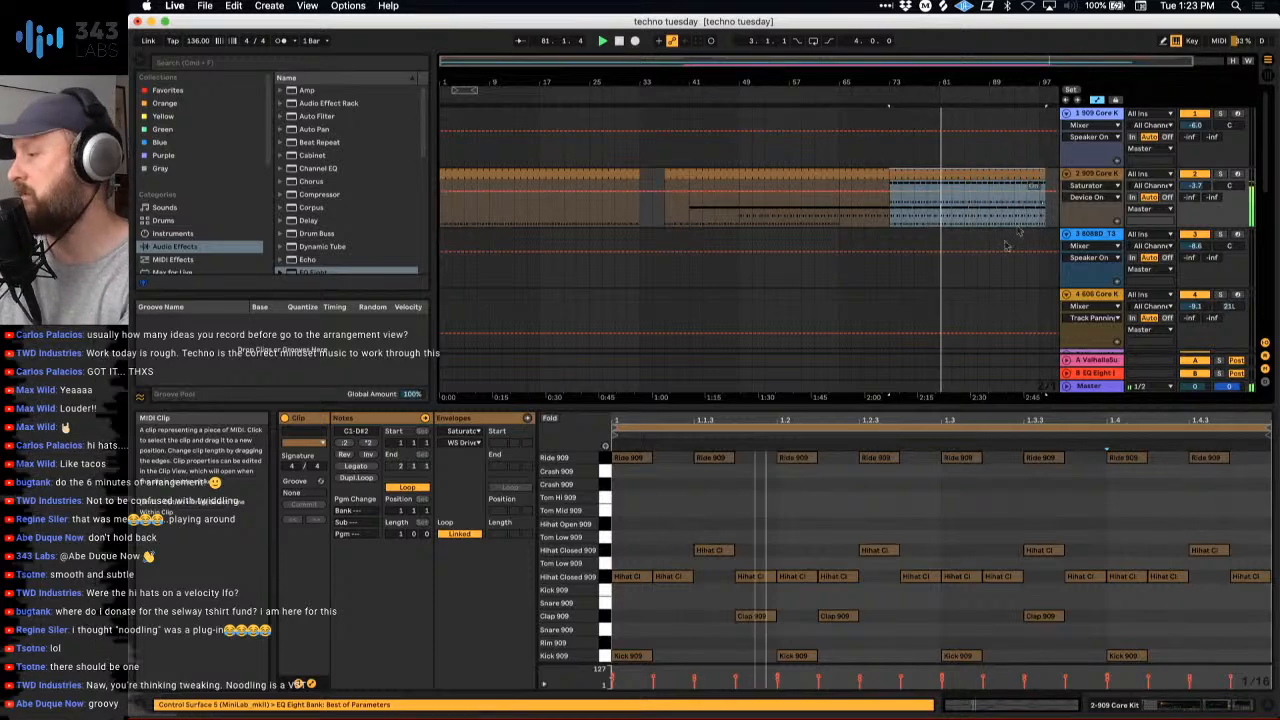
- Extend the Pigments clip on track 10 to bar 97
scroll(986, 258, down, 6)
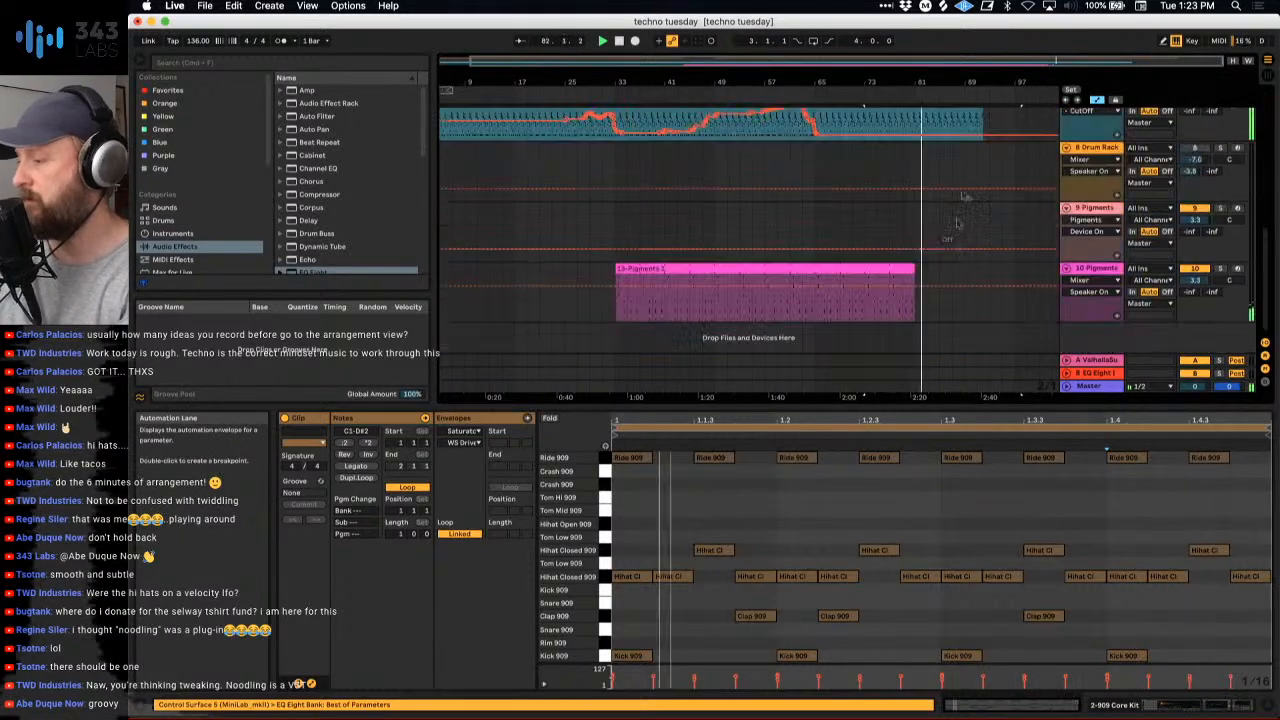
click(900, 285)
scroll(984, 150, up, 2)
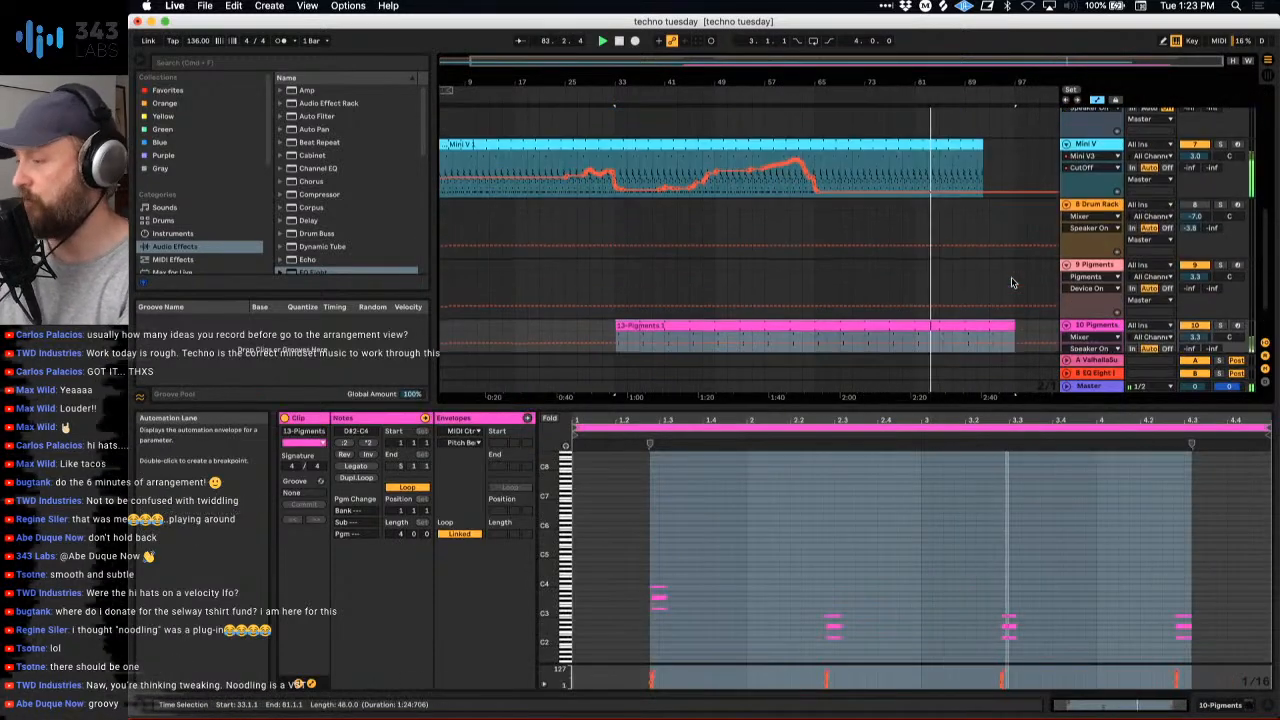
- Extend the Mini V clip on track 7 to bar 97 and show a separate lane for each of its automated envelopes
drag(985, 150, 1015, 150)
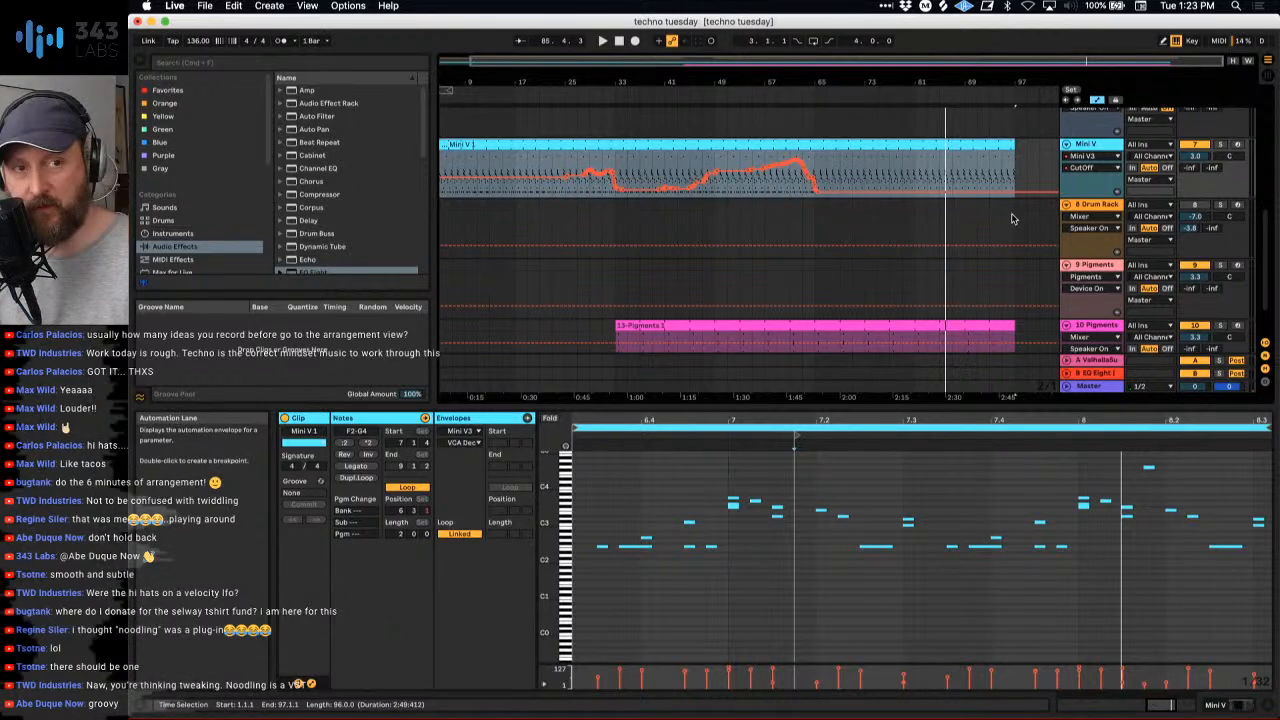
click(1117, 192)
scroll(855, 246, down, 3)
scroll(855, 246, up, 4)
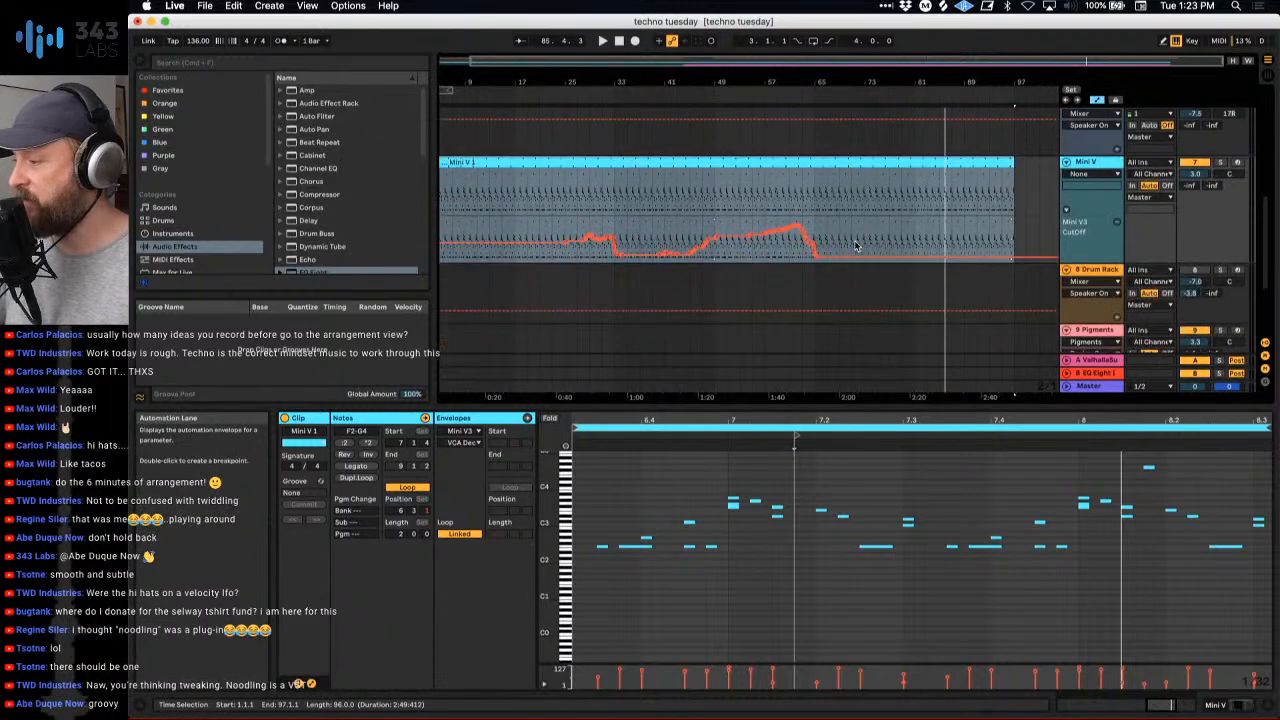
right_click(1088, 207)
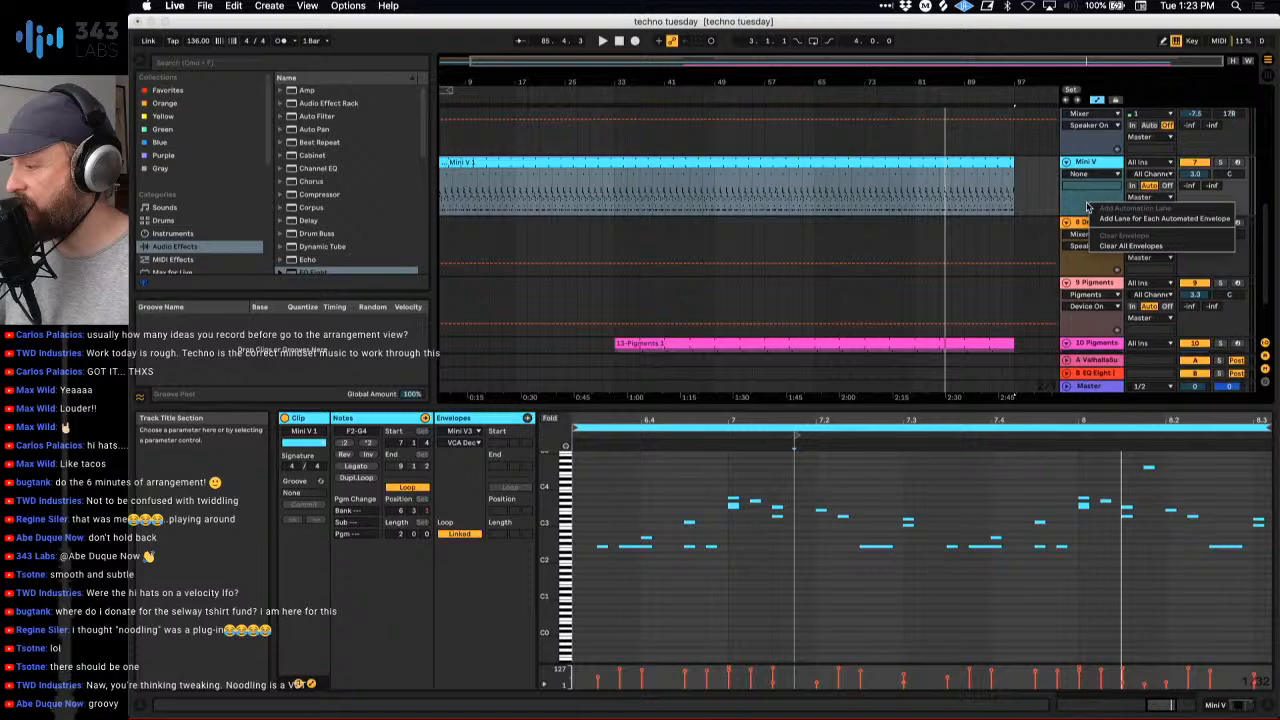
click(1120, 218)
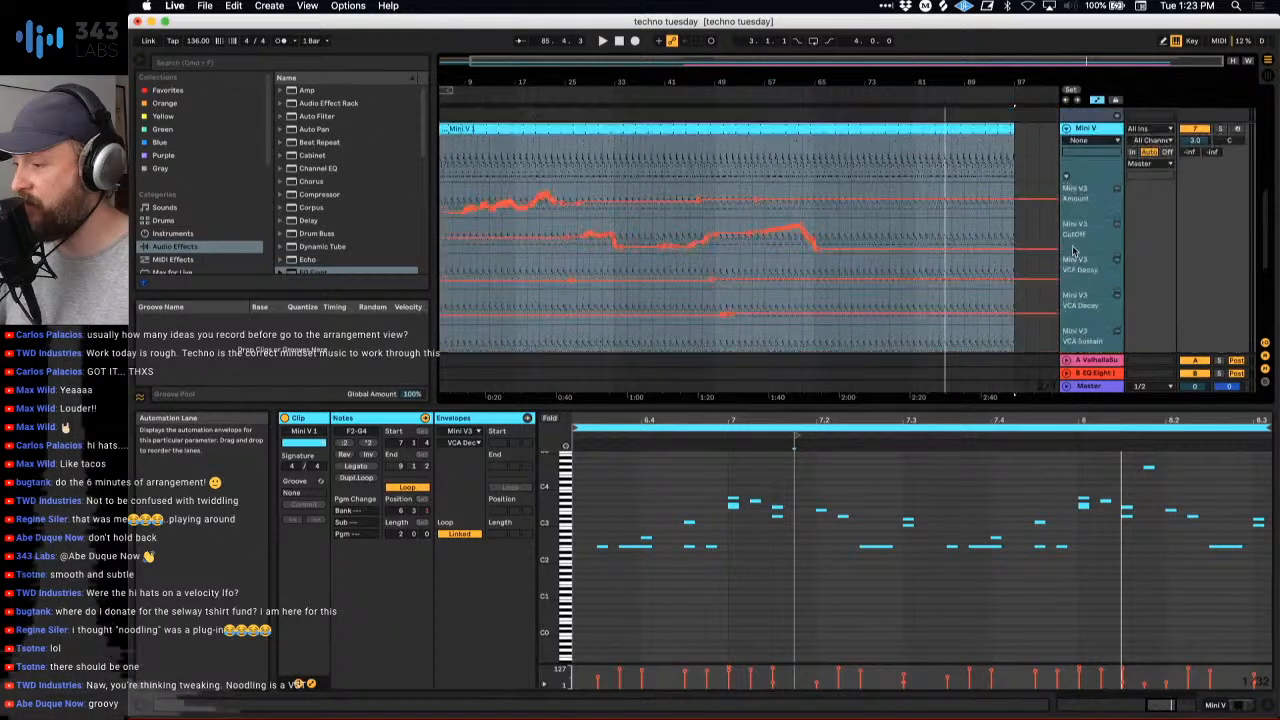
- Copy the Mini V Amount automation from bars 1 to 33 and paste it at bar 65
scroll(1074, 251, up, 1)
drag(910, 83, 908, 76)
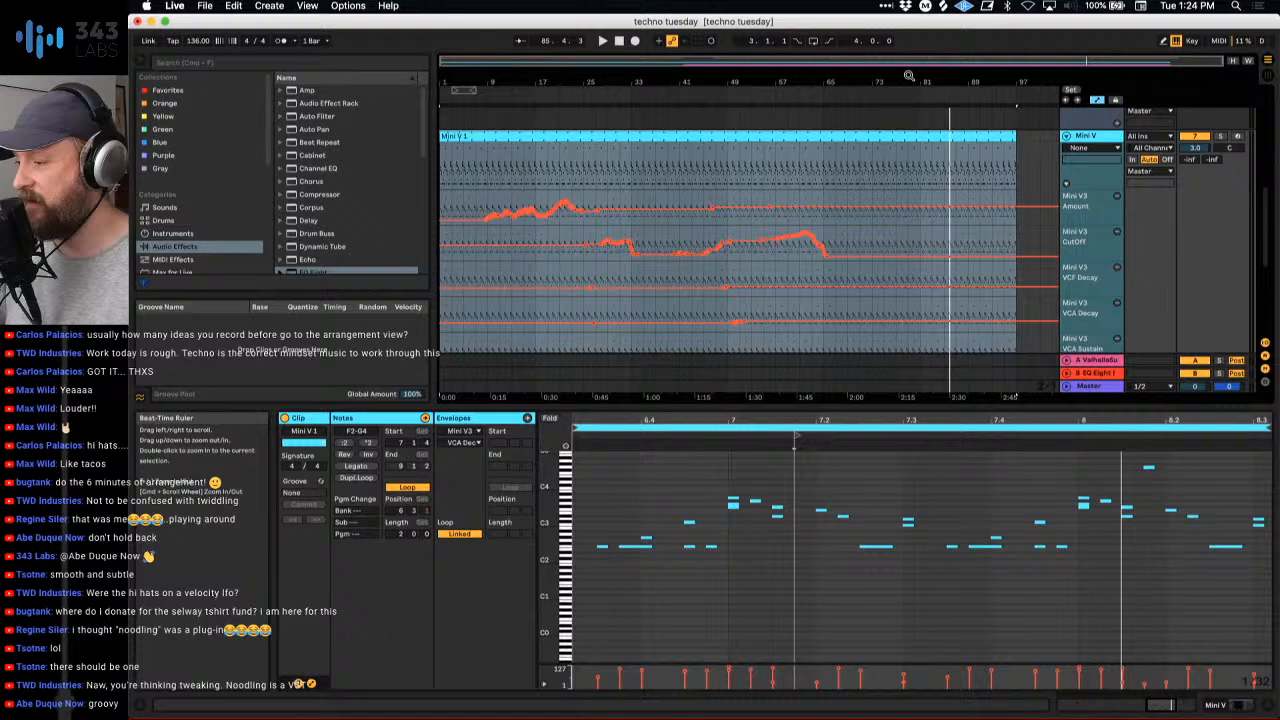
drag(447, 207, 632, 207)
scroll(967, 261, up, 3)
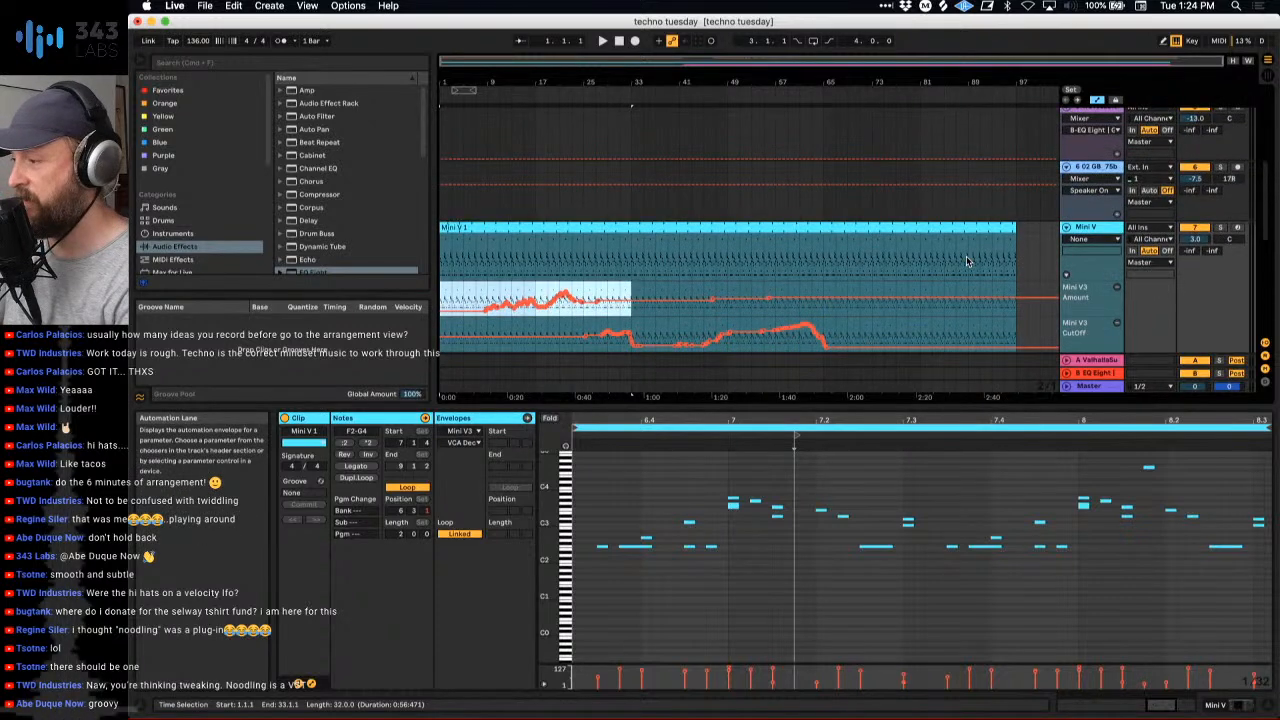
click(824, 303)
key(super+v)
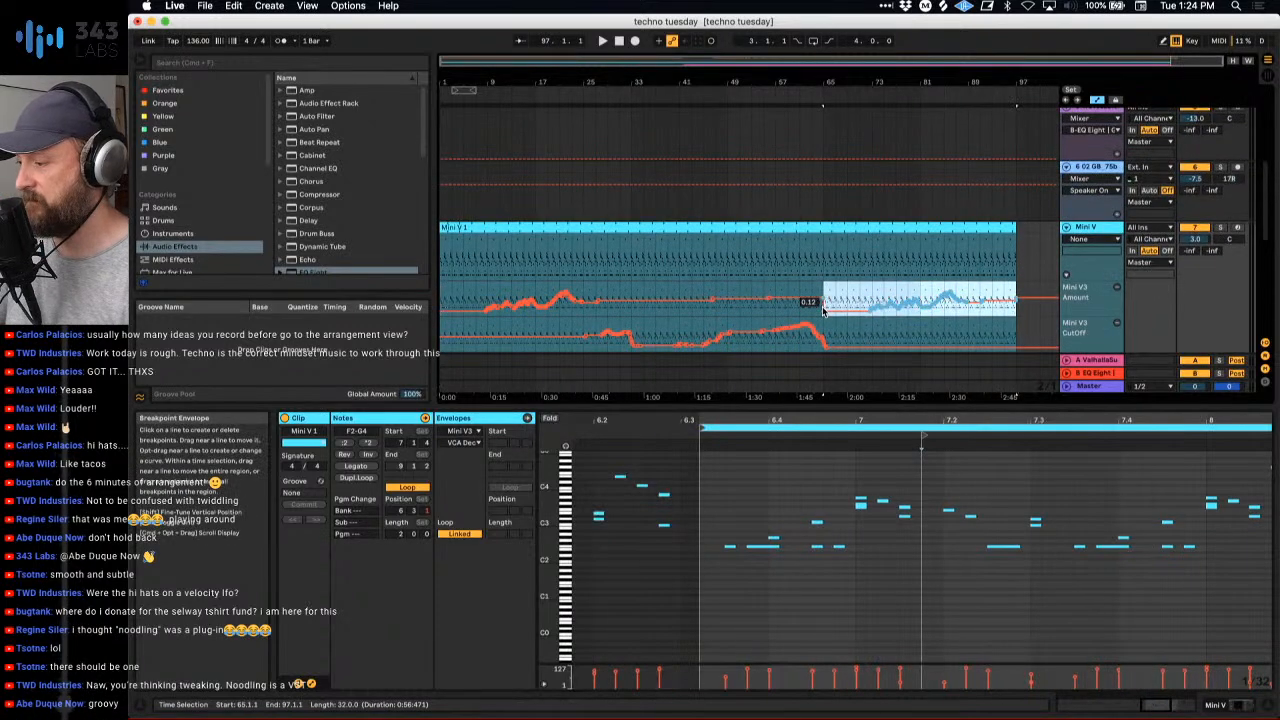
- Reshape the start of the pasted Amount automation between bars 65 and 72 into a smooth transition while playing from bar 65
click(825, 311)
click(813, 102)
drag(889, 82, 802, 82)
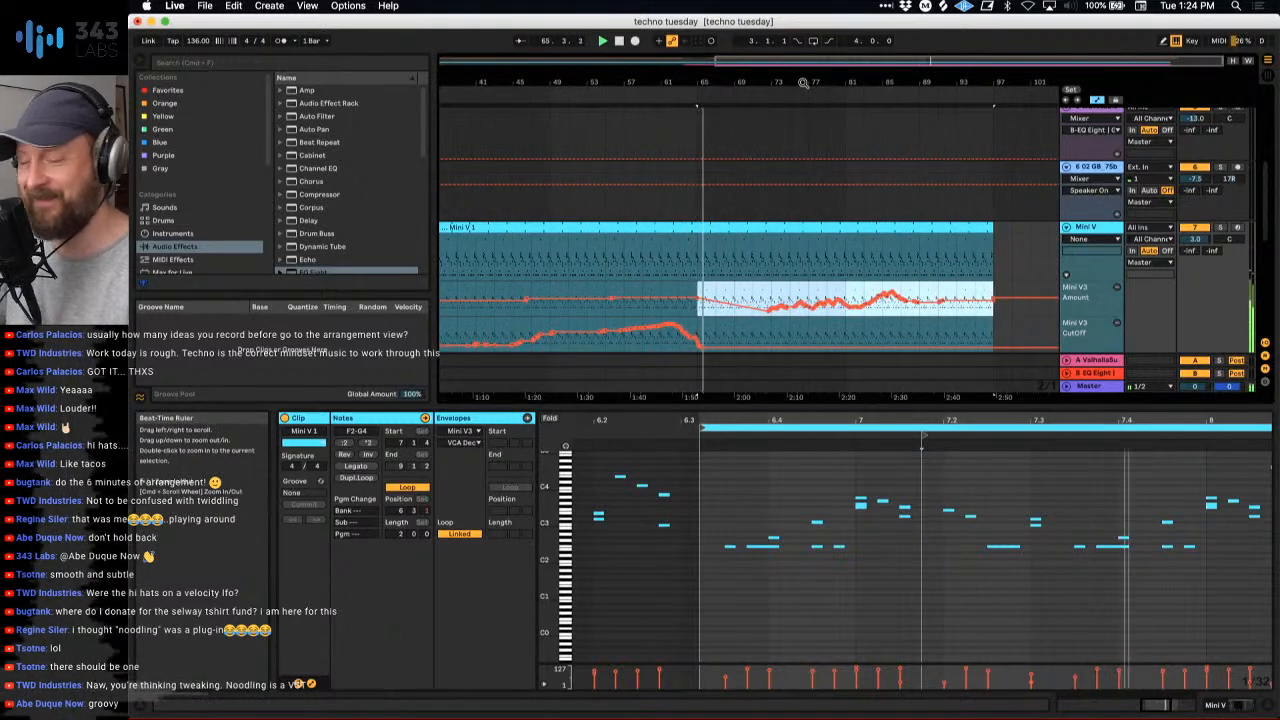
click(727, 302)
drag(727, 302, 756, 307)
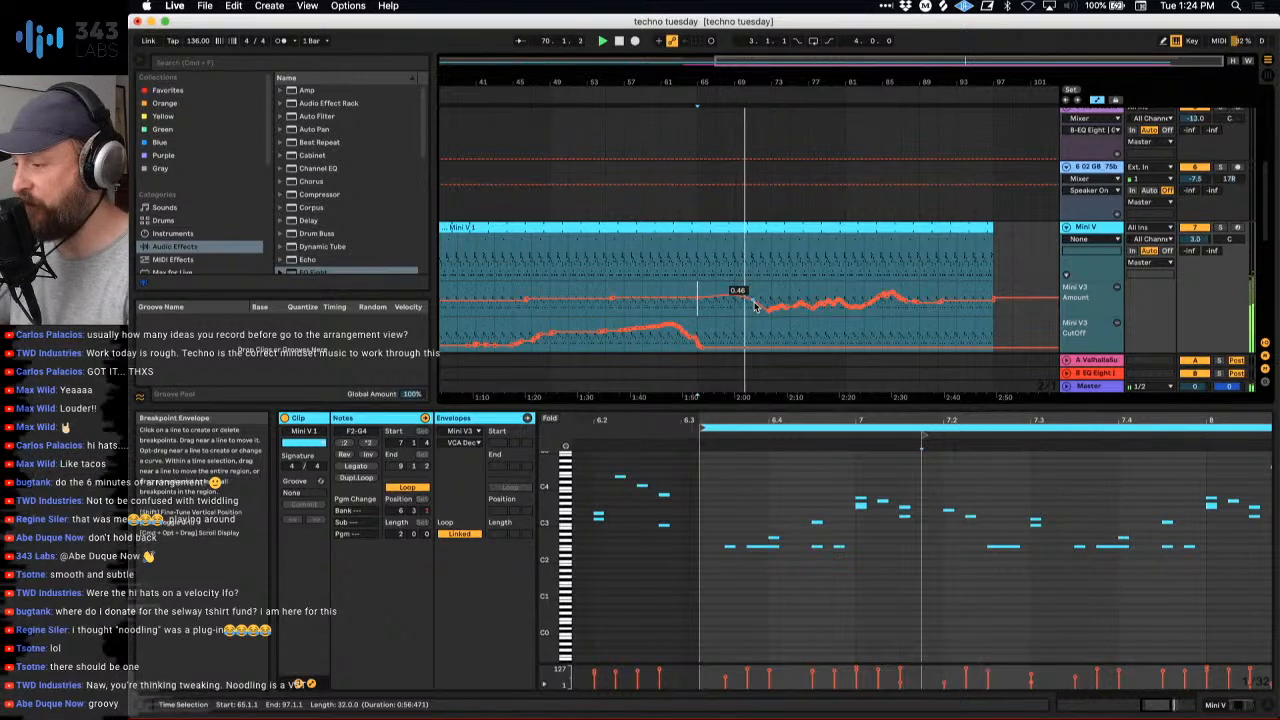
- Duplicate the Mini V CutOff automation of bars 1 to 65 at bar 65, turn its flat start into a rising ramp and play from bar 67
scroll(760, 315, down, 1)
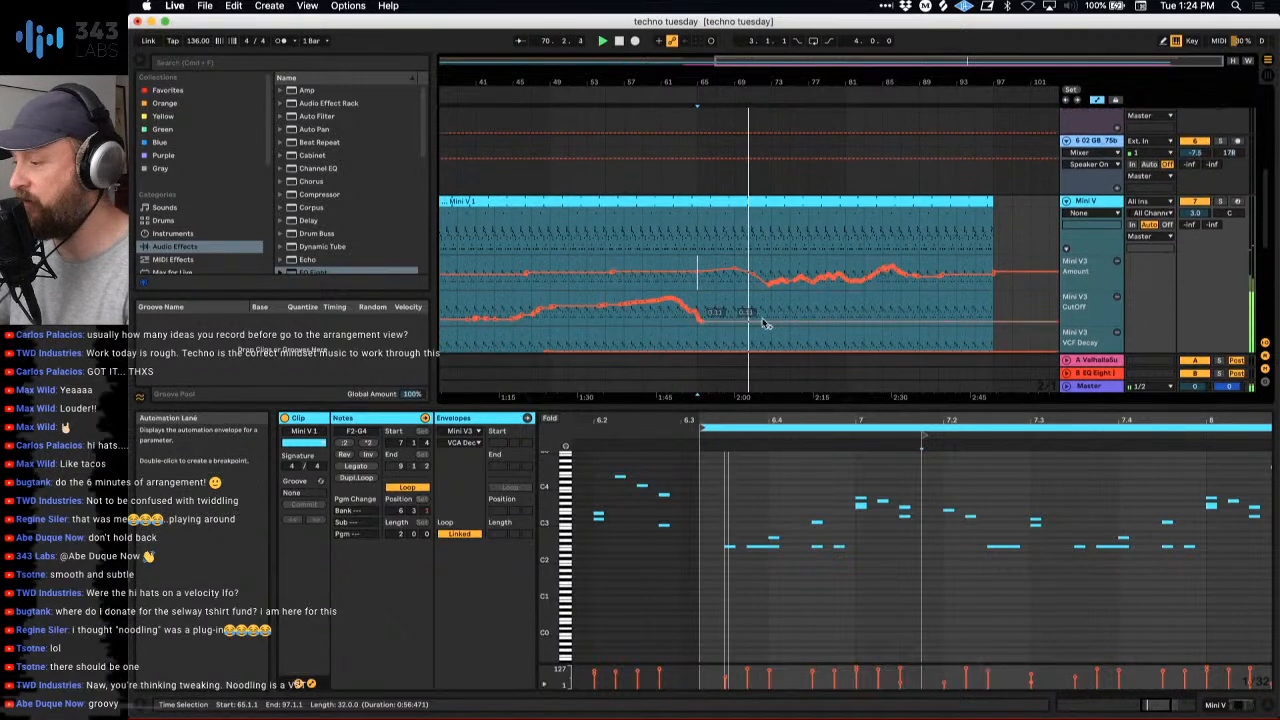
drag(698, 81, 823, 80)
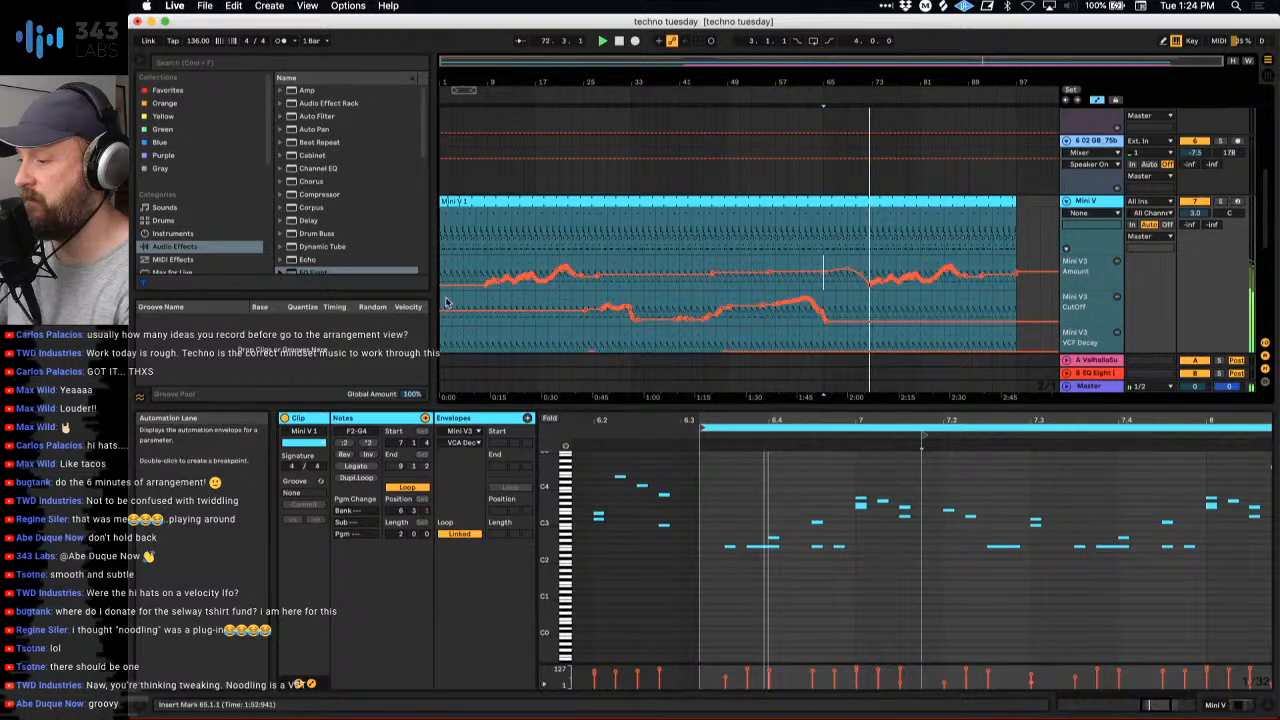
drag(447, 302, 600, 314)
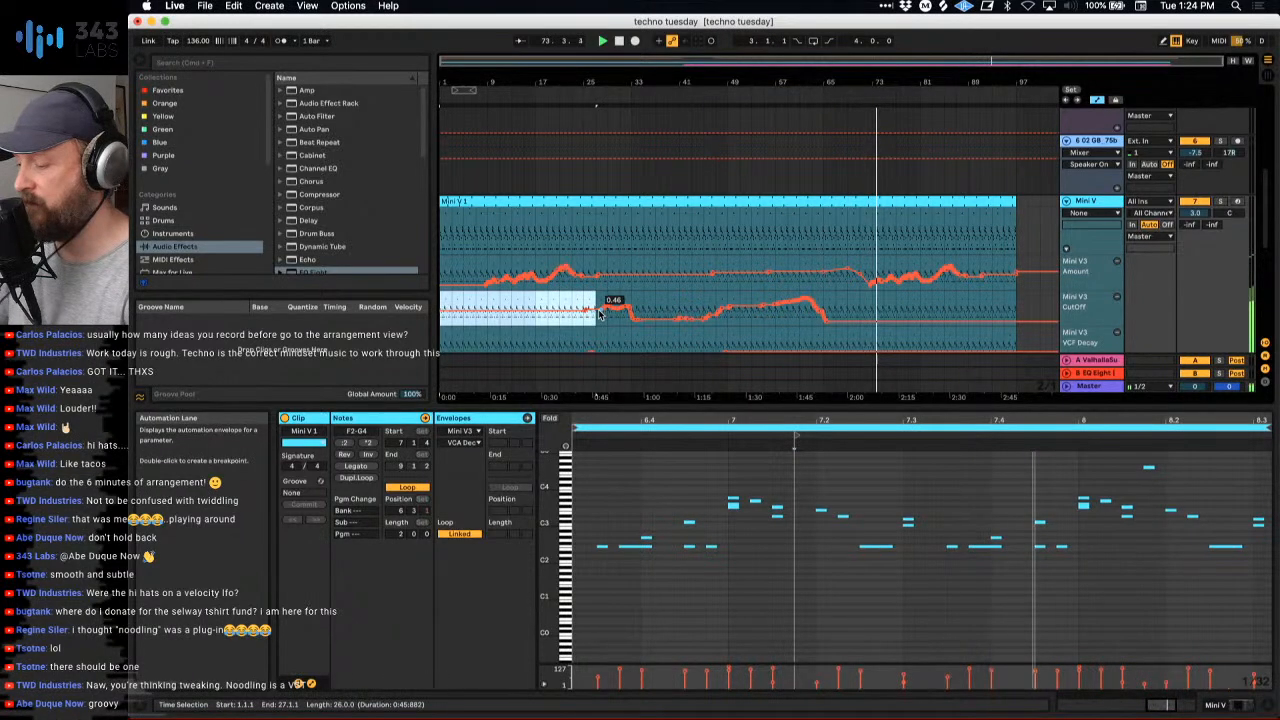
shift+click(825, 298)
key(super+d)
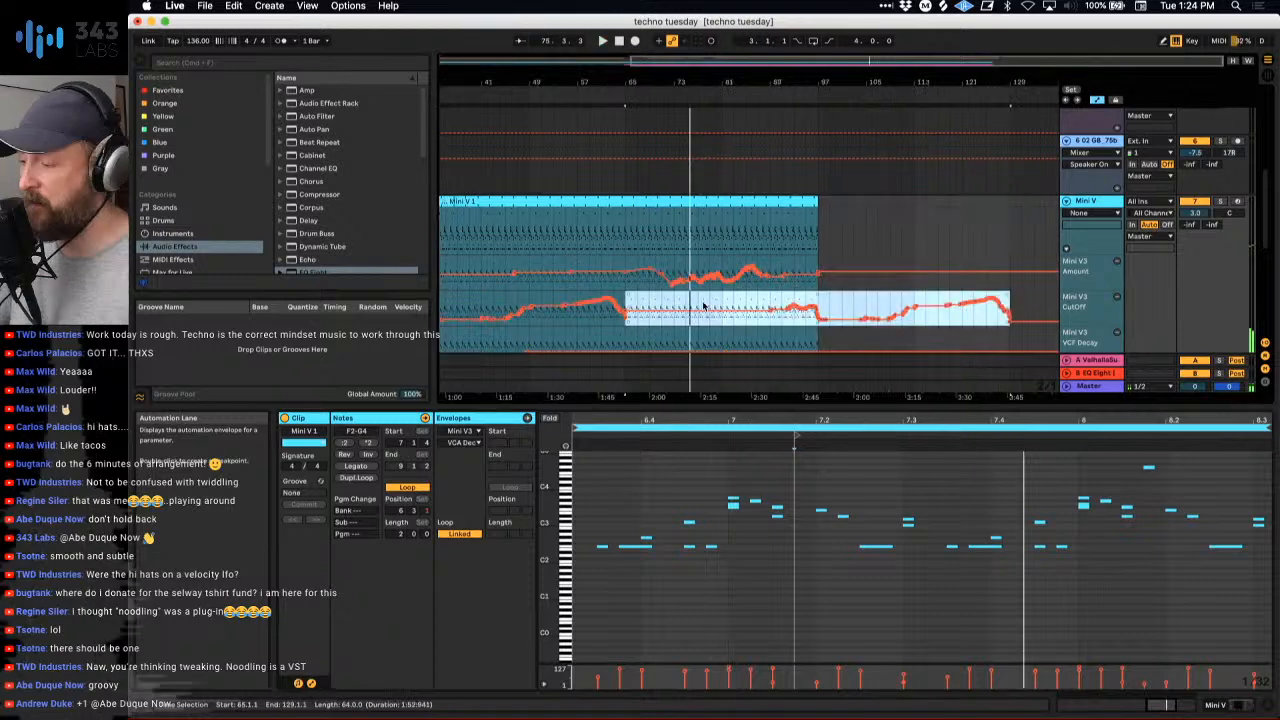
click(637, 310)
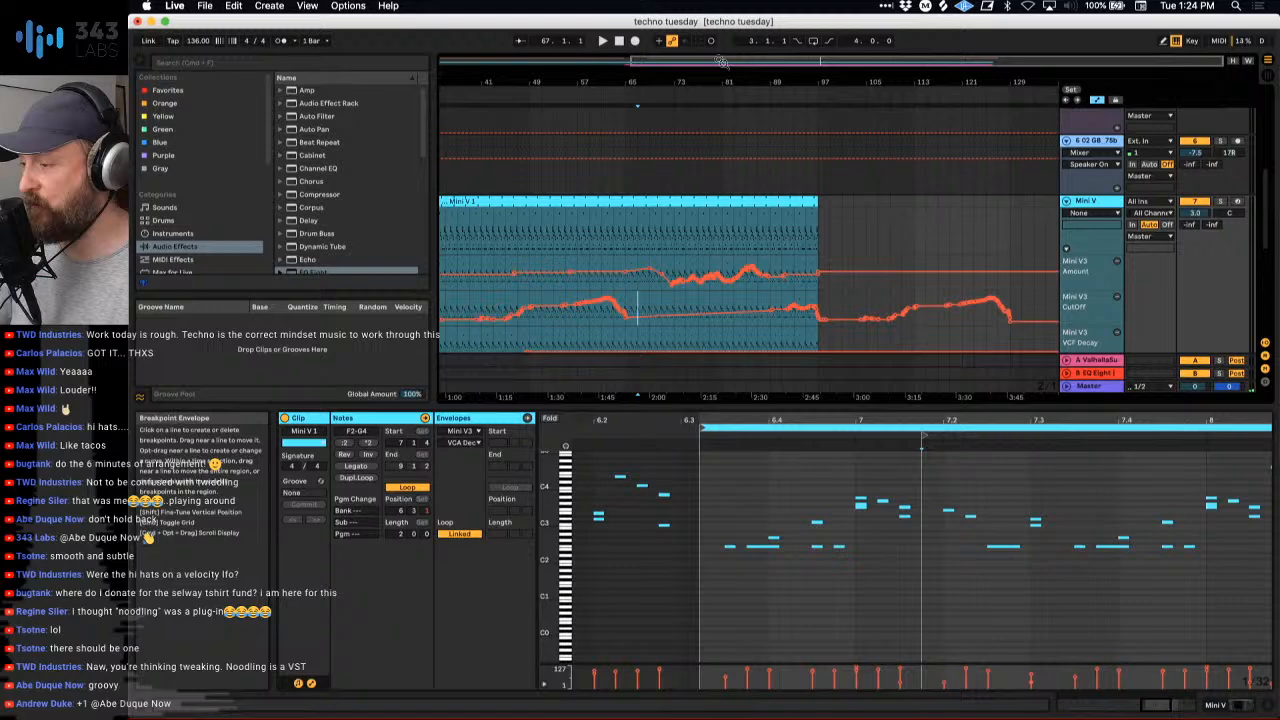
drag(720, 62, 803, 84)
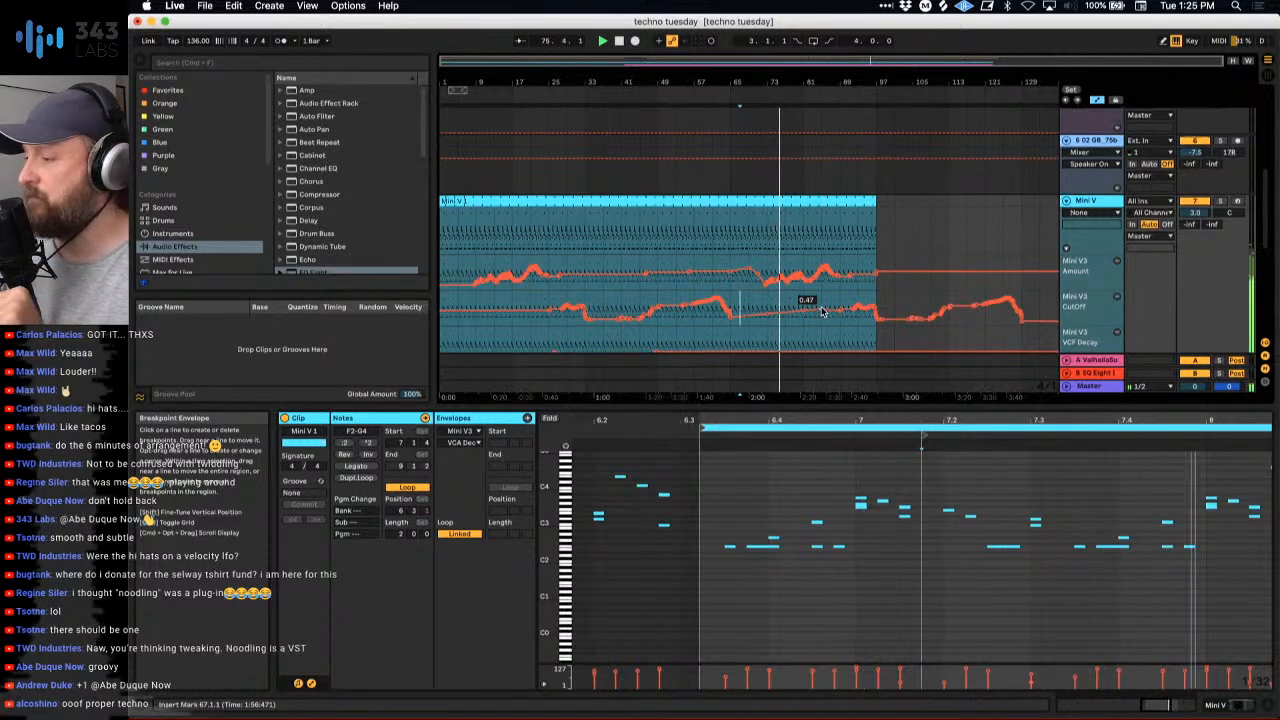
- Open the Ride 909 chain of the track 2 drum kit in the Session view and show its sampler controls
scroll(822, 312, down, 2)
scroll(823, 310, up, 10)
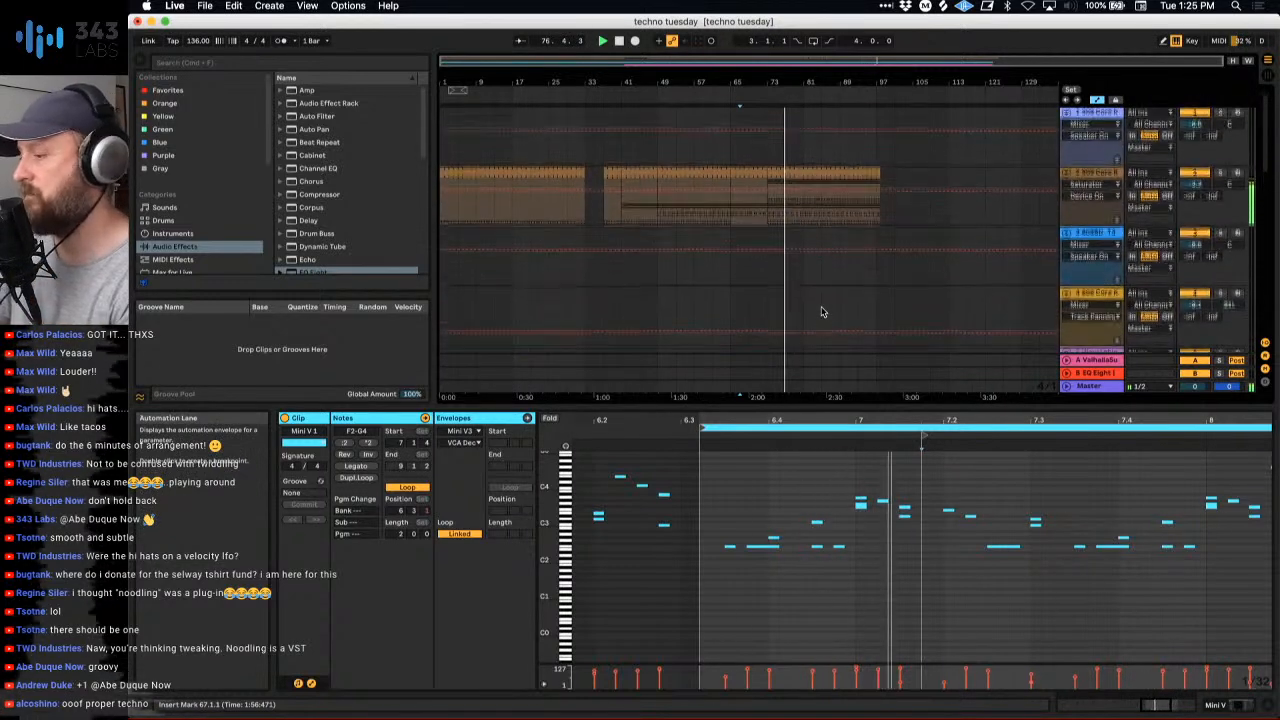
key(Tab)
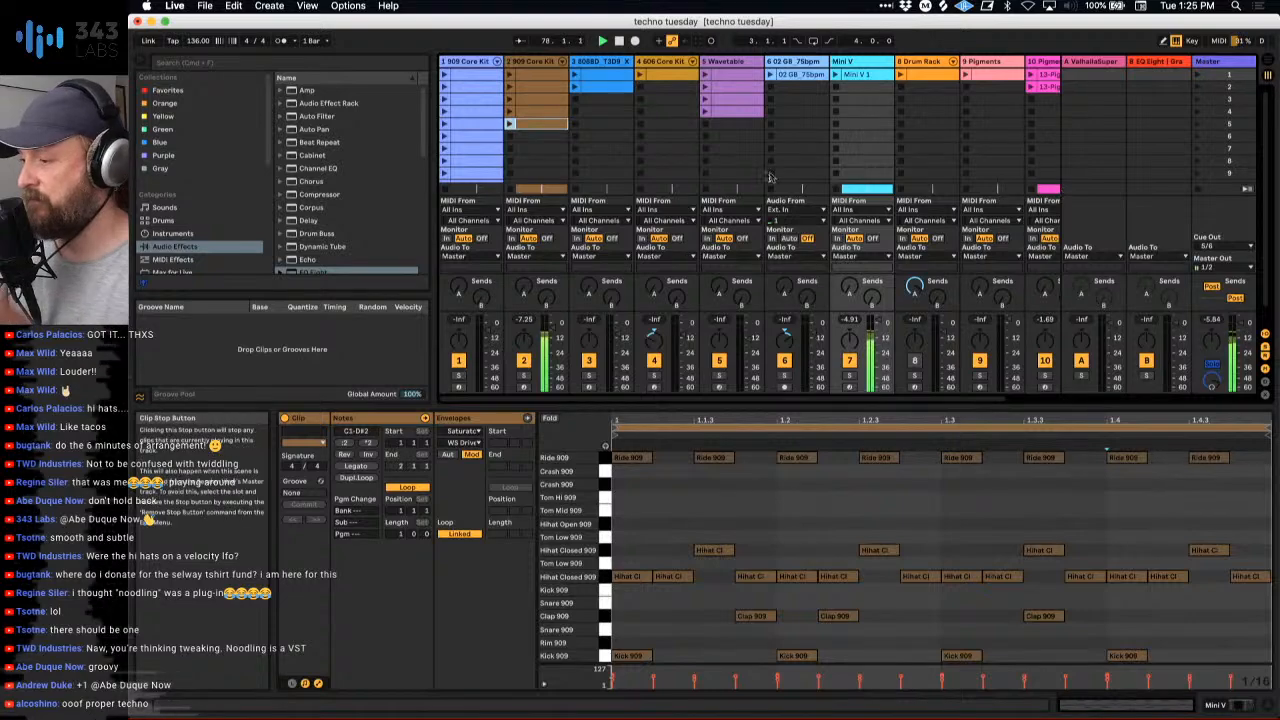
scroll(917, 140, right, 2)
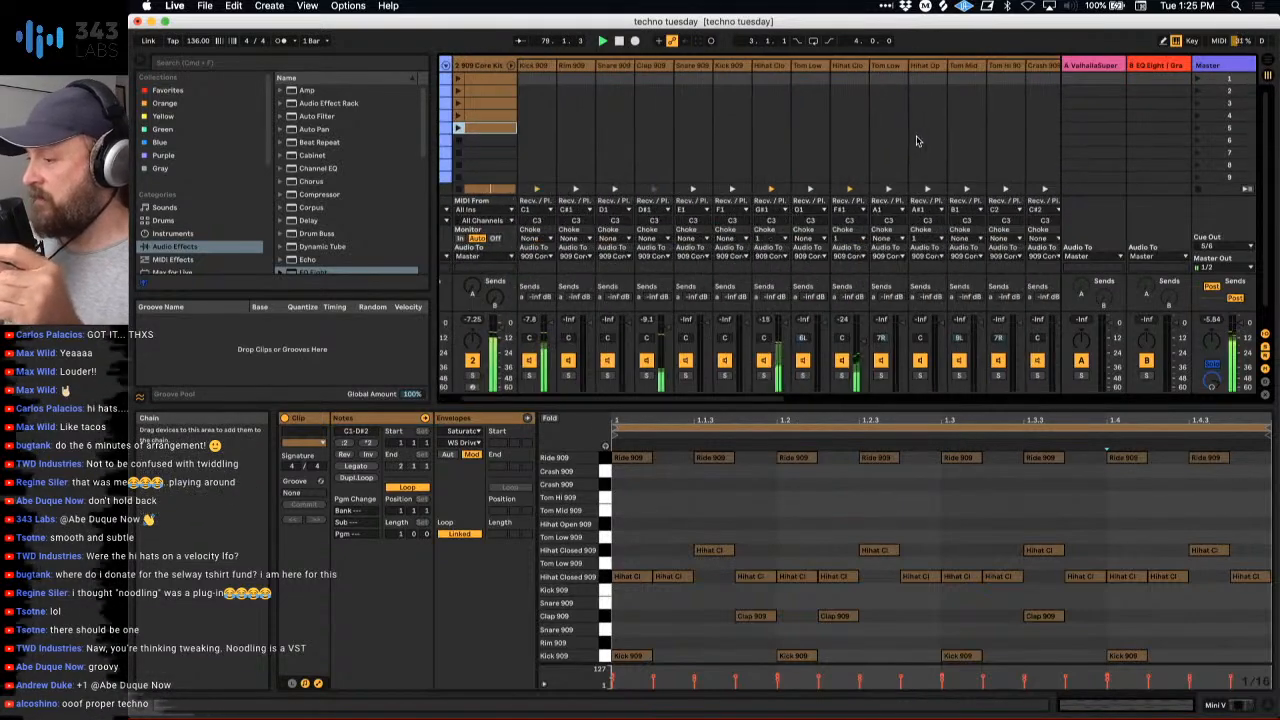
click(917, 140)
scroll(842, 121, right, 5)
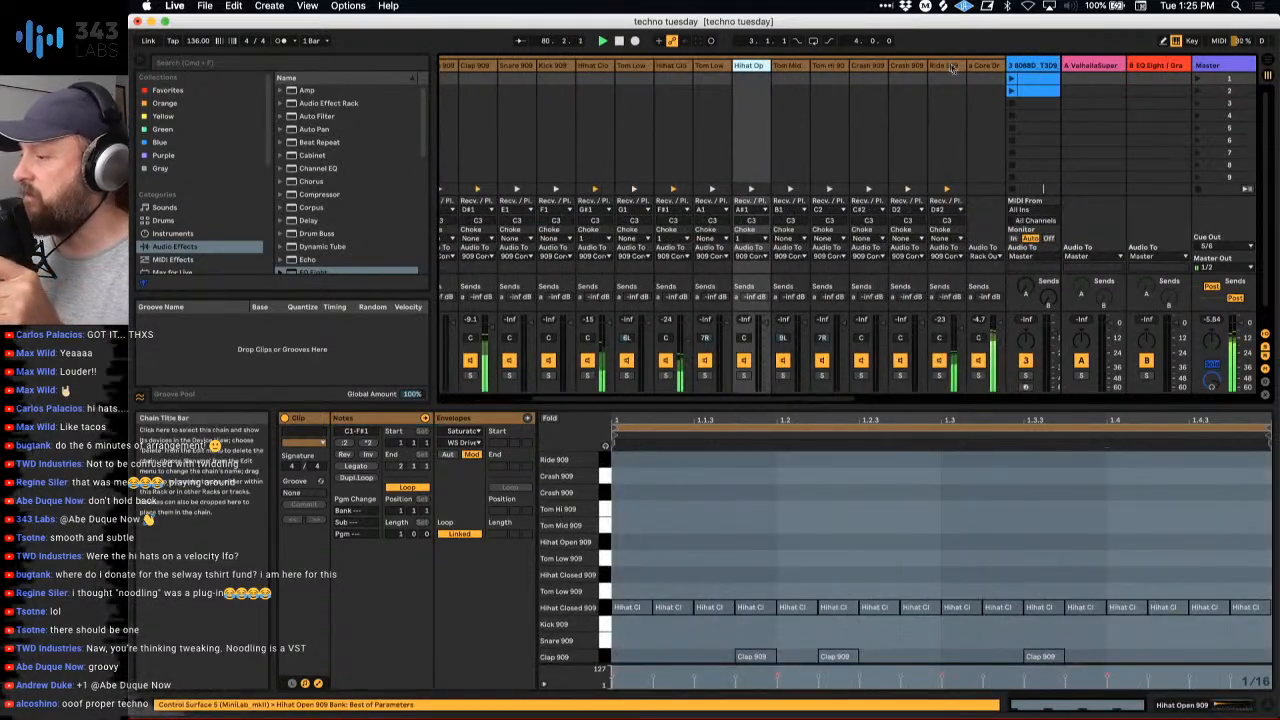
double_click(947, 69)
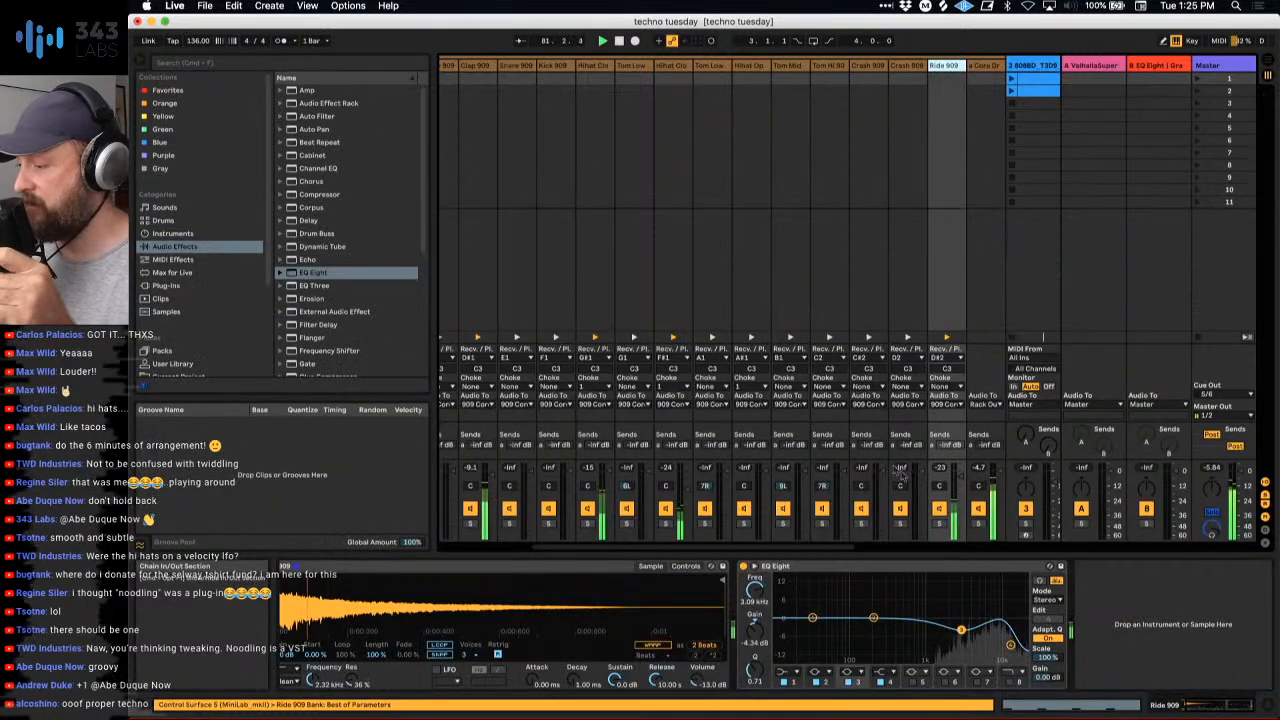
click(686, 566)
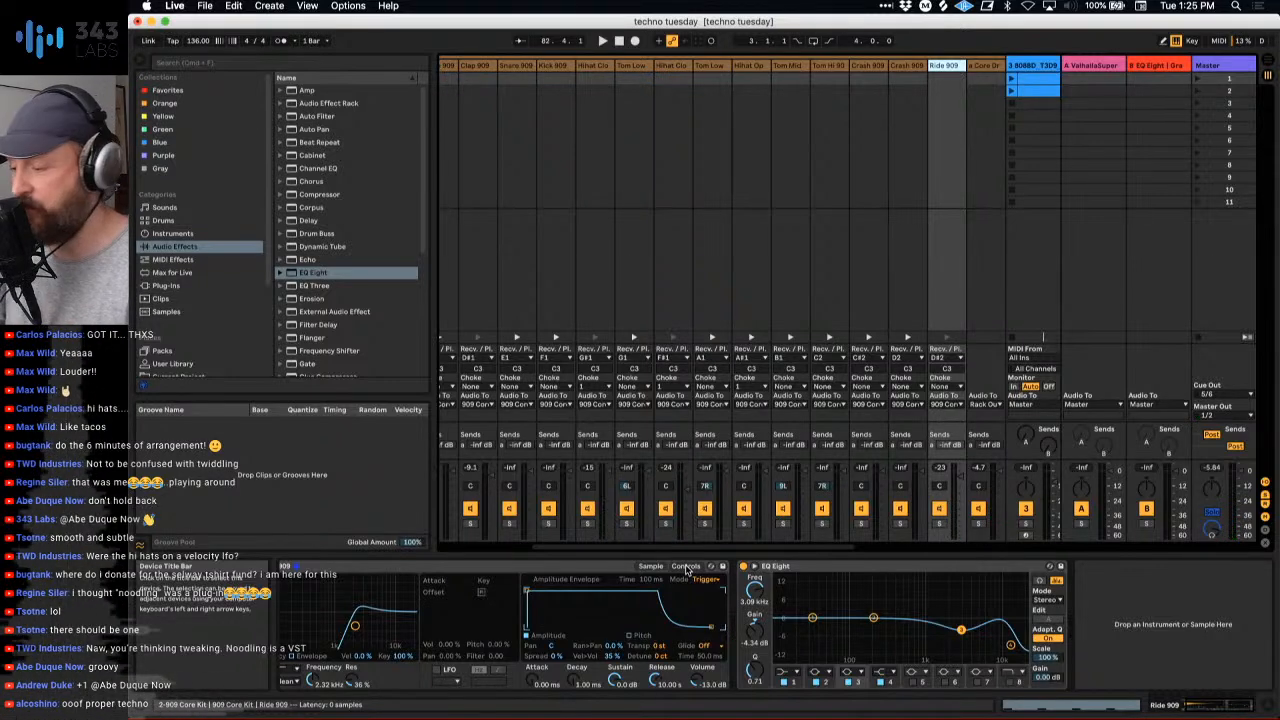
- Return to the arrangement, play the ride clip from bar 73 on track 2 and show the Ride 909 Transpose automation
key(Tab)
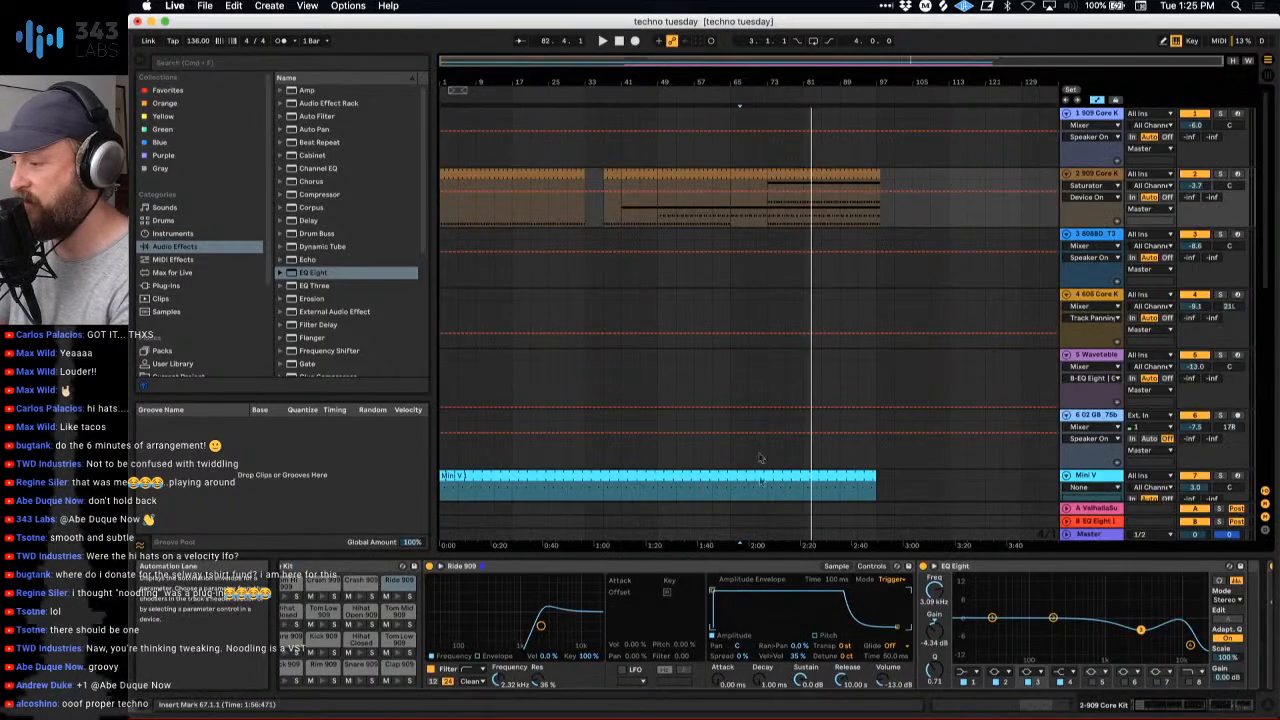
key(Tab)
scroll(830, 312, right, 4)
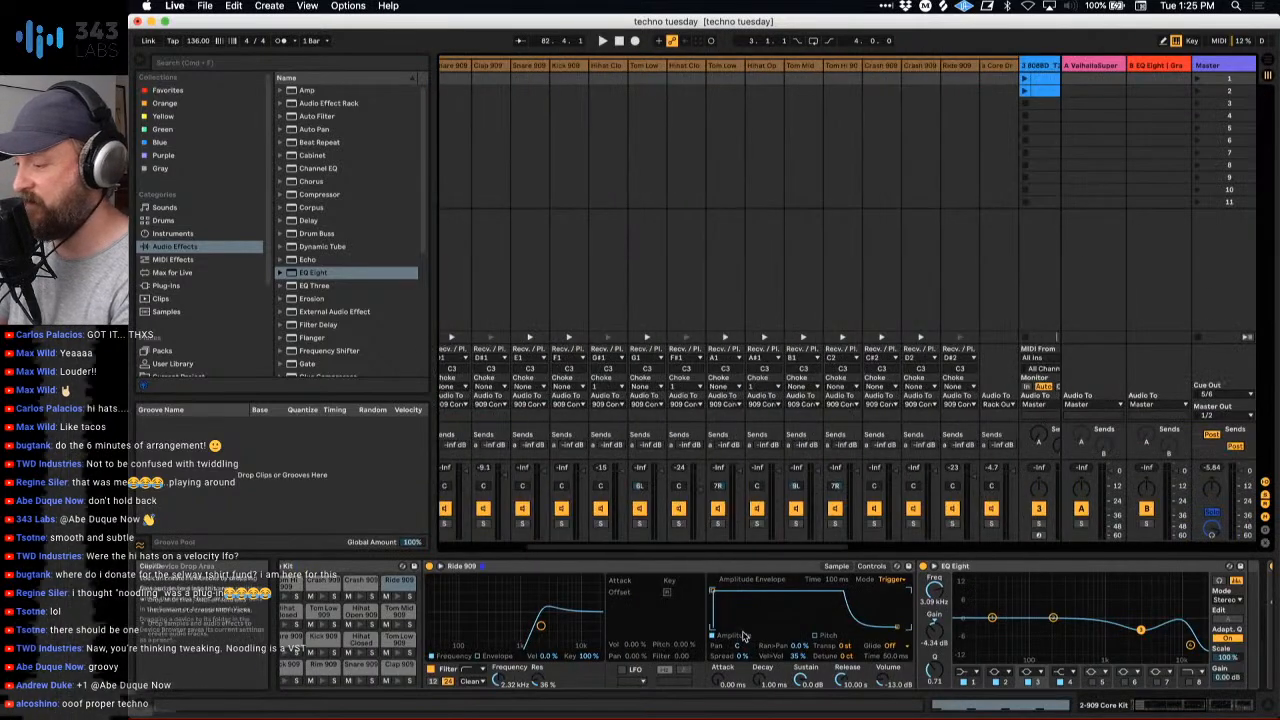
scroll(744, 636, right, 2)
key(Tab)
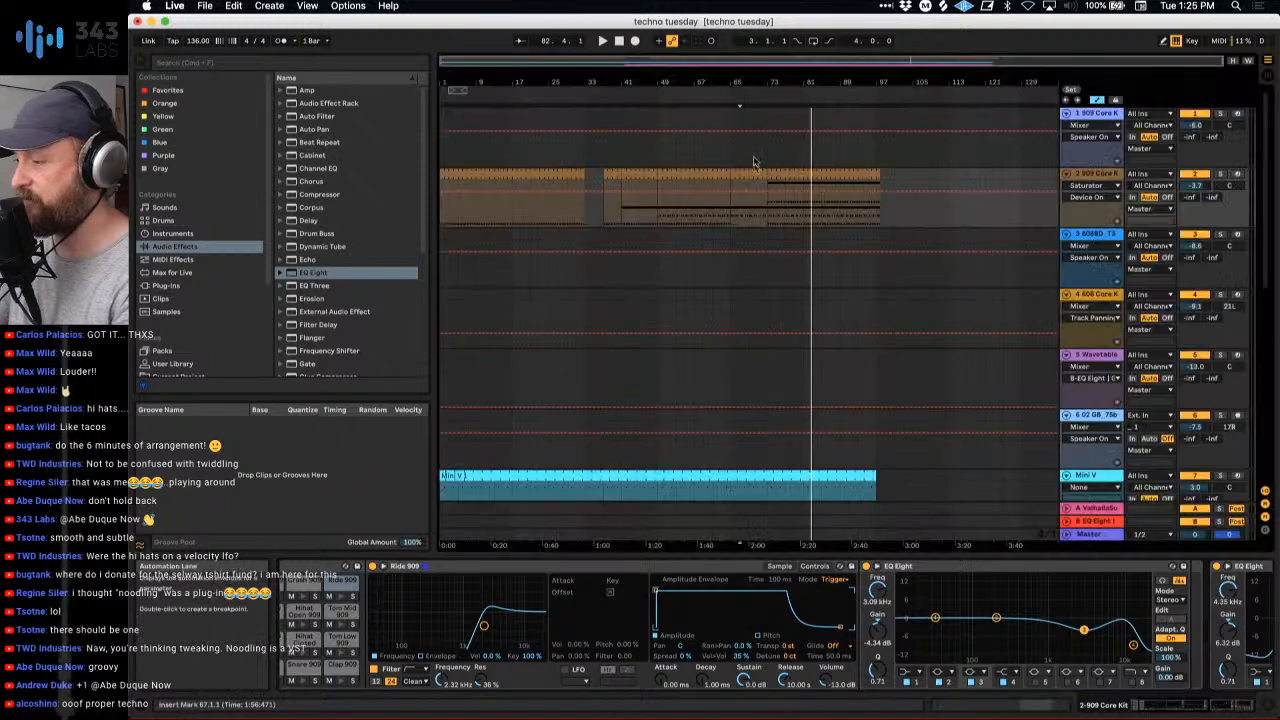
click(820, 175)
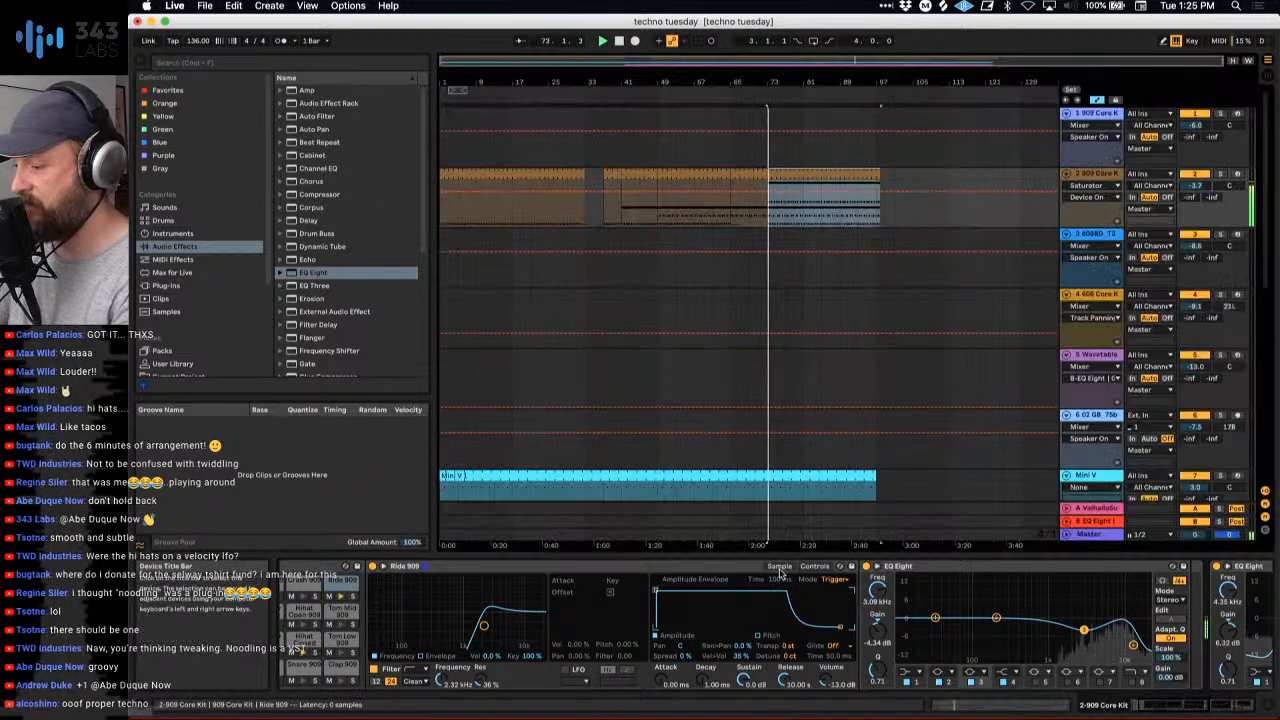
drag(788, 646, 788, 664)
right_click(792, 646)
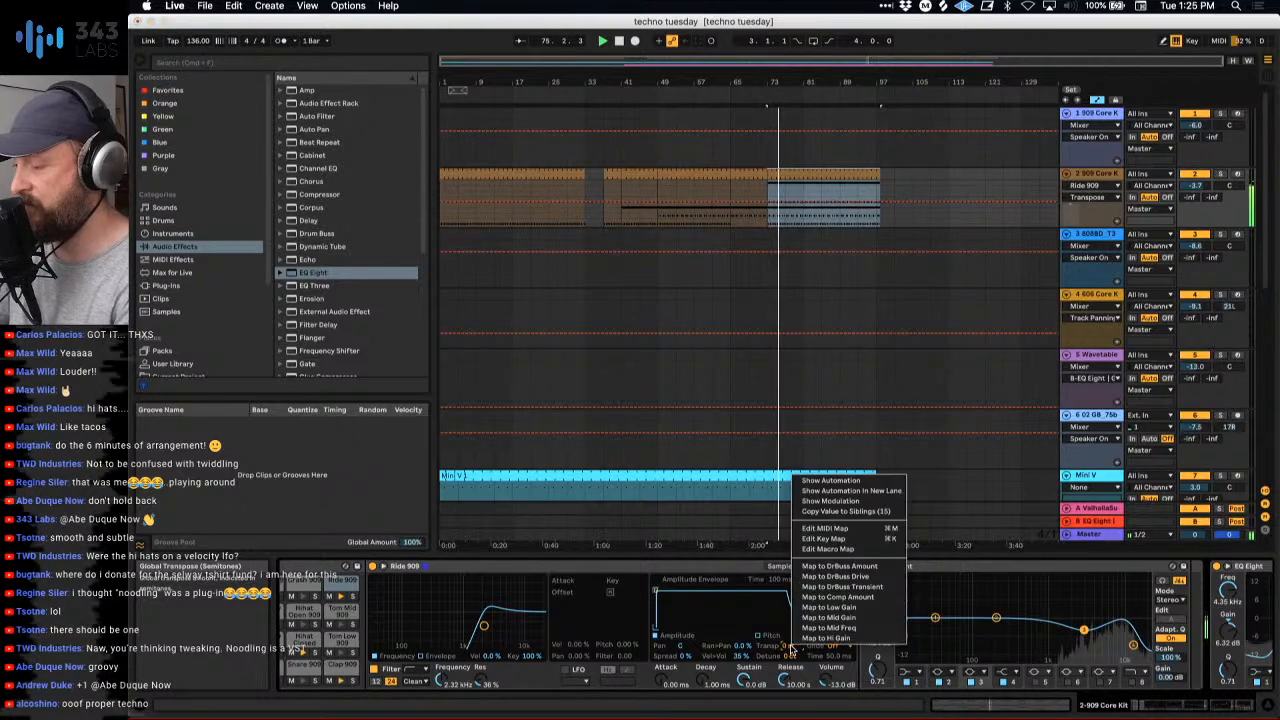
click(820, 482)
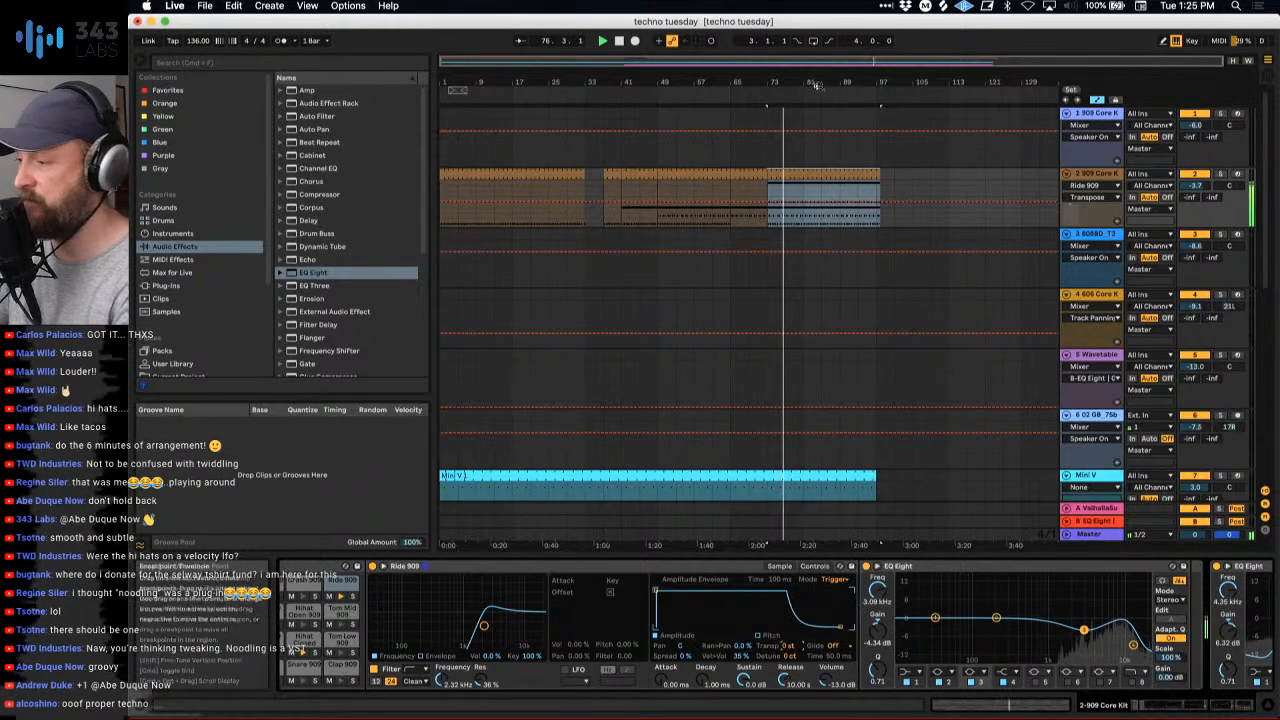
- Automate Ride 909 Transpose up to +2 st over bars 80 to 82 and back to 0 st by bar 87, and duplicate bars 80 to 89
drag(829, 83, 829, 124)
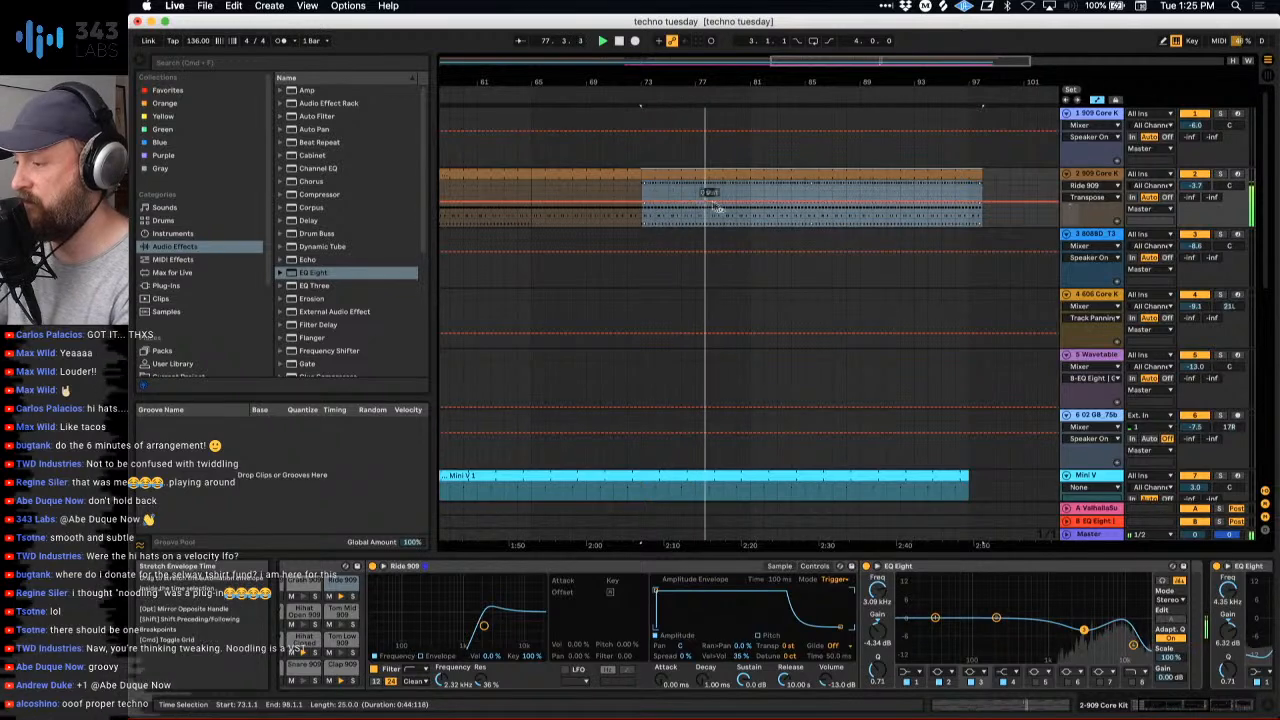
drag(743, 77, 743, 136)
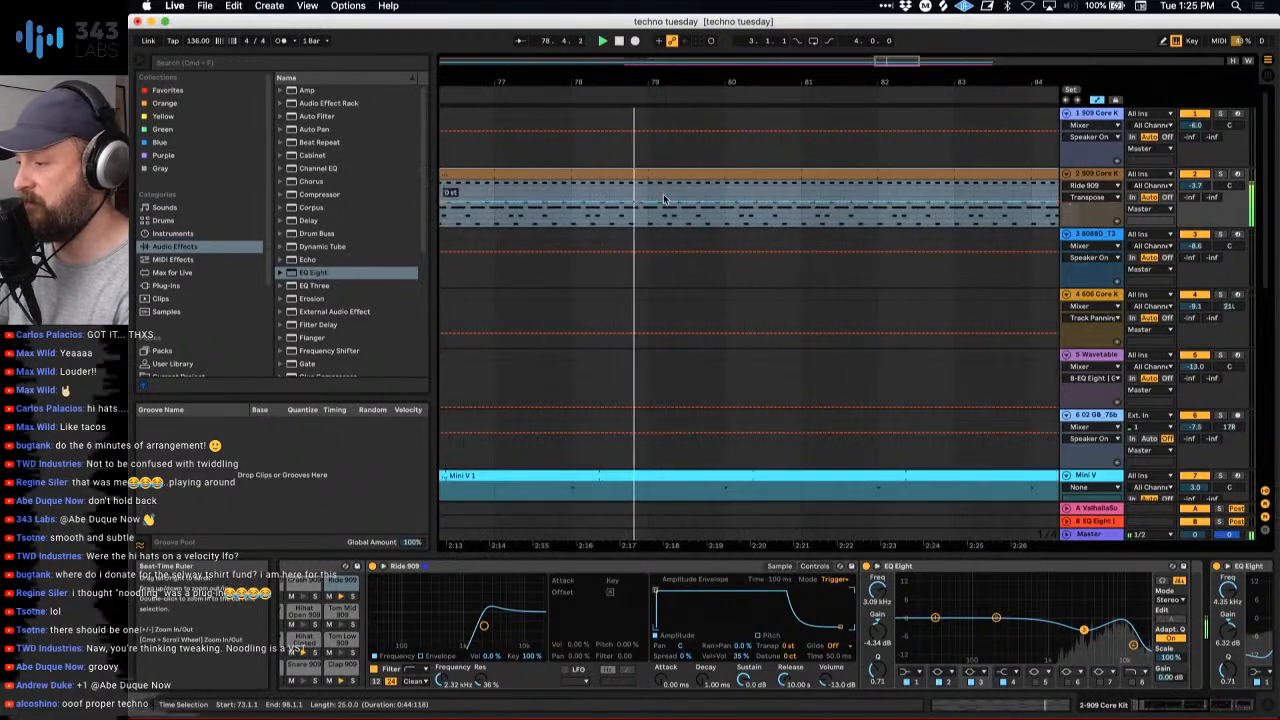
click(727, 202)
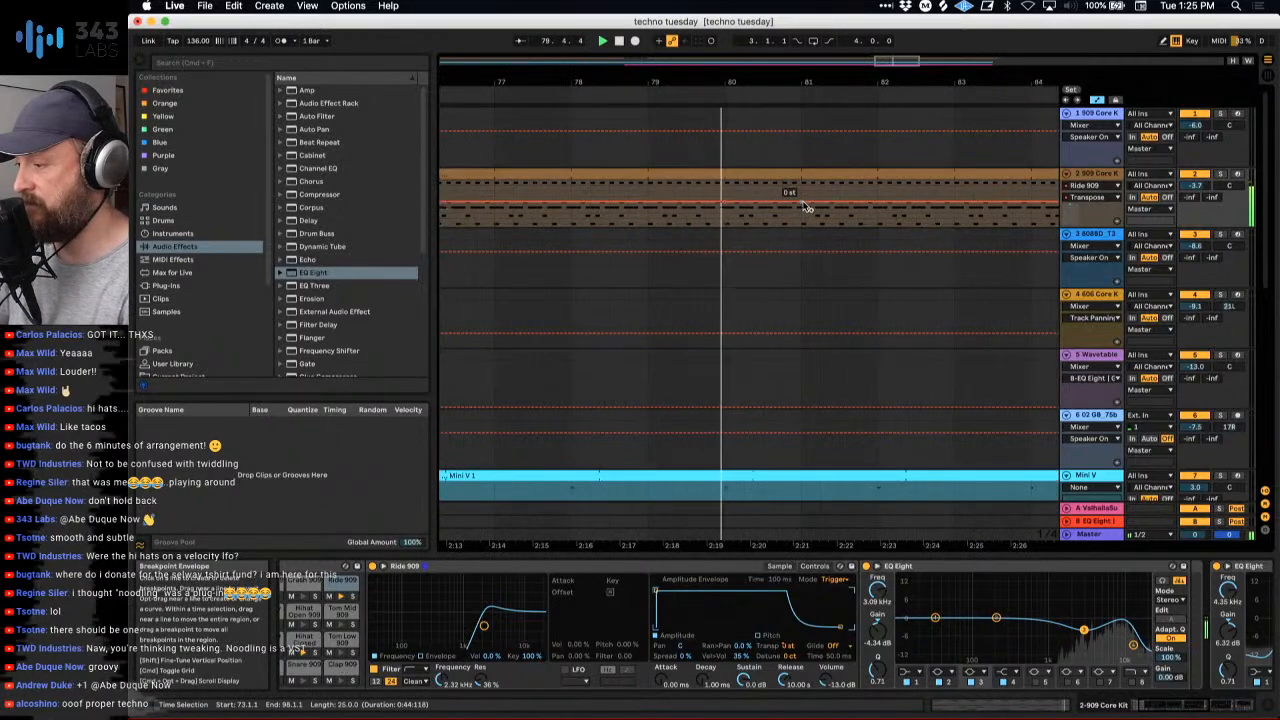
drag(804, 202, 801, 196)
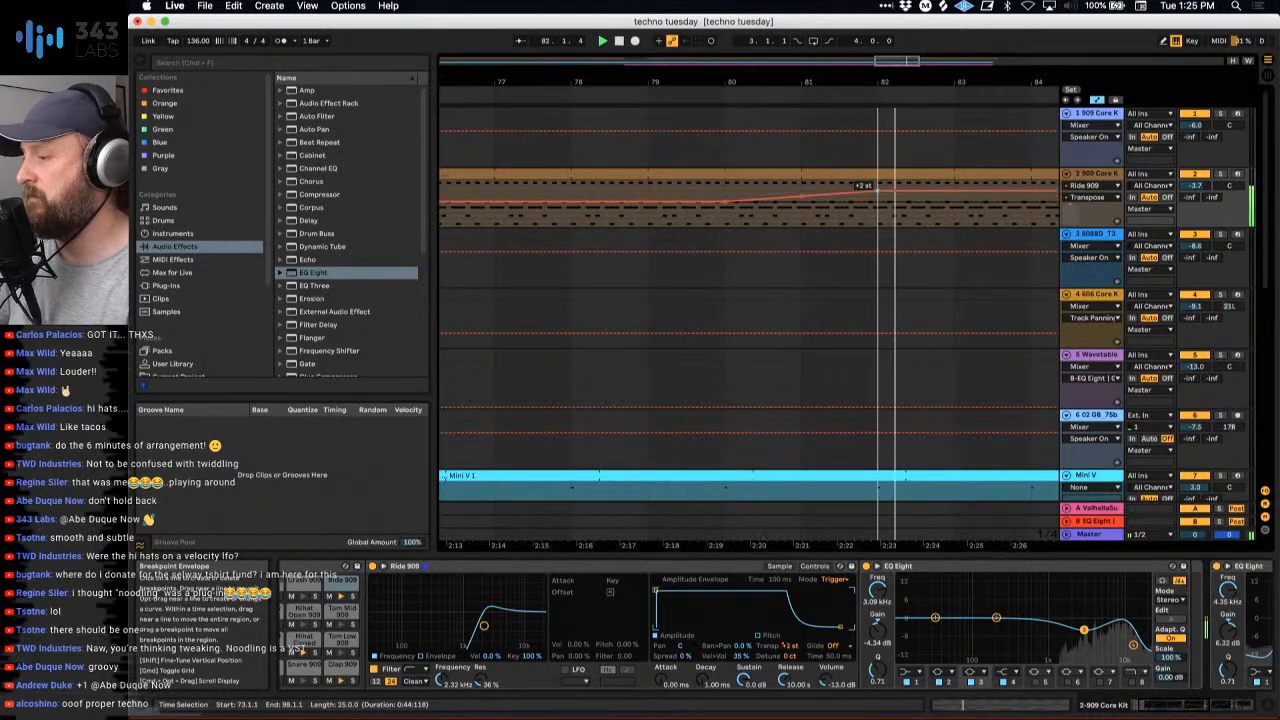
drag(877, 81, 597, 80)
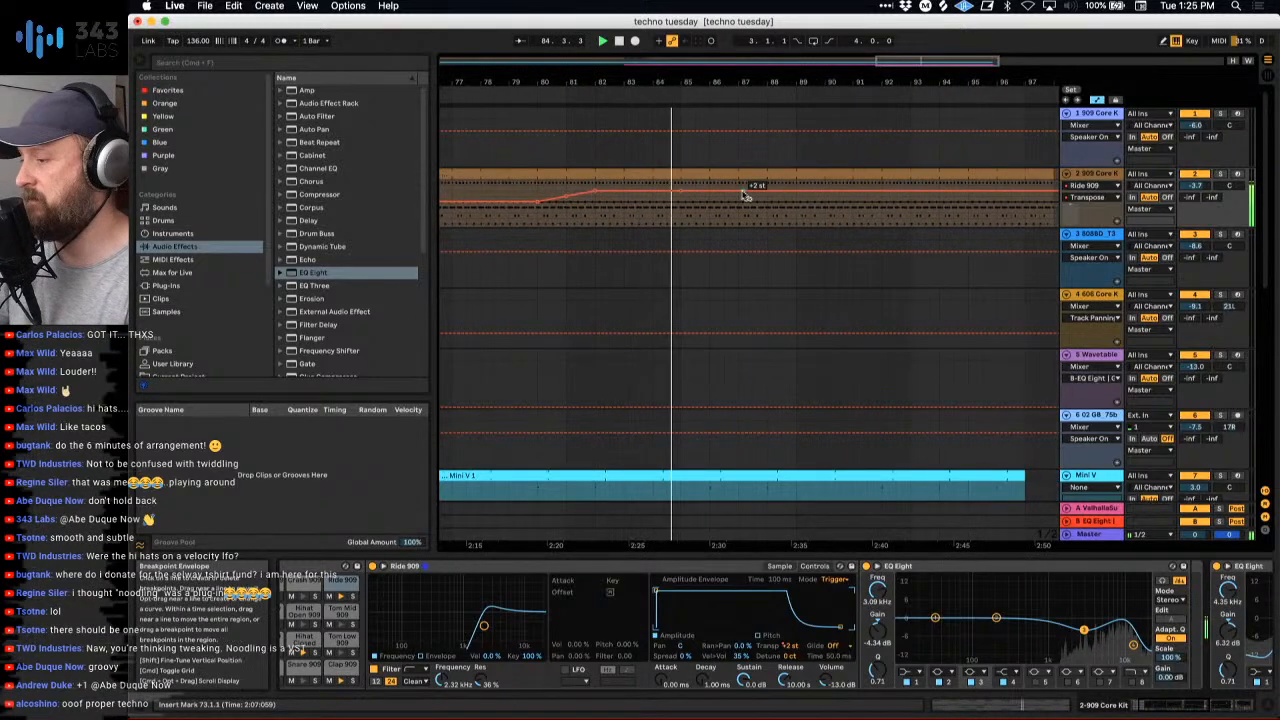
drag(743, 196, 738, 205)
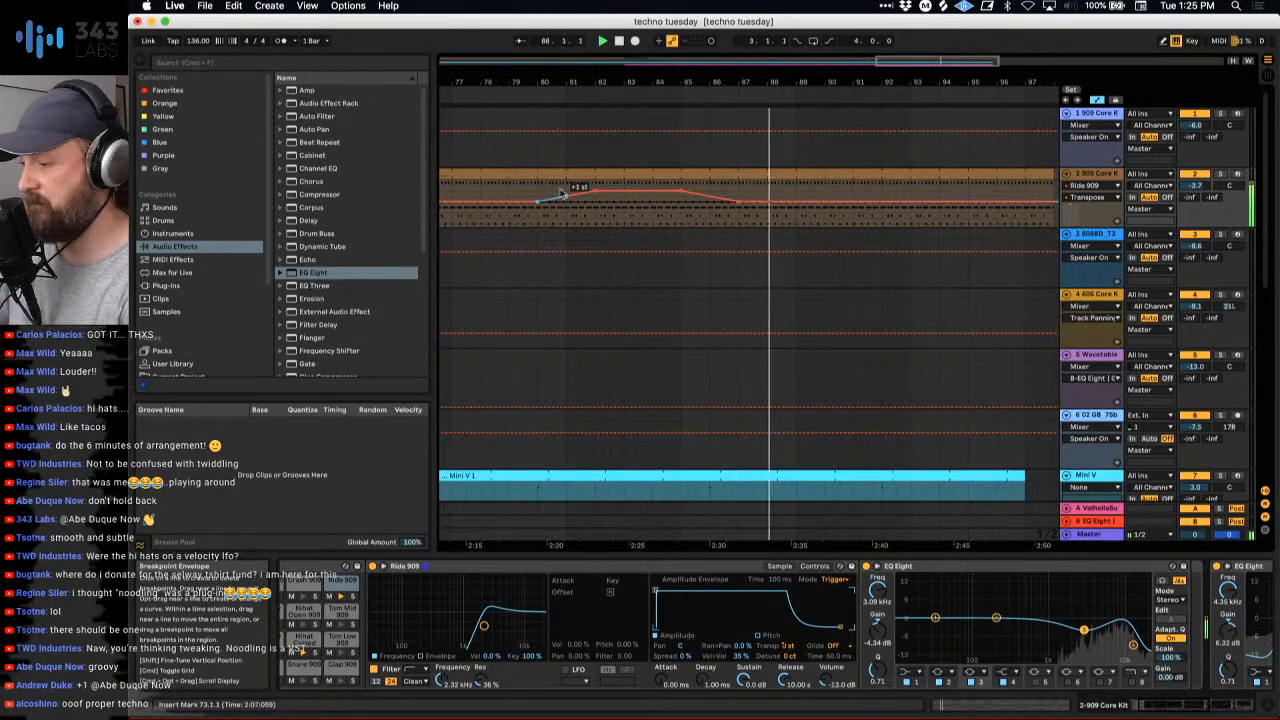
drag(540, 198, 795, 200)
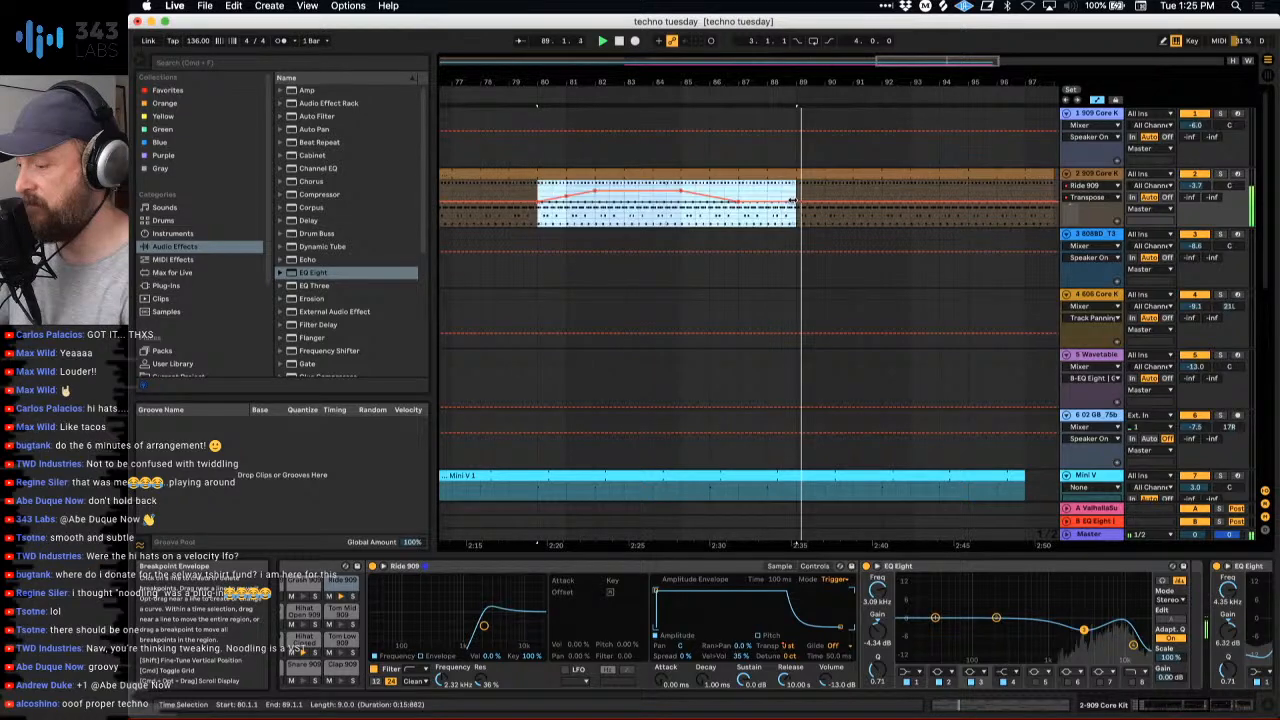
key(super+d)
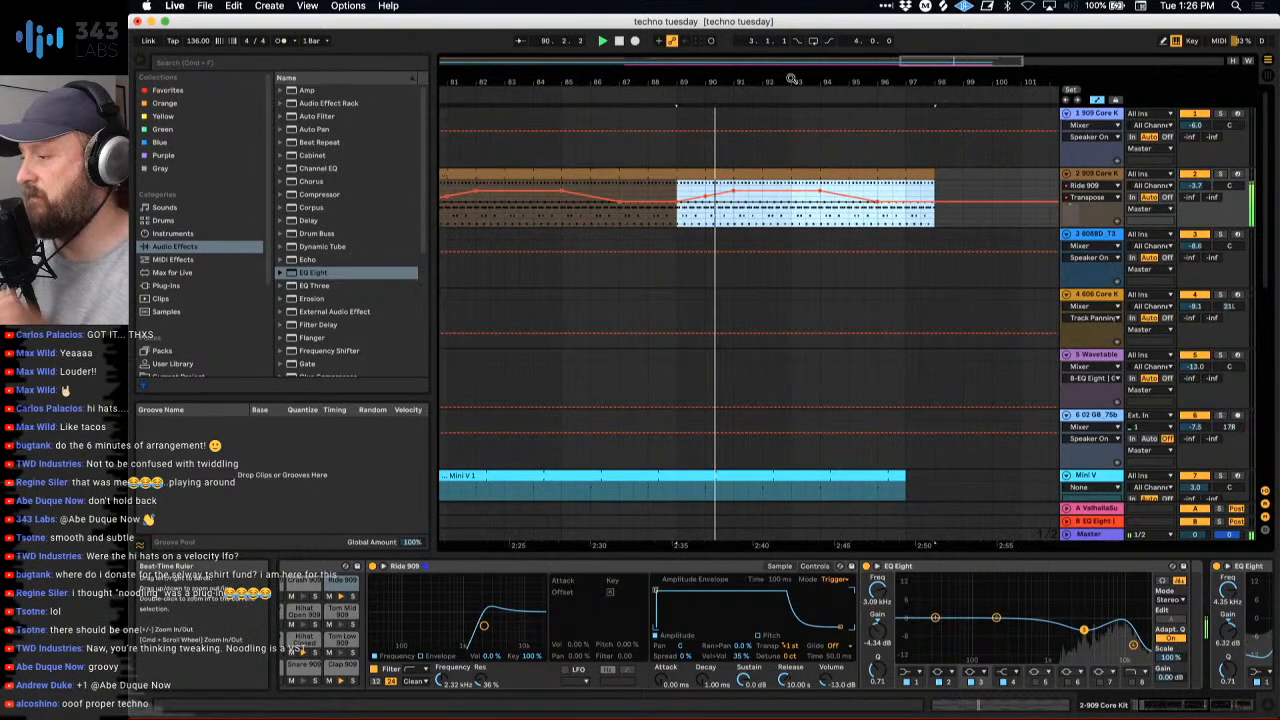
- Shorten the ride clip on track 2 to end at bar 97, in line with the Mini V clip, and stop playback
drag(791, 78, 793, 79)
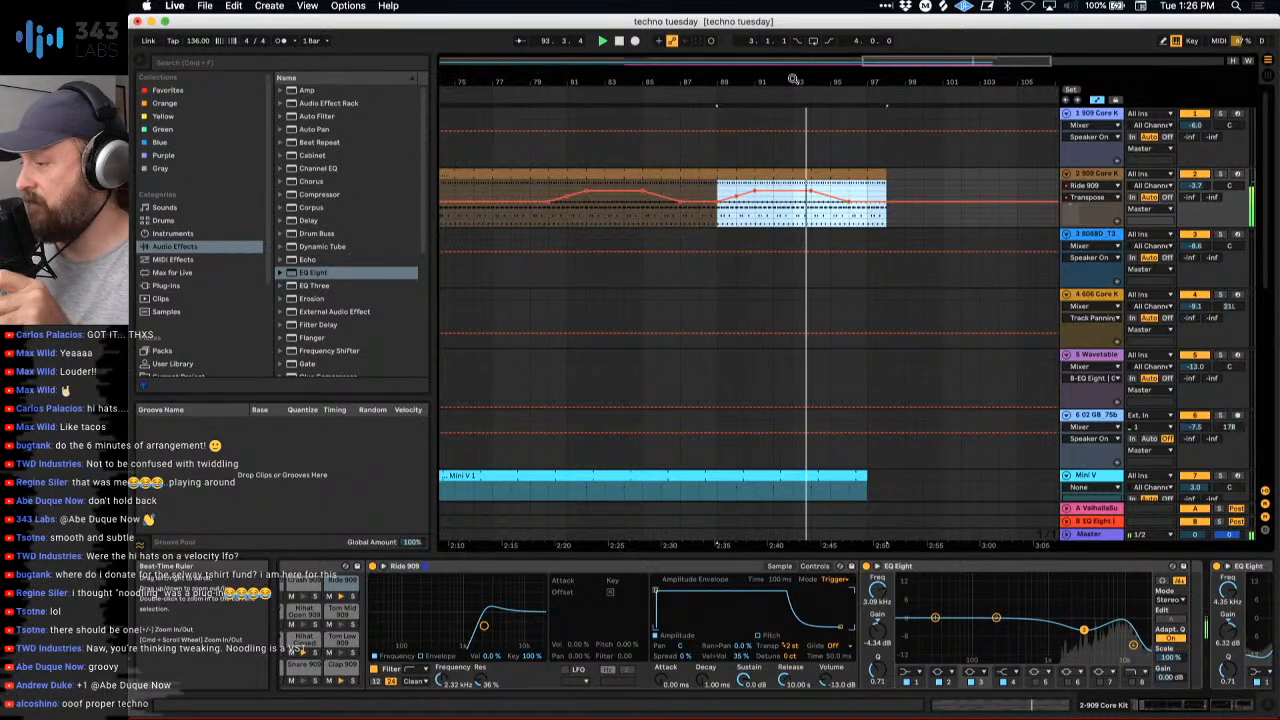
drag(885, 175, 867, 175)
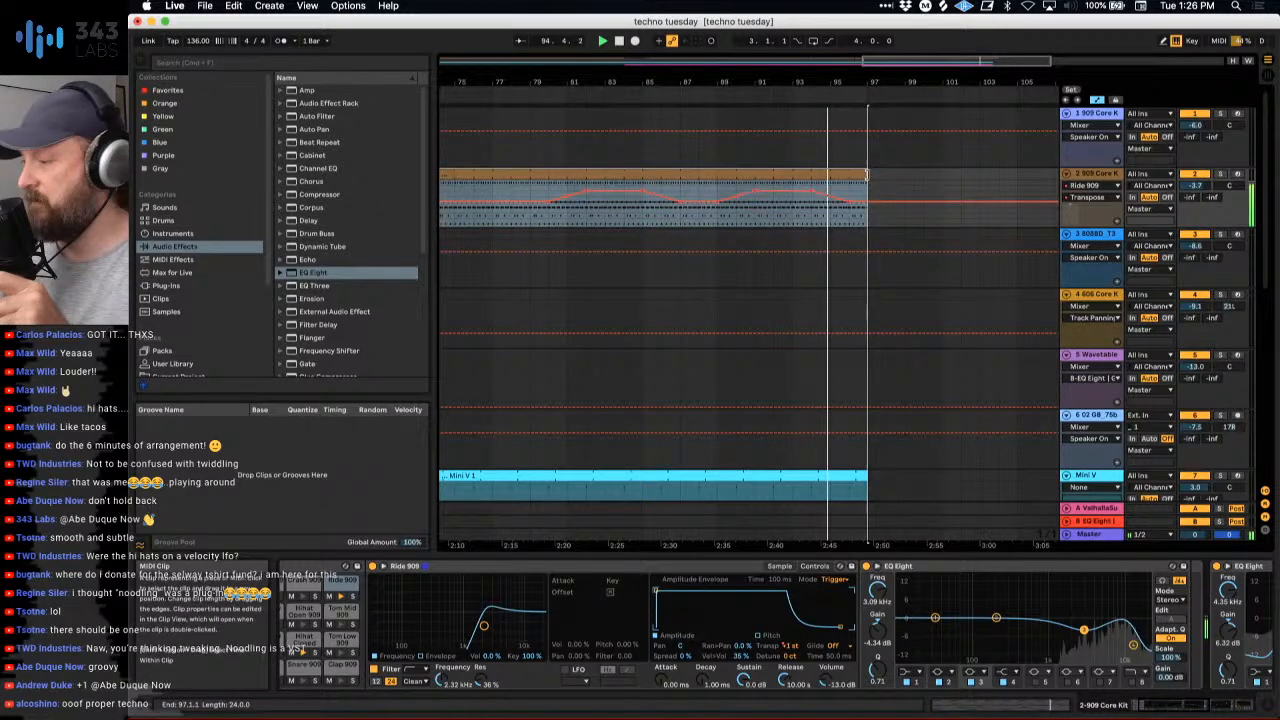
mouse_move(862, 82)
mouse_down()
mouse_move(776, 79)
mouse_move(842, 84)
mouse_up()
key(space)
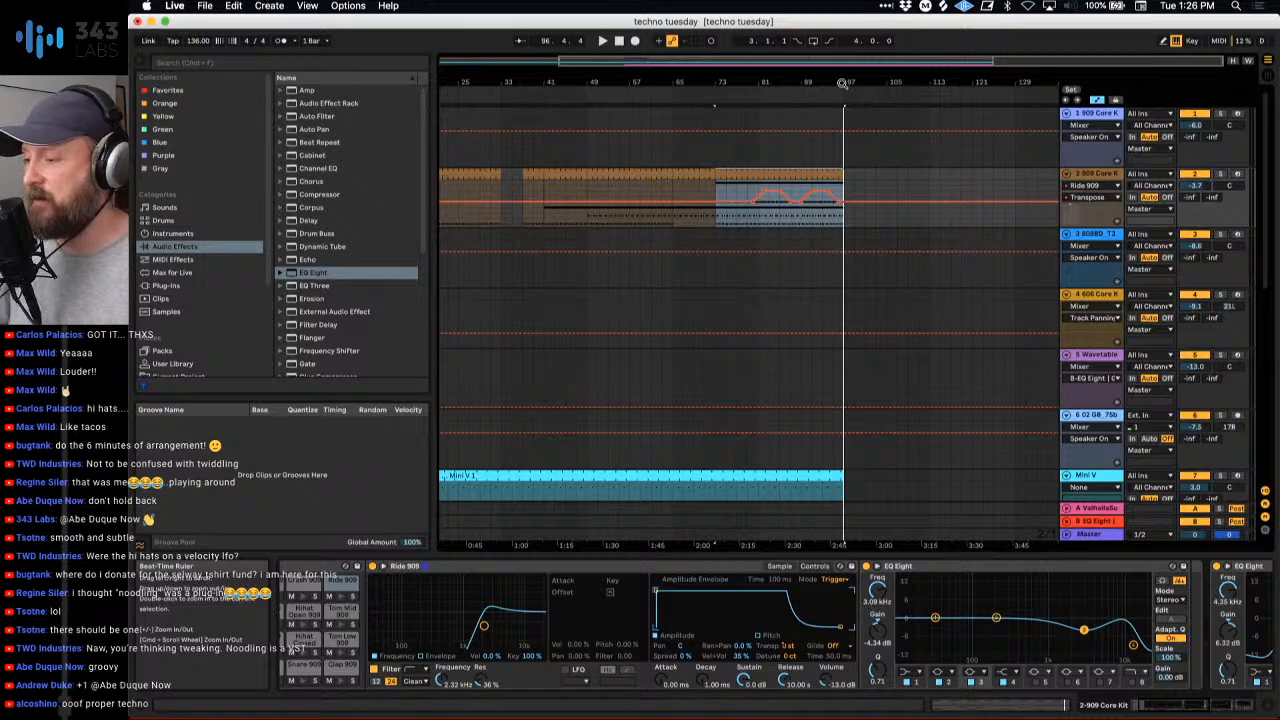
scroll(766, 337, down, 5)
scroll(766, 337, left, 1)
scroll(768, 338, up, 5)
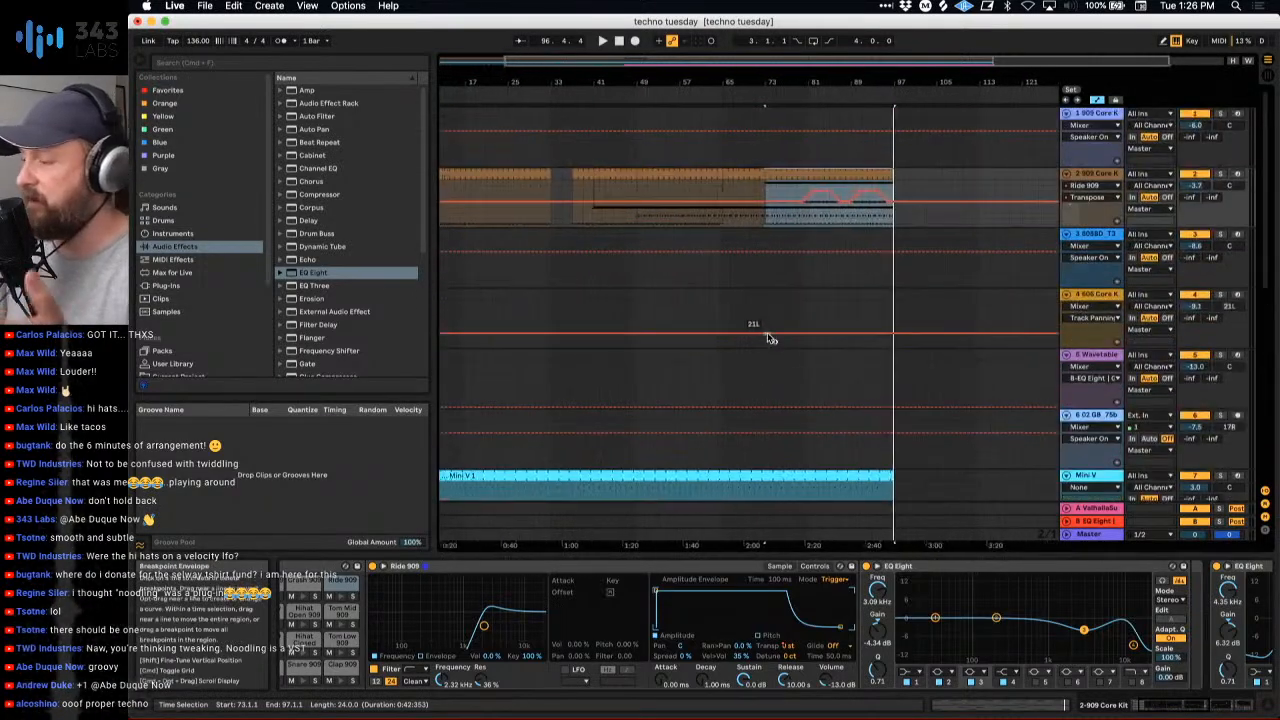
scroll(768, 338, right, 1)
drag(812, 78, 813, 68)
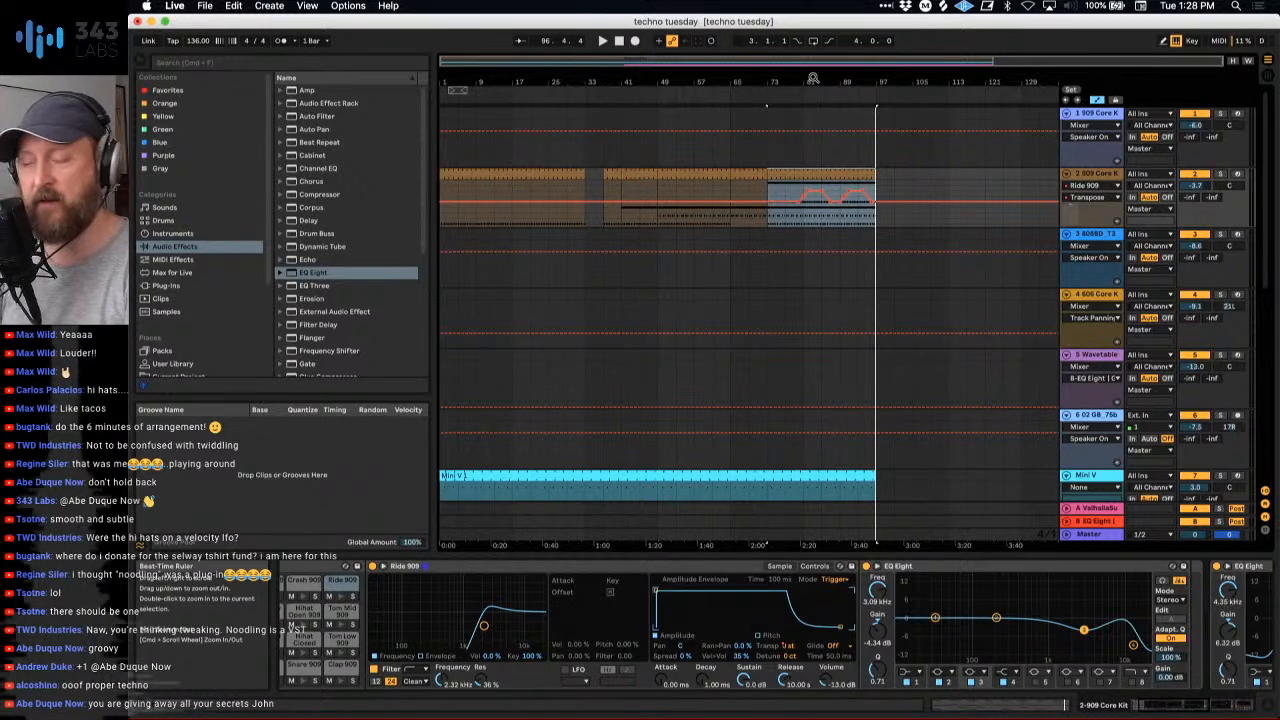
- Solo the F#1 Hihat Closed 909 chain in the Session view and compare its sound with the Flanger bypassed and re-enabled
key(Tab)
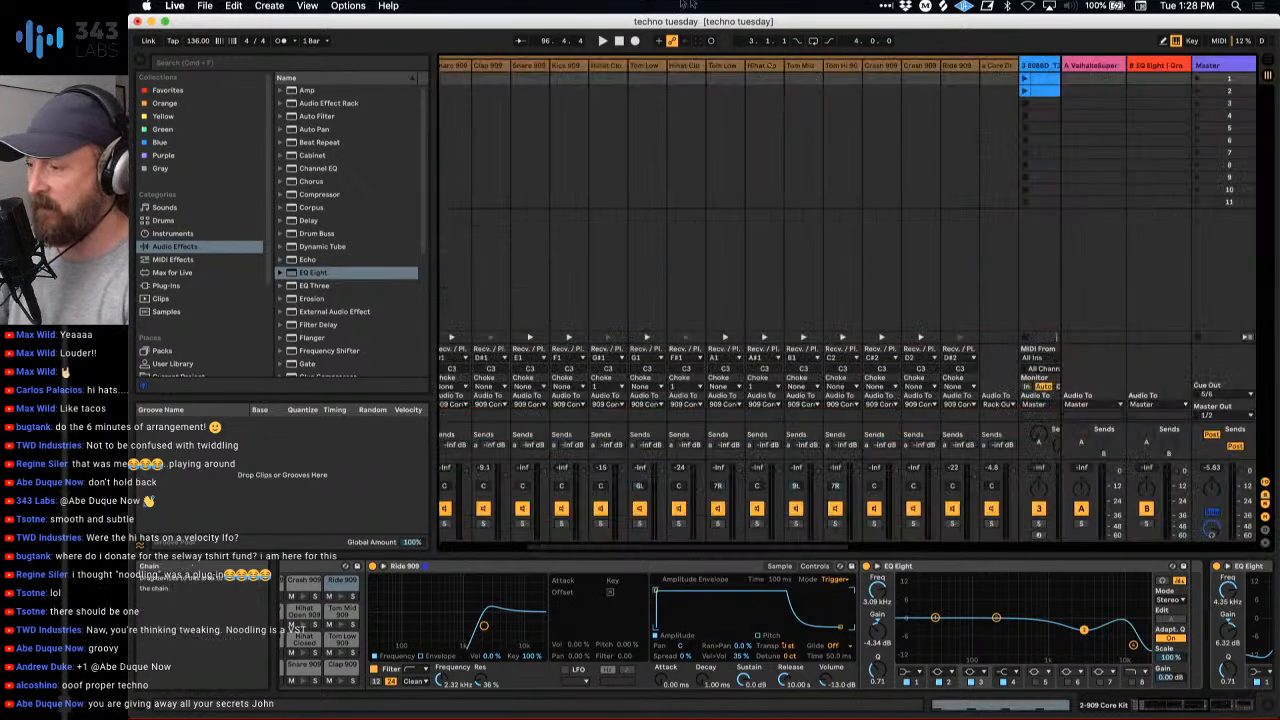
scroll(935, 357, left, 1)
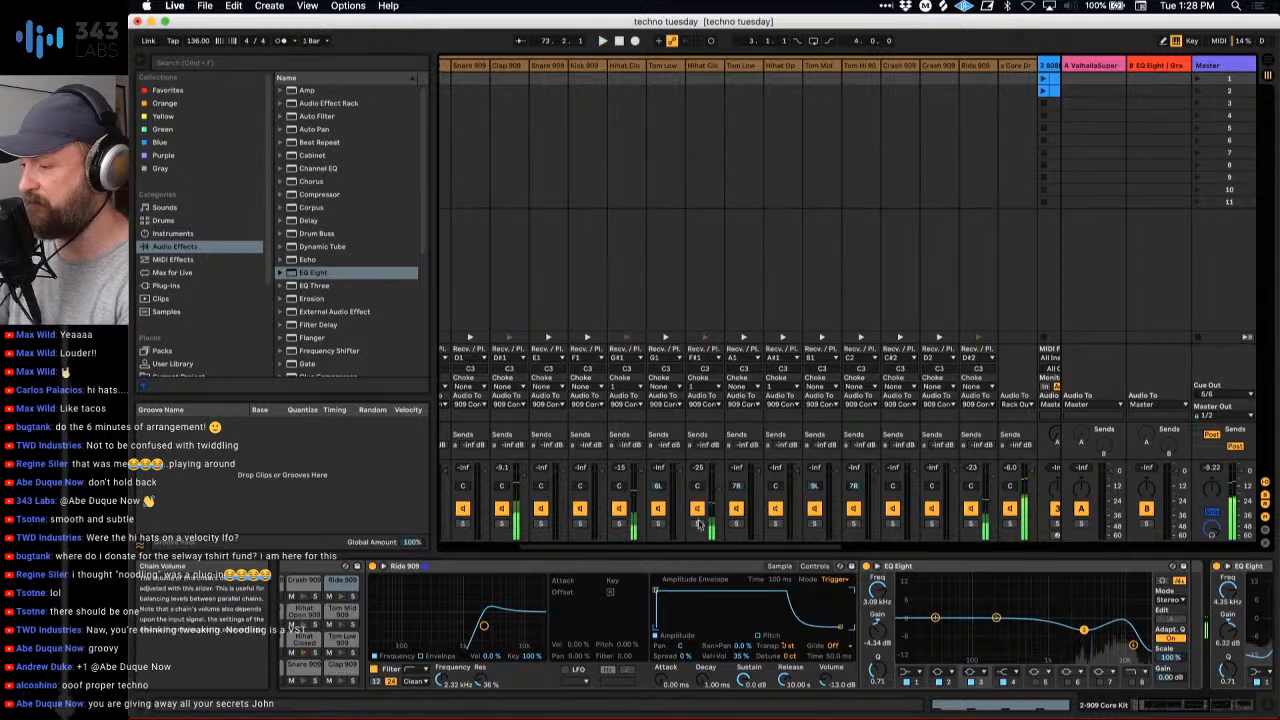
click(705, 67)
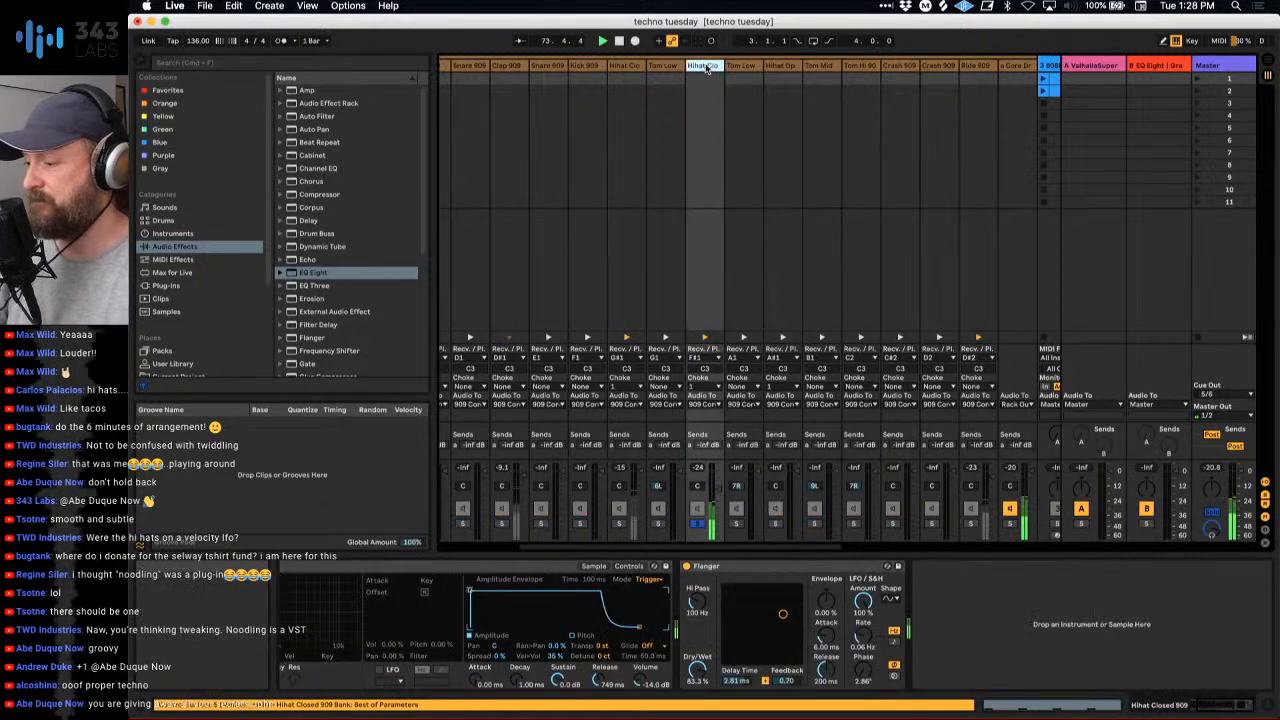
click(687, 567)
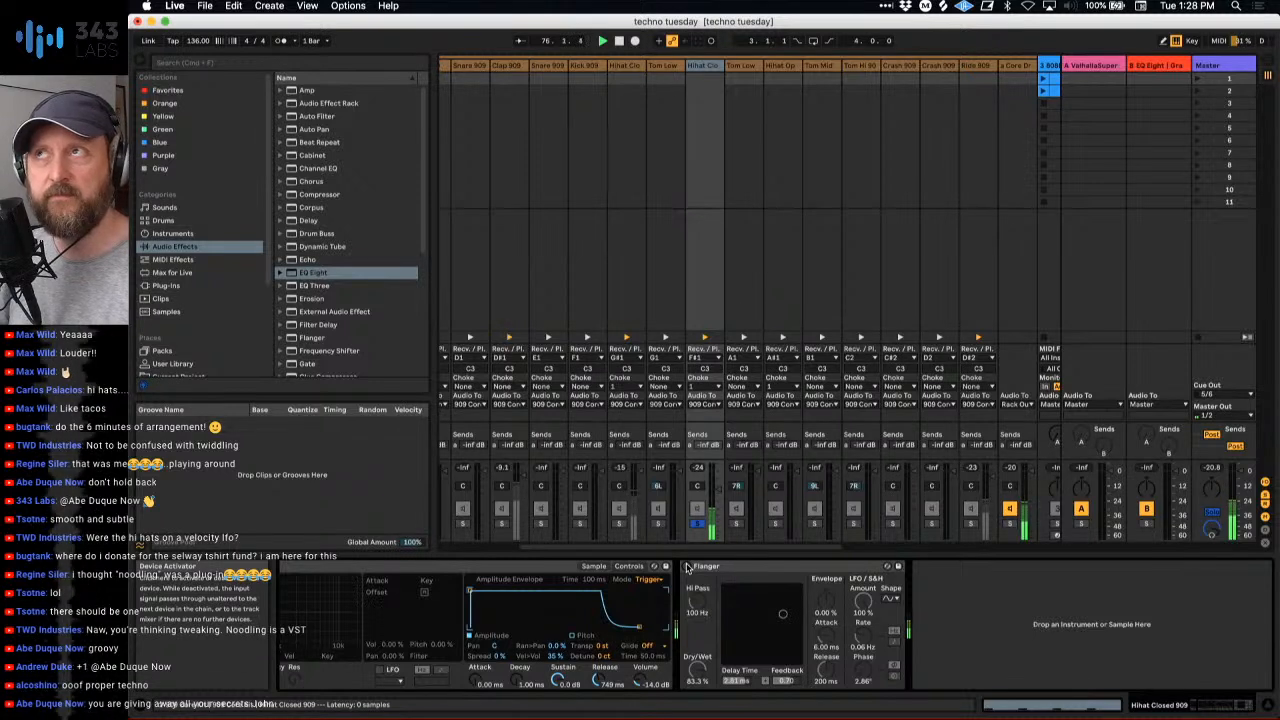
click(687, 567)
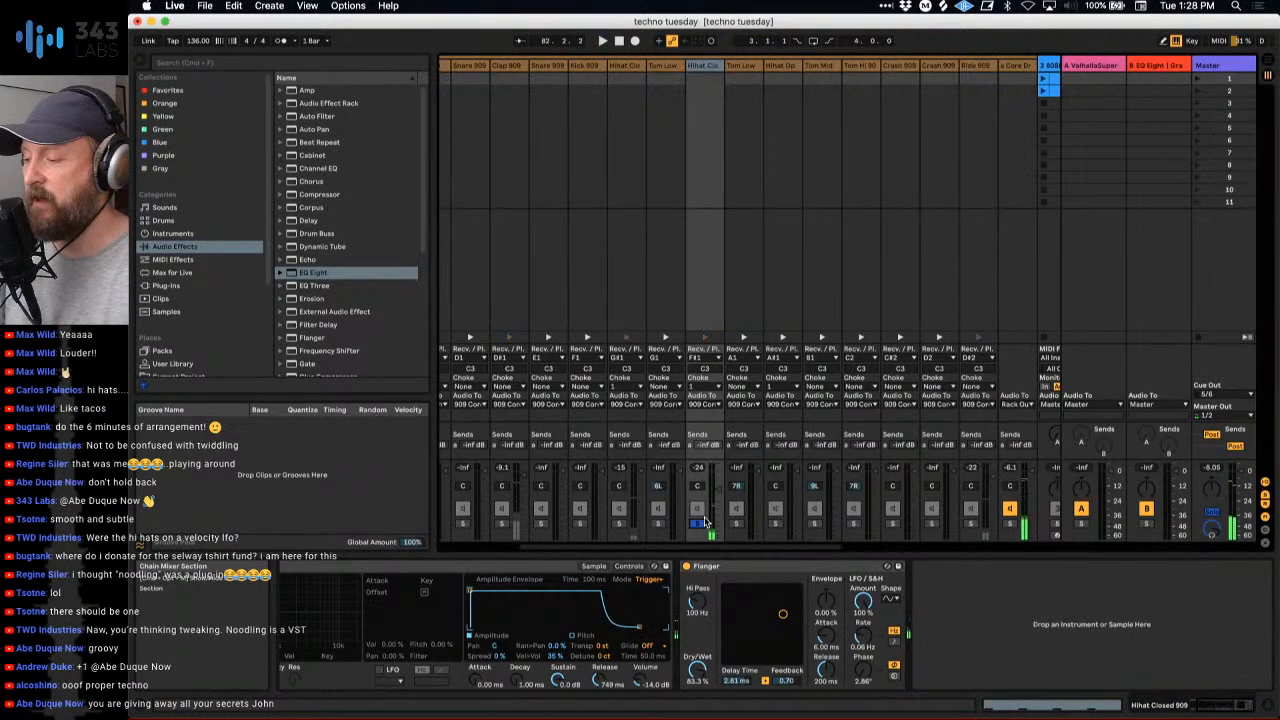
- Open the hi-hat and clap clip of track 2 in the note editor and select all its Hihat Closed 909 notes
scroll(524, 80, left, 5)
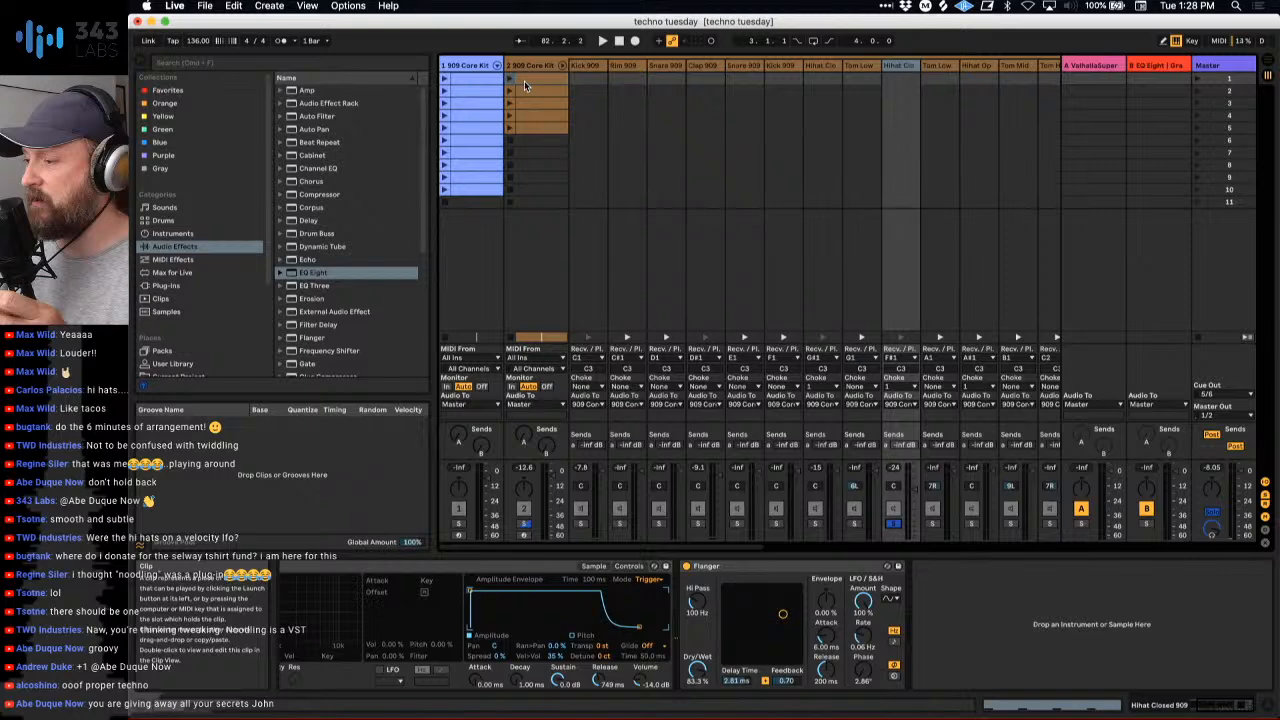
double_click(524, 80)
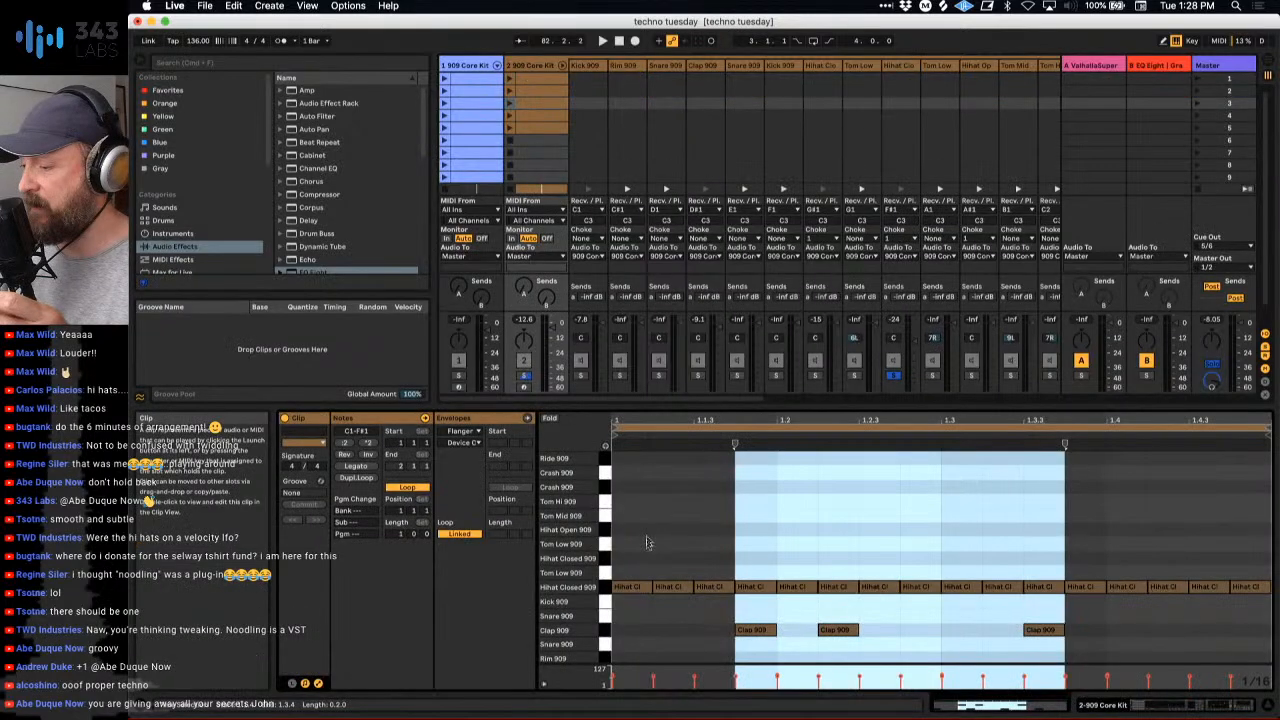
click(603, 587)
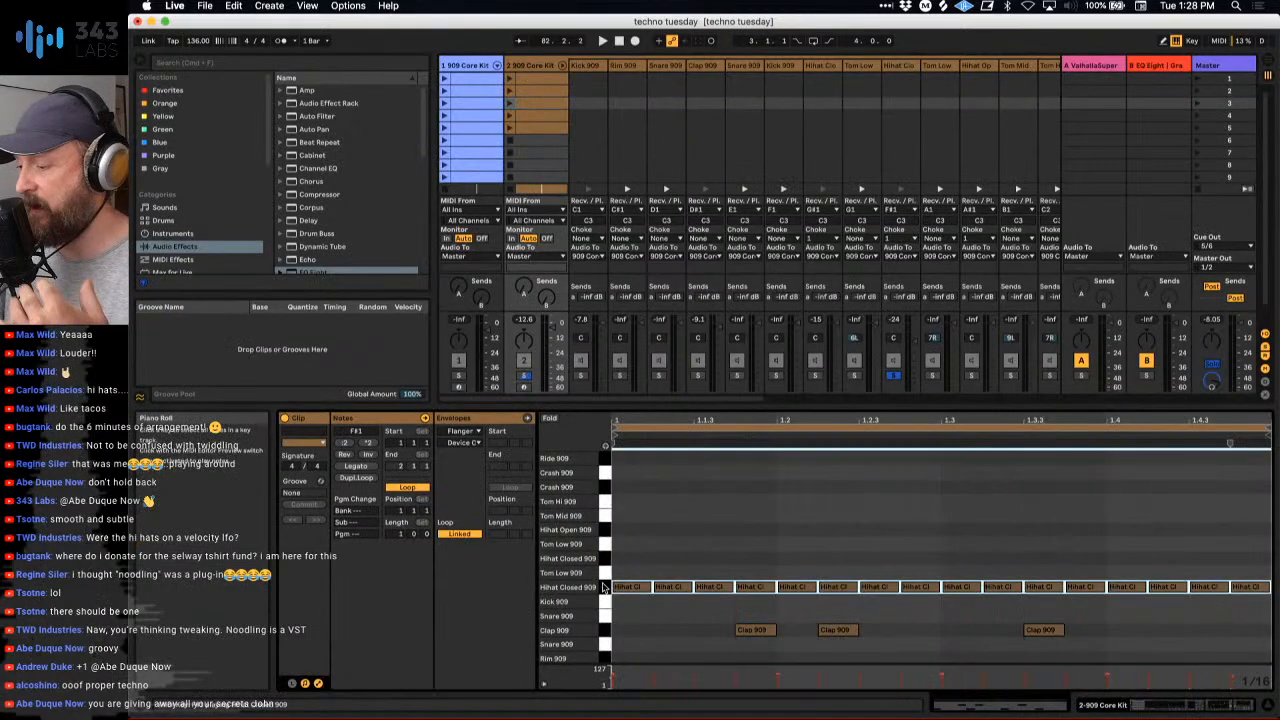
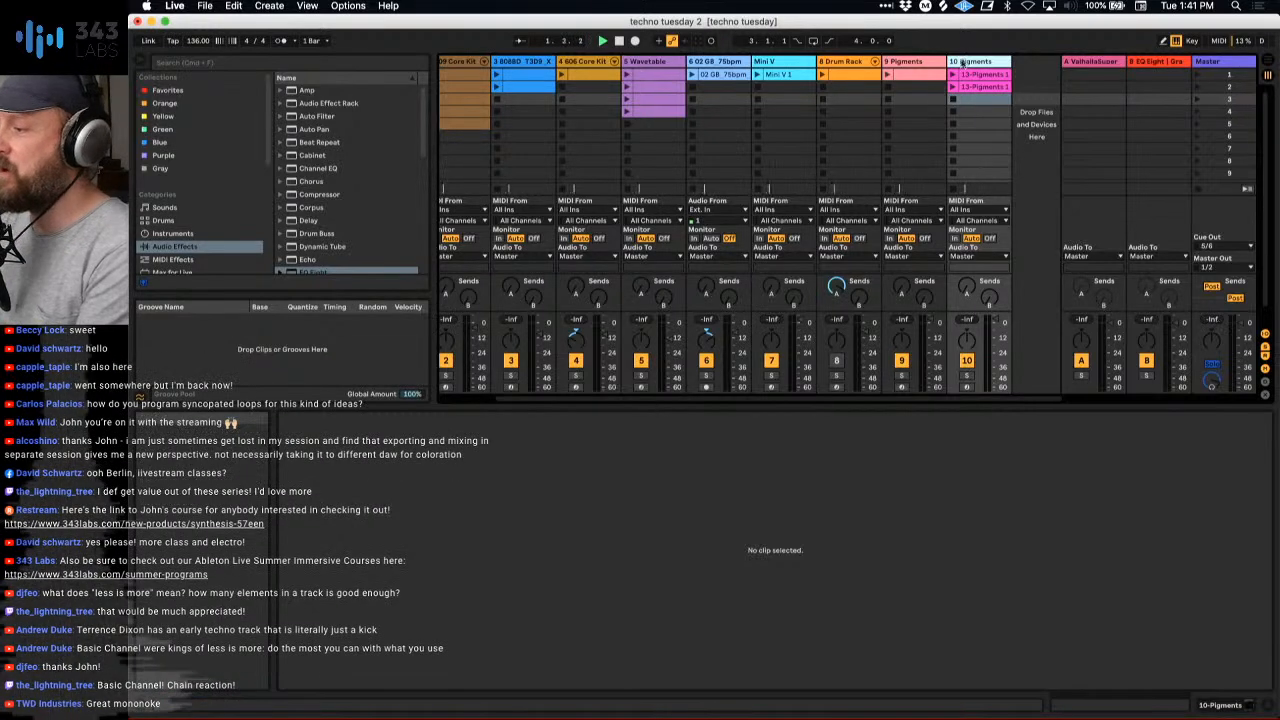
- Launch the first Pigments clip on track 10 and open that track's Pigments synth
scroll(705, 140, left, 3)
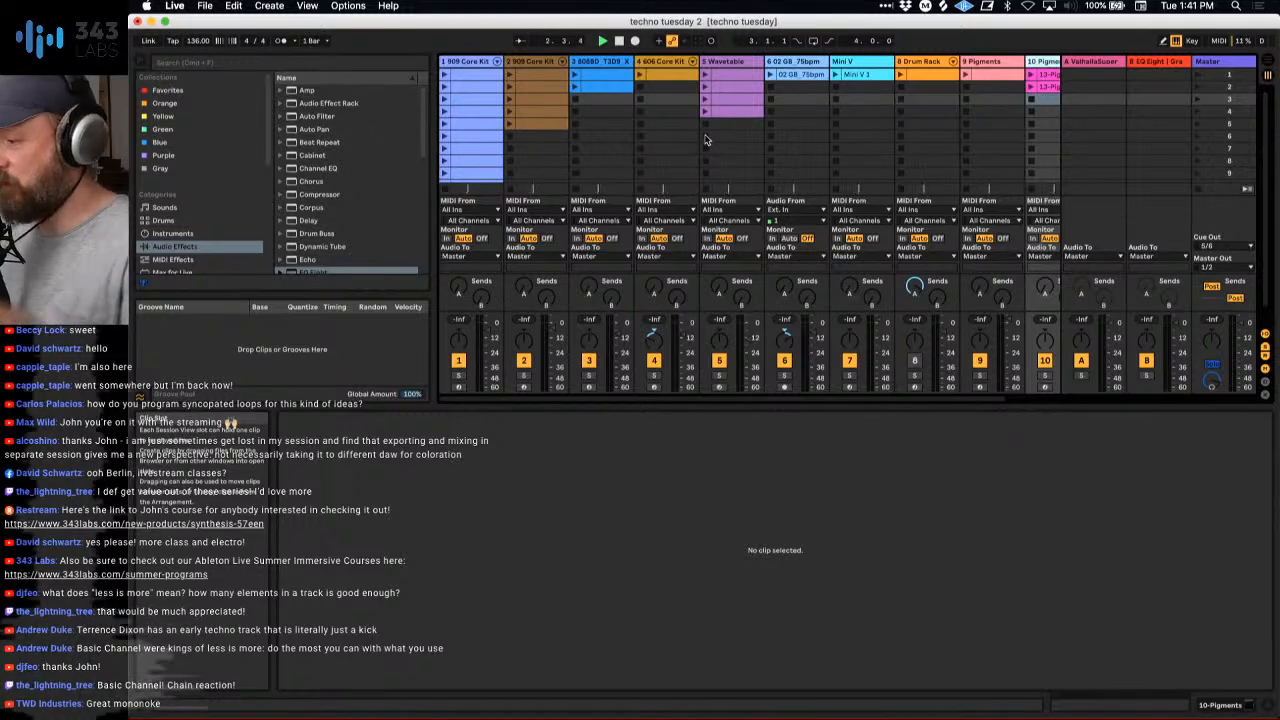
scroll(985, 130, right, 2)
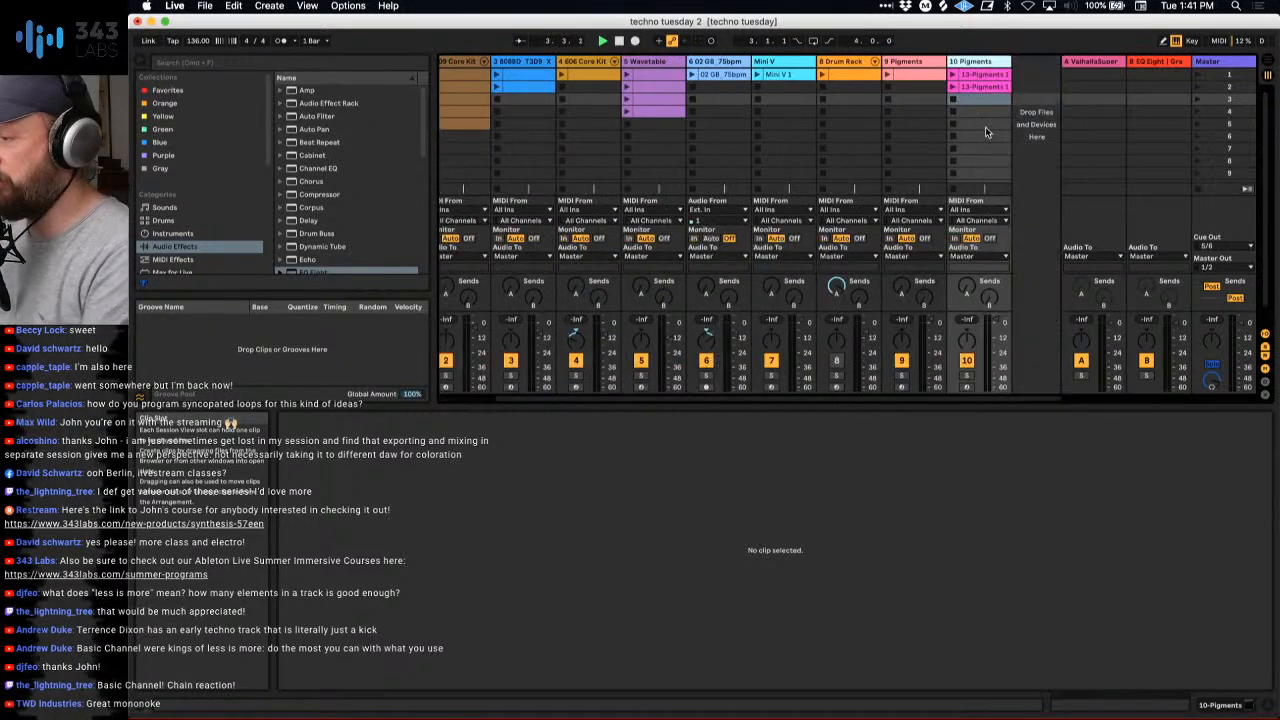
click(955, 75)
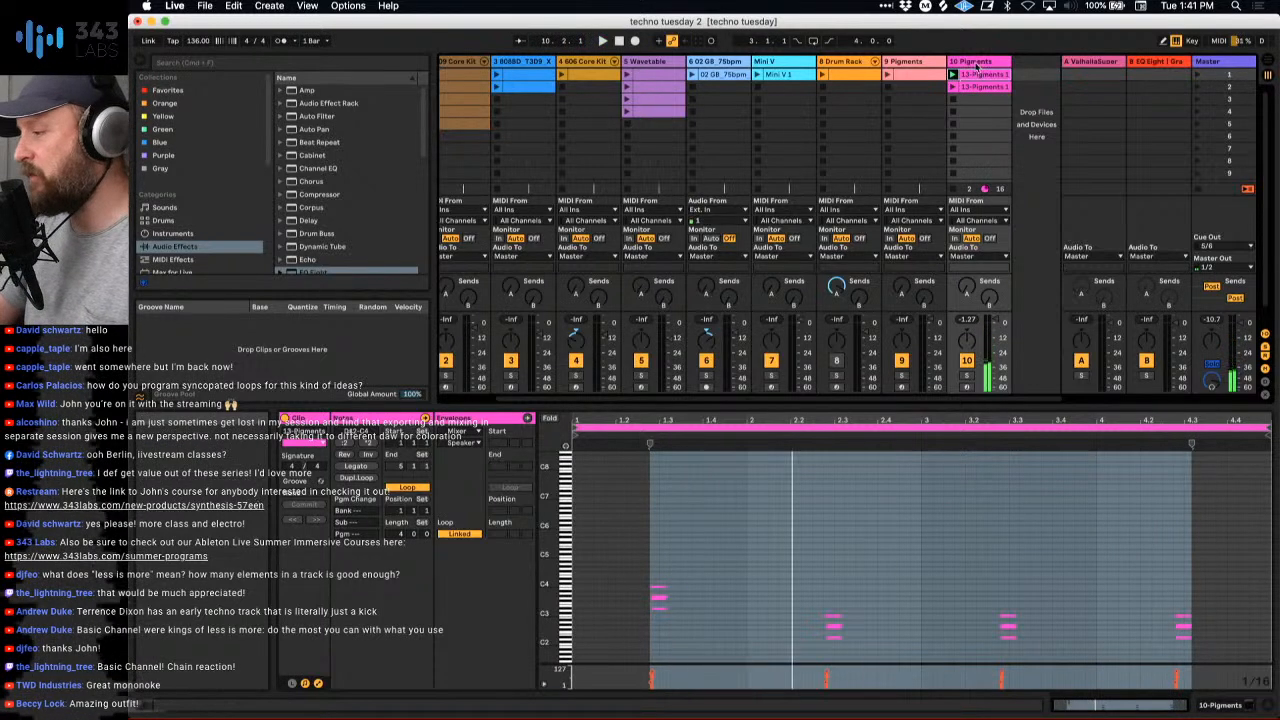
click(977, 66)
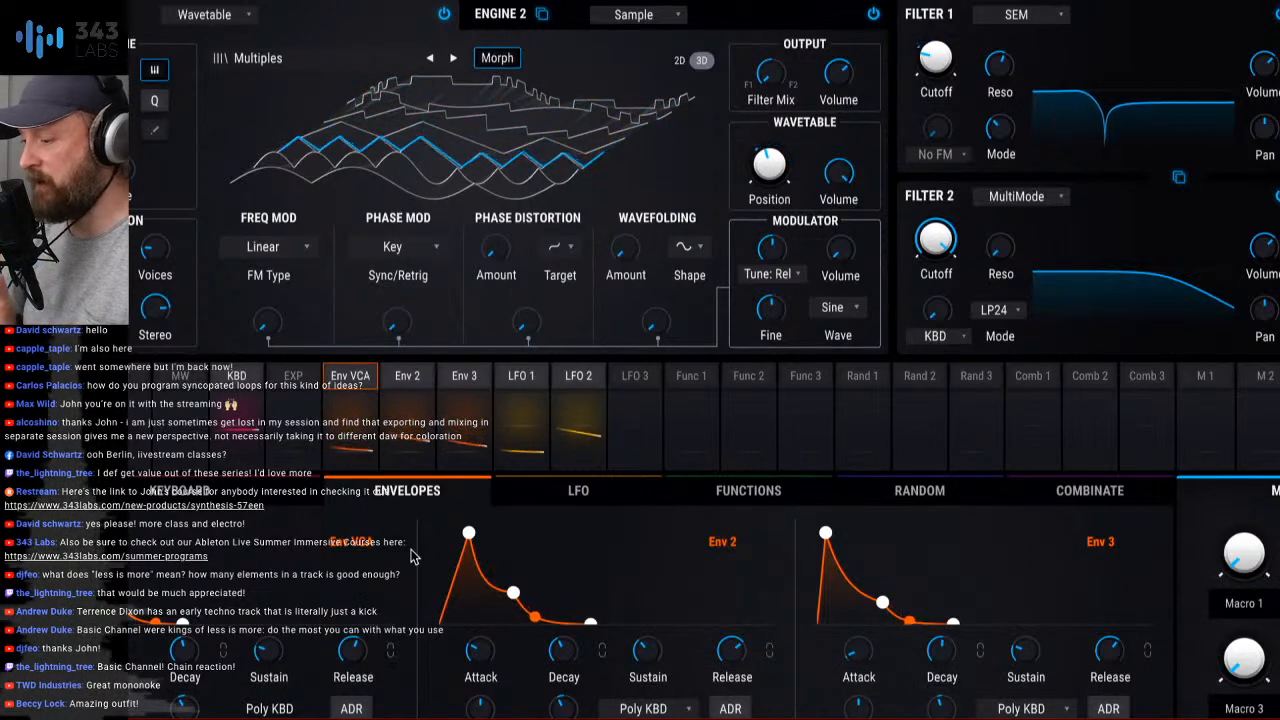
- Set the Env 2 modulation of Engine 1's wavetable Position to 0.12 and lower the Filter 1 Cutoff
mouse_move(775, 148)
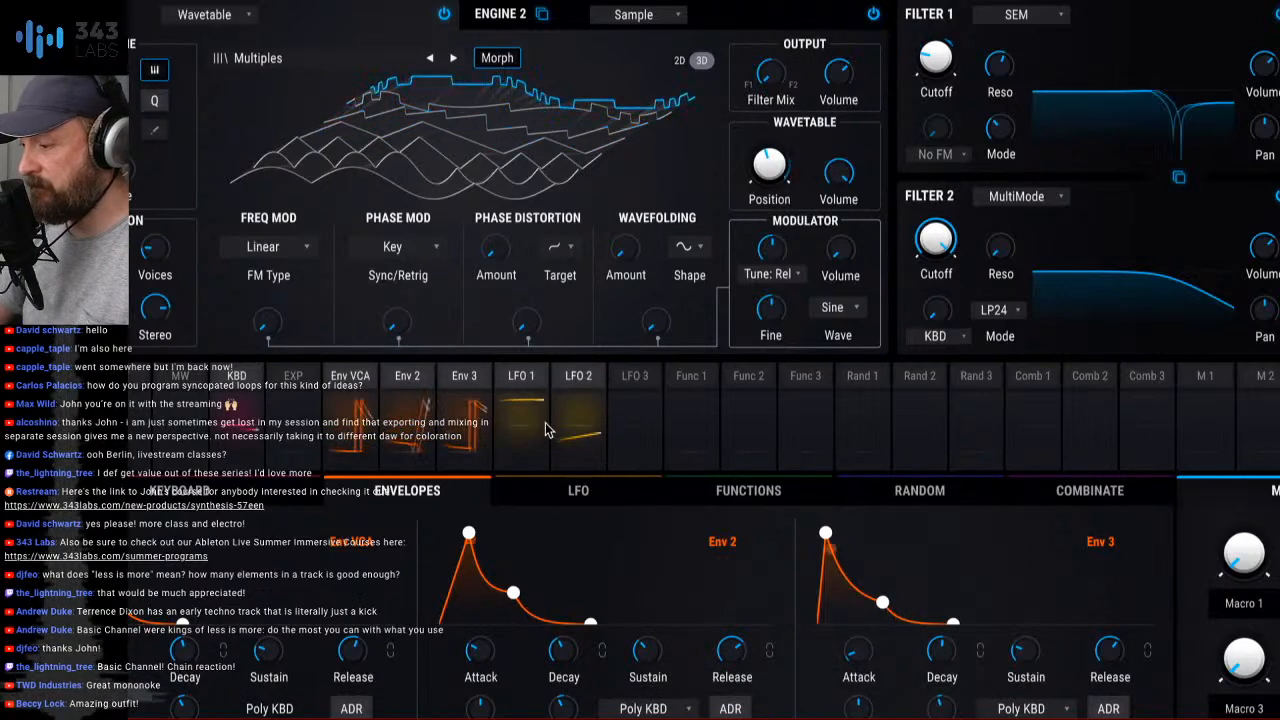
click(409, 381)
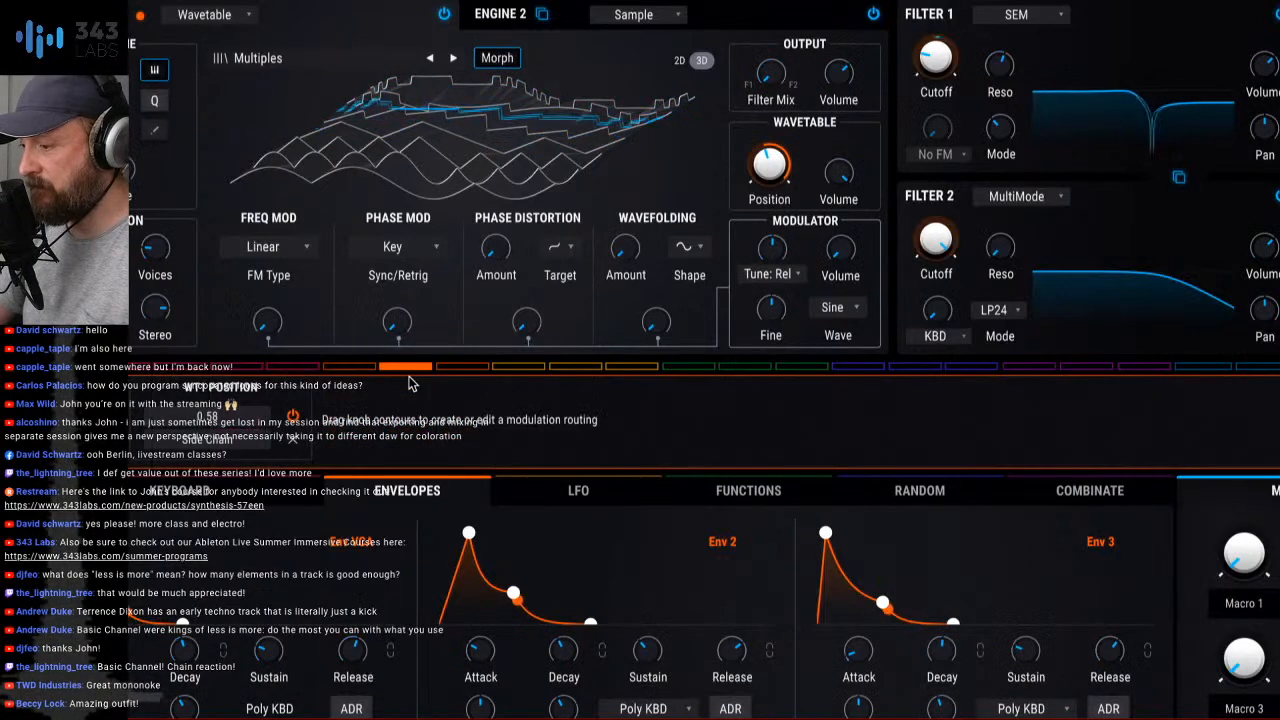
mouse_move(787, 150)
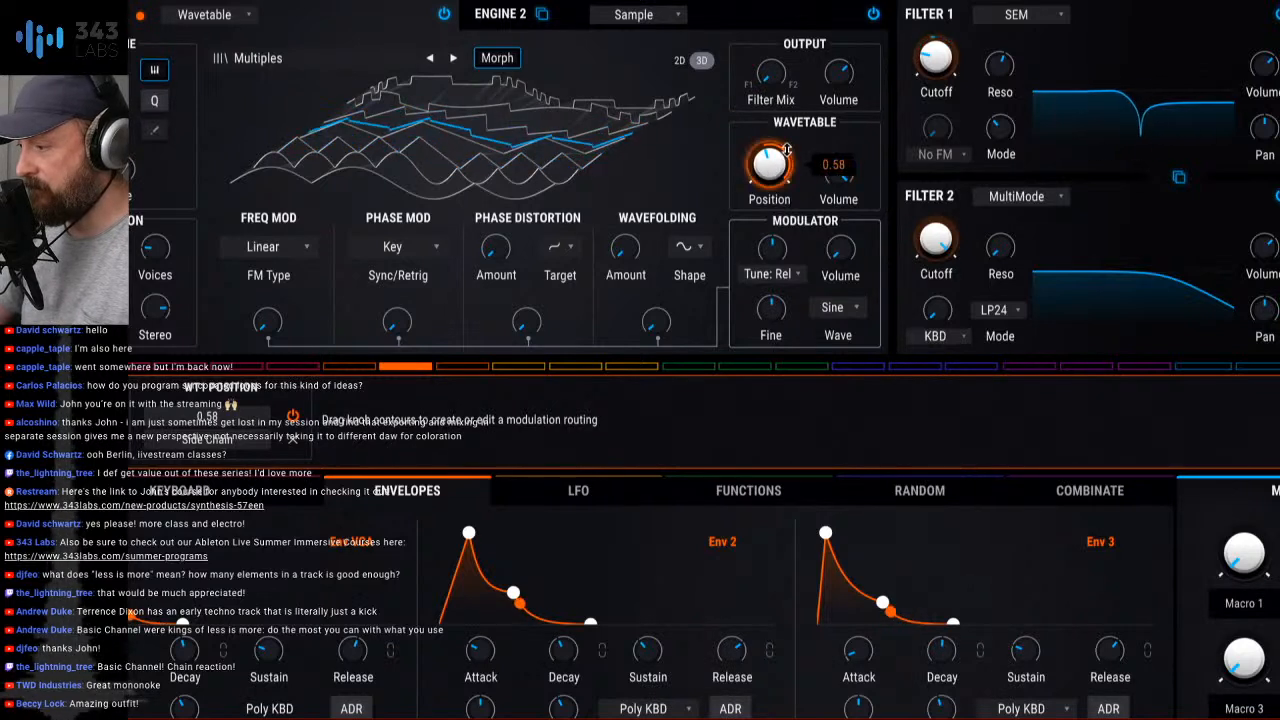
drag(787, 150, 787, 196)
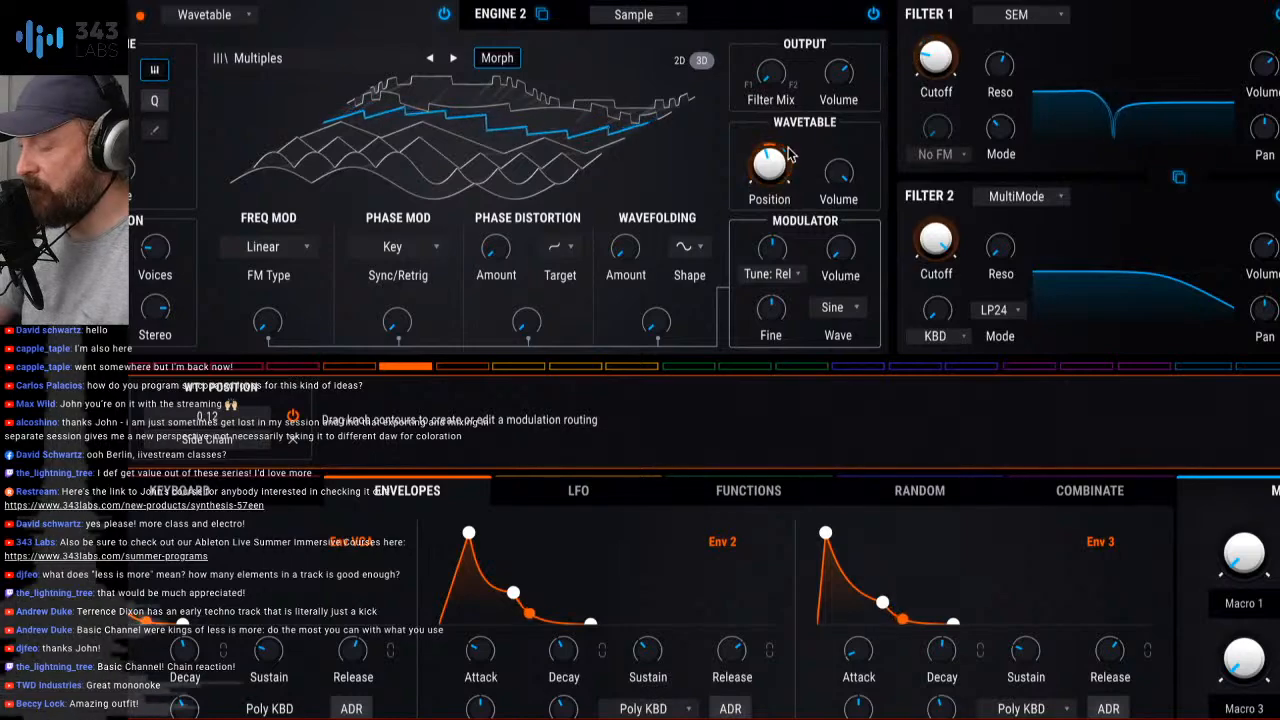
mouse_move(941, 62)
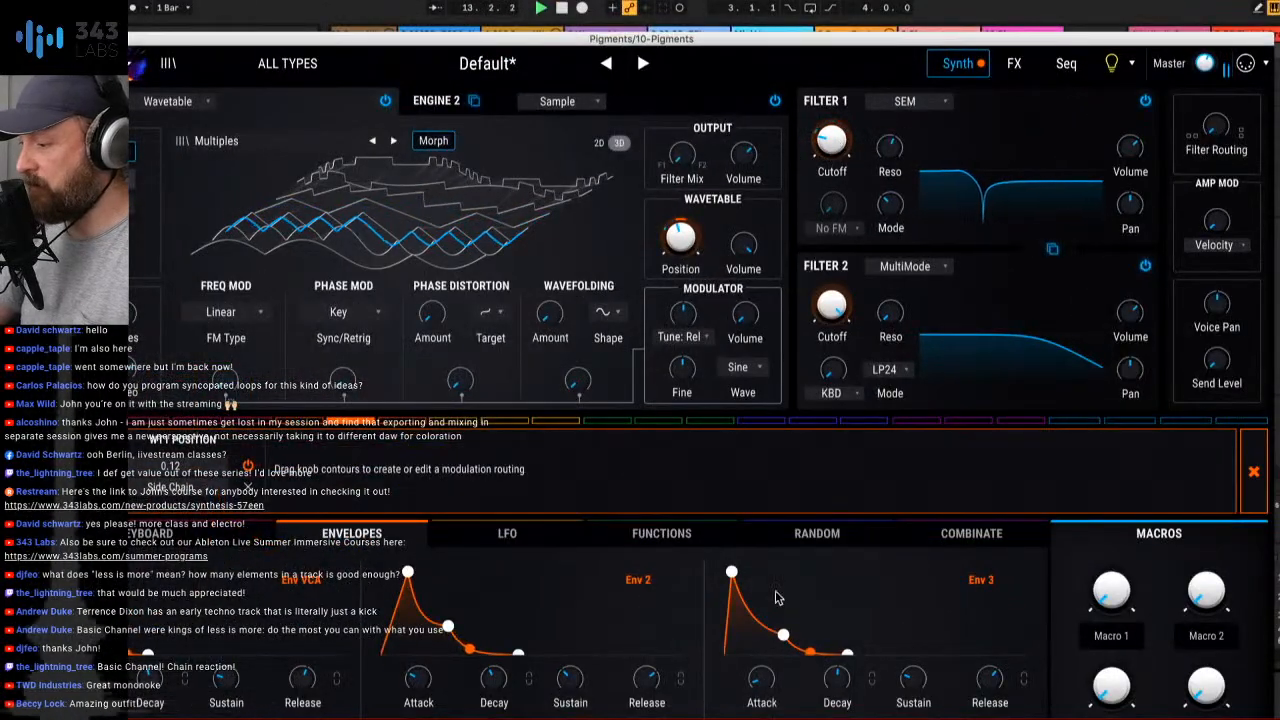
drag(832, 141, 832, 160)
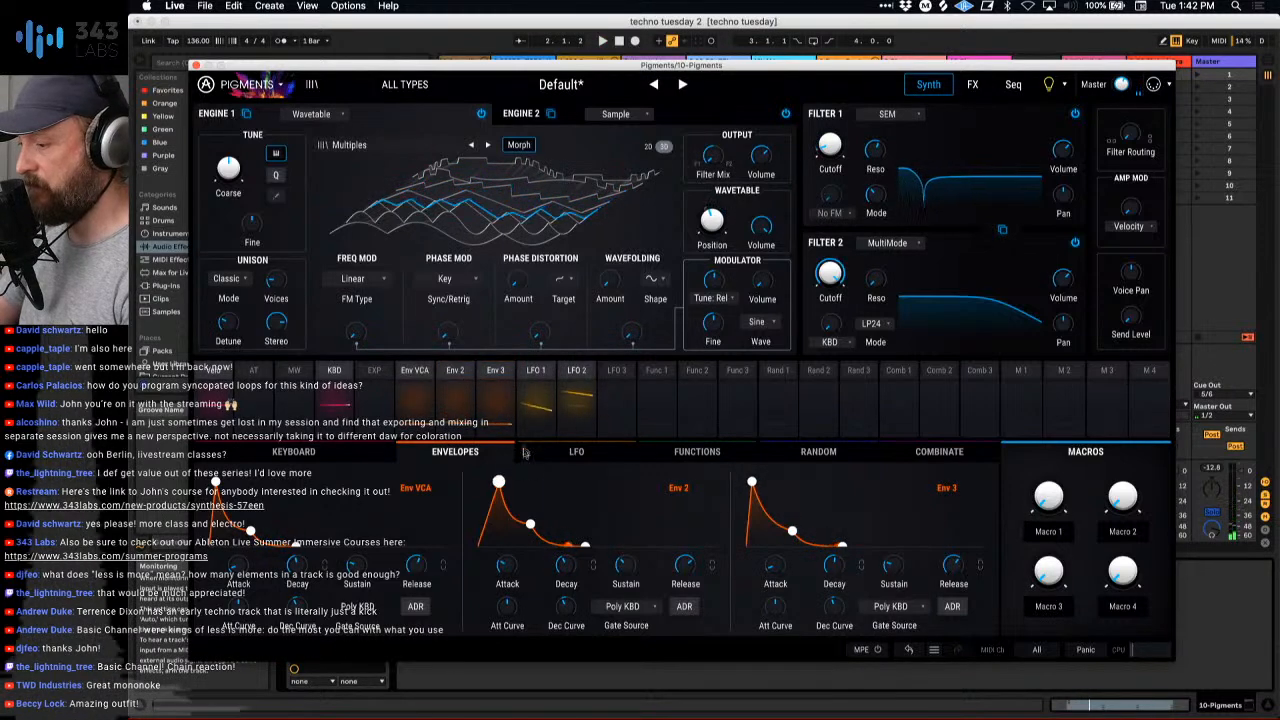
- Try modulating the Filter 1 Cutoff with Env 2, and return that amount to 0.00
click(473, 380)
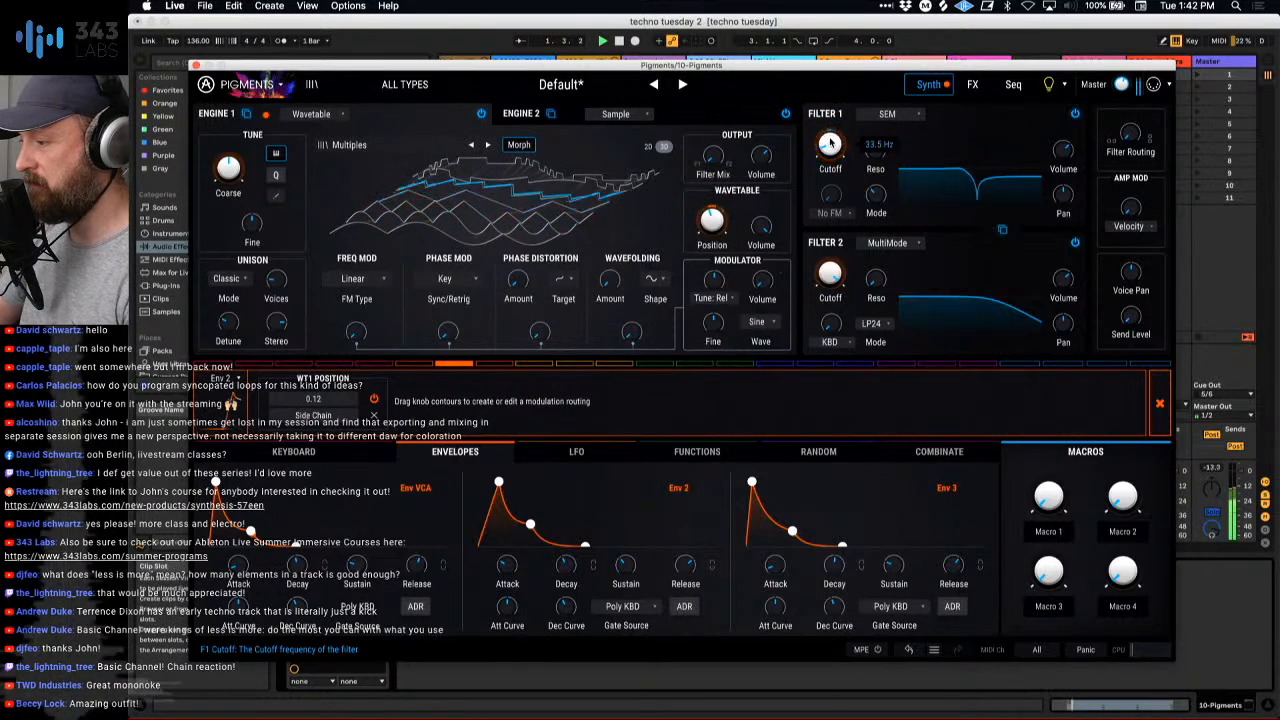
click(830, 140)
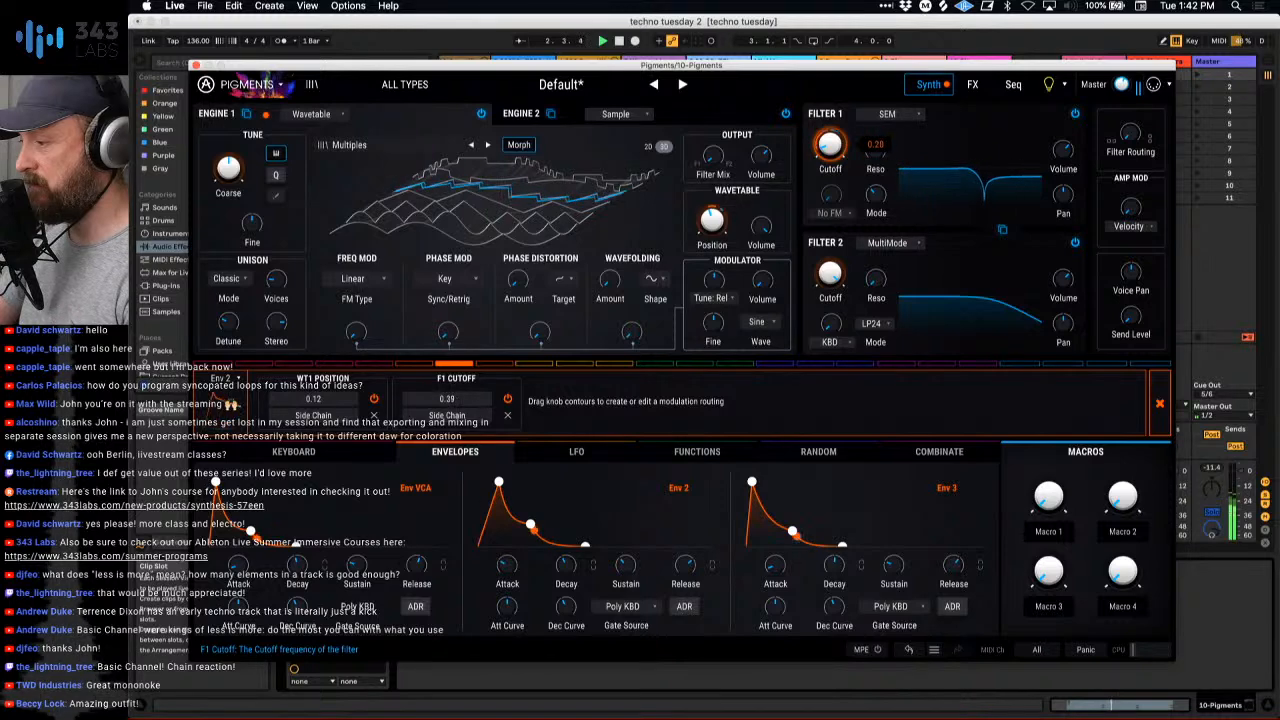
mouse_move(830, 145)
mouse_down()
mouse_move(828, 118)
mouse_move(825, 131)
mouse_up()
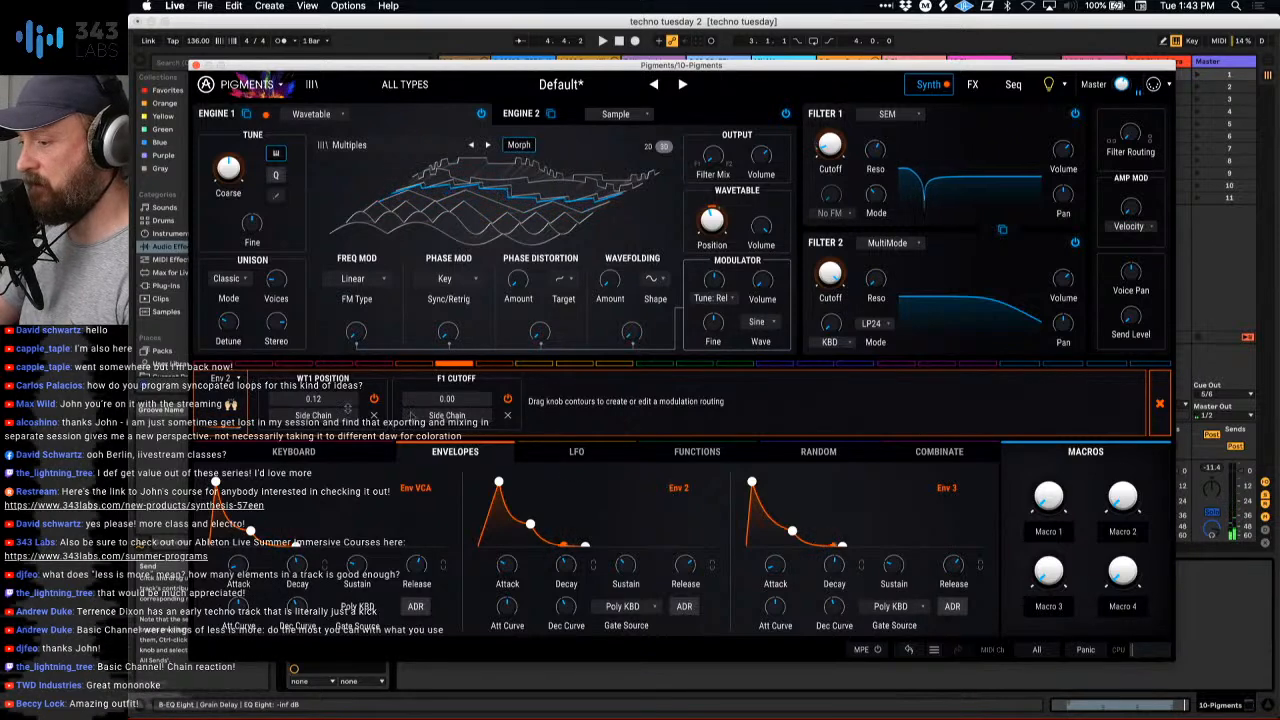
click(471, 456)
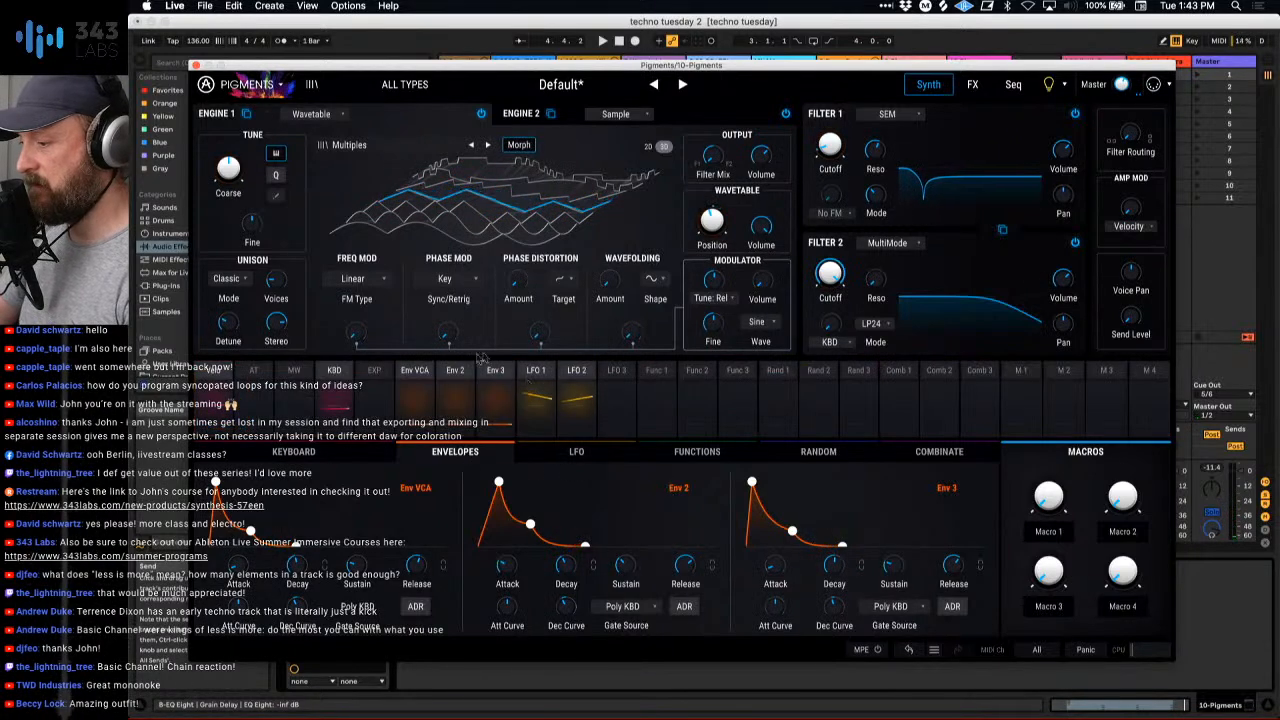
click(454, 371)
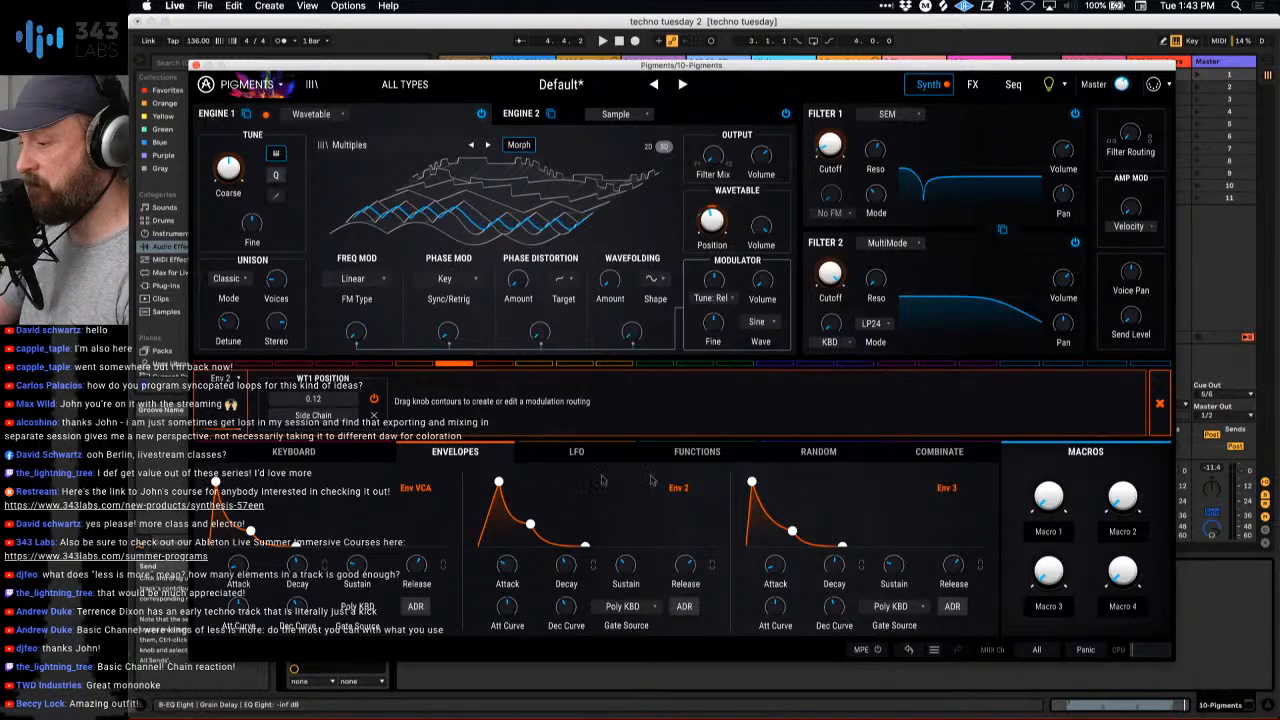
click(462, 464)
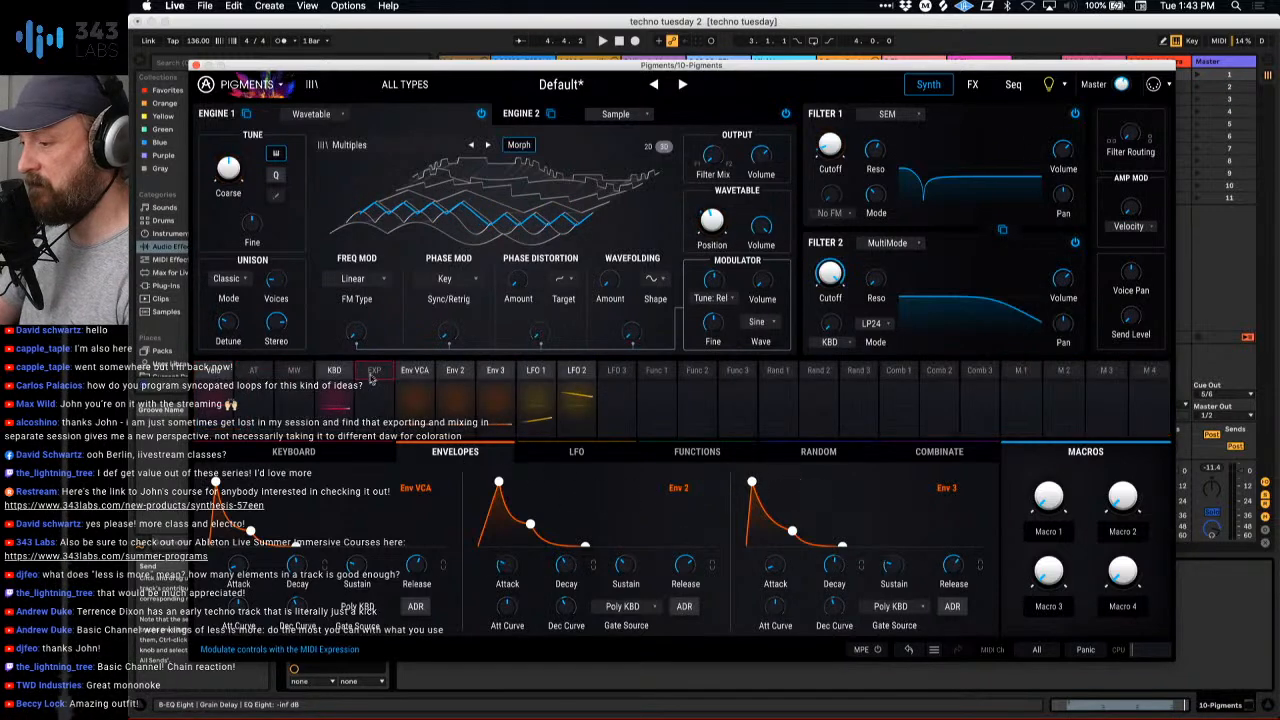
- Modulate the Filter 1 Cutoff with Env 3 by 0.25, lower the Filter 2 Cutoff to about 461 Hz, and close Pigments
click(496, 366)
mouse_move(833, 150)
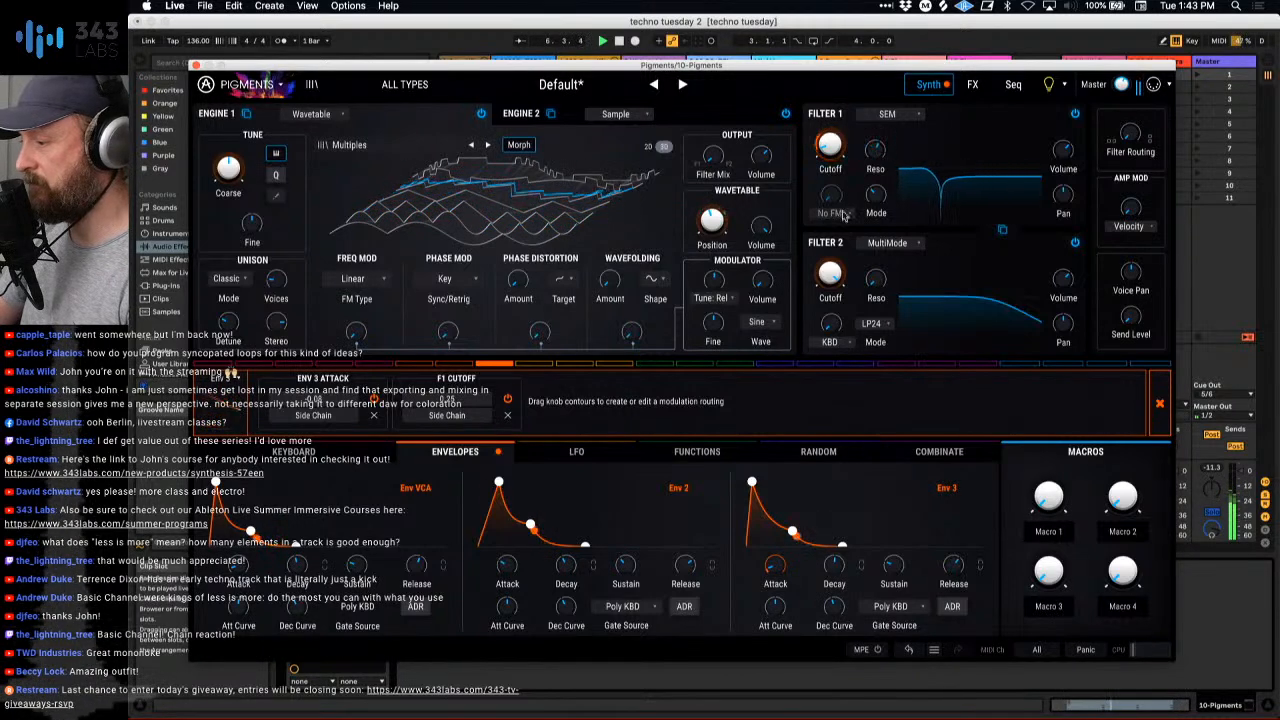
drag(831, 273, 831, 330)
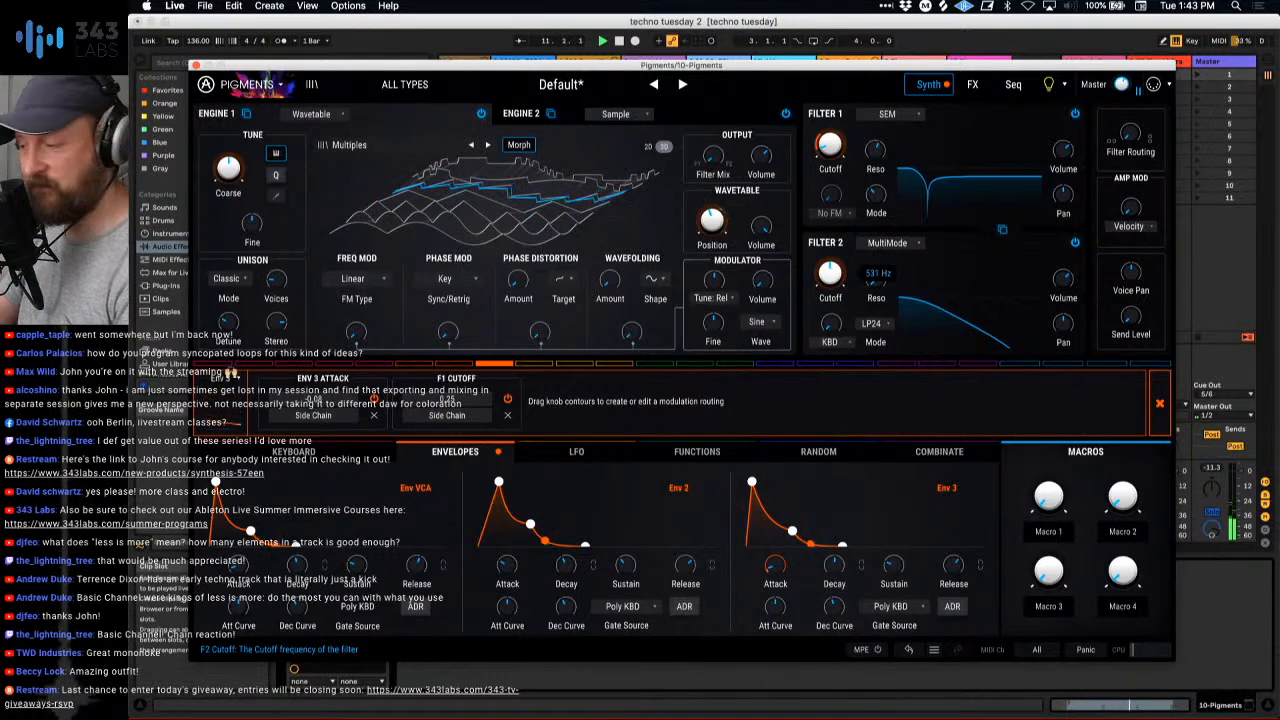
drag(831, 330, 831, 332)
drag(875, 278, 830, 290)
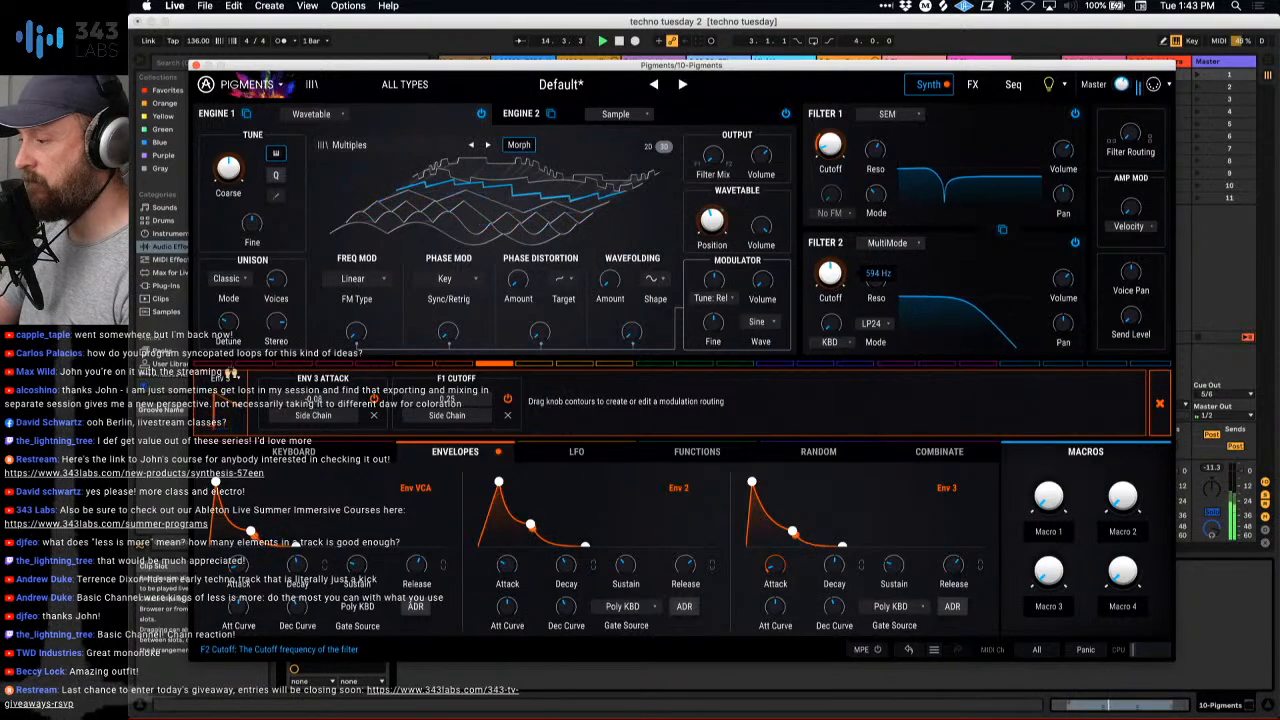
key(space)
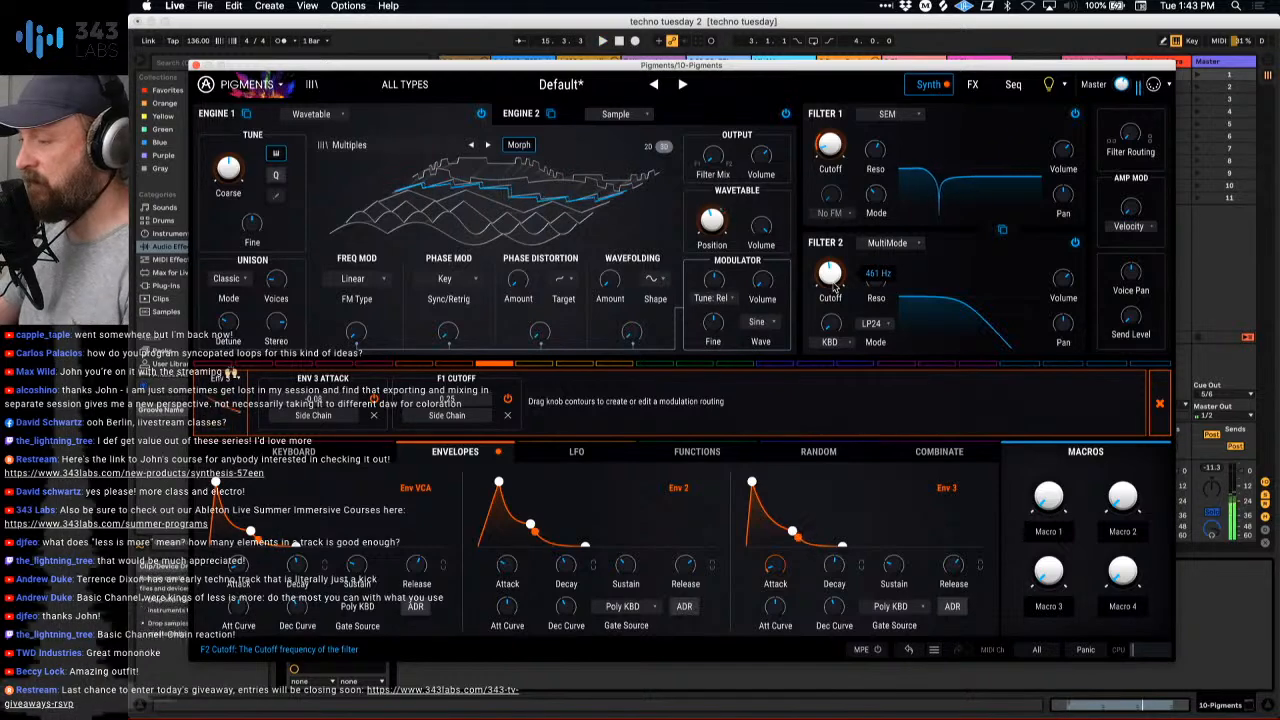
click(196, 66)
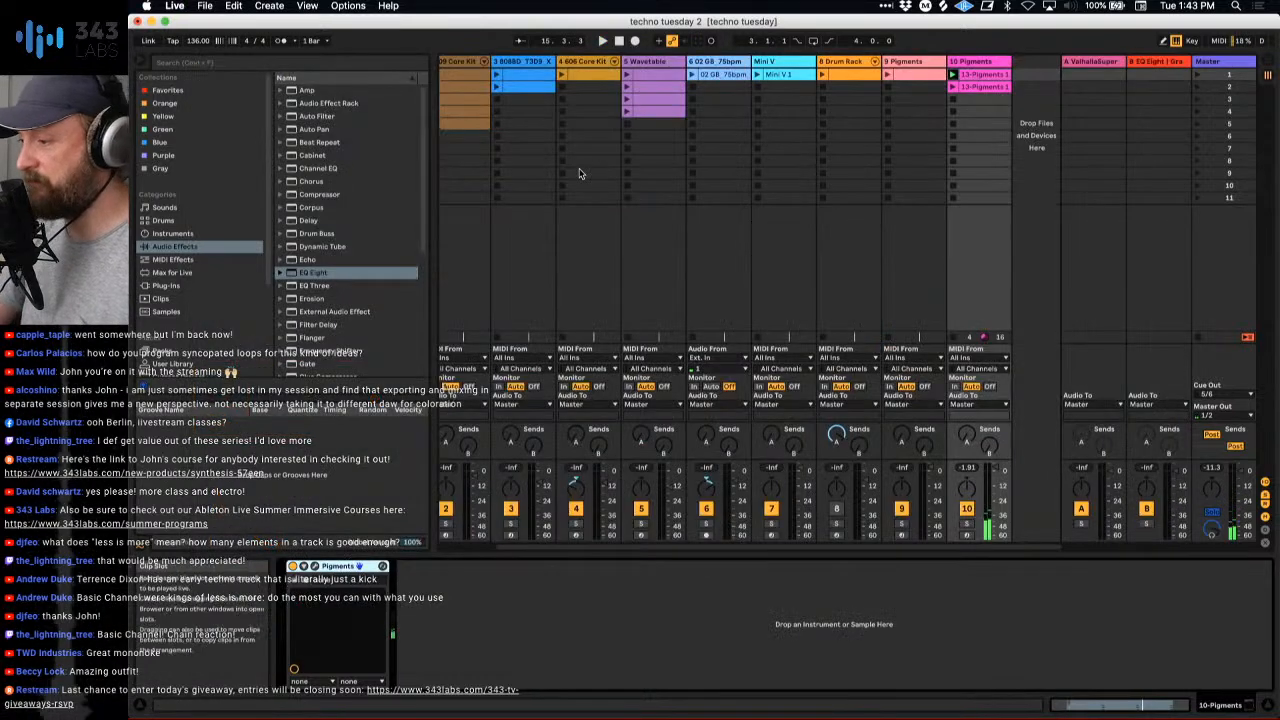
- Play the 808BD kick on track 3 and set its envelope to Attack 4.12 ms, Decay 1.67 s, Sustain -inf dB and Release 267 ms
click(575, 76)
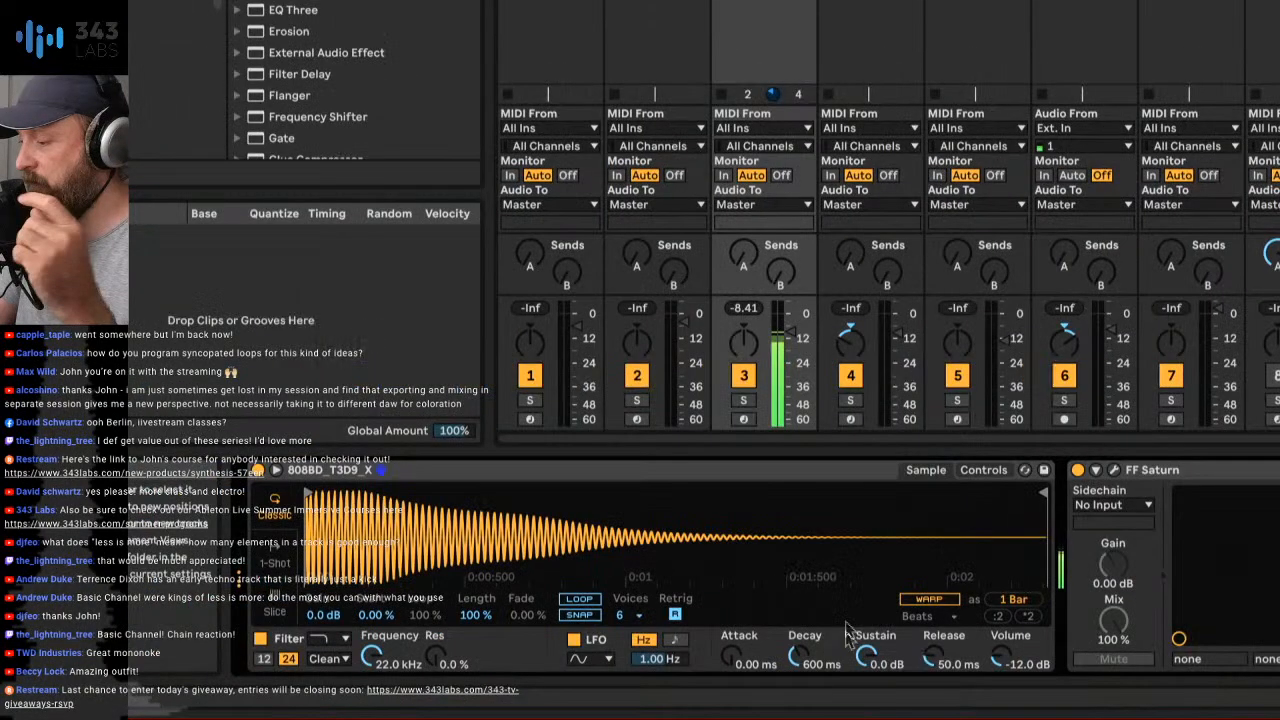
drag(866, 656, 866, 692)
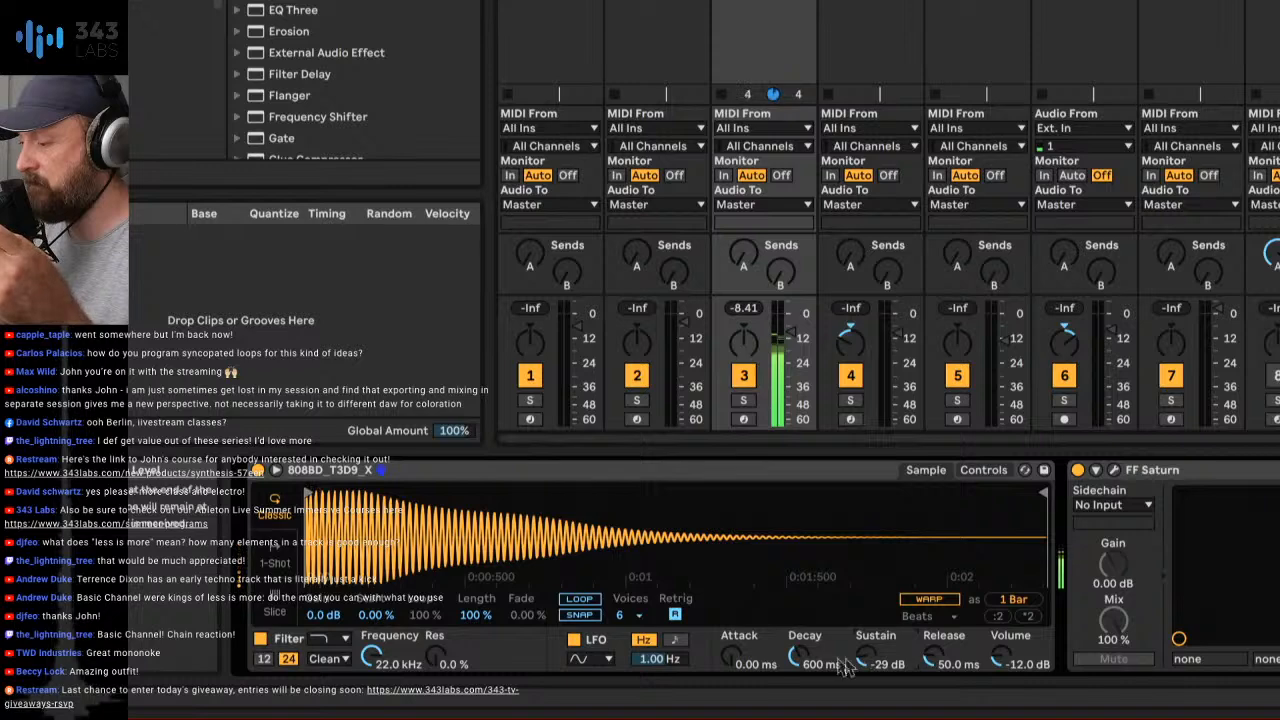
mouse_move(799, 656)
mouse_down()
mouse_move(799, 632)
mouse_move(797, 668)
mouse_move(731, 645)
mouse_move(731, 658)
mouse_move(798, 688)
mouse_move(799, 636)
mouse_up()
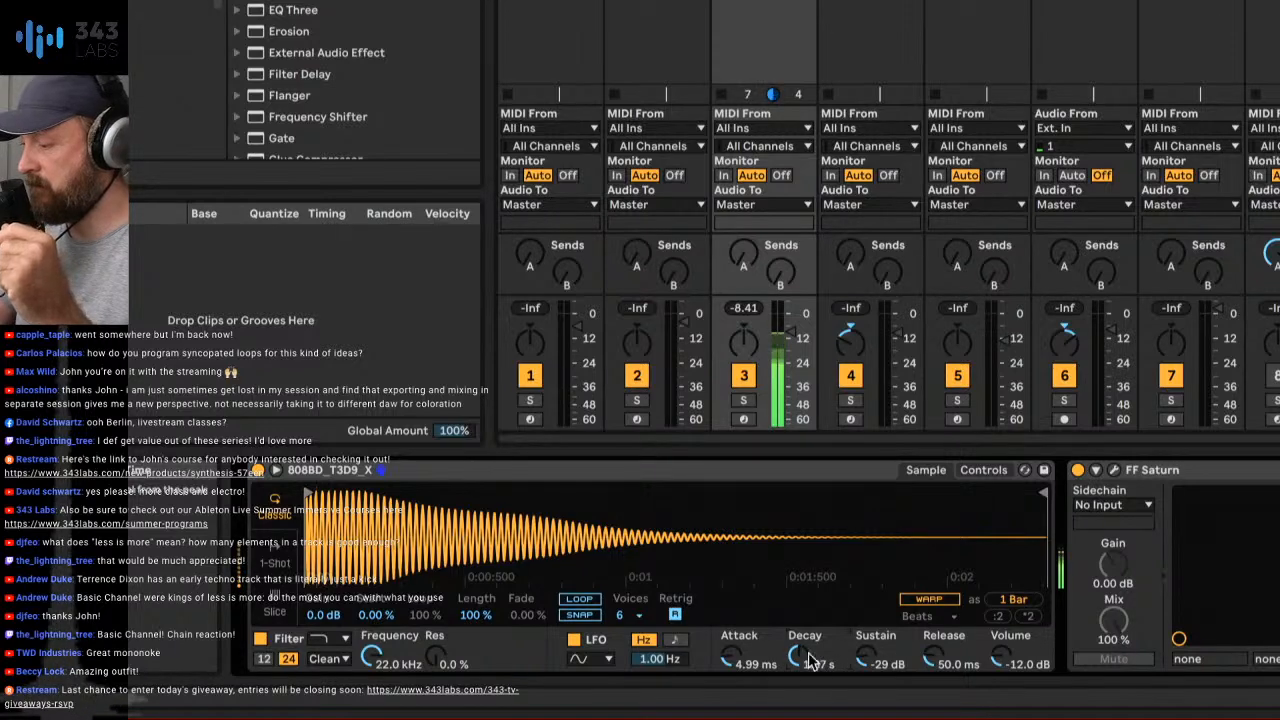
drag(931, 657, 862, 700)
drag(731, 657, 731, 684)
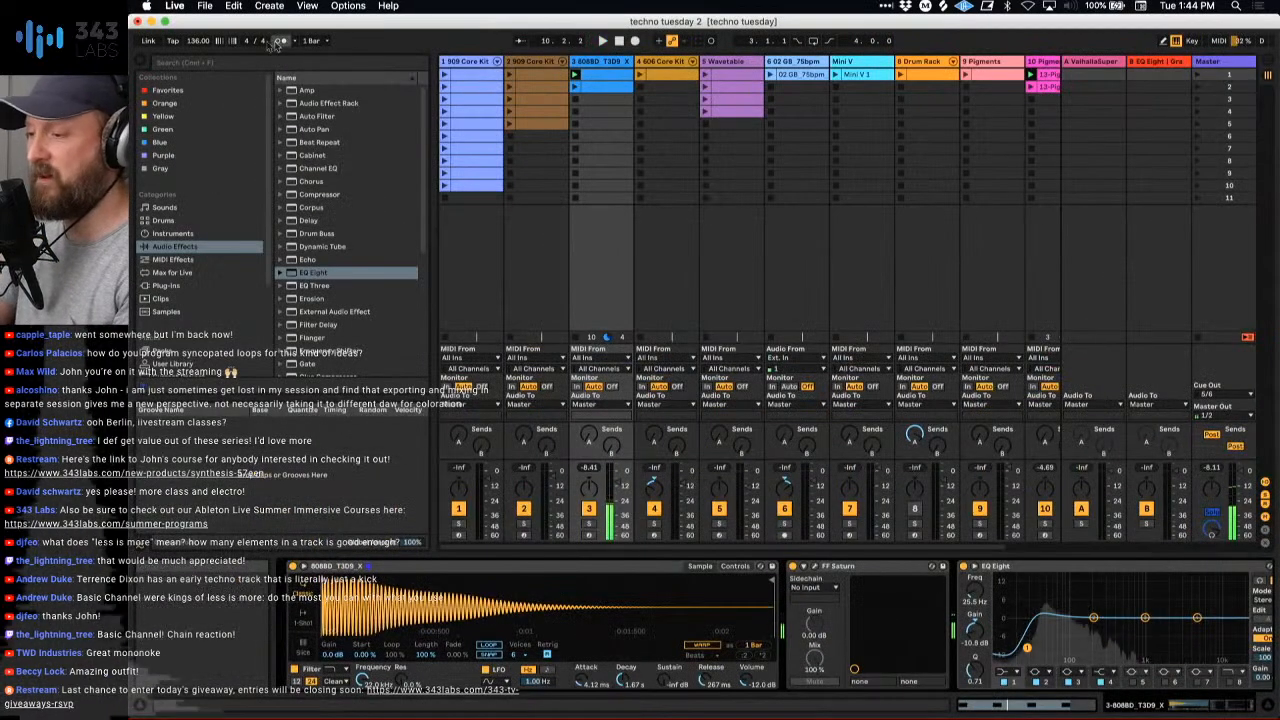
- Lower the project tempo to 124 BPM and shorten the 808BD kick's Decay to 1.08 s
drag(198, 41, 198, 54)
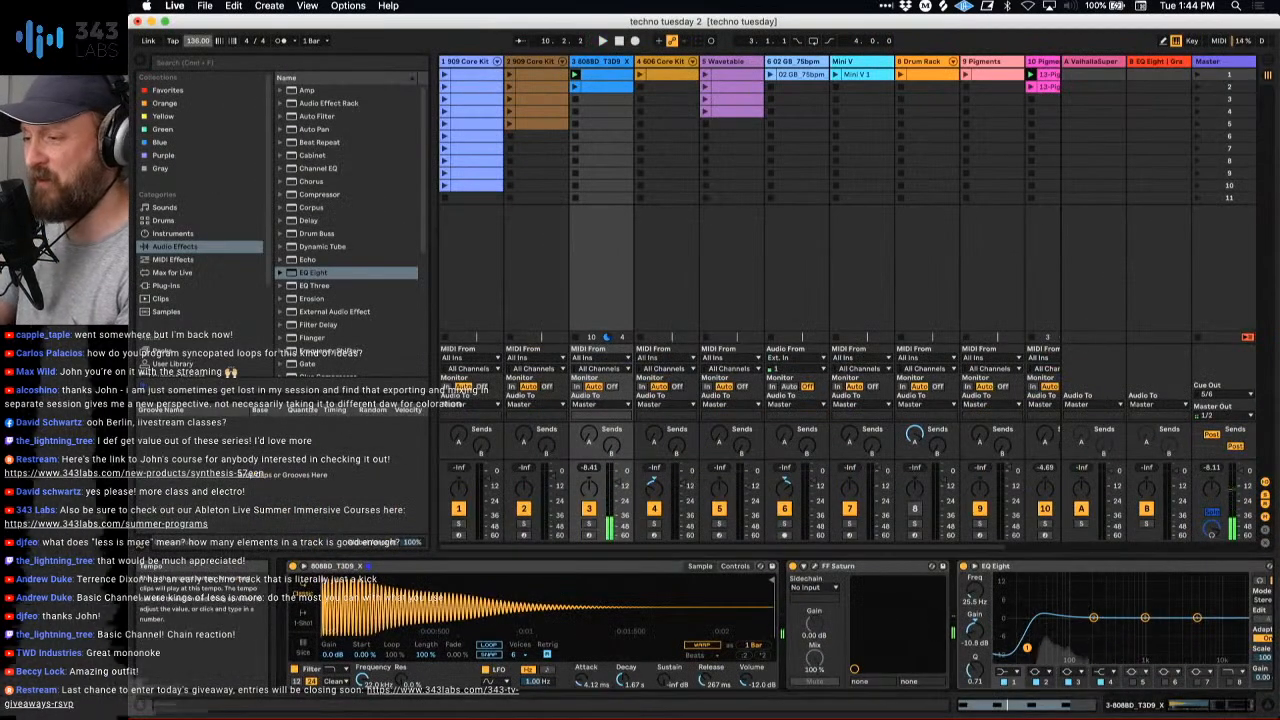
key(space)
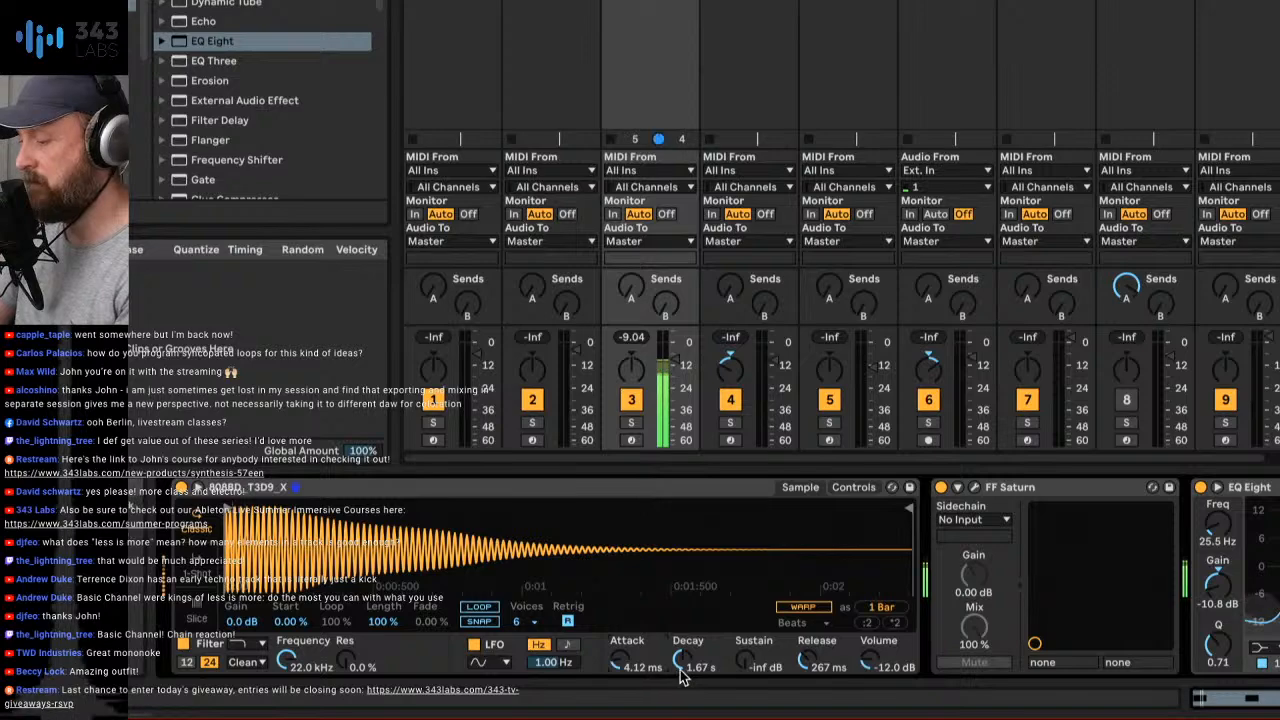
drag(683, 660, 683, 674)
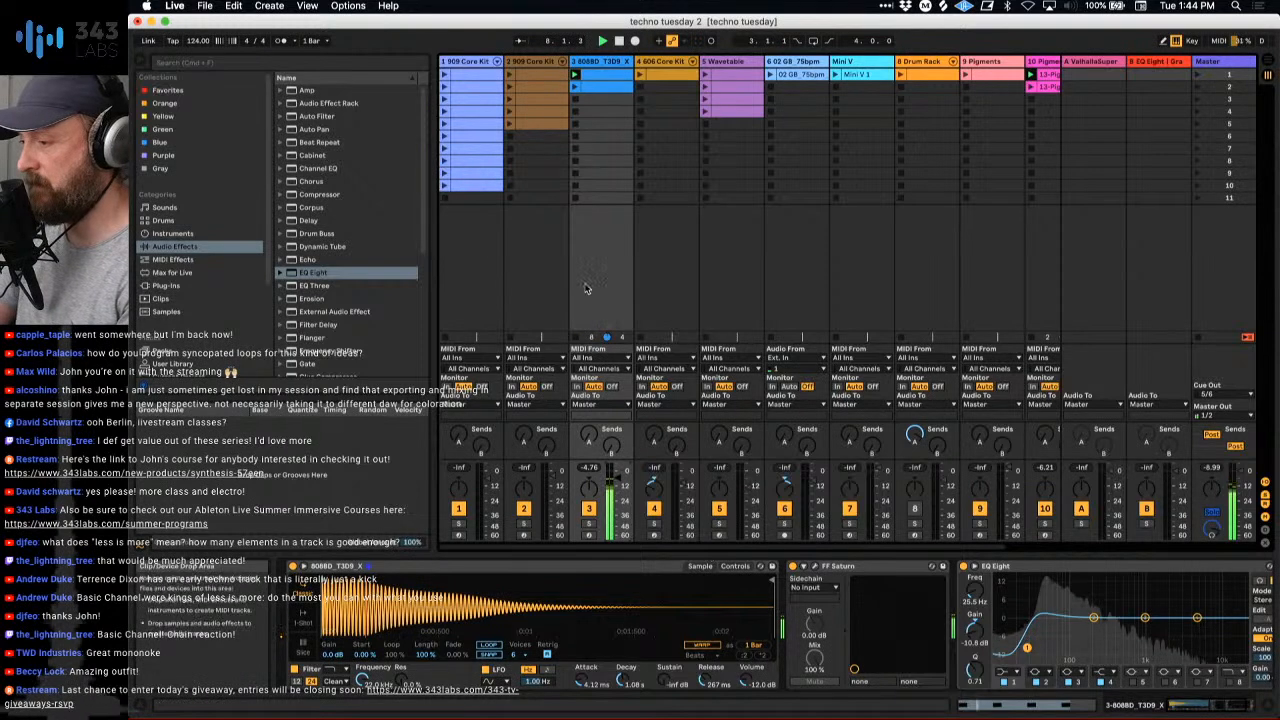
- Open the first 808BD kick clip and transpose all its B2 notes down to A2
double_click(599, 75)
click(568, 597)
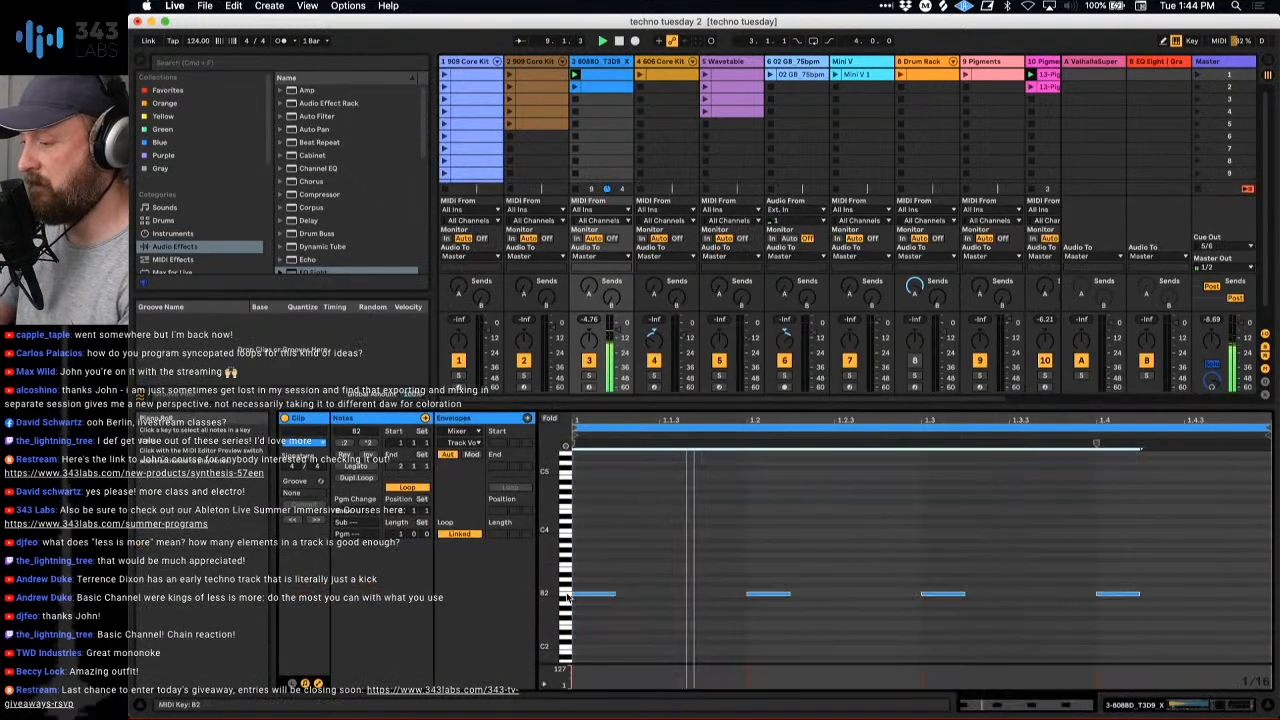
key(Left)
key(Left)
key(Left)
key(Left)
key(Left)
key(Right)
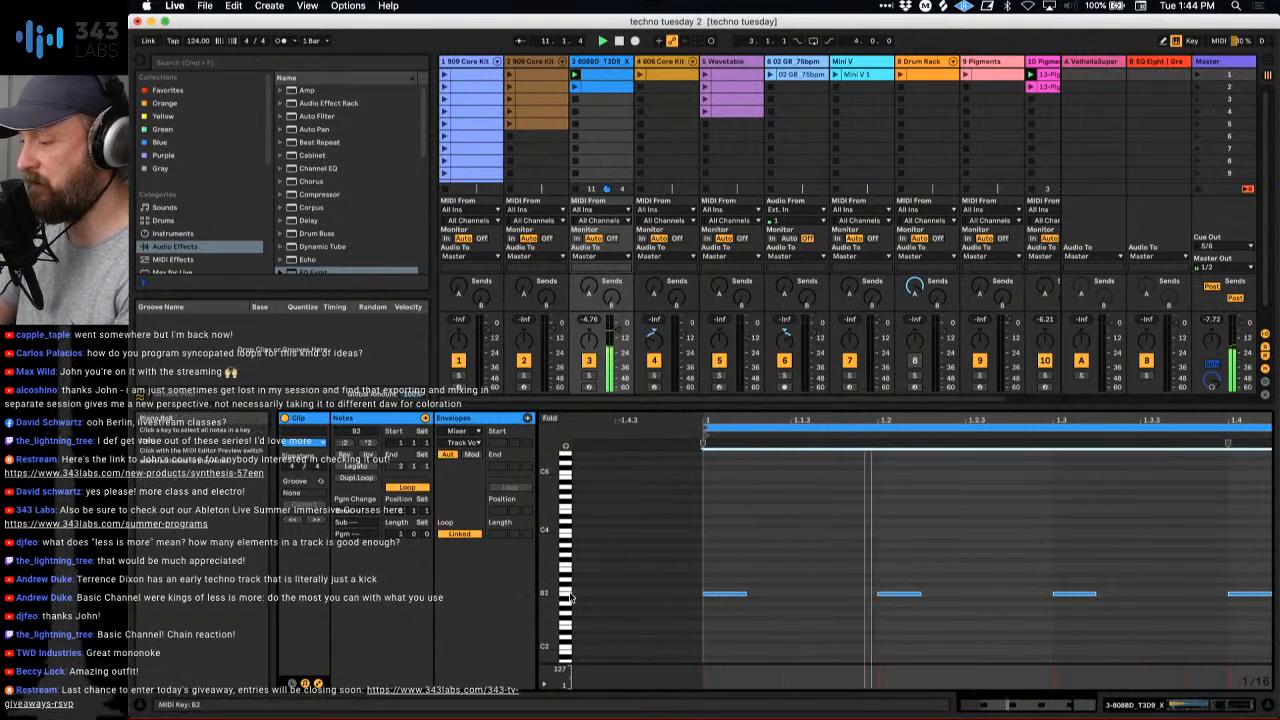
key(Down)
key(Down)
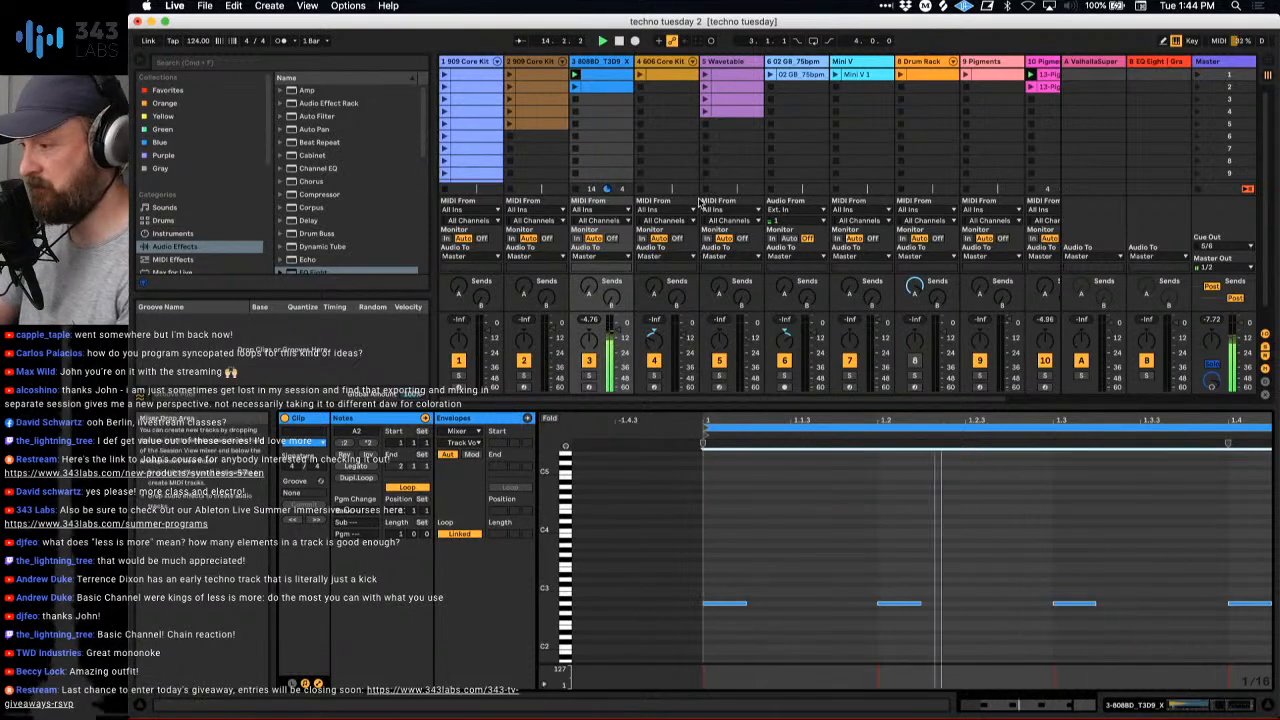
- Unfold the chains of the Drum Rack on track 8, launch its conga clip and solo the track
scroll(878, 133, right, 2)
scroll(878, 133, right, 1)
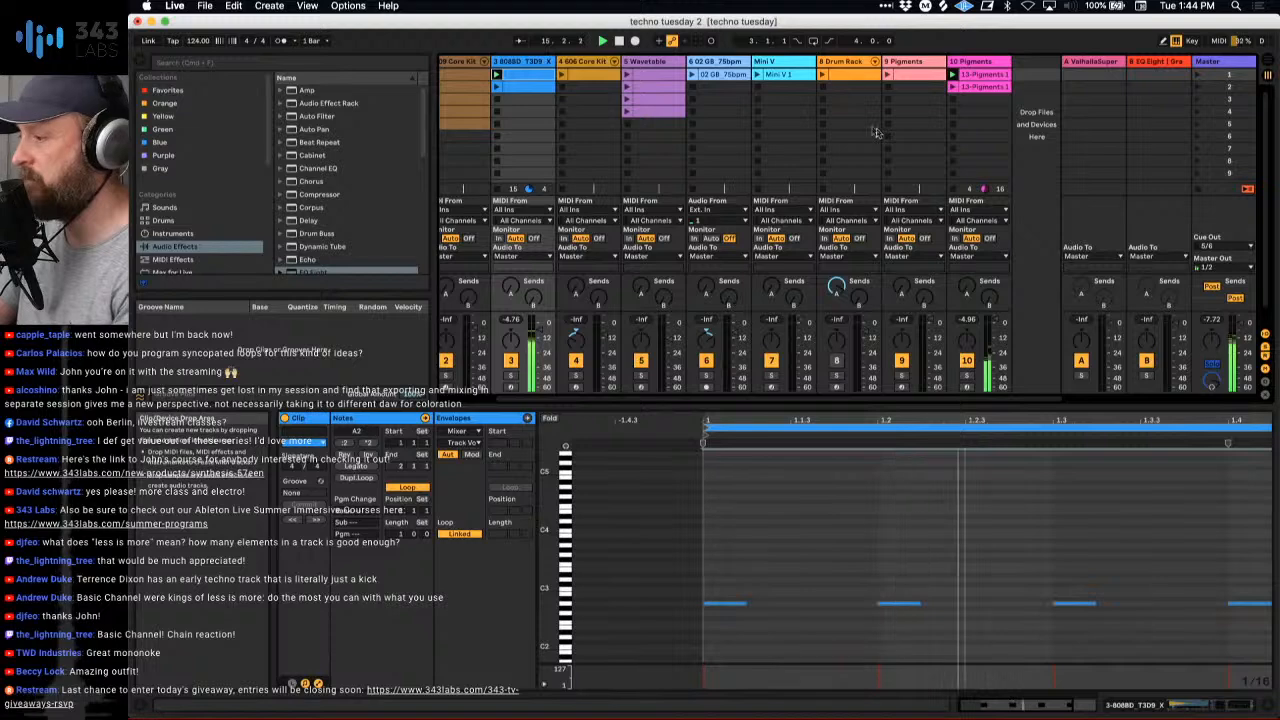
click(874, 65)
scroll(873, 68, right, 1)
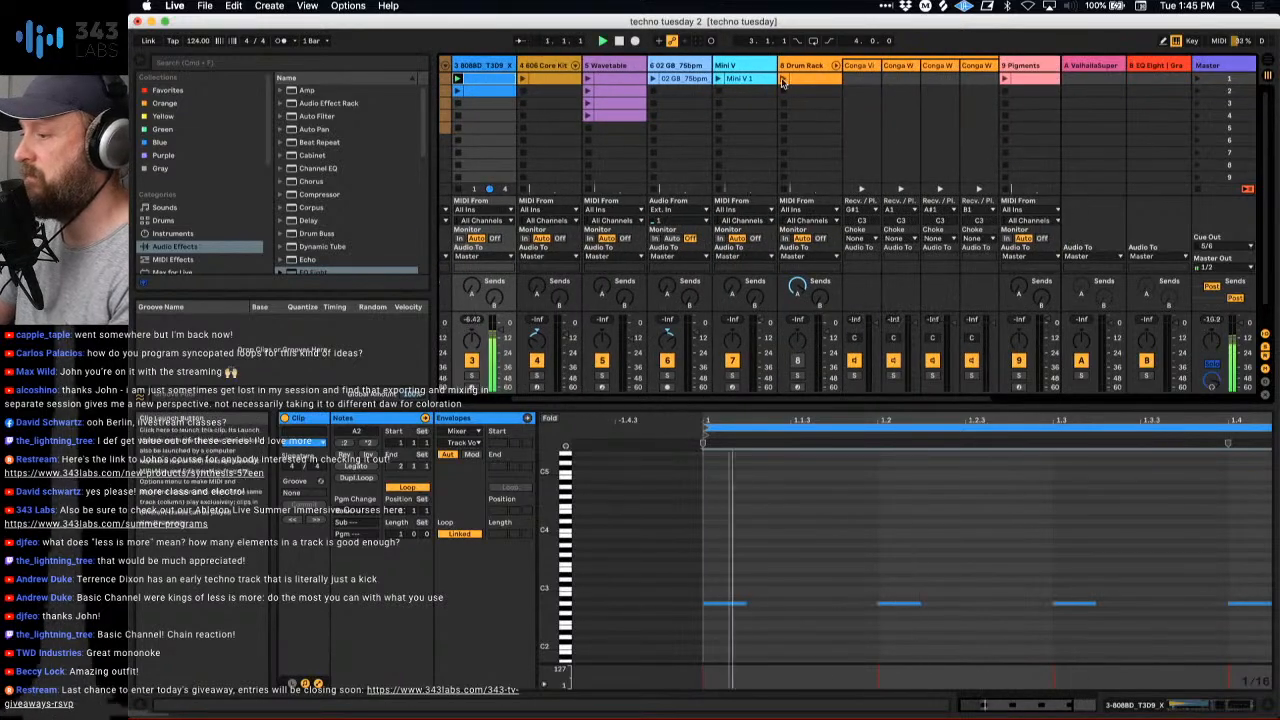
click(805, 78)
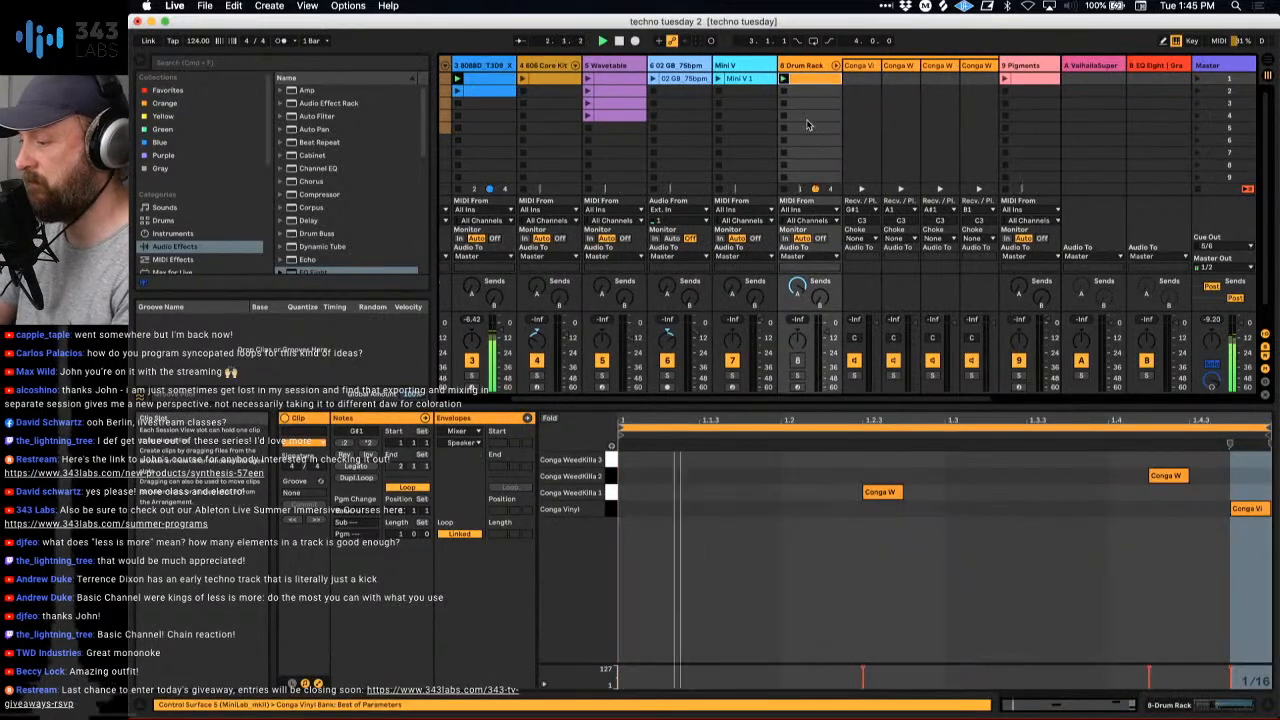
click(797, 376)
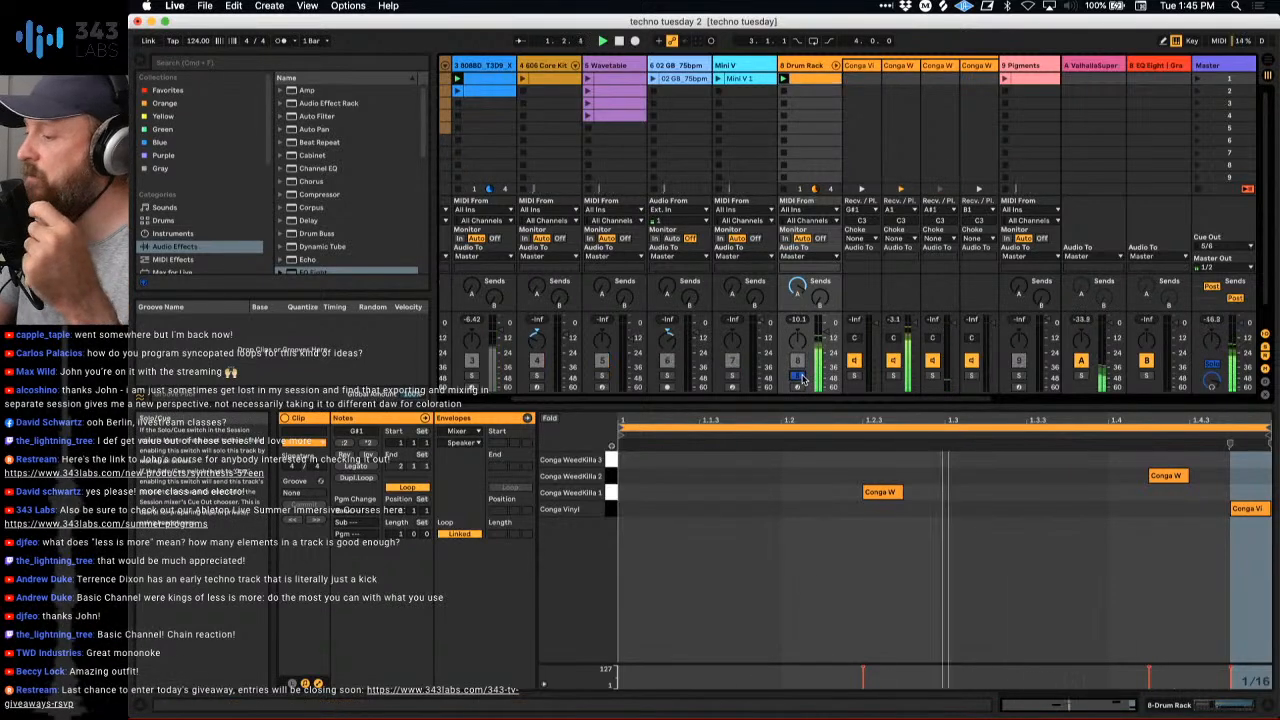
- Deactivate the Conga WeedKilla 1 and Conga WeedKilla 2 notes in the conga clip and unsolo the Drum Rack on track 8
scroll(803, 378, right, 1)
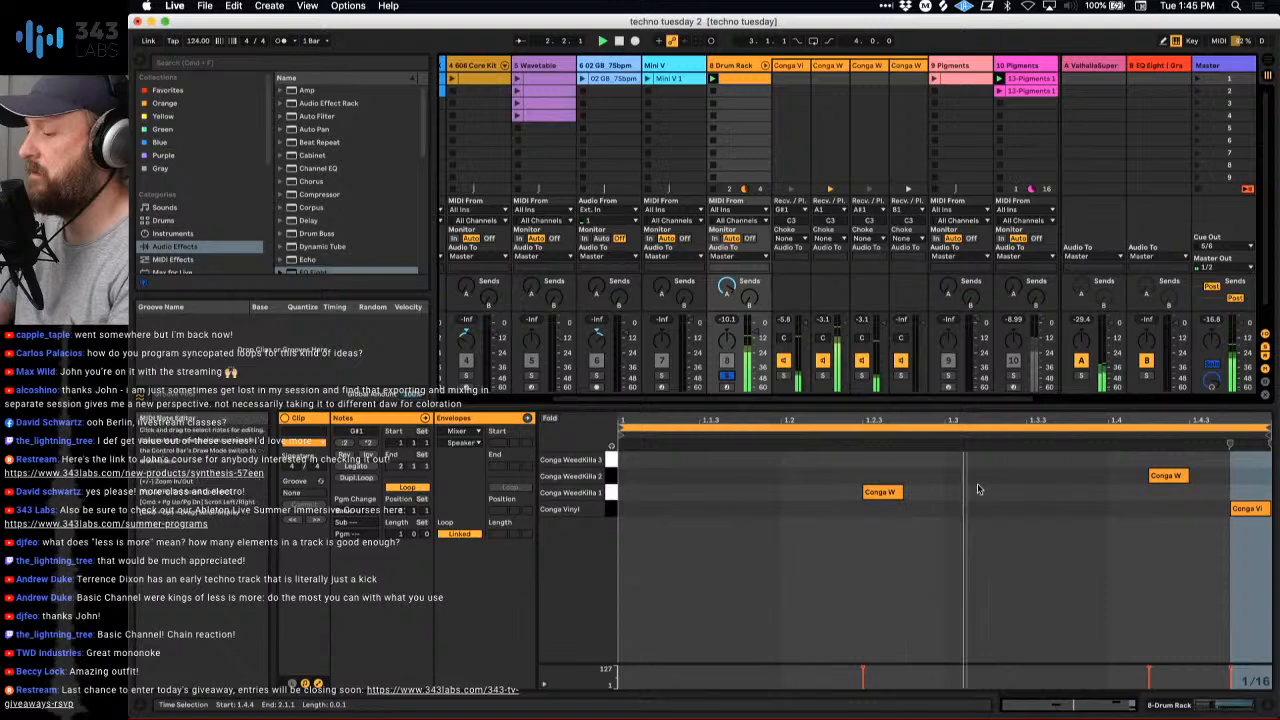
click(612, 493)
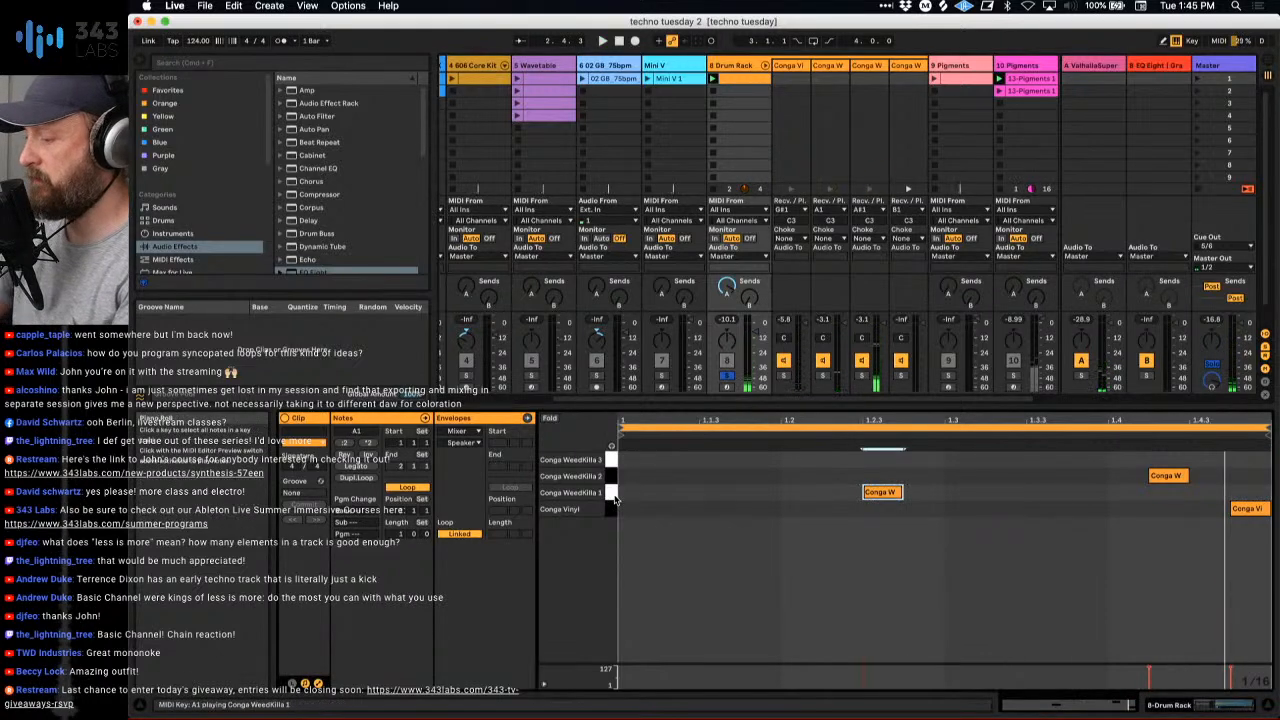
key(0)
click(612, 478)
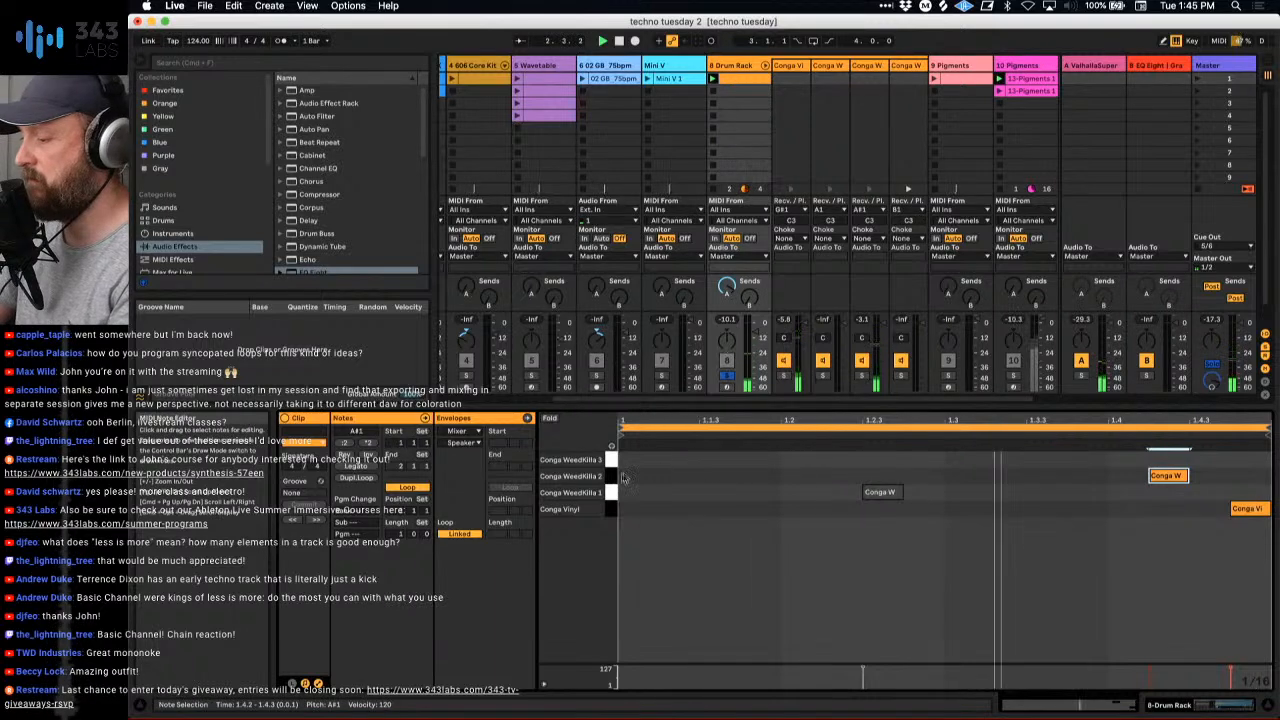
click(727, 376)
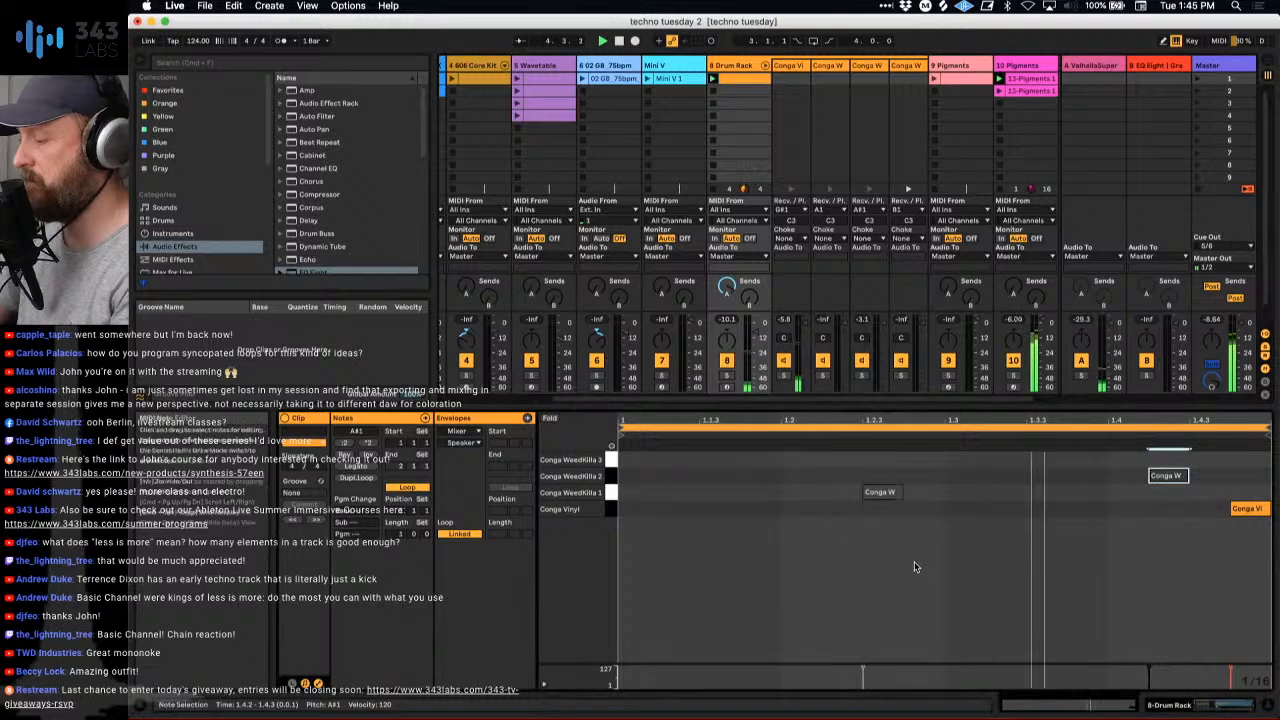
- Inspect the Conga Vinyl chain's sample device, the arrangement of tracks in the set and the 606 Core Kit's devices
click(790, 66)
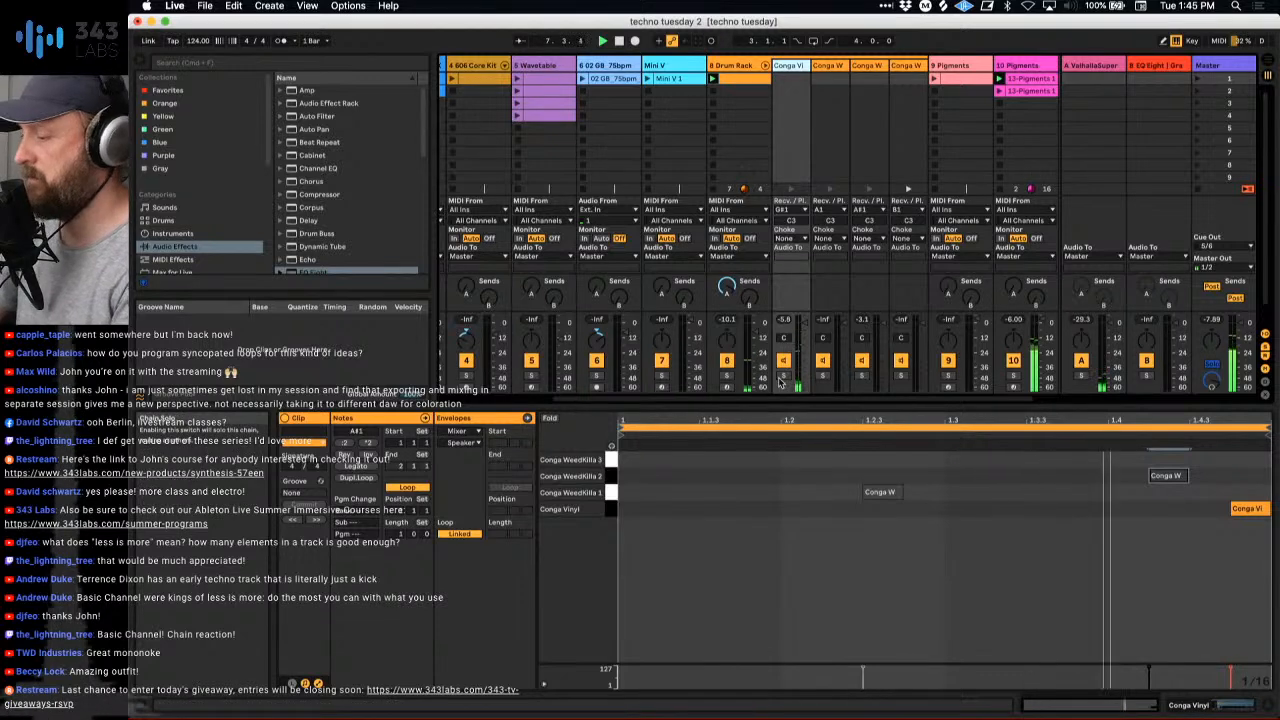
double_click(793, 66)
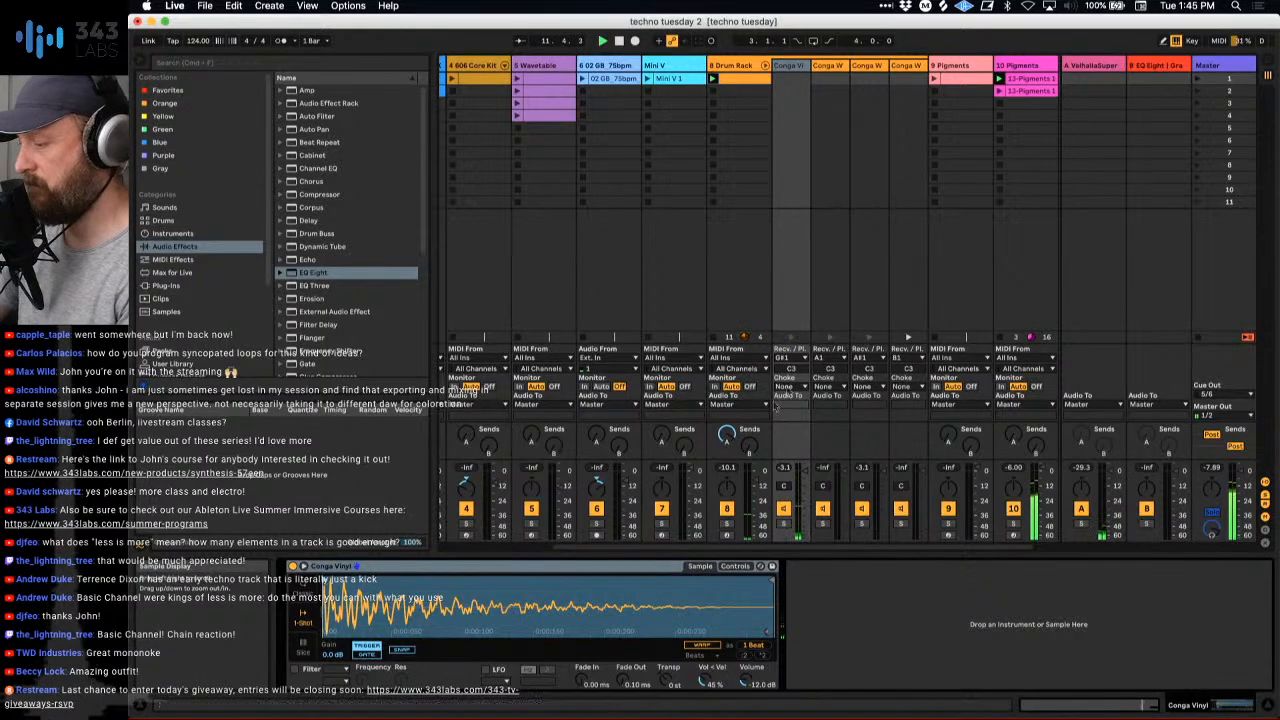
scroll(1056, 140, right, 2)
click(1056, 140)
scroll(1055, 141, left, 1)
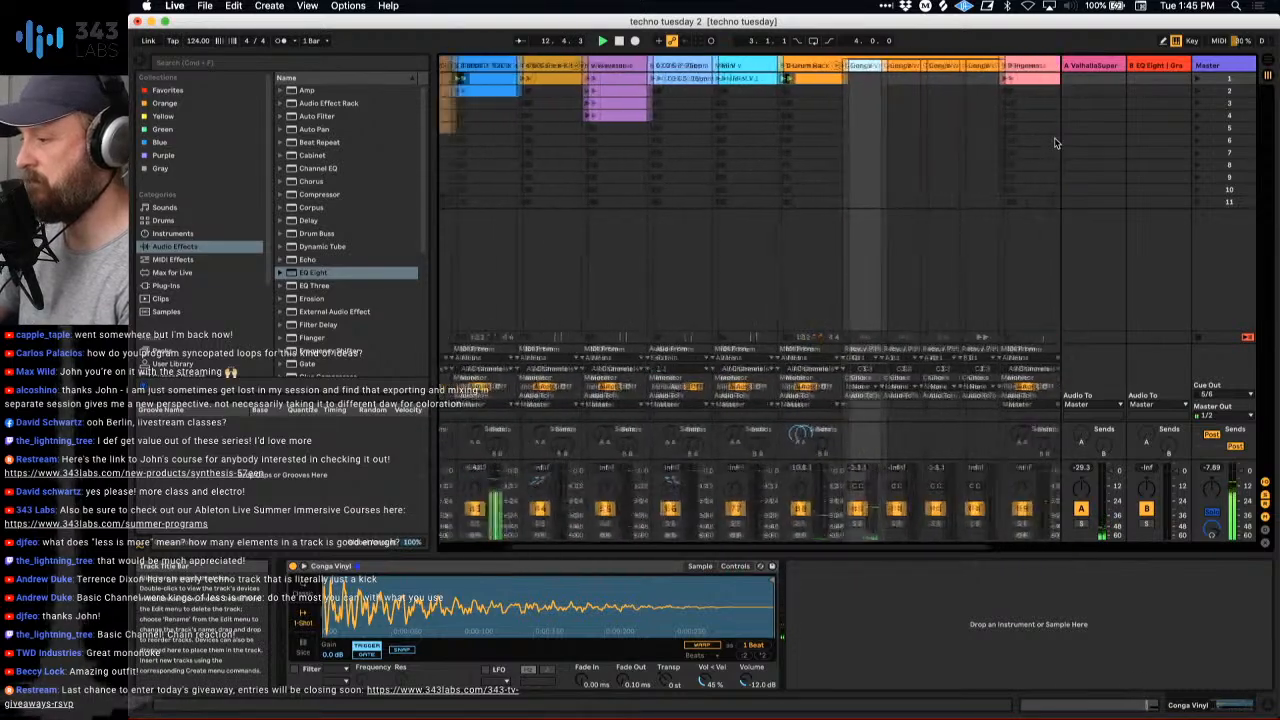
scroll(1054, 142, left, 1)
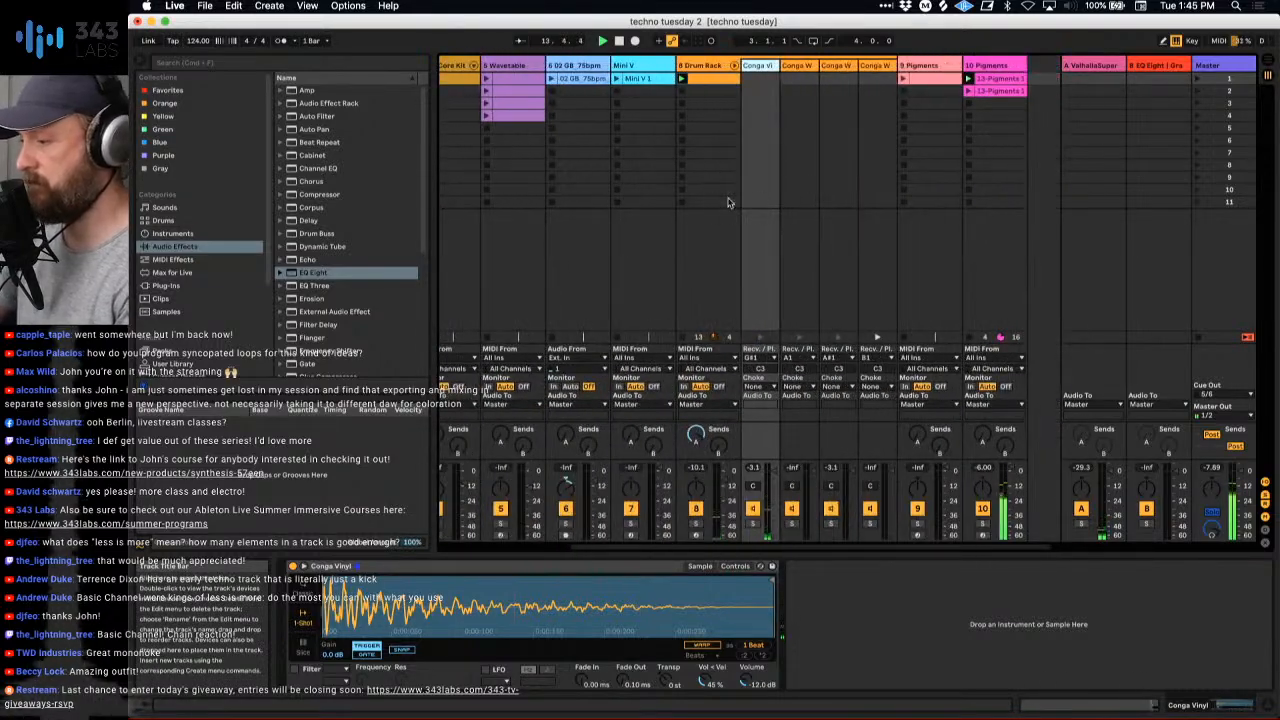
scroll(728, 203, left, 3)
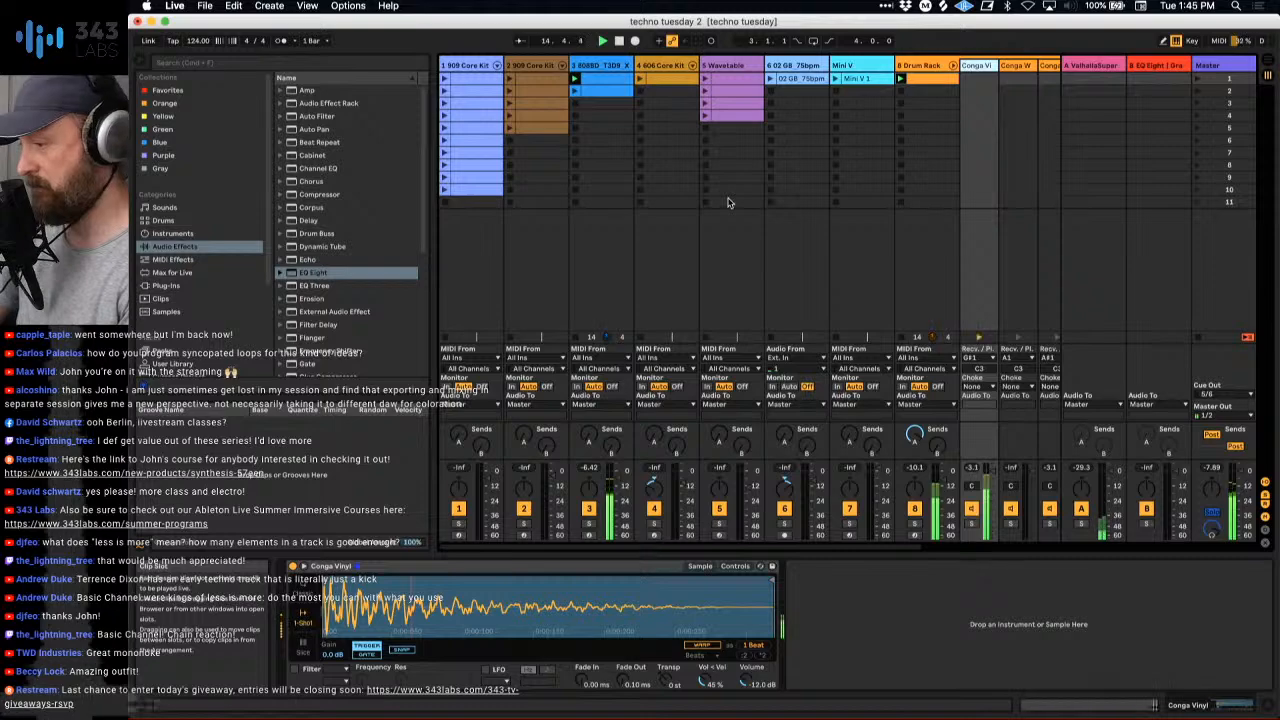
scroll(726, 202, right, 4)
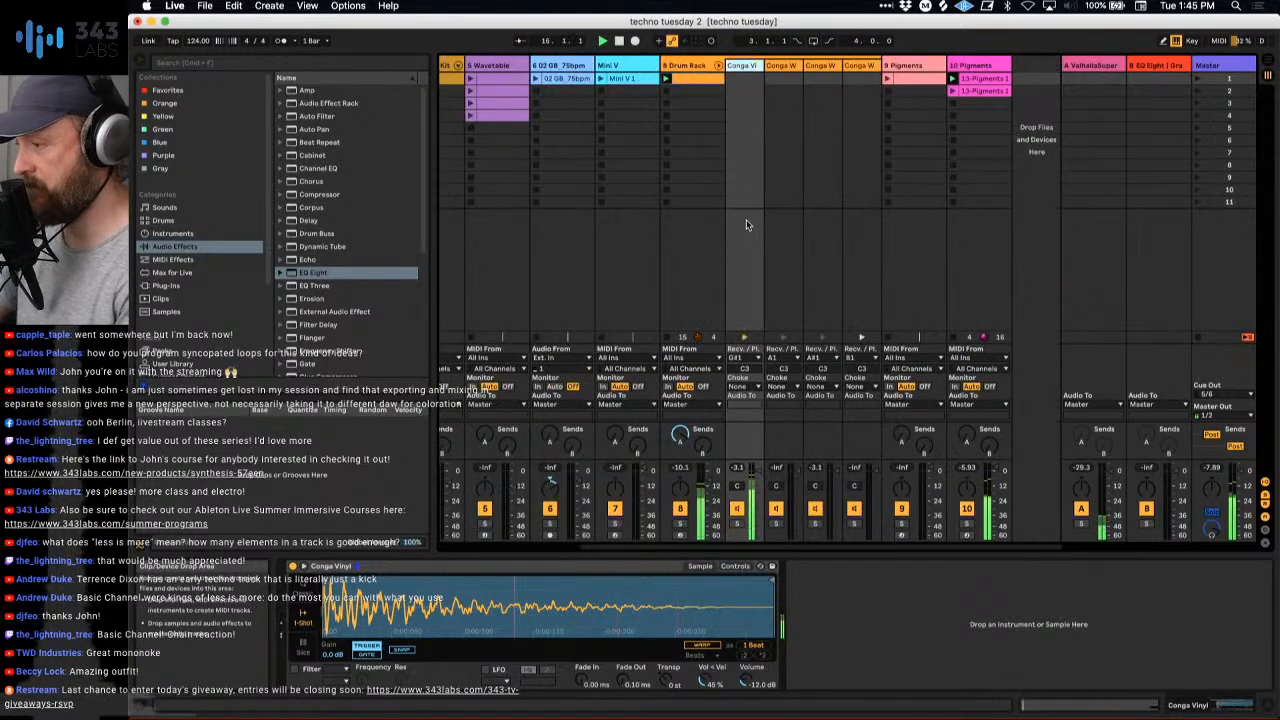
scroll(747, 224, left, 4)
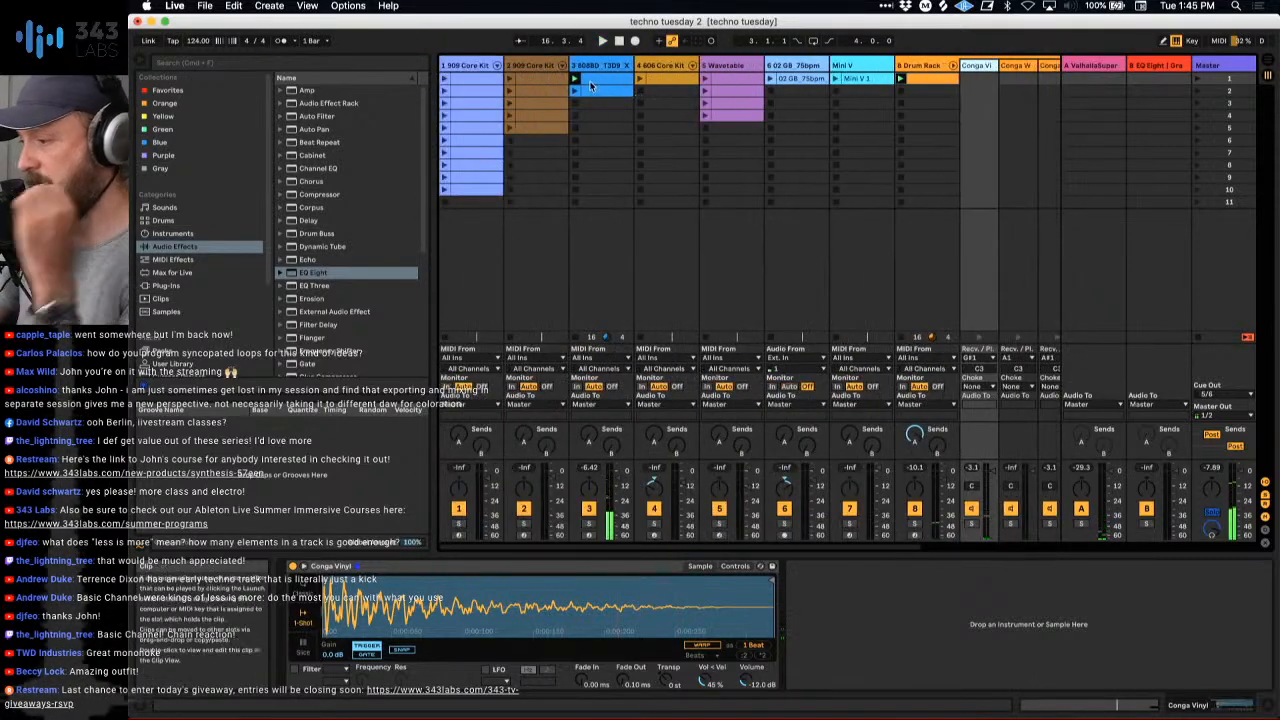
click(654, 66)
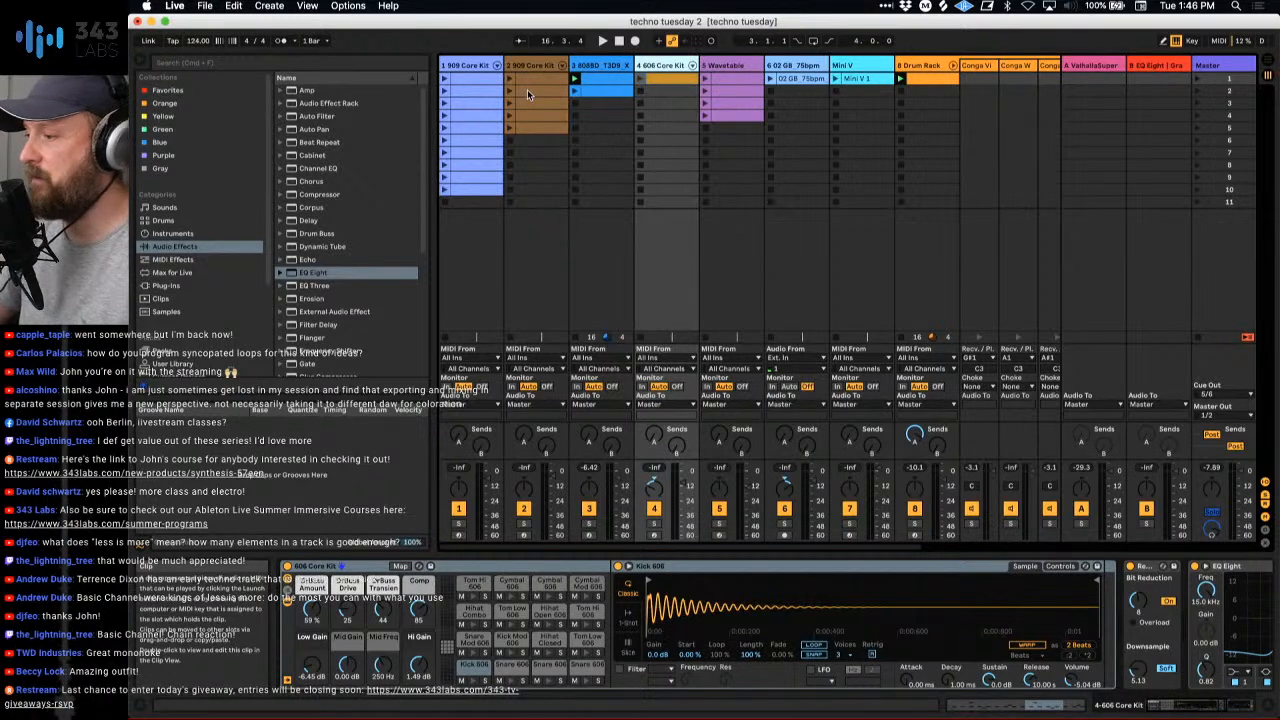
scroll(654, 156, right, 5)
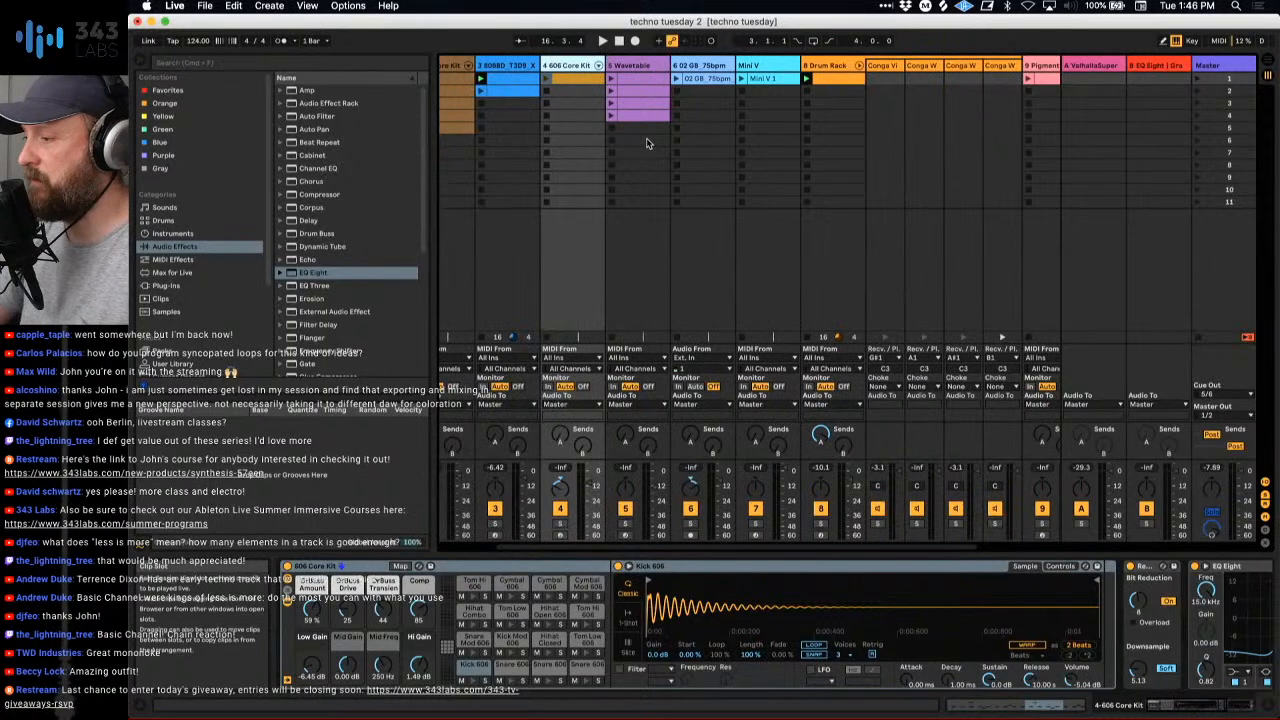
- Start playback and insert a new MIDI track directly after the Mini V track
click(769, 66)
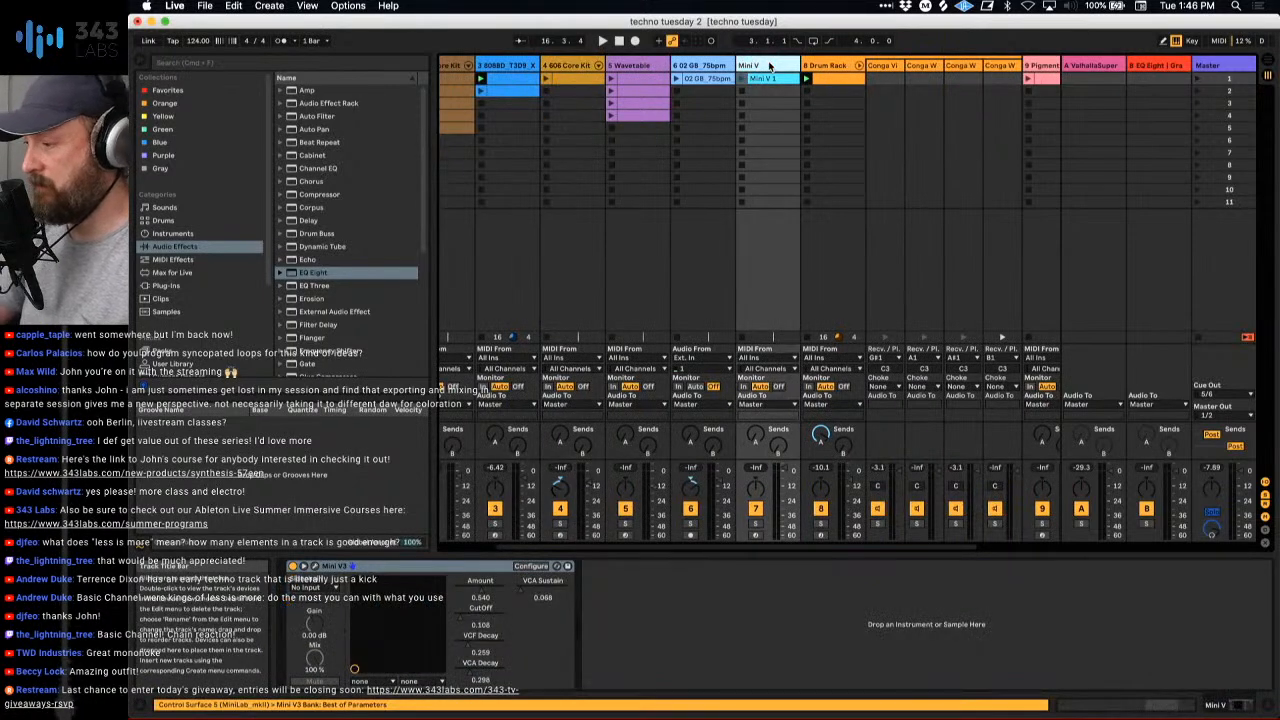
key(space)
scroll(790, 120, right, 2)
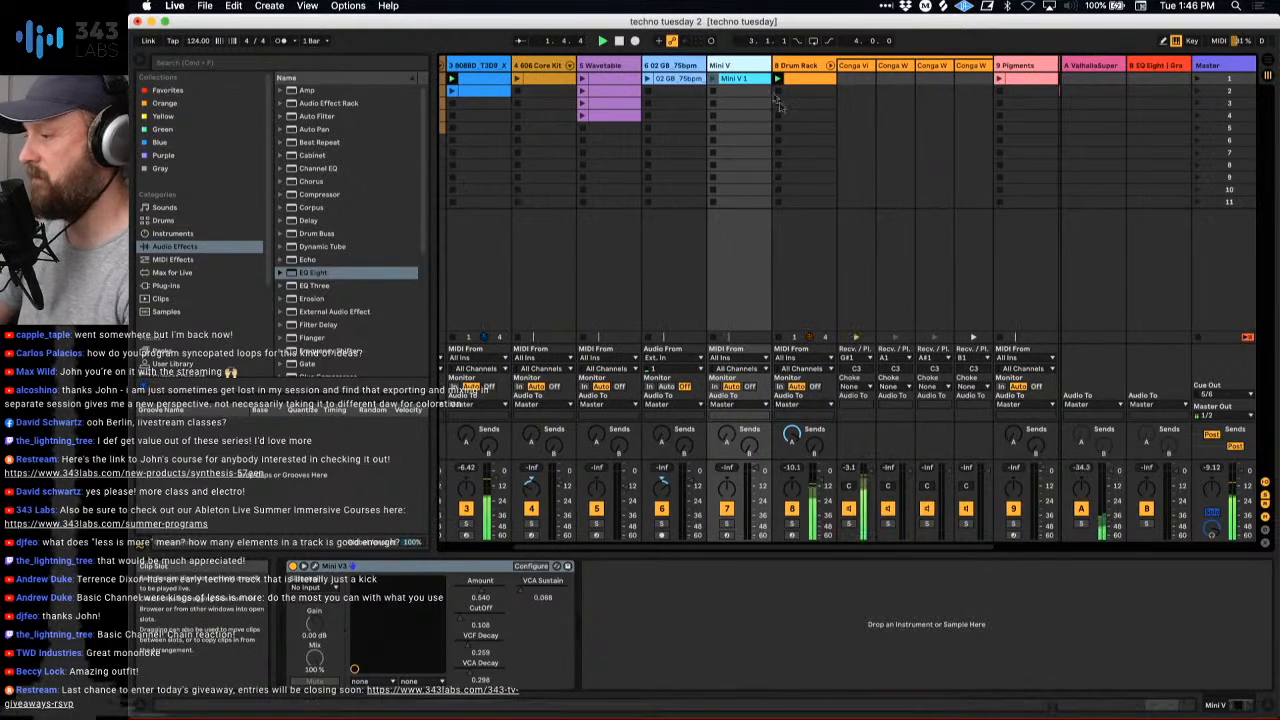
right_click(738, 66)
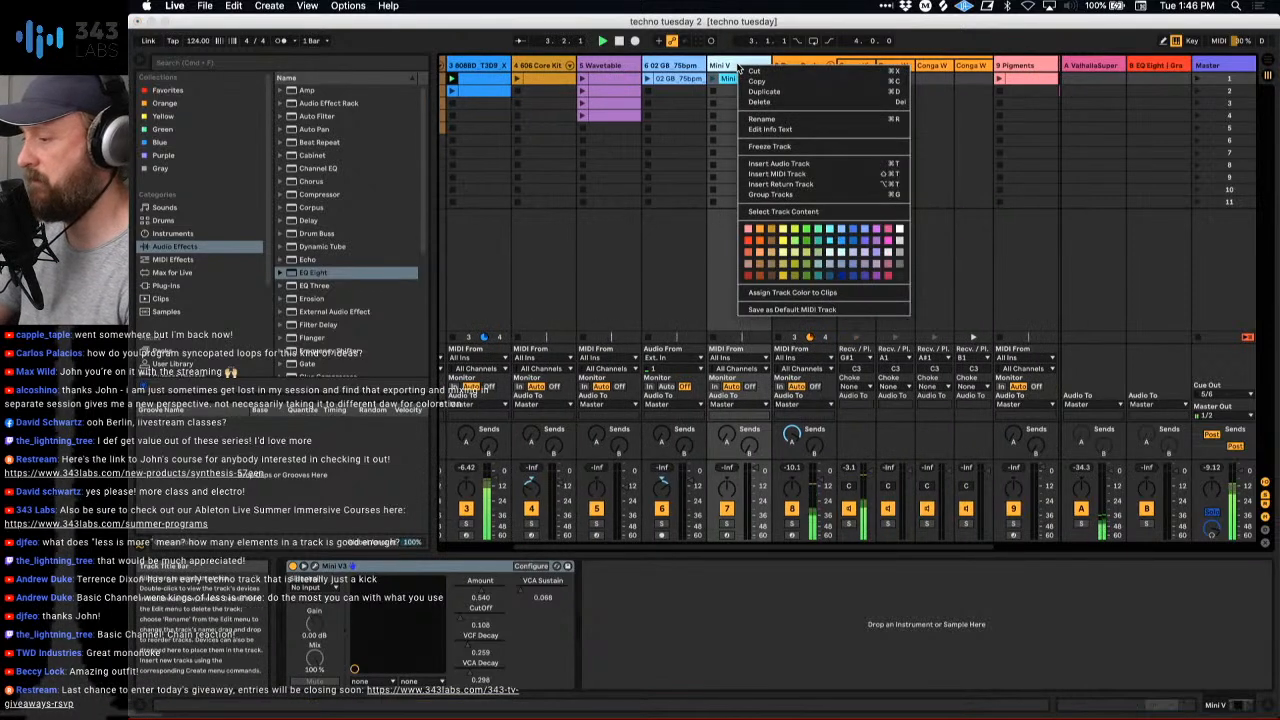
click(768, 175)
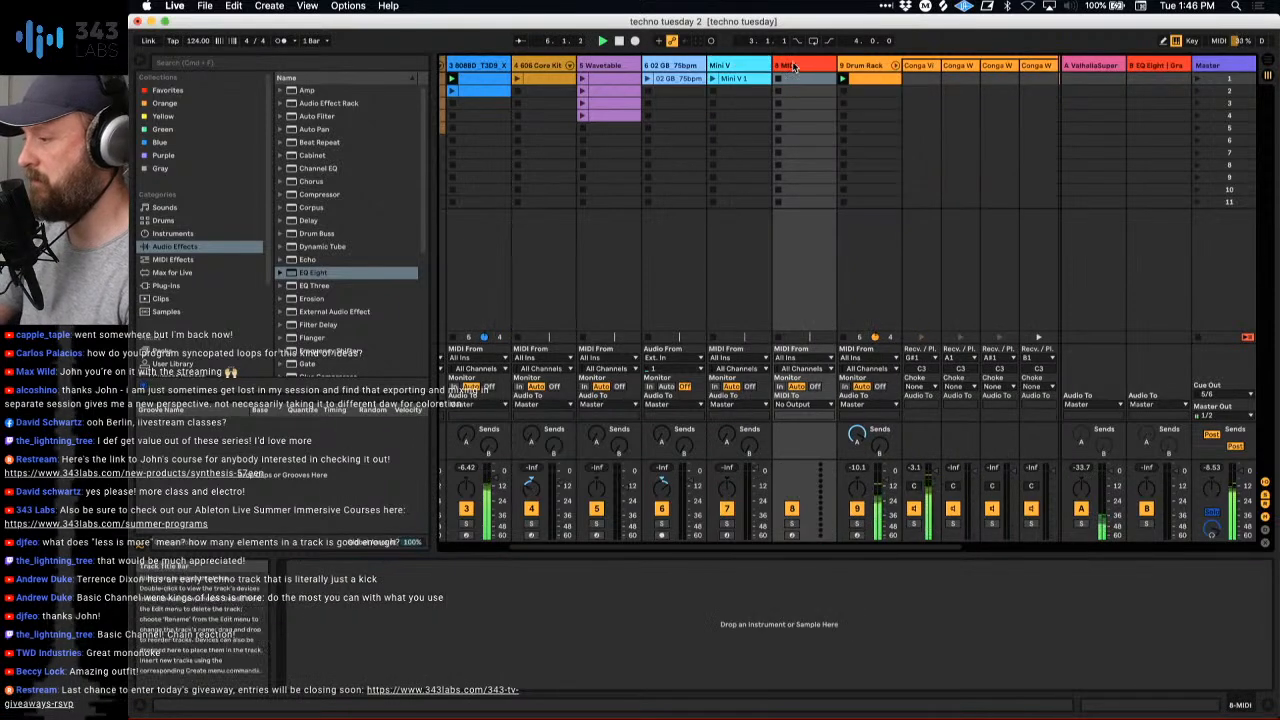
- Search the plug-ins for "mini" and load the Mini V3 VST onto the new MIDI track 8
click(197, 234)
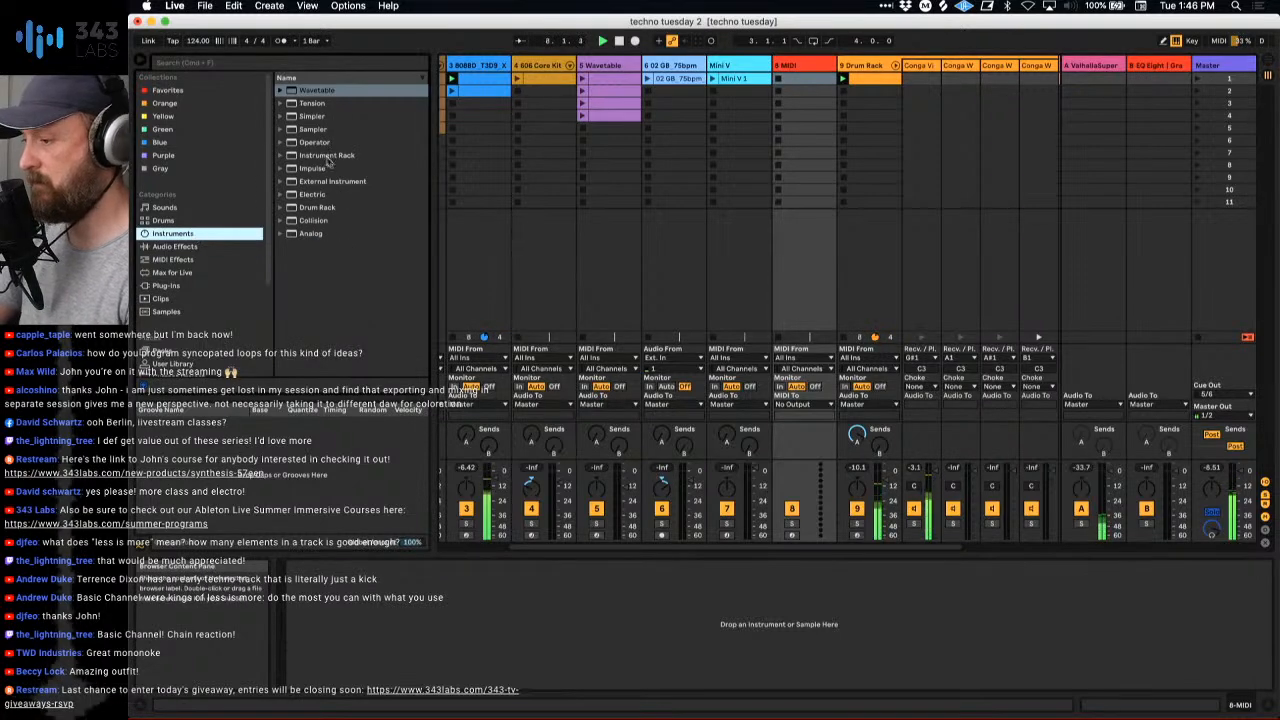
click(182, 286)
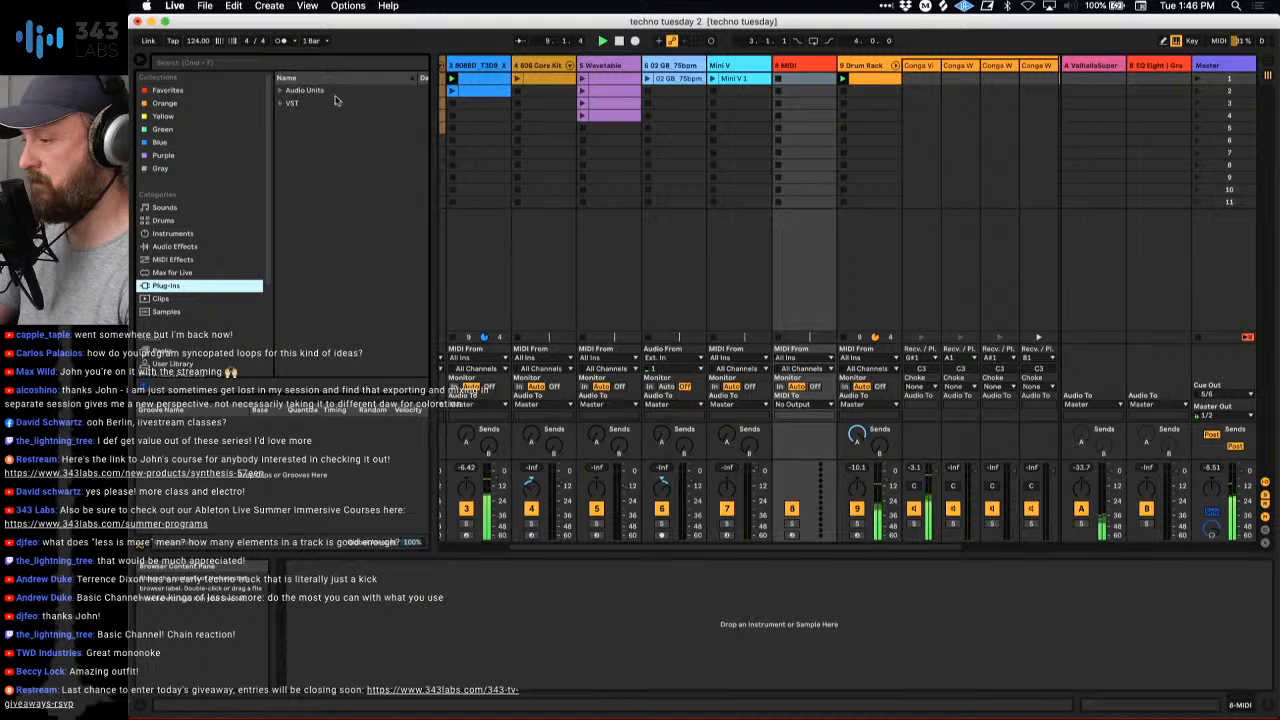
click(799, 67)
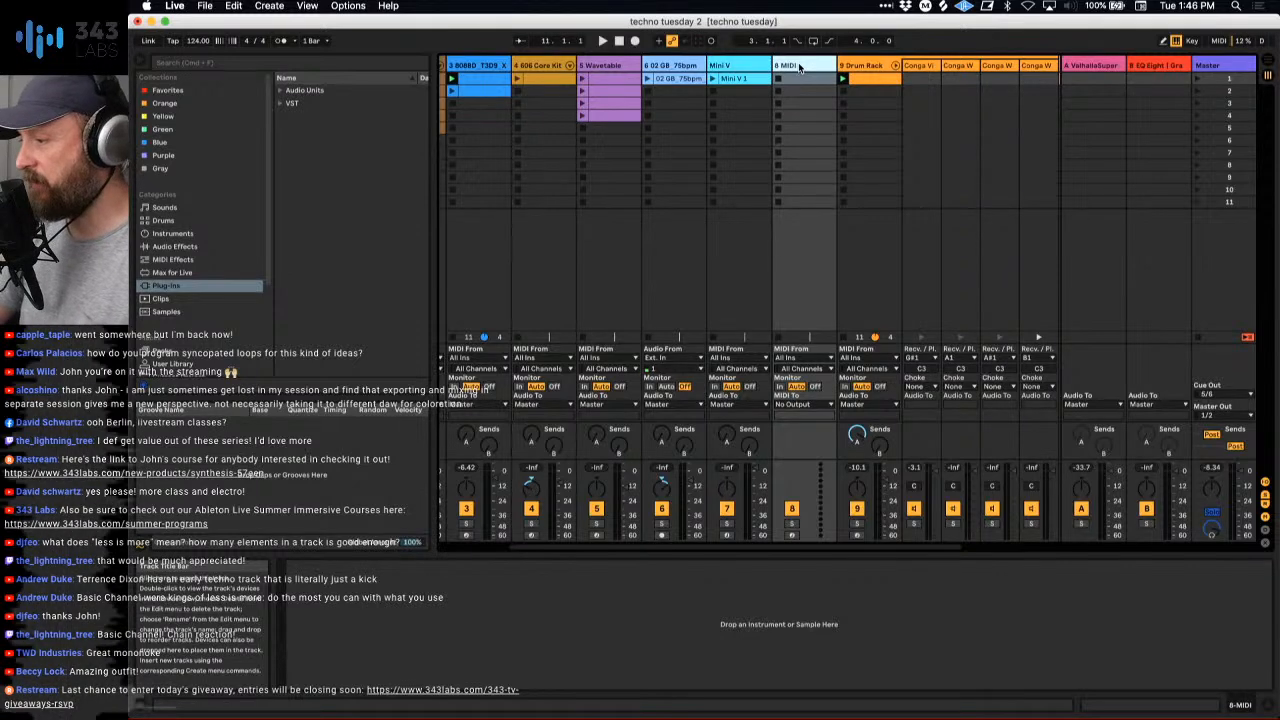
right_click(799, 67)
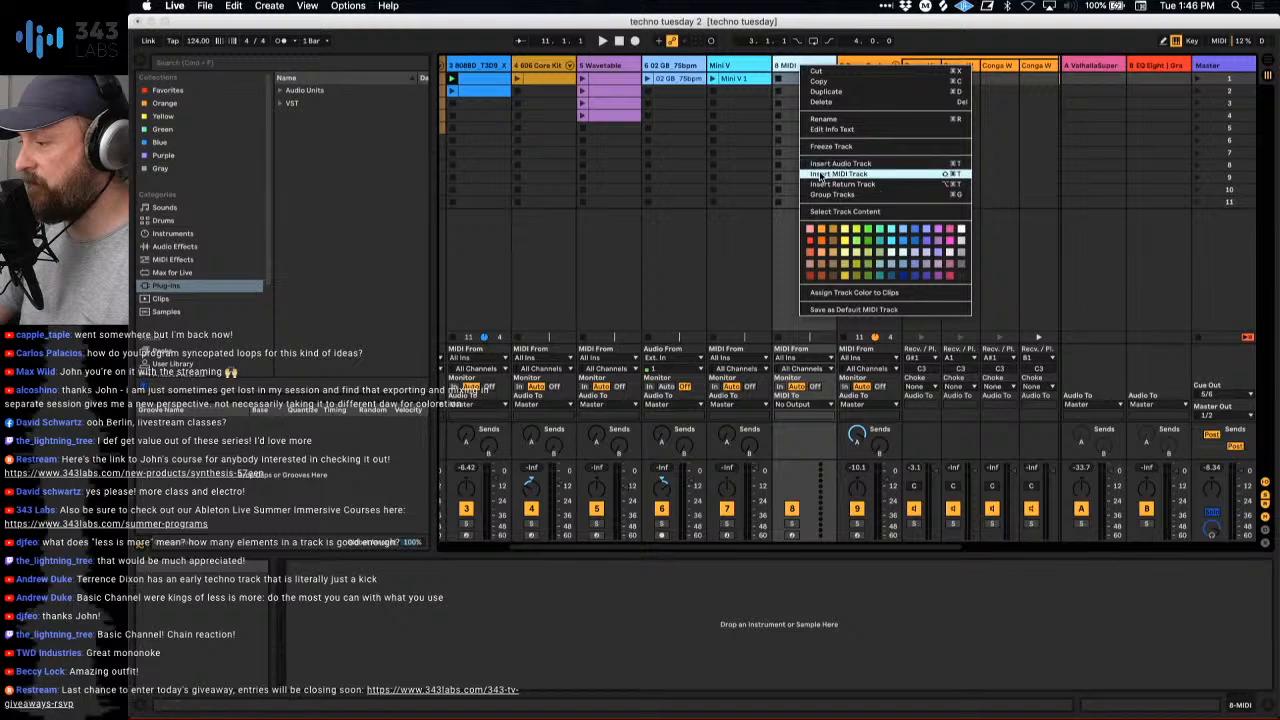
click(739, 160)
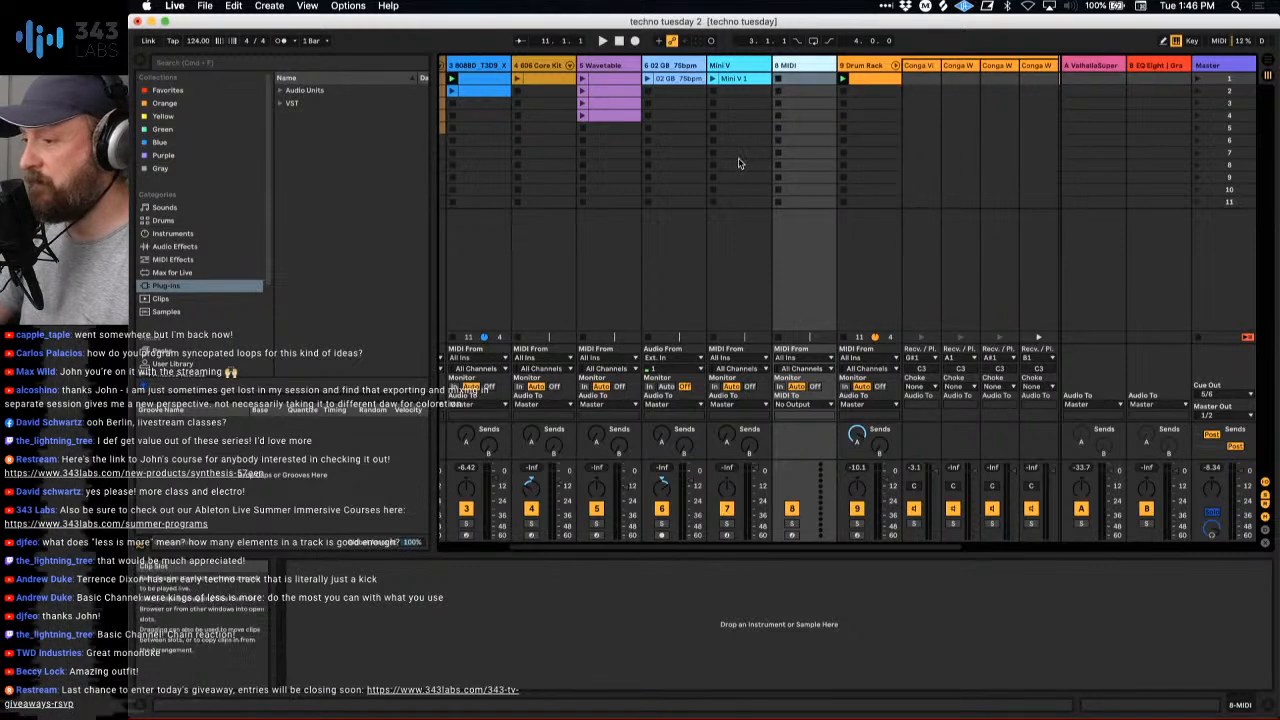
click(268, 65)
text(mini)
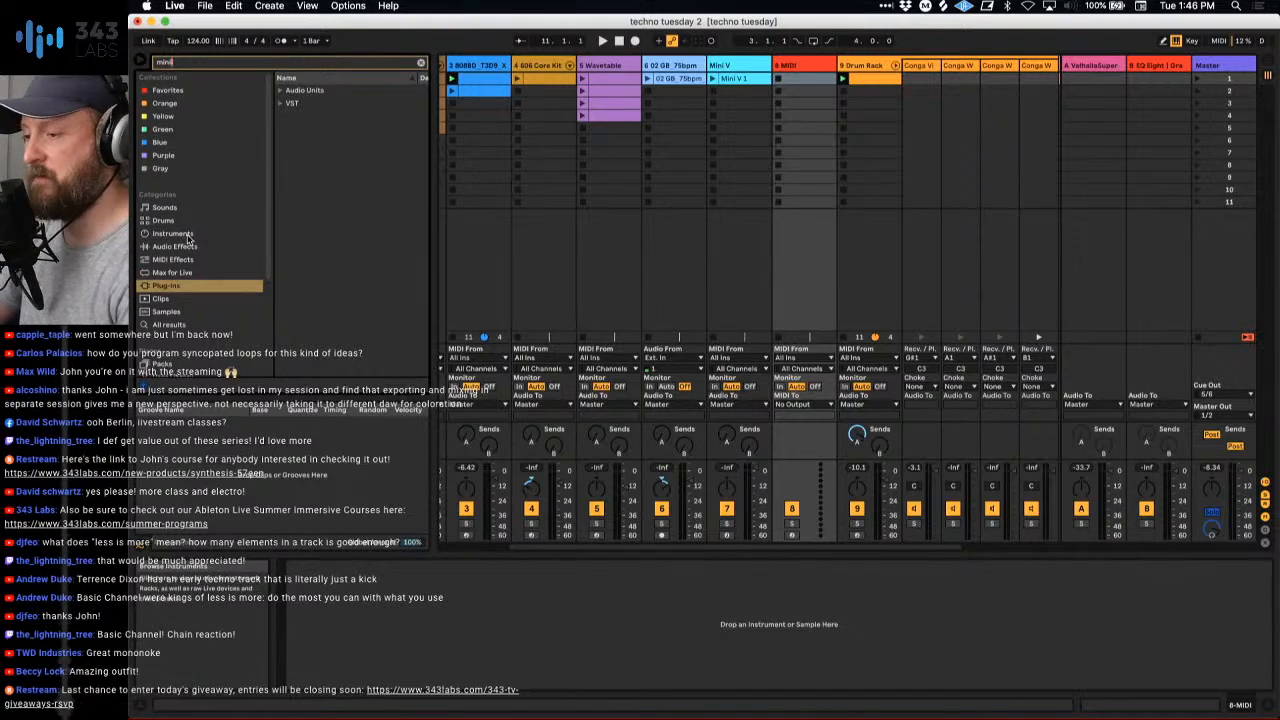
click(317, 105)
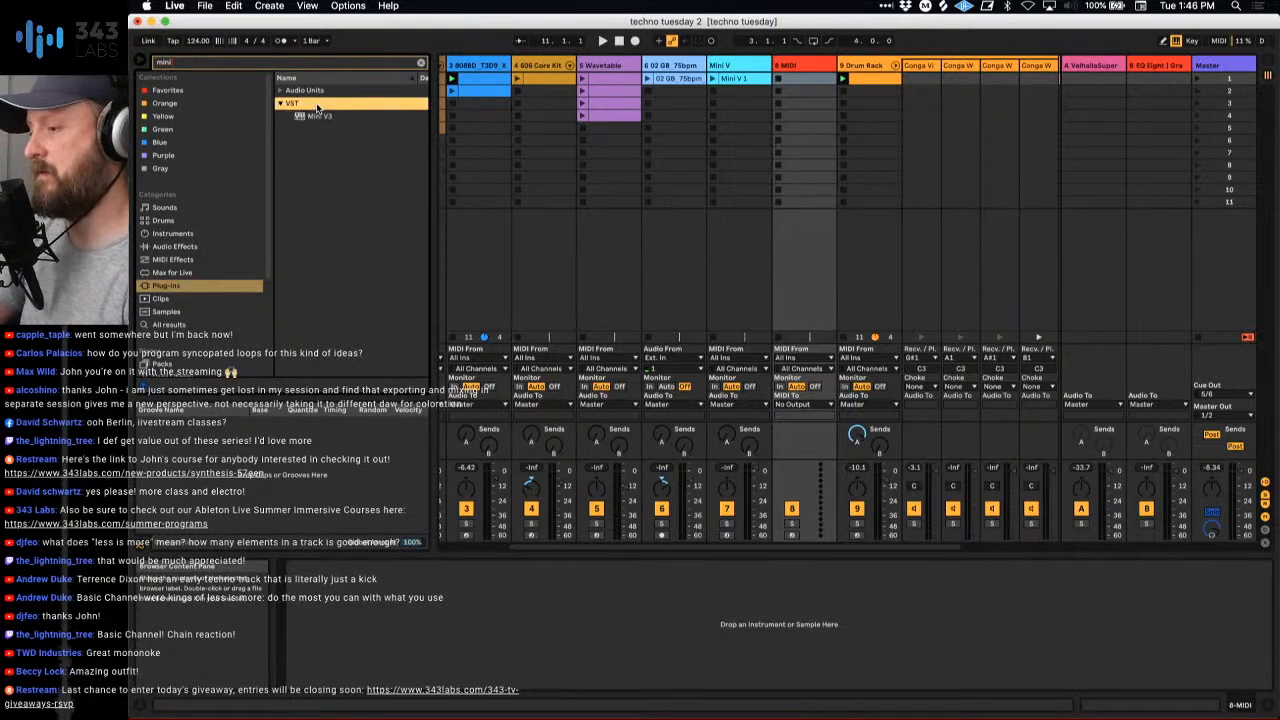
key(Down)
key(Return)
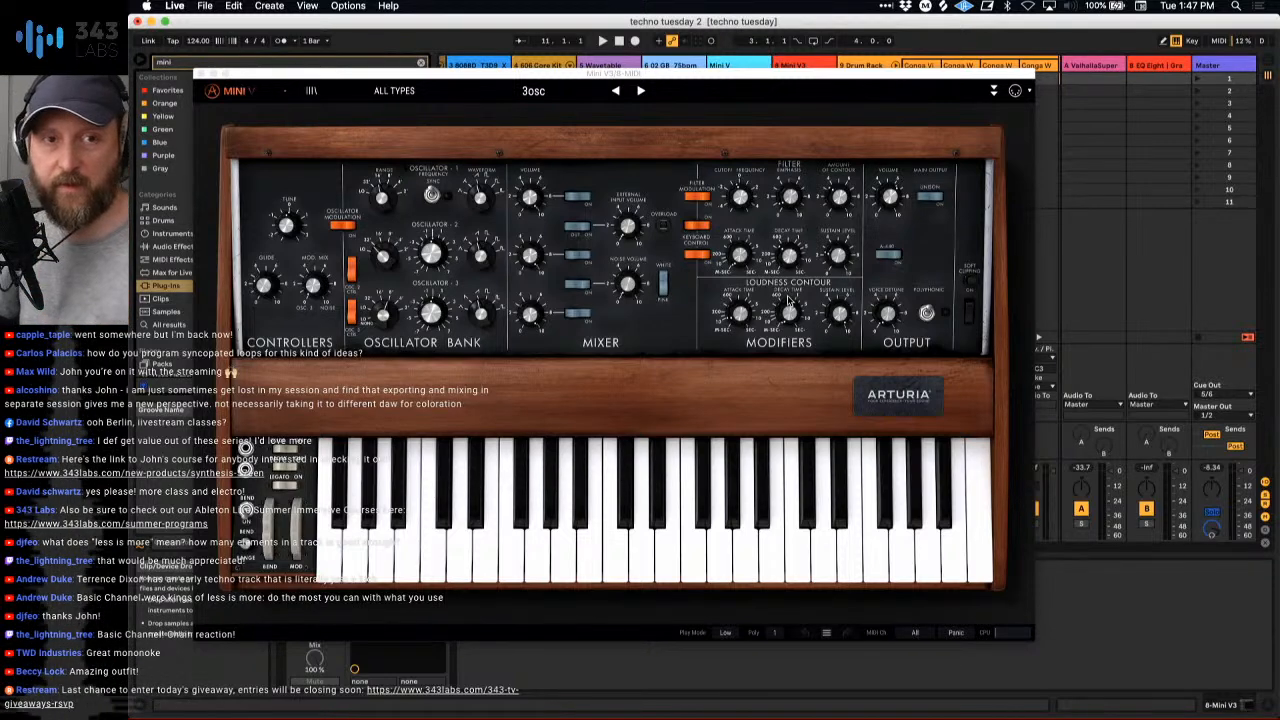
- Load the 1 Osc preset of the Template type in Mini V3 and close the plug-in window
click(789, 301)
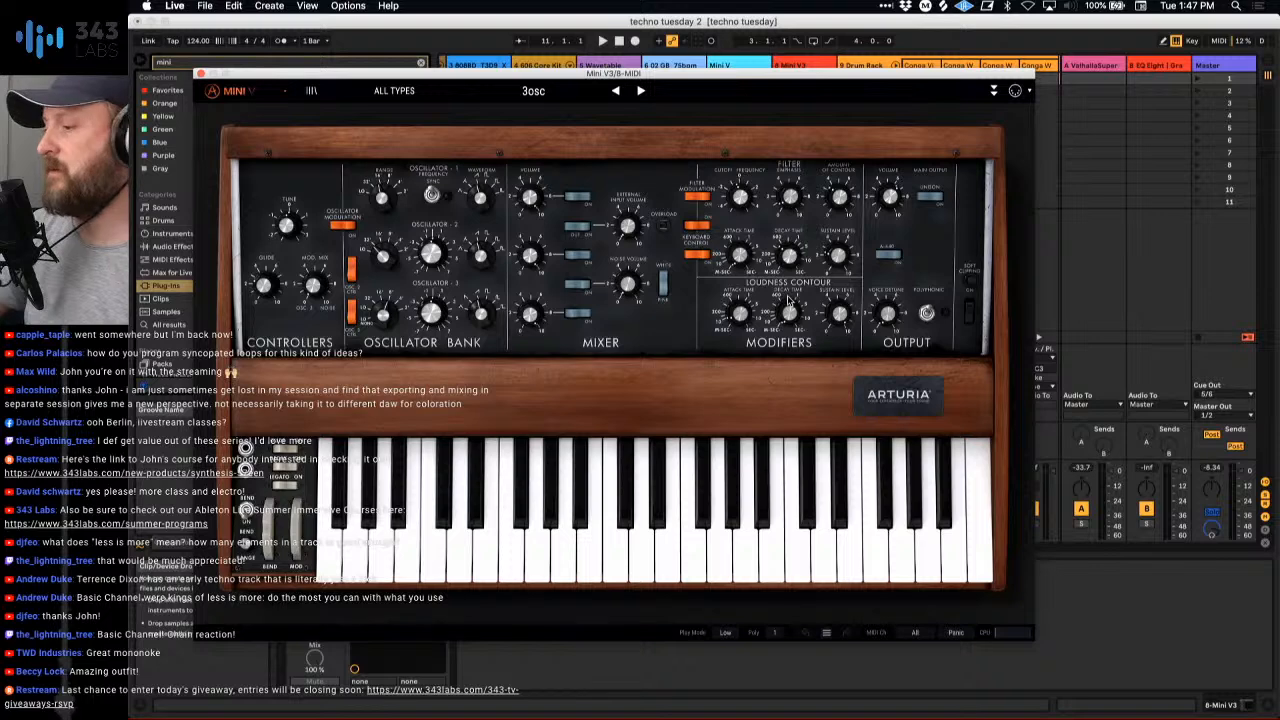
click(394, 90)
mouse_move(405, 334)
click(497, 338)
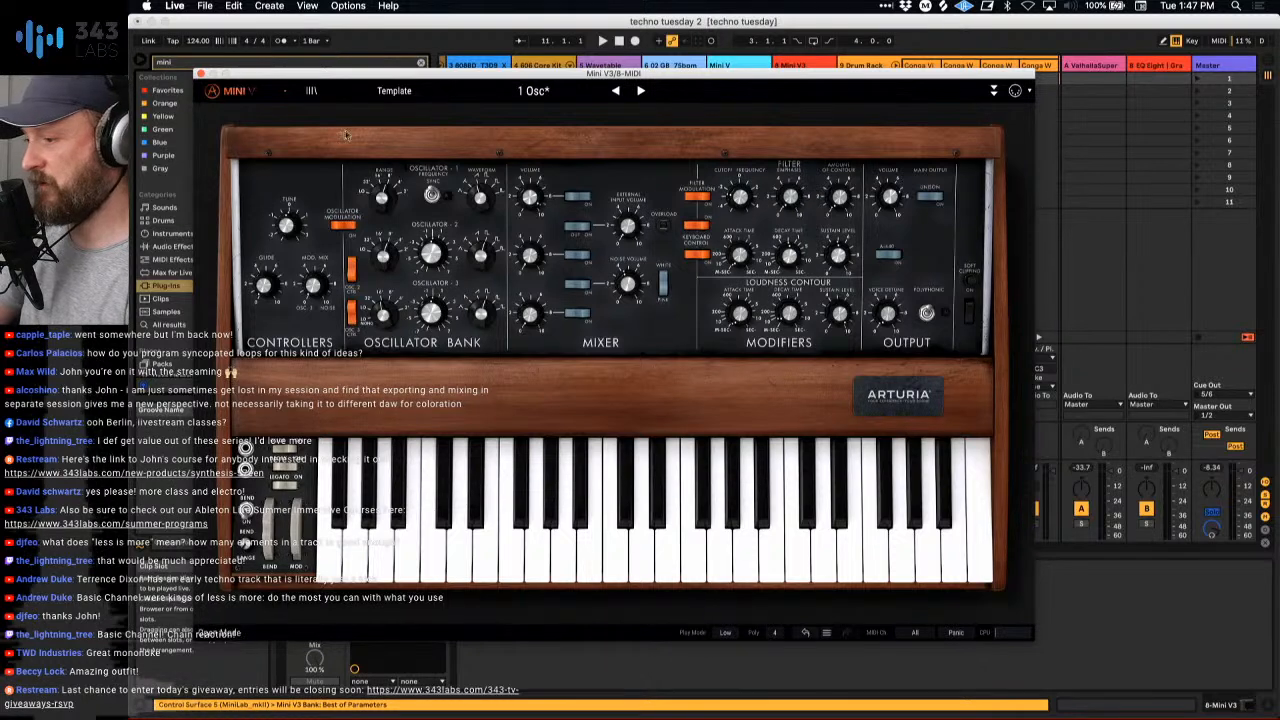
click(199, 75)
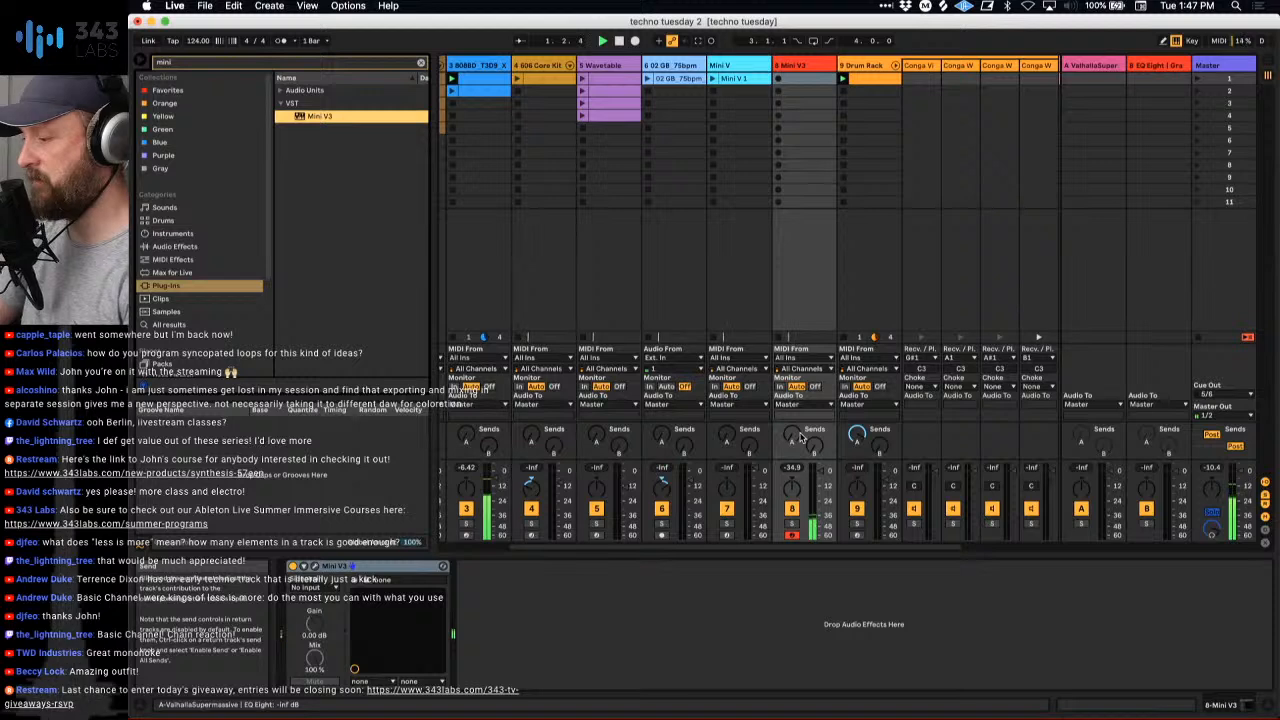
- Record a played three-bar Mini V3 bass line into the first clip slot of track 8
key(z)
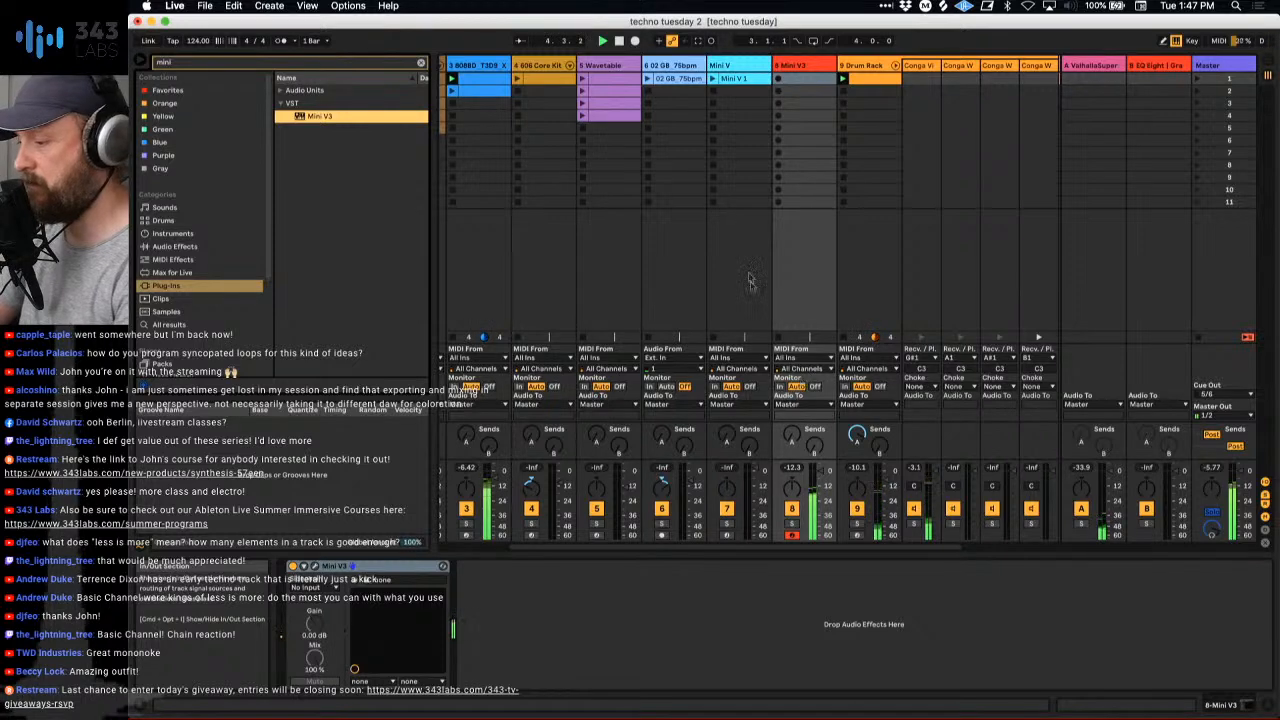
click(779, 82)
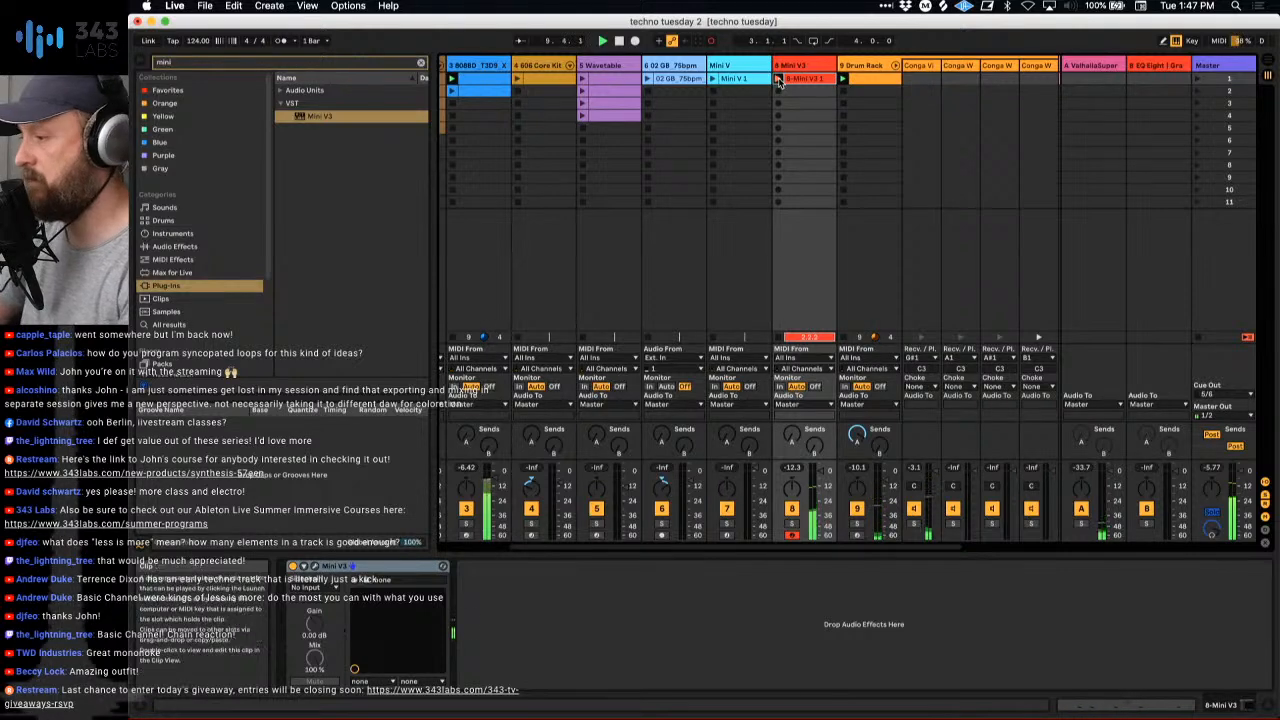
click(779, 82)
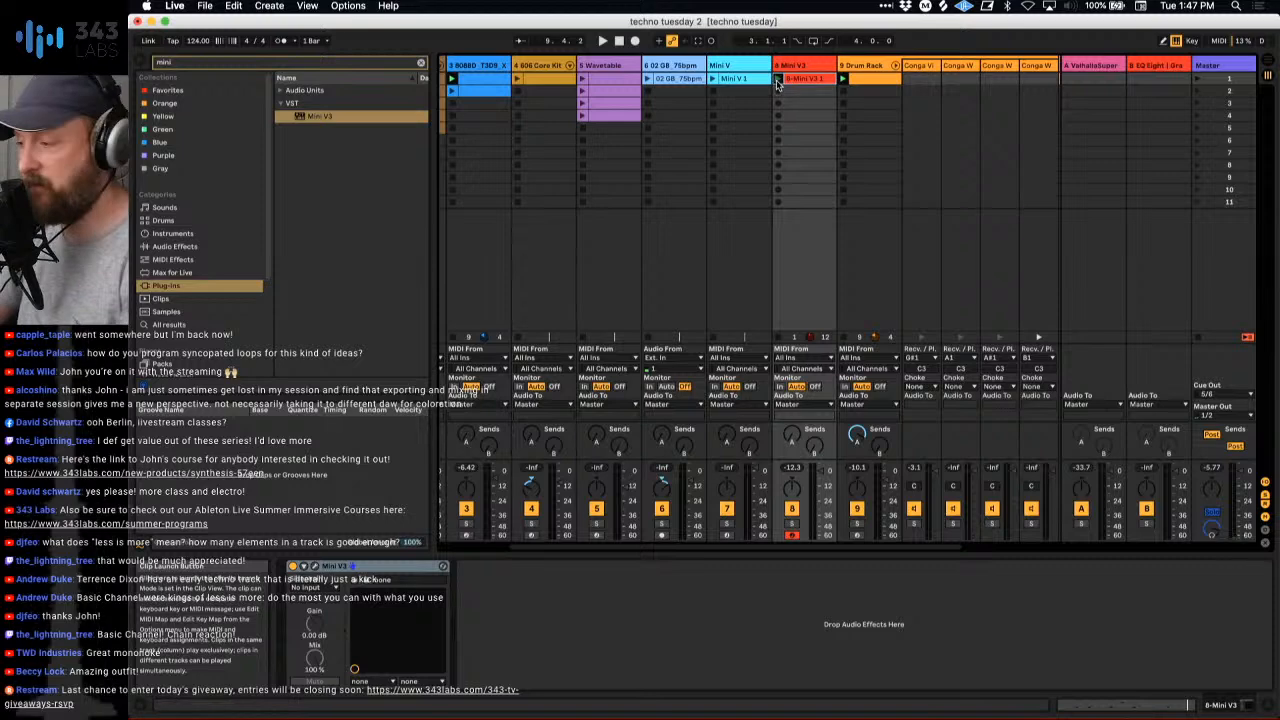
- Open the recorded Mini V3 clip during playback, add an A3 note from 1.1.3 to 1.1.4 and enable the note preview
key(space)
double_click(803, 80)
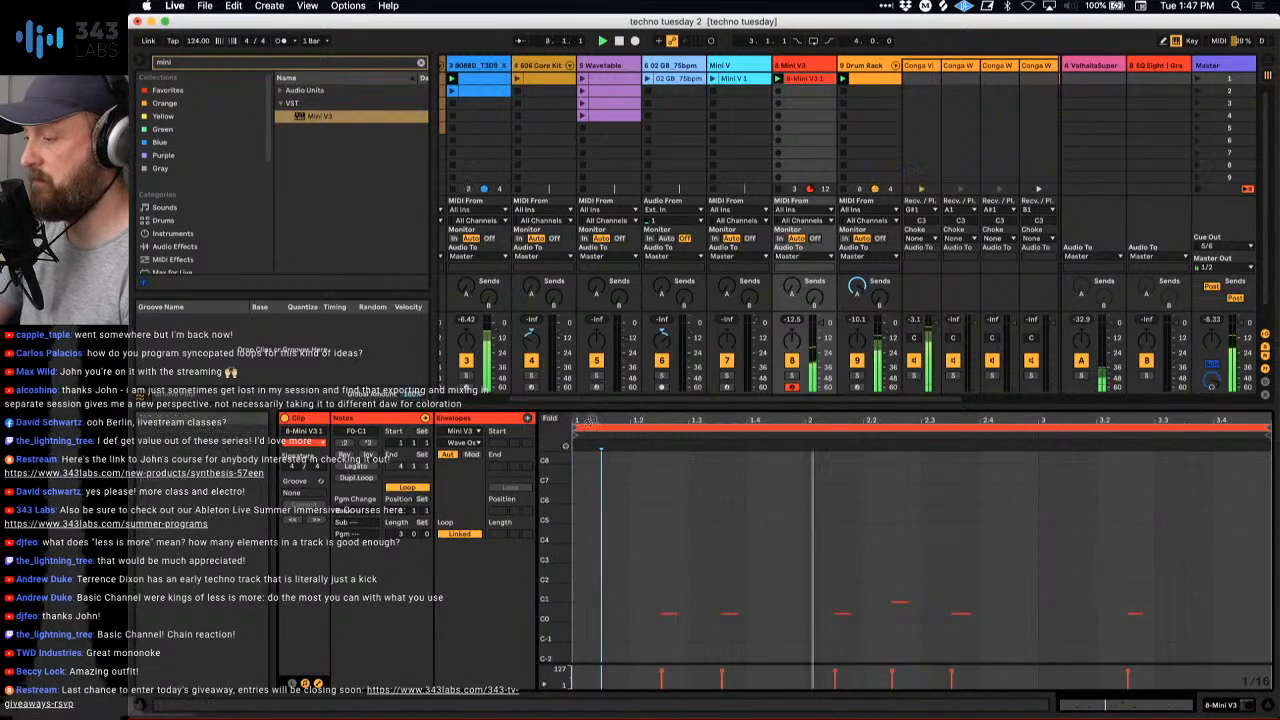
drag(590, 422, 598, 450)
double_click(621, 551)
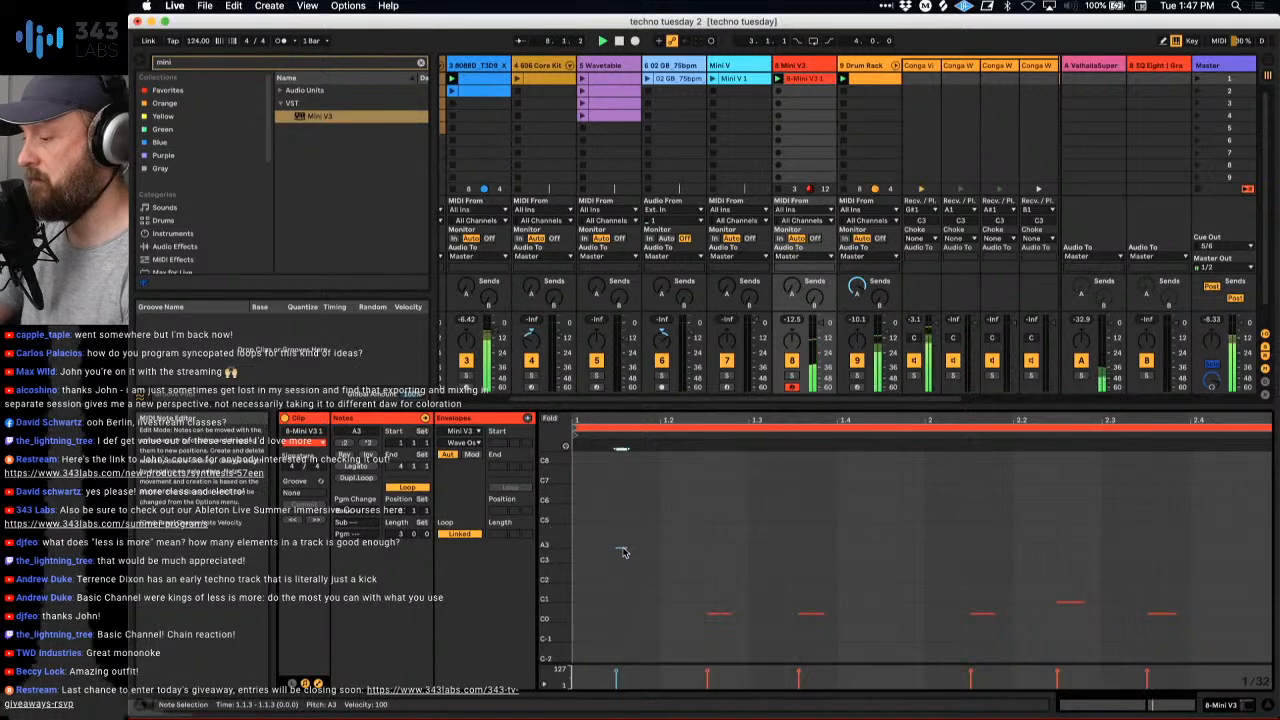
drag(625, 548, 638, 548)
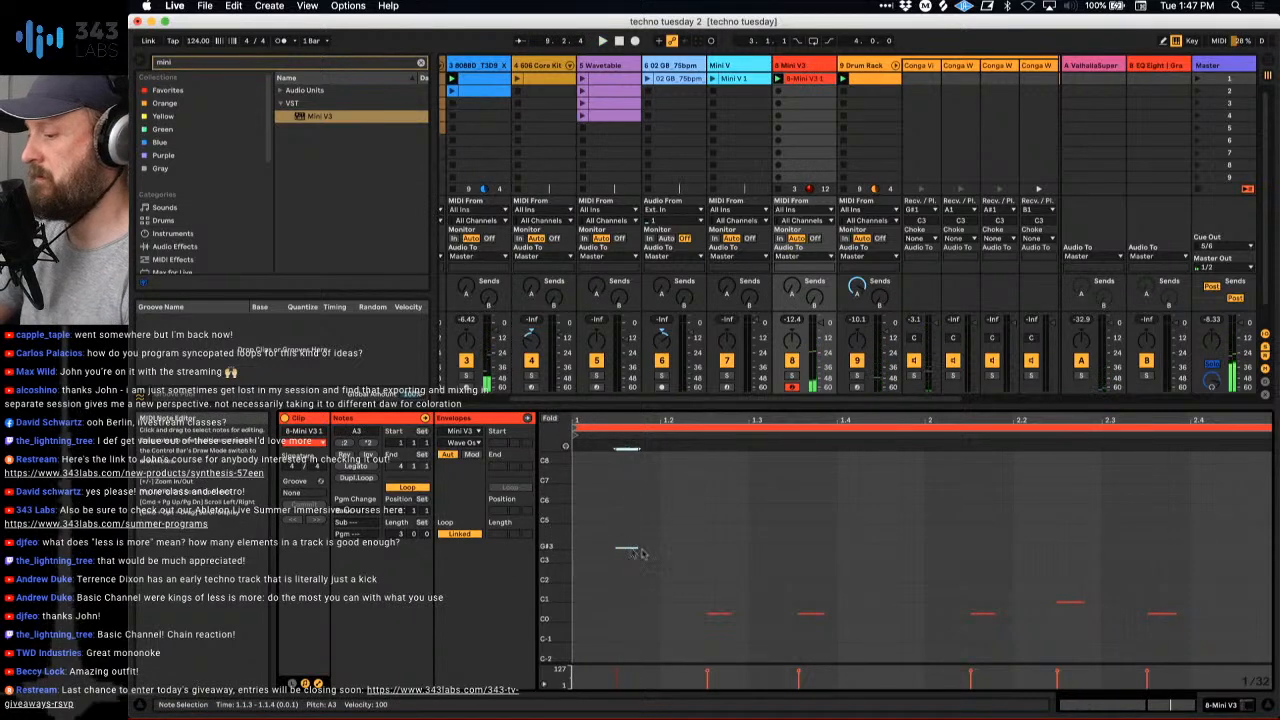
click(566, 447)
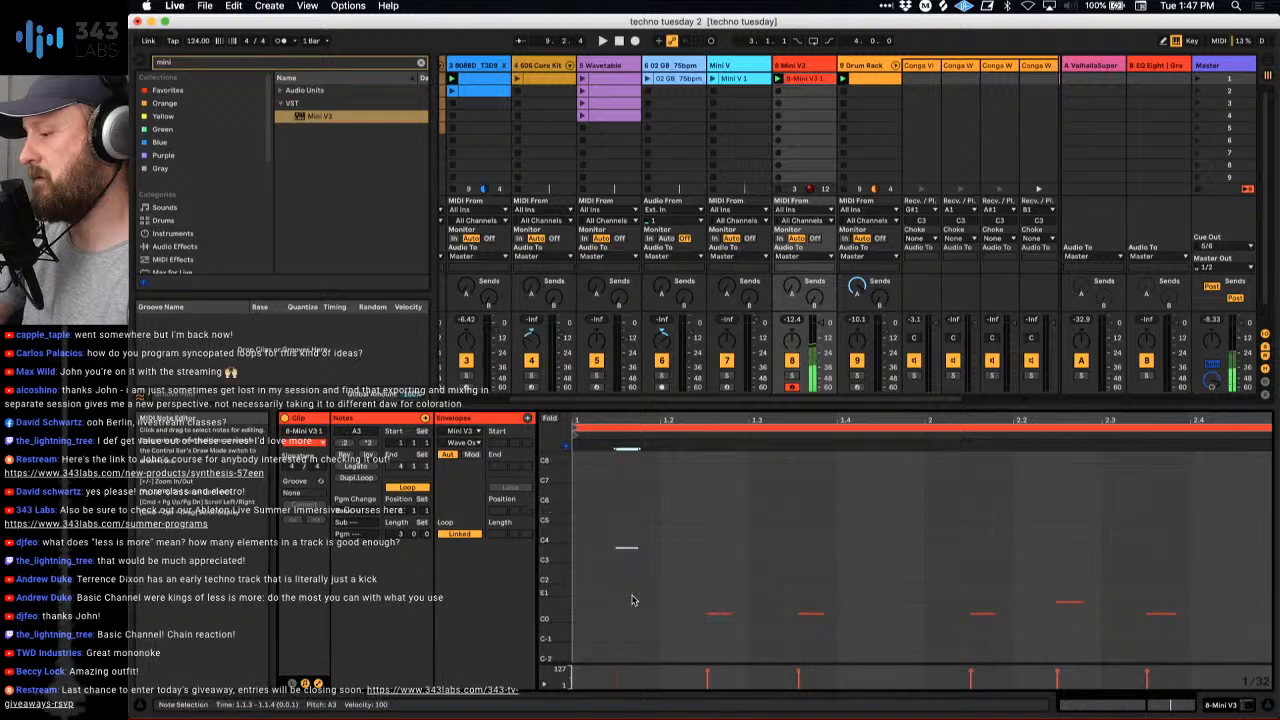
- Lower the Mini V3 clip's note at 1.1.3 to G#1 and delete the low note at 1.3.3
key(Down)
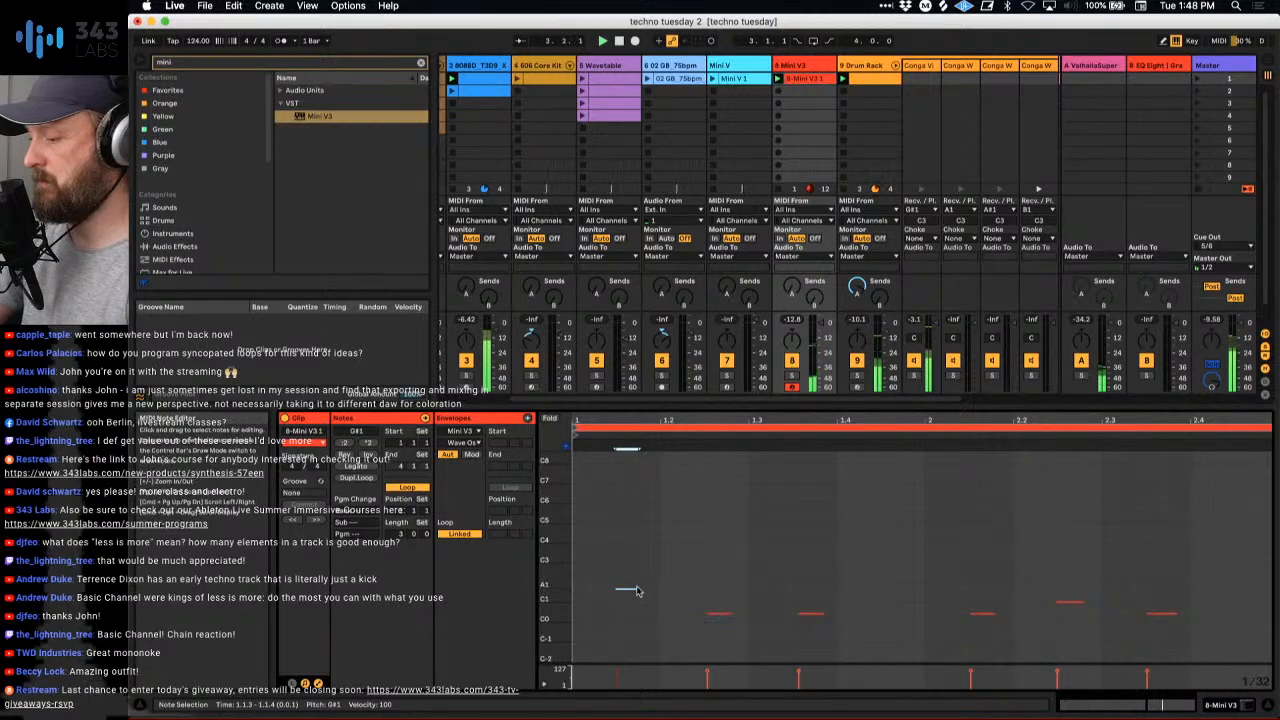
click(793, 648)
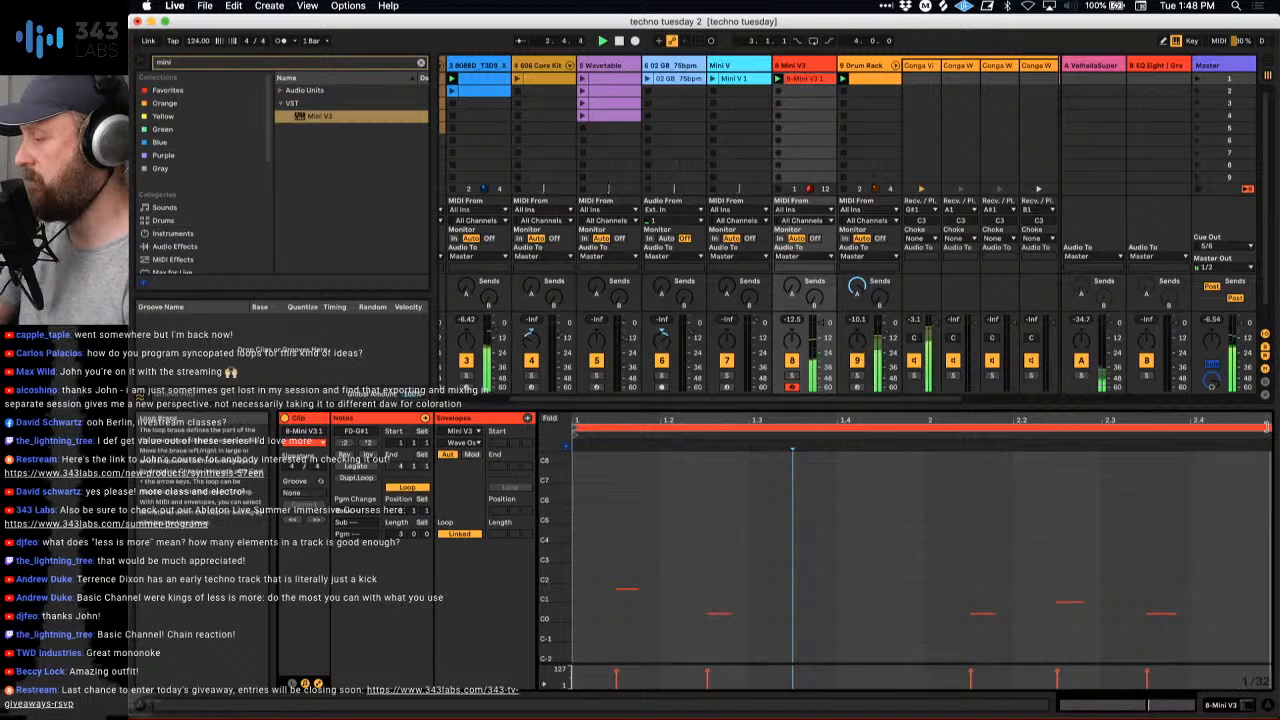
- Set the Mini V3 clip's loop length to 2 bars and restart playback
drag(1266, 427, 1272, 478)
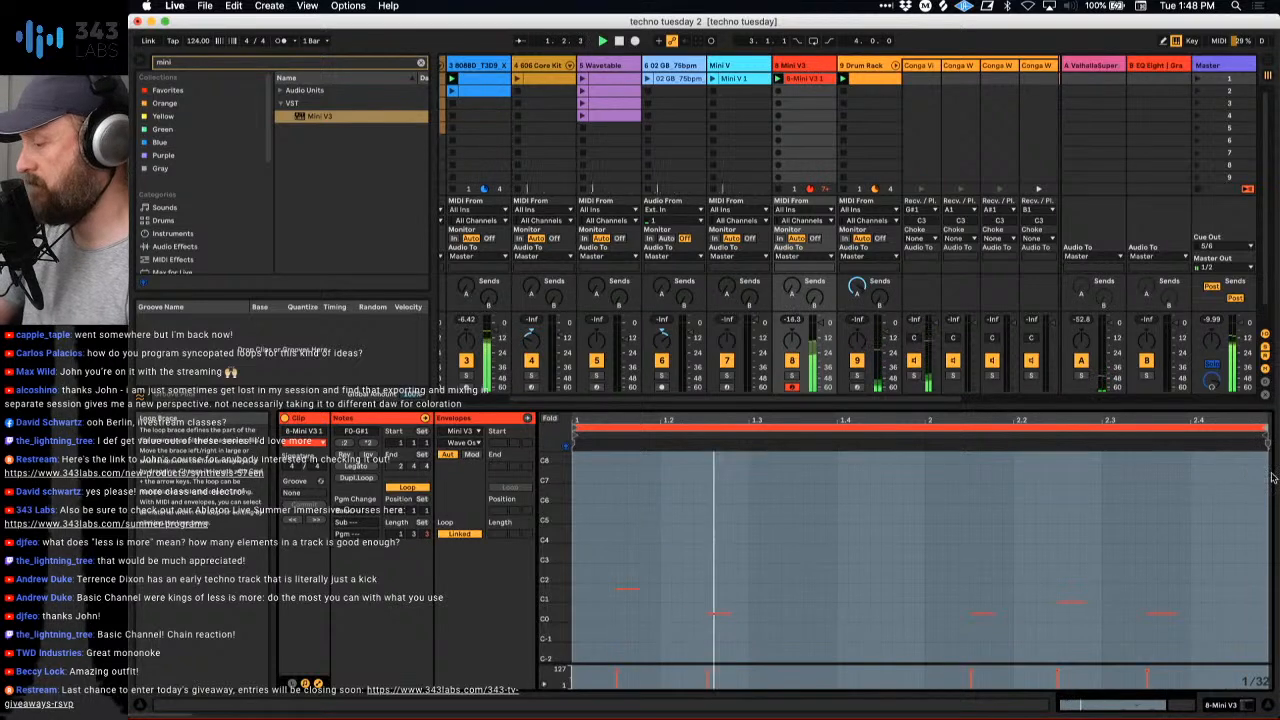
double_click(799, 68)
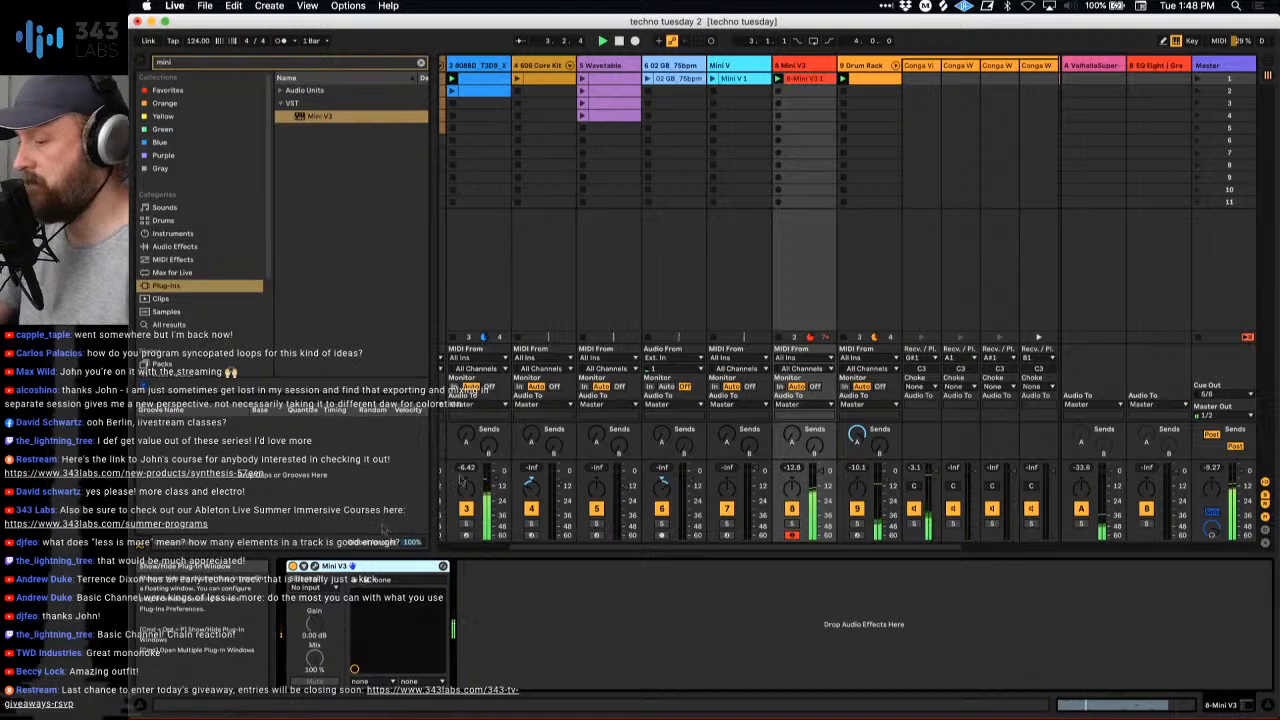
key(shift+Tab)
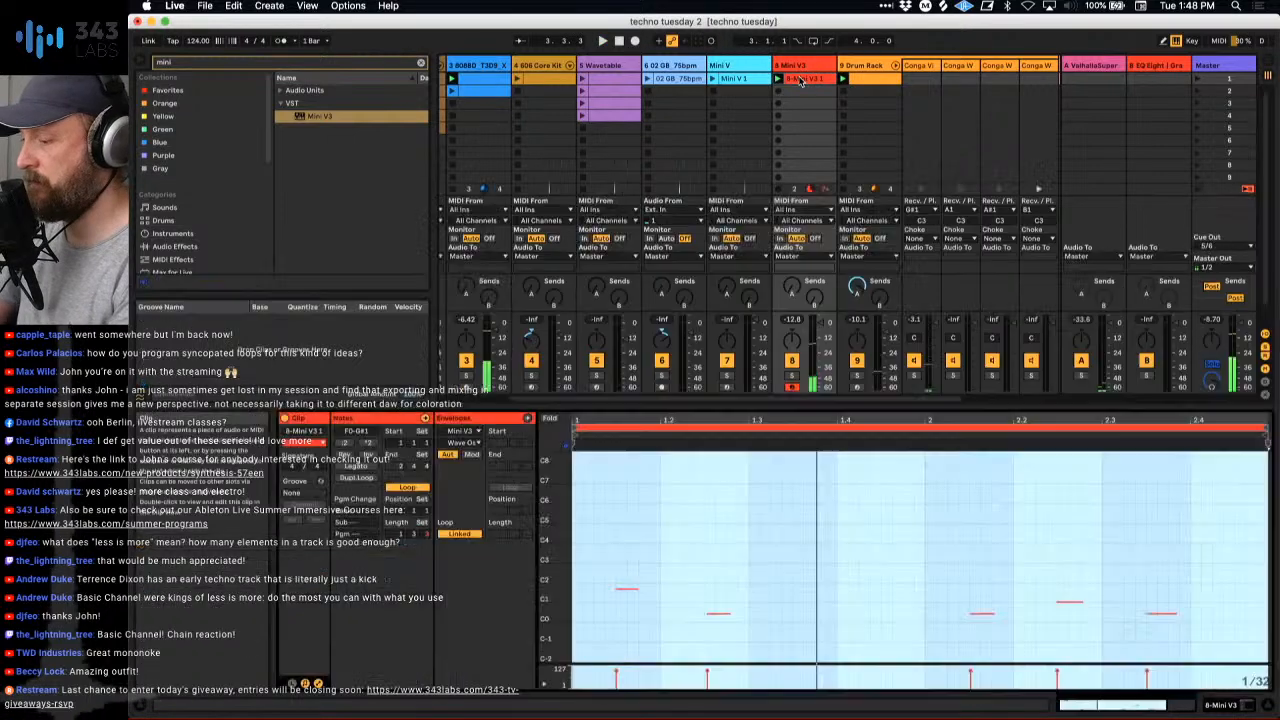
click(403, 535)
text(1)
key(Return)
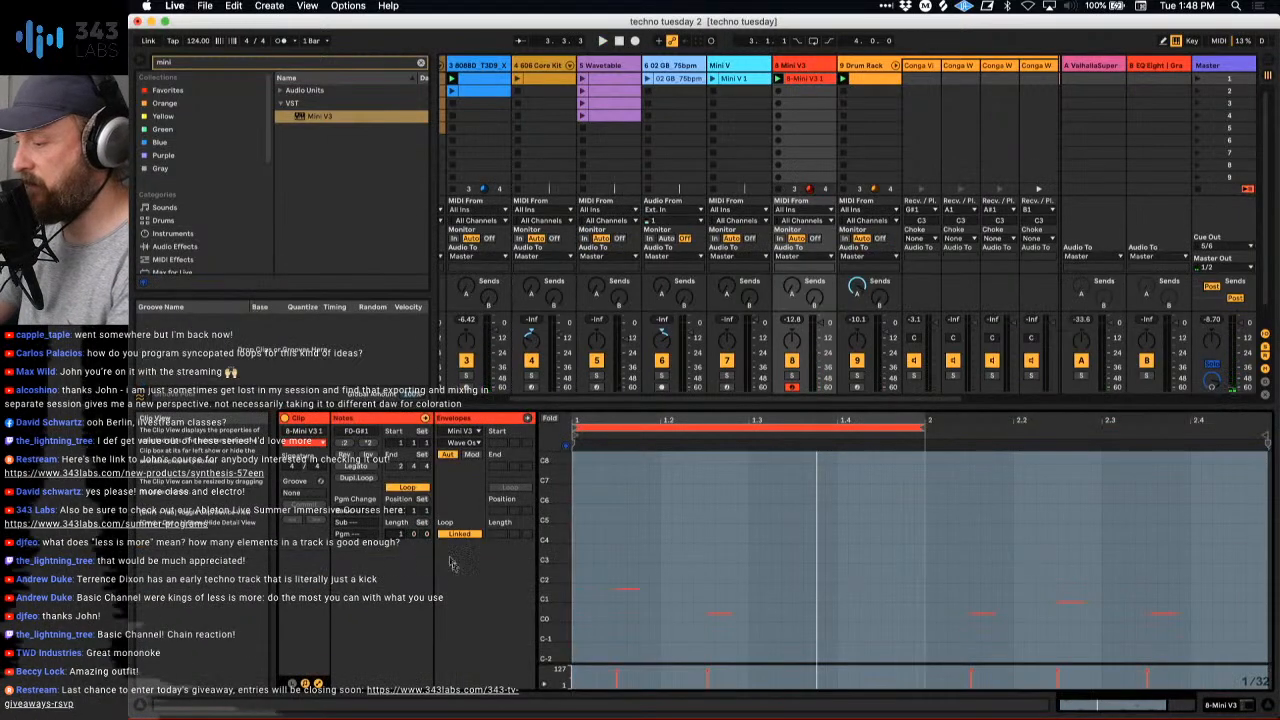
text(2)
key(Return)
key(space)
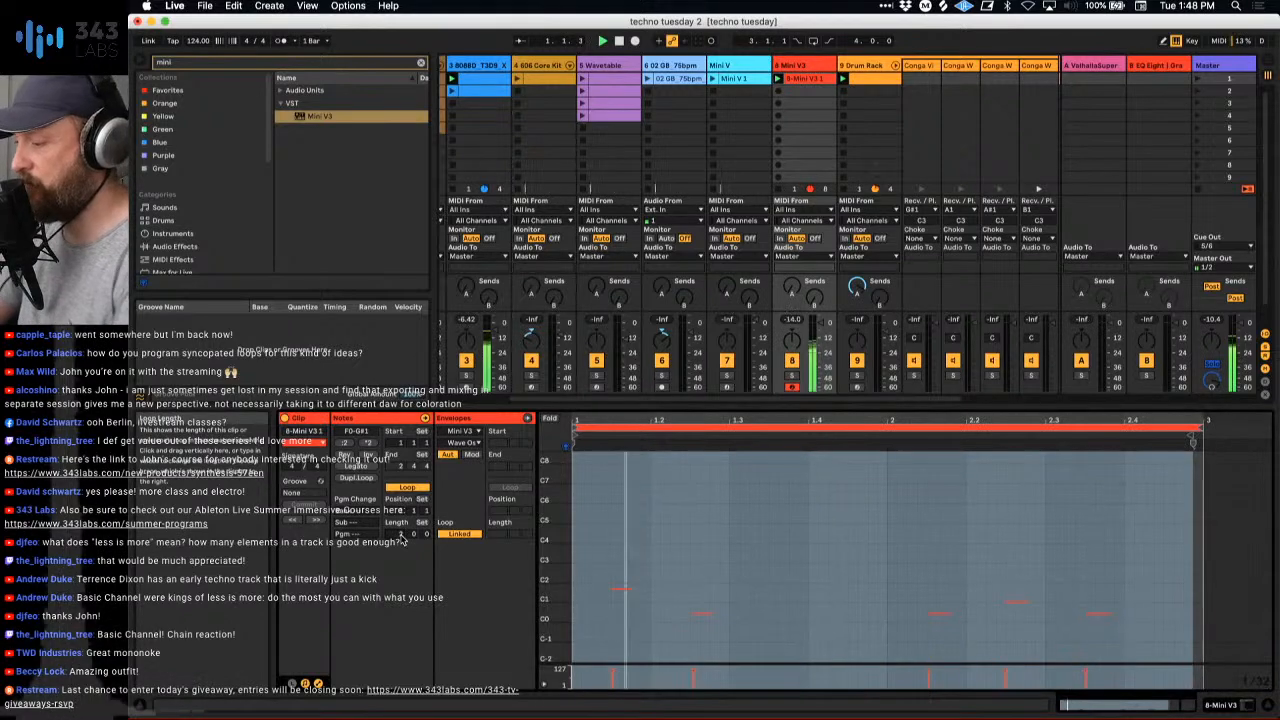
- Open the Mini V3 plug-in during playback, lower the filter cutoff to about 164 Hz and adjust the filter emphasis and contour amount
double_click(800, 65)
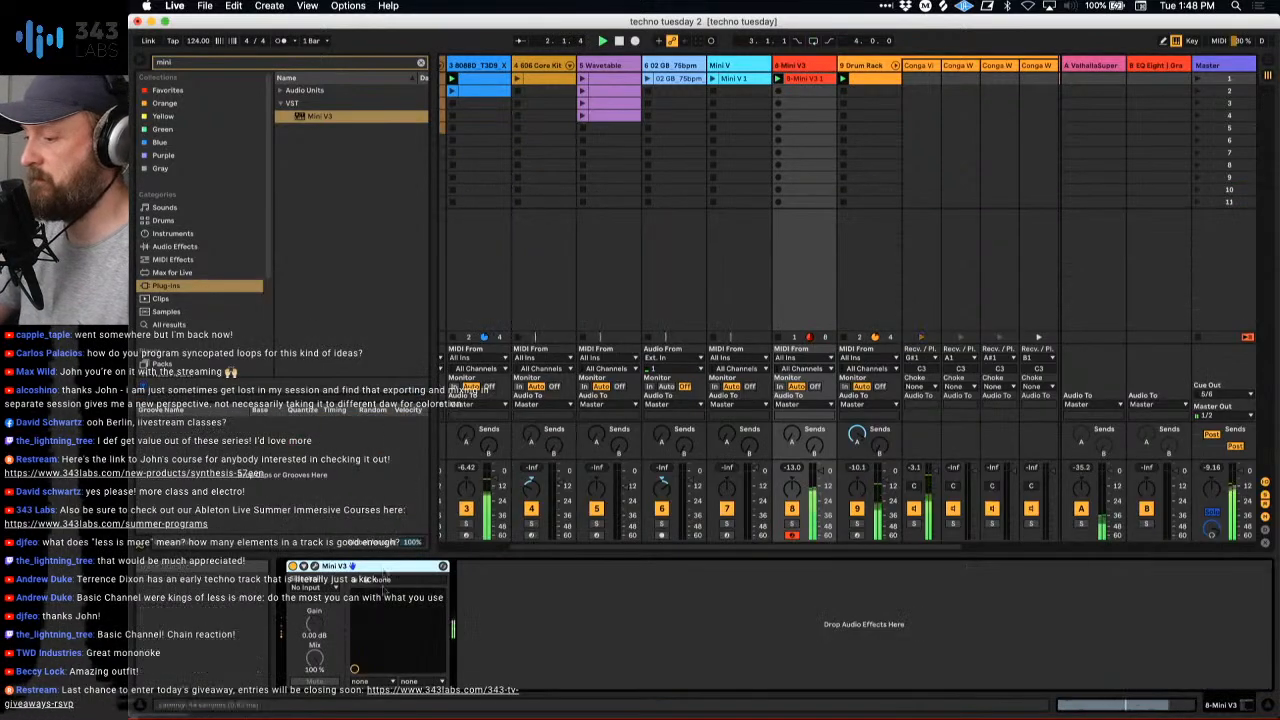
click(316, 570)
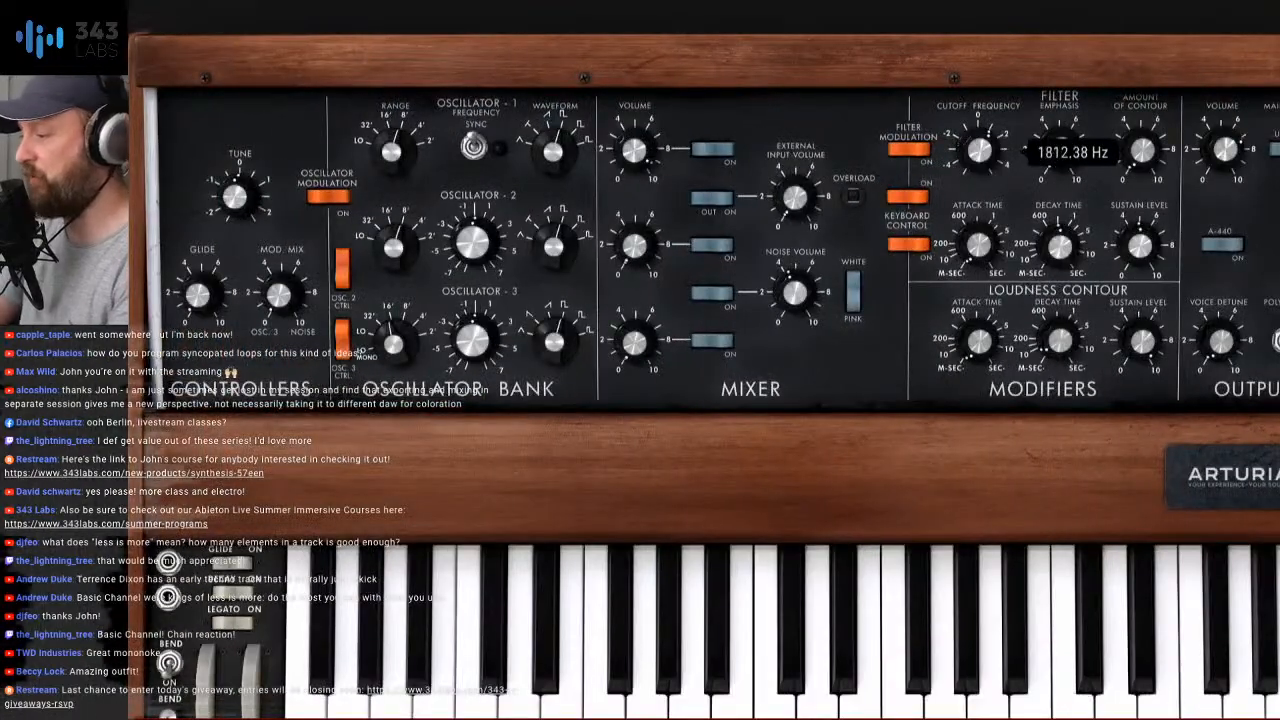
drag(979, 150, 979, 180)
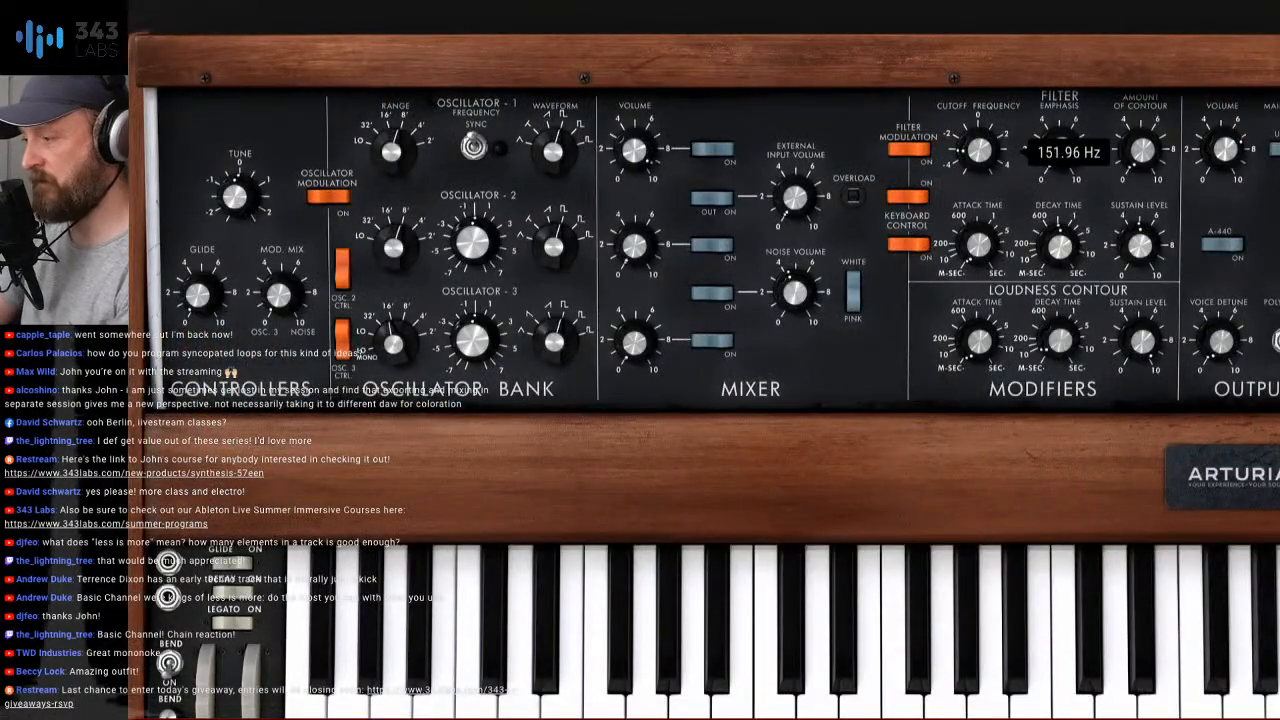
drag(1058, 148, 1058, 128)
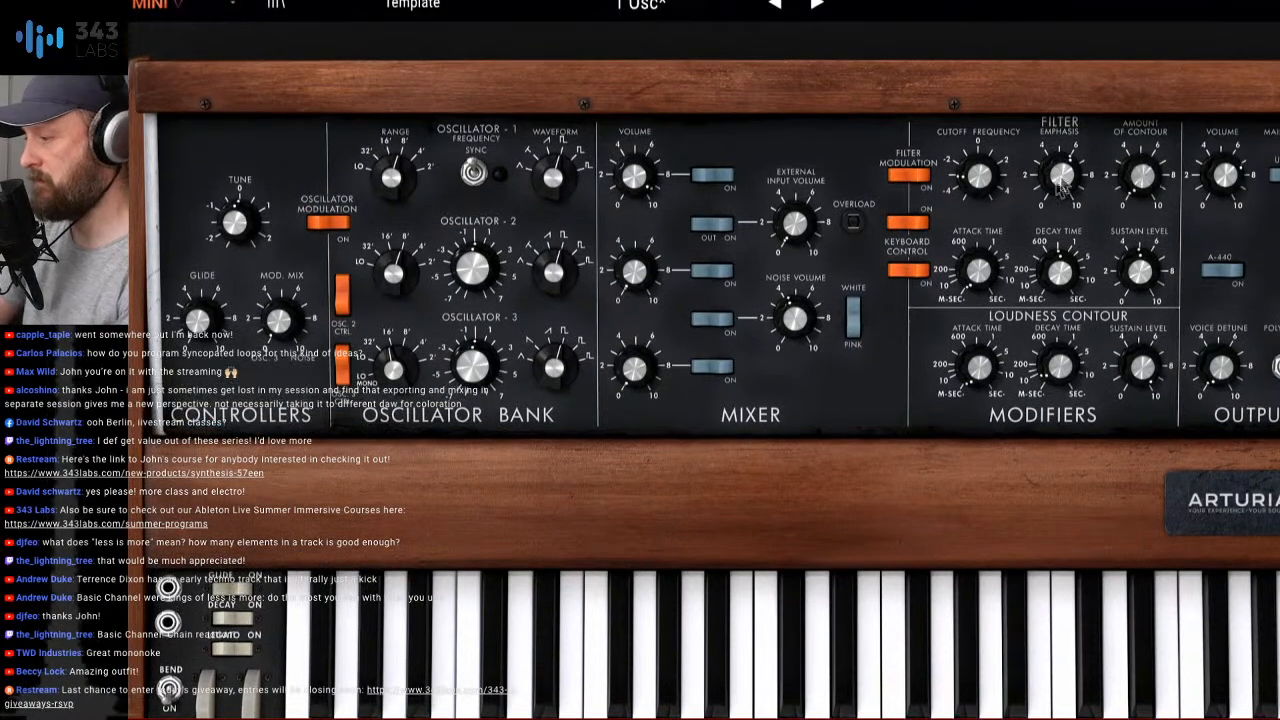
drag(979, 178, 979, 188)
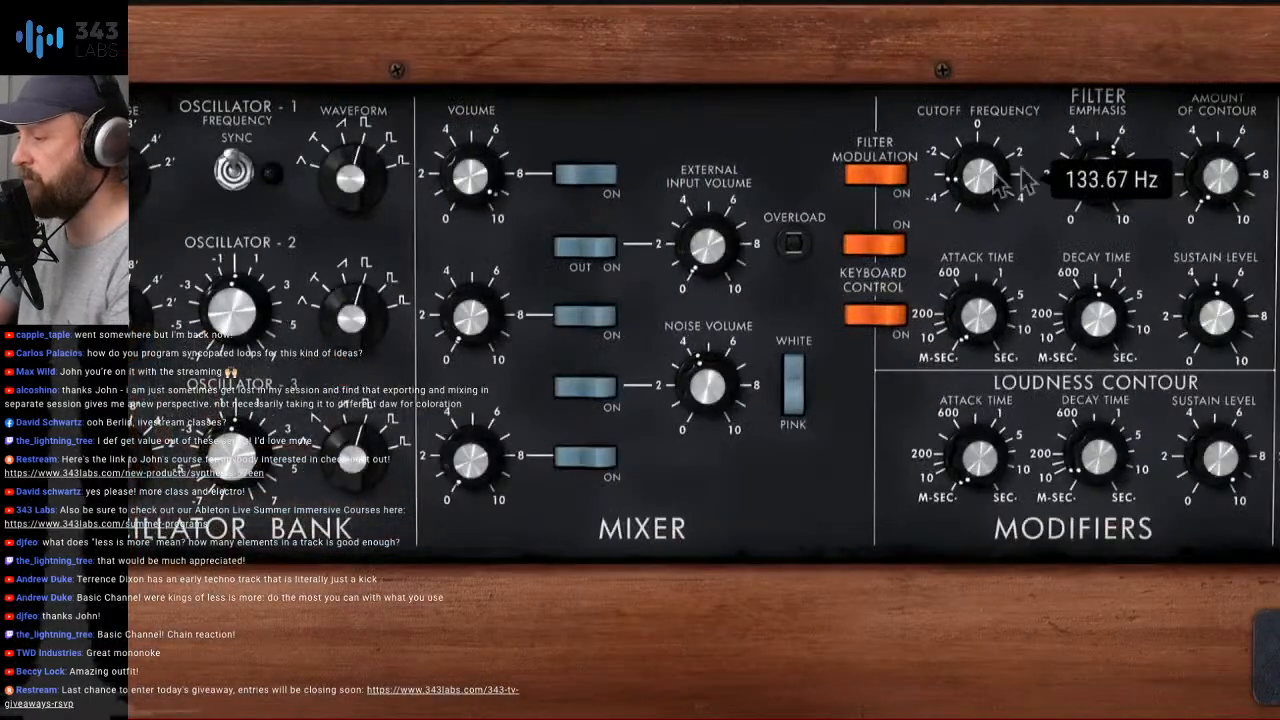
drag(1098, 177, 1098, 183)
drag(986, 186, 986, 180)
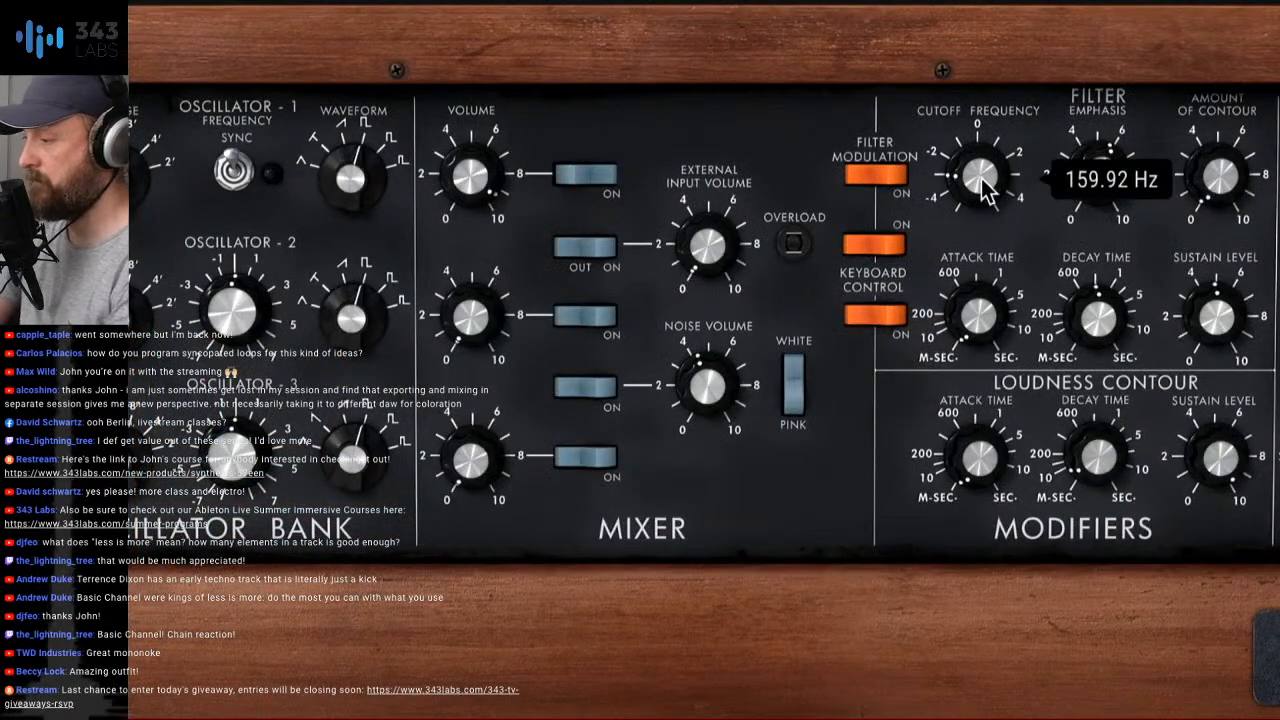
drag(1220, 177, 1210, 172)
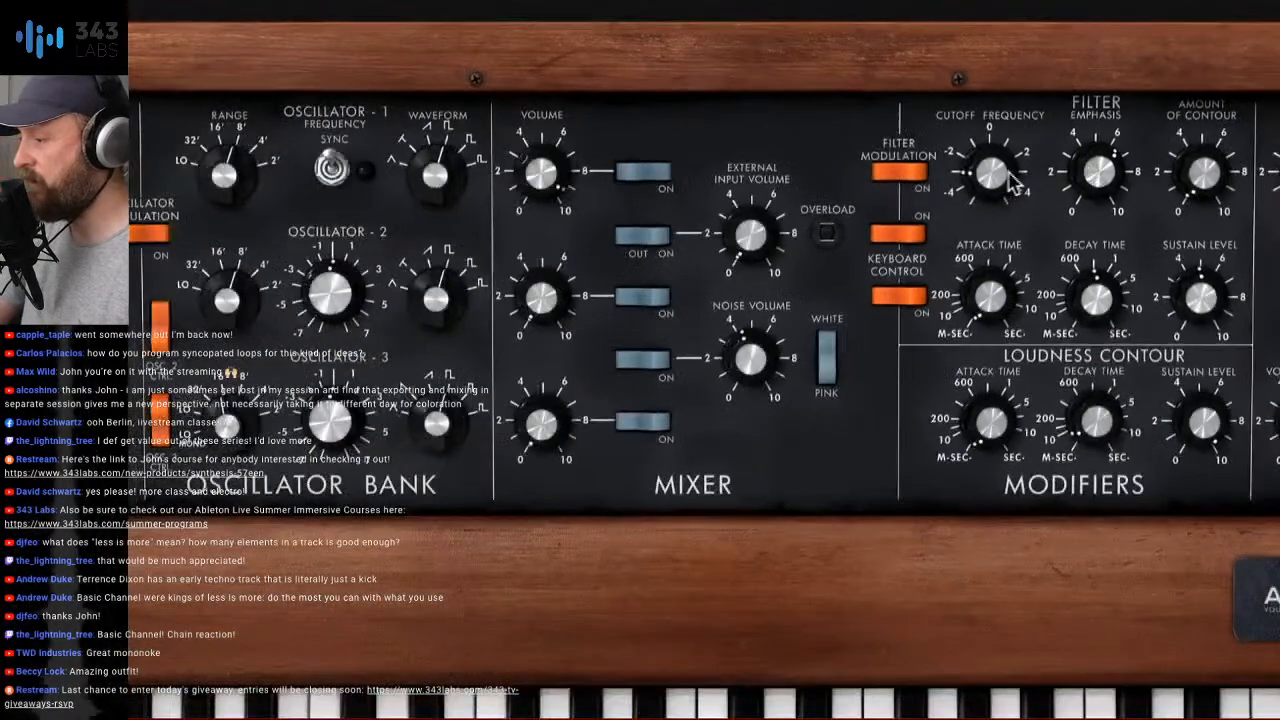
drag(955, 172, 998, 171)
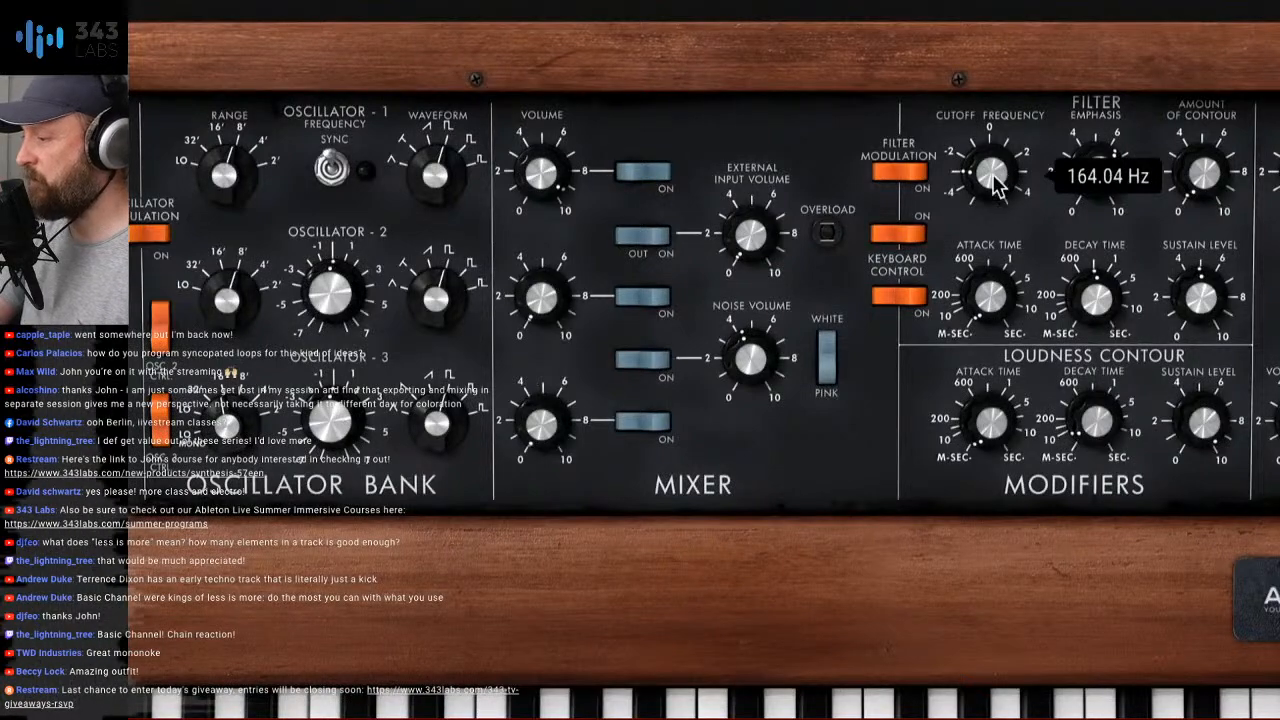
drag(1117, 169, 1117, 167)
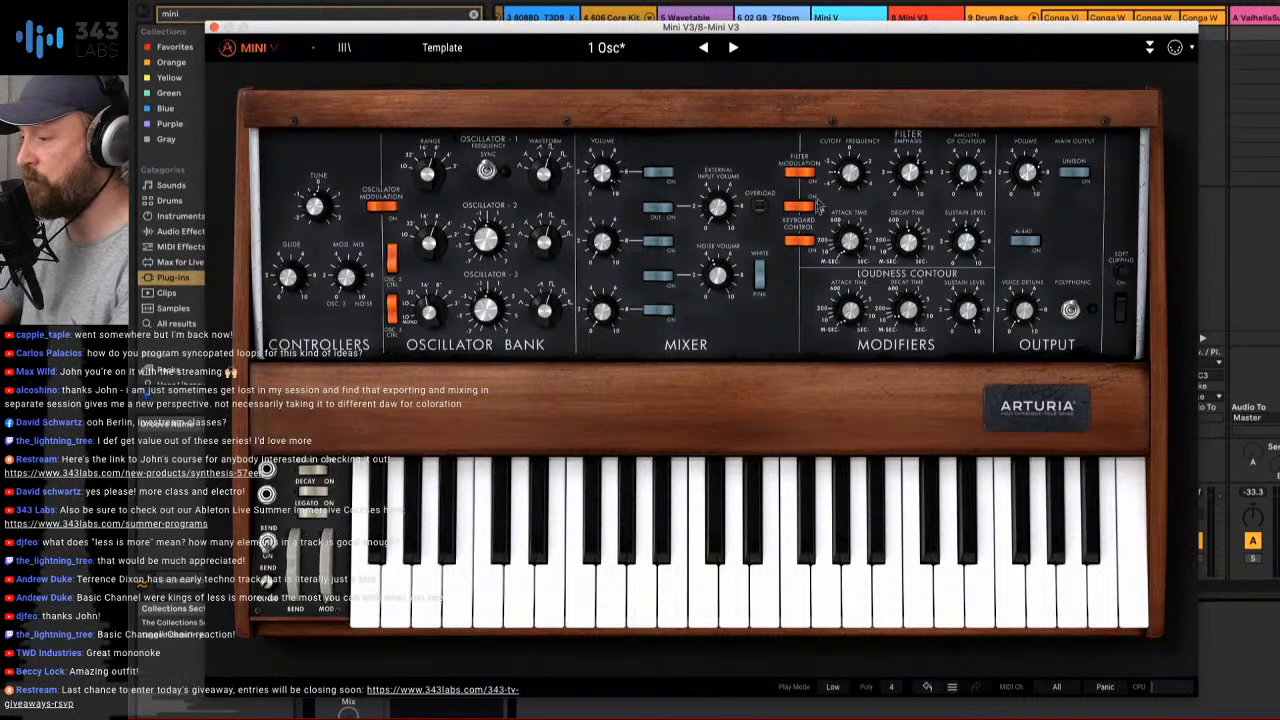
- Fine-tune the Mini V3 filter cutoff, emphasis and output volume by ear, and close the plug-in window
drag(849, 173, 849, 156)
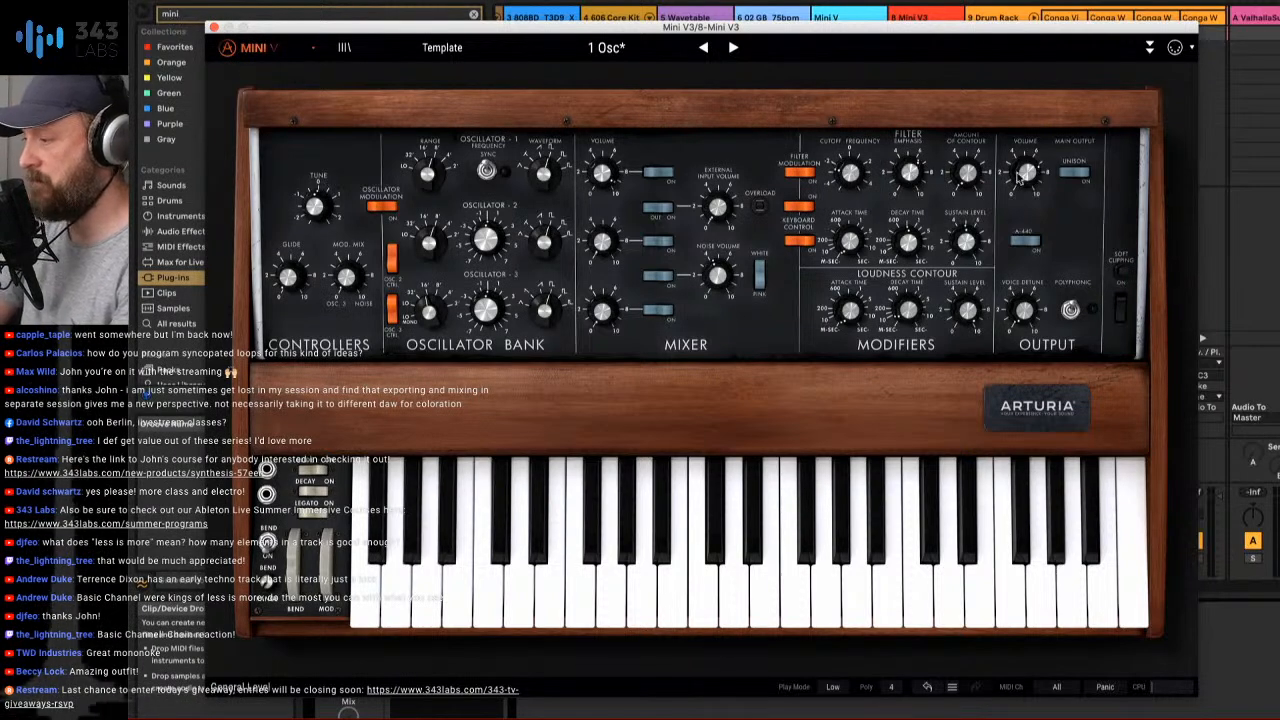
drag(1027, 173, 1027, 180)
drag(842, 178, 842, 184)
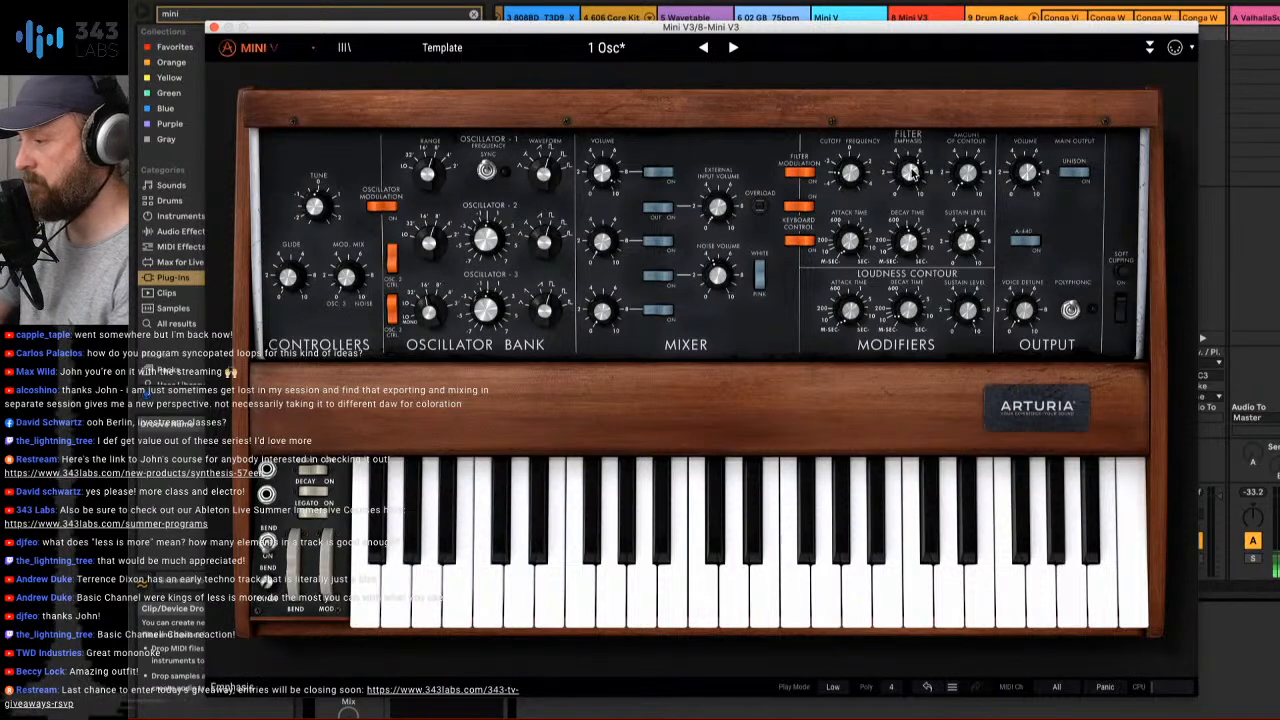
drag(967, 173, 967, 170)
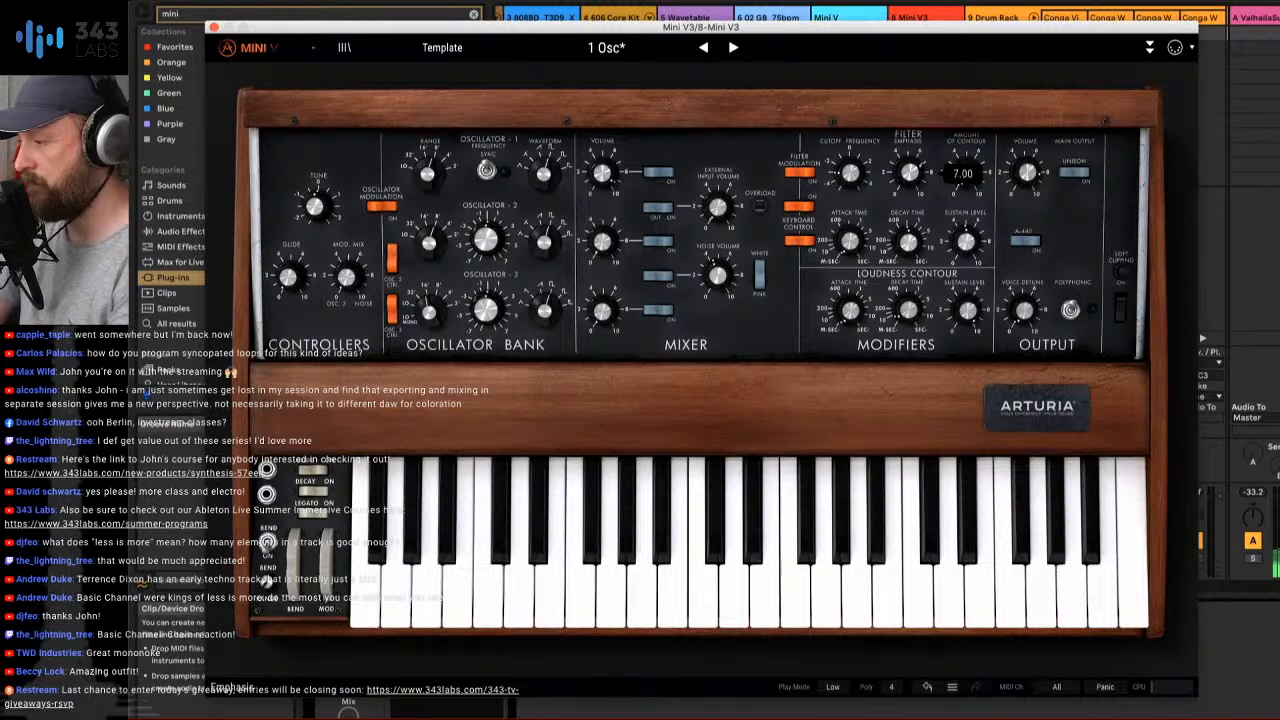
drag(843, 178, 909, 173)
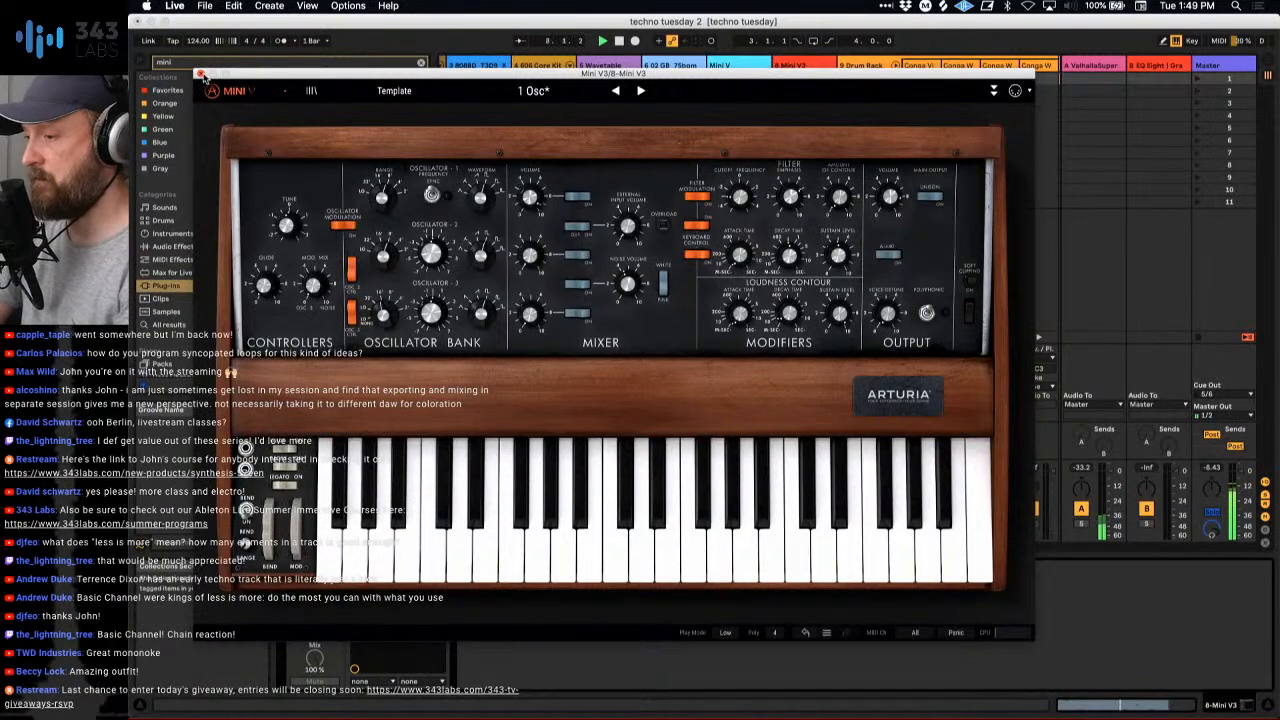
click(201, 75)
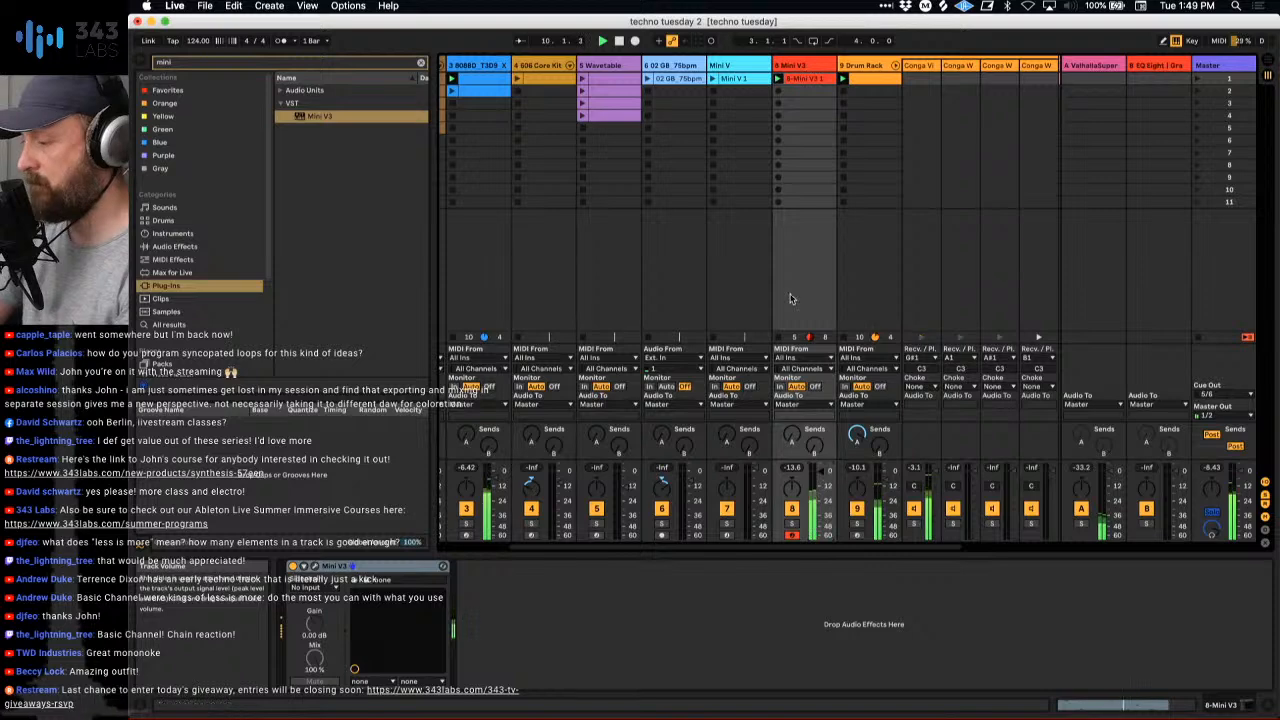
- Open Pigments on track 11 and raise the Filter 1 cutoff to about 235 Hz and the Filter 2 cutoff to about 2065 Hz
scroll(790, 298, right, 3)
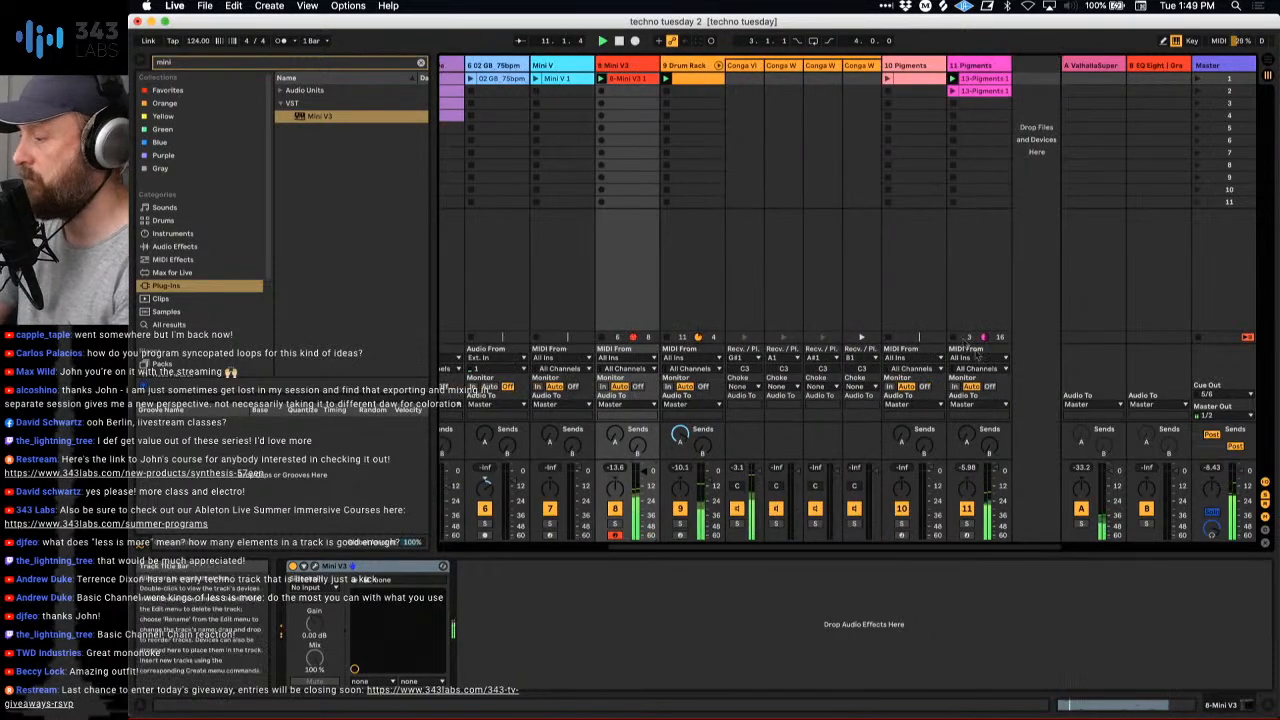
click(962, 455)
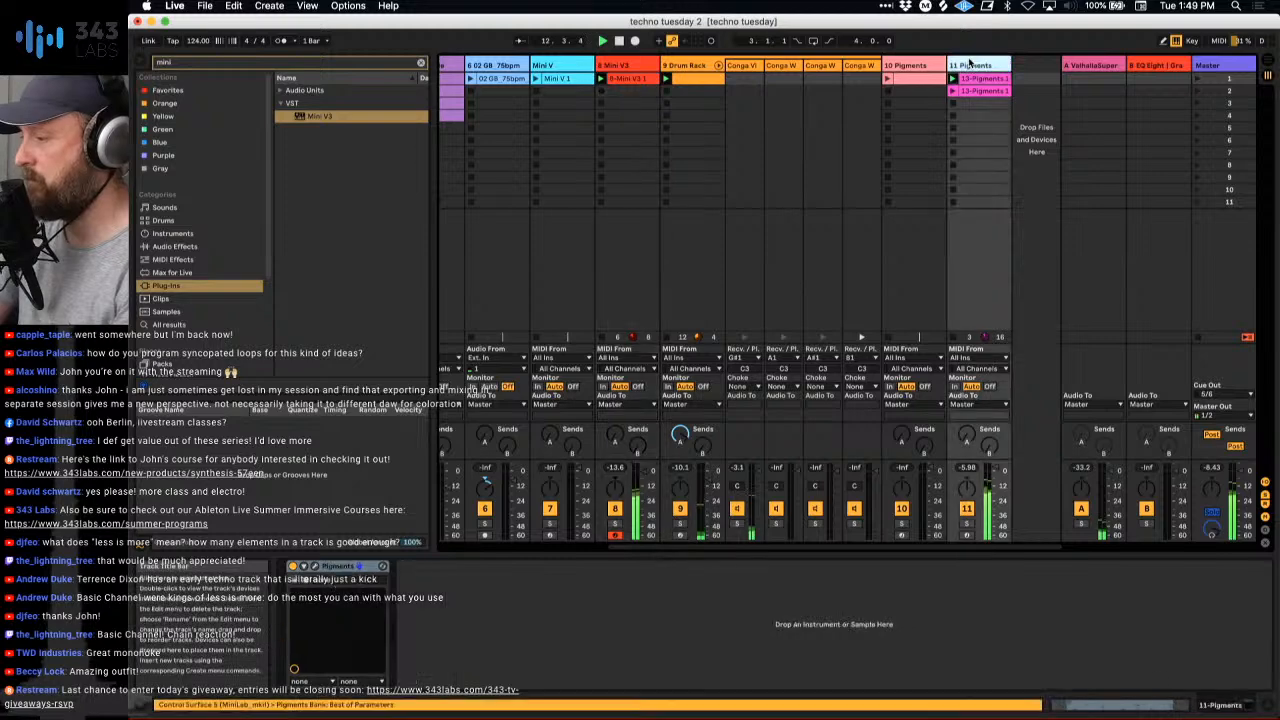
click(313, 565)
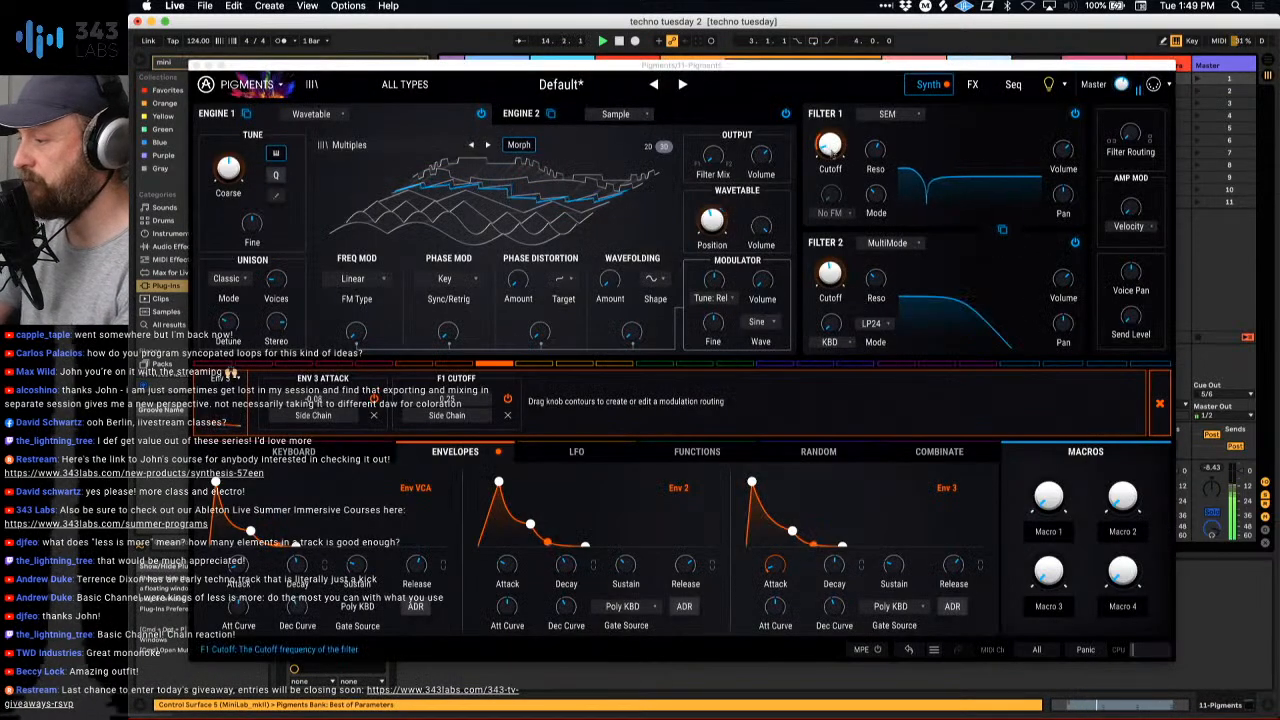
drag(832, 153, 832, 140)
mouse_move(831, 275)
mouse_down()
mouse_move(831, 240)
mouse_move(831, 268)
mouse_up()
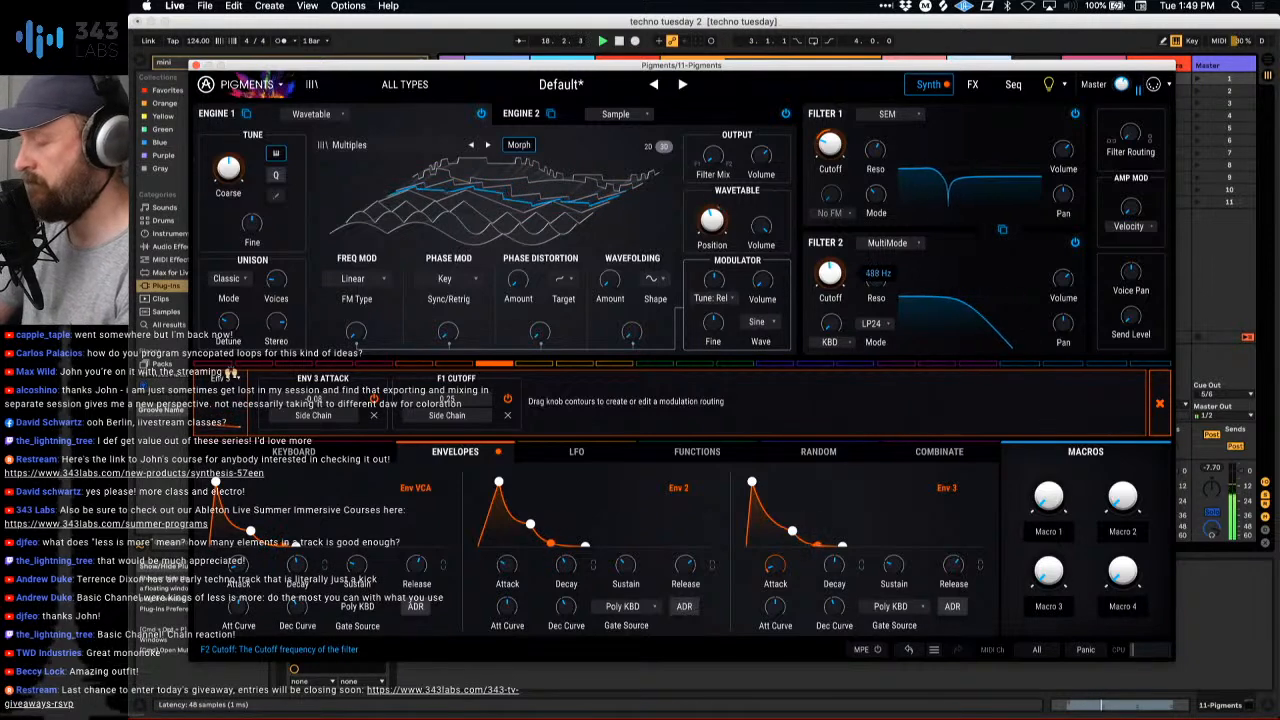
drag(831, 150, 831, 147)
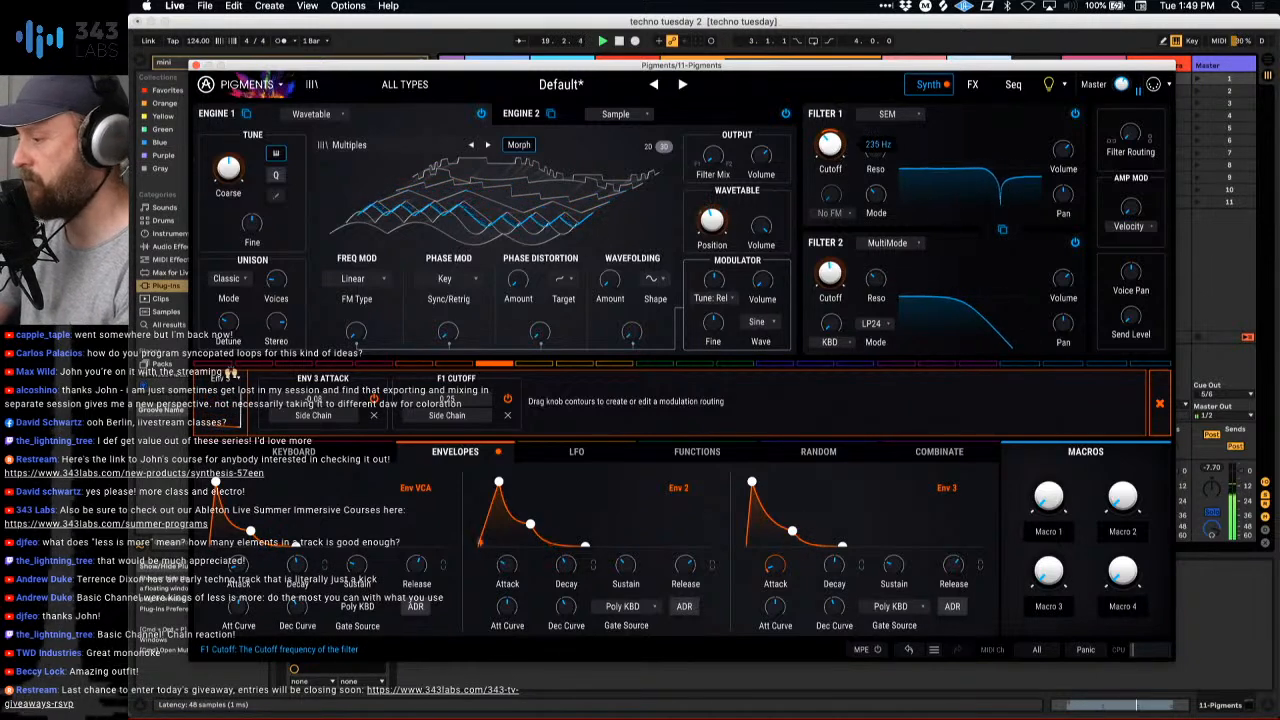
drag(831, 274, 831, 260)
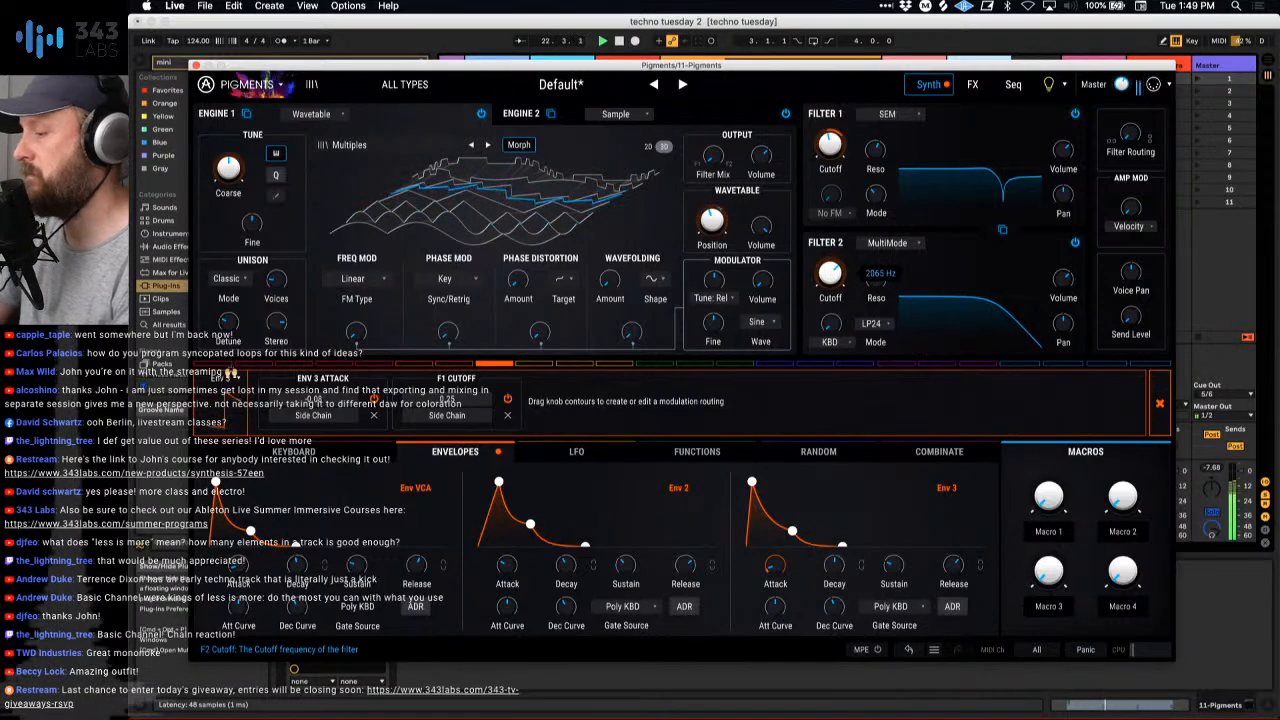
- Sweep the Pigments Filter 1 cutoff up to about 685 Hz and back down, readjust the Filter 2 cutoff and close the plug-in window
drag(830, 146, 830, 137)
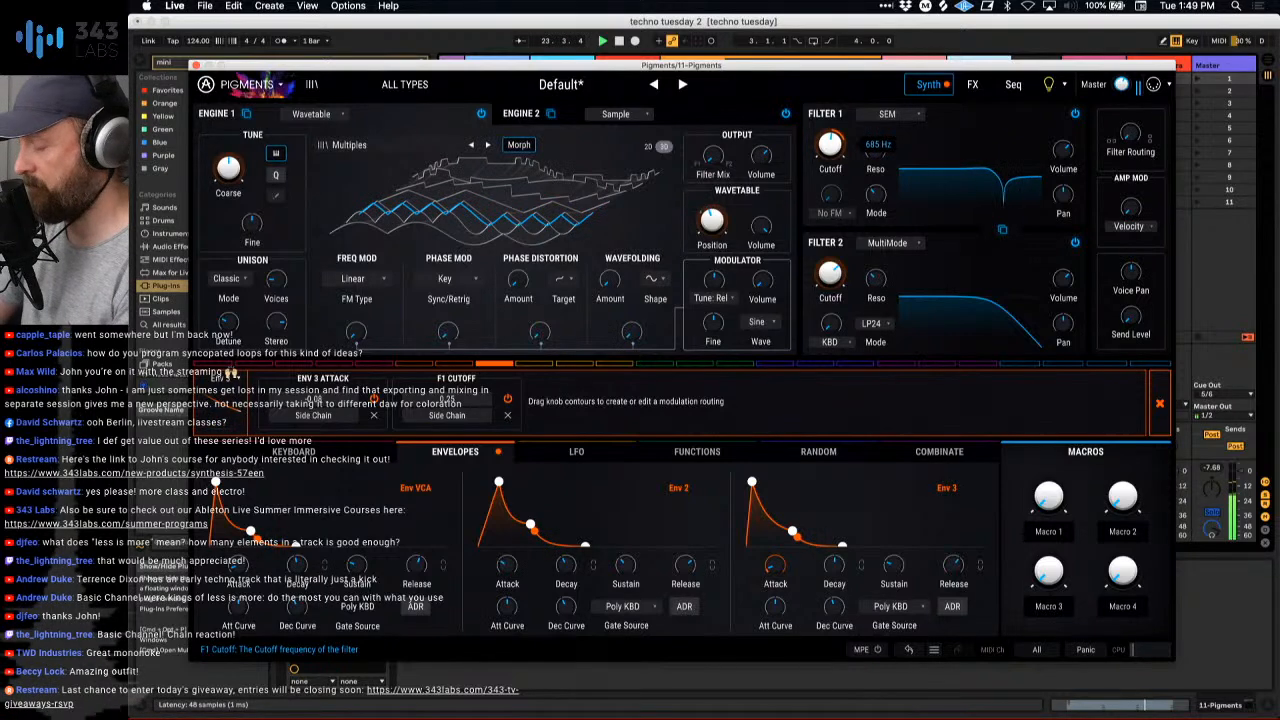
drag(830, 272, 830, 265)
drag(830, 146, 830, 160)
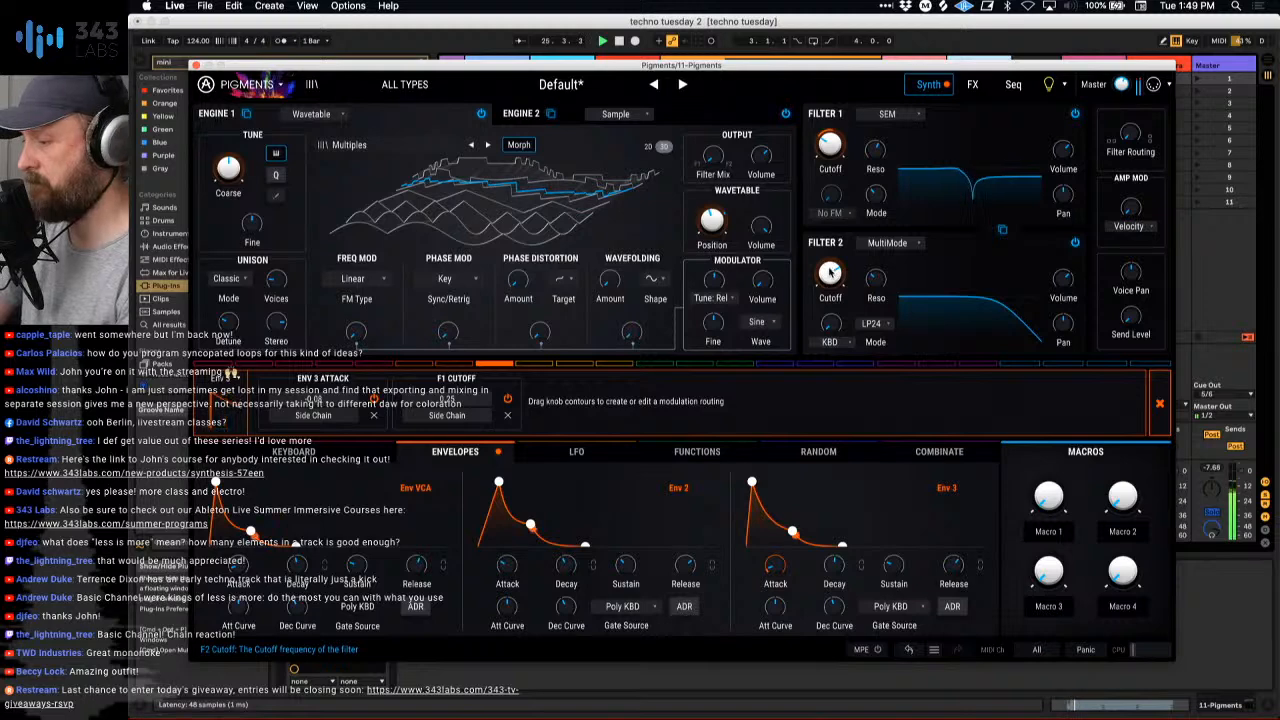
drag(829, 272, 829, 264)
drag(830, 146, 830, 150)
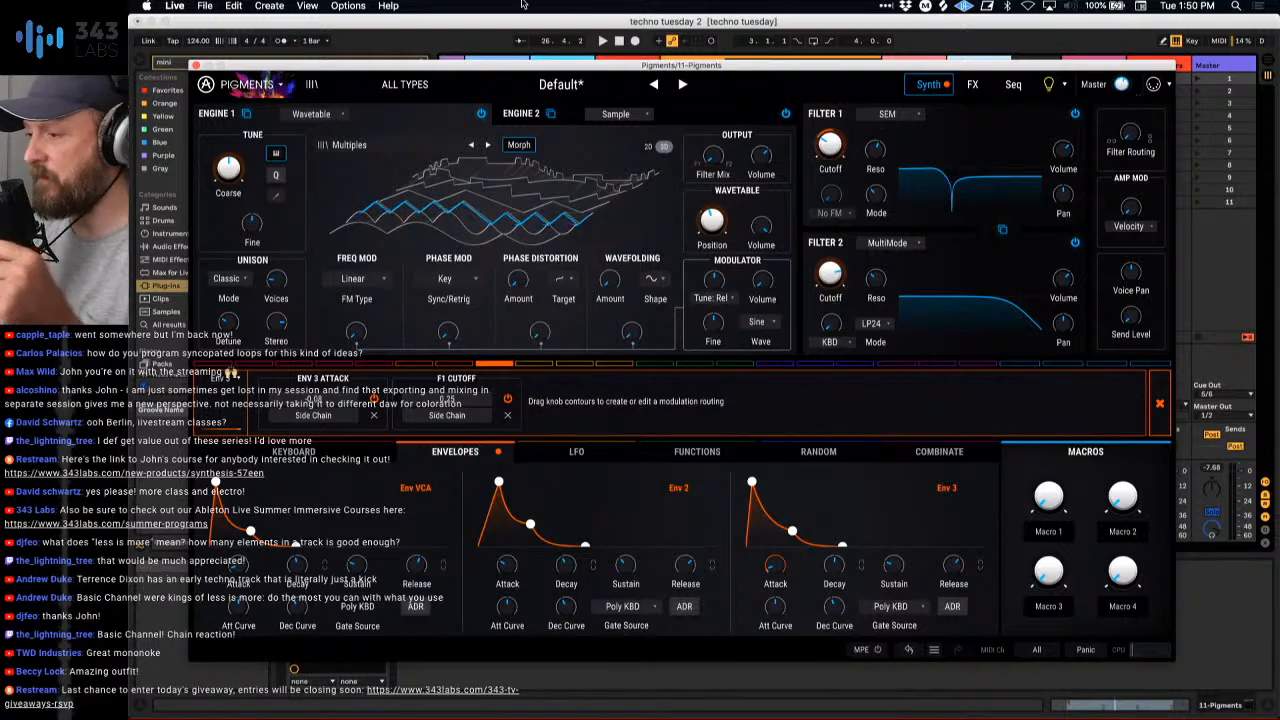
click(196, 65)
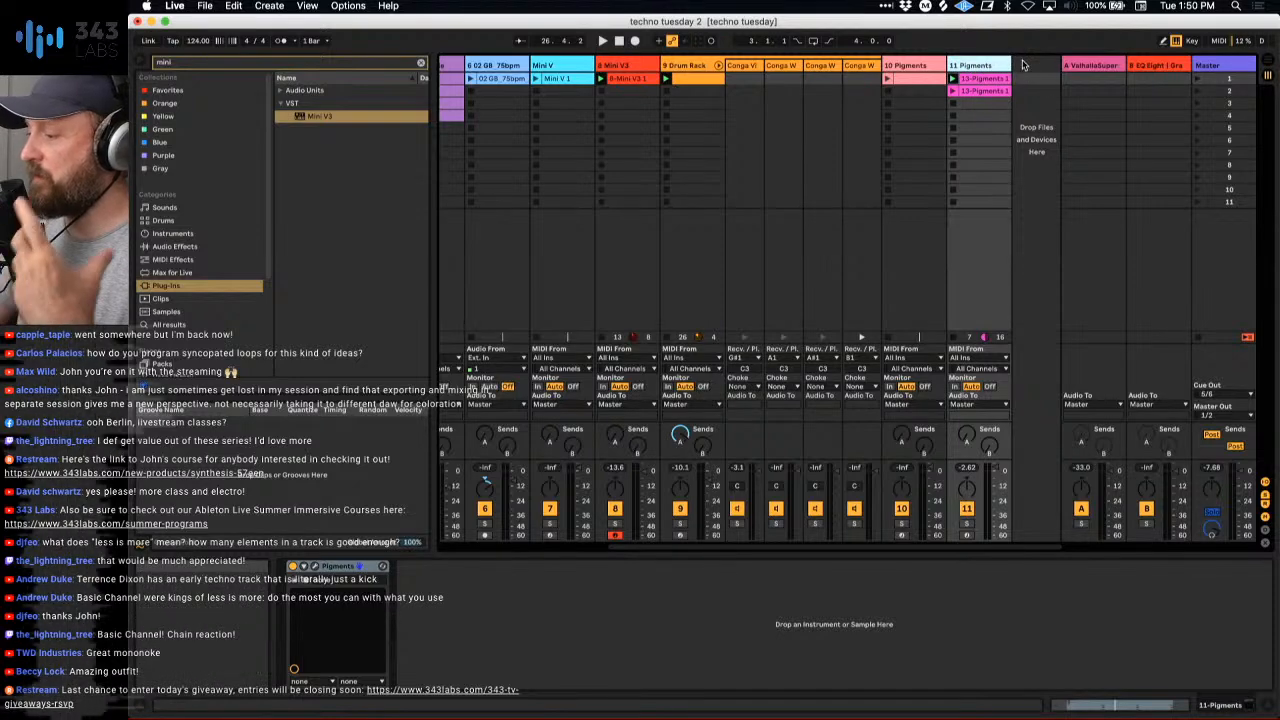
- Insert a new return track C after return B and load the Echo audio effect onto it
right_click(1152, 70)
click(1072, 139)
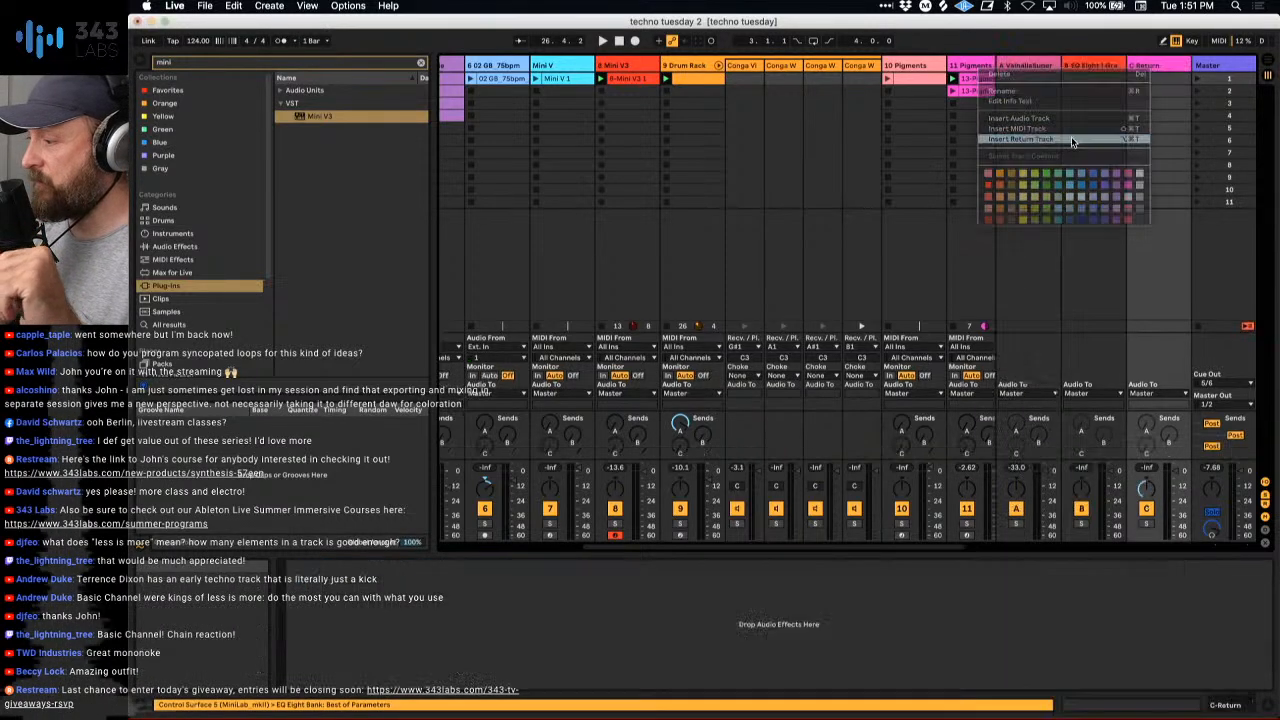
click(421, 65)
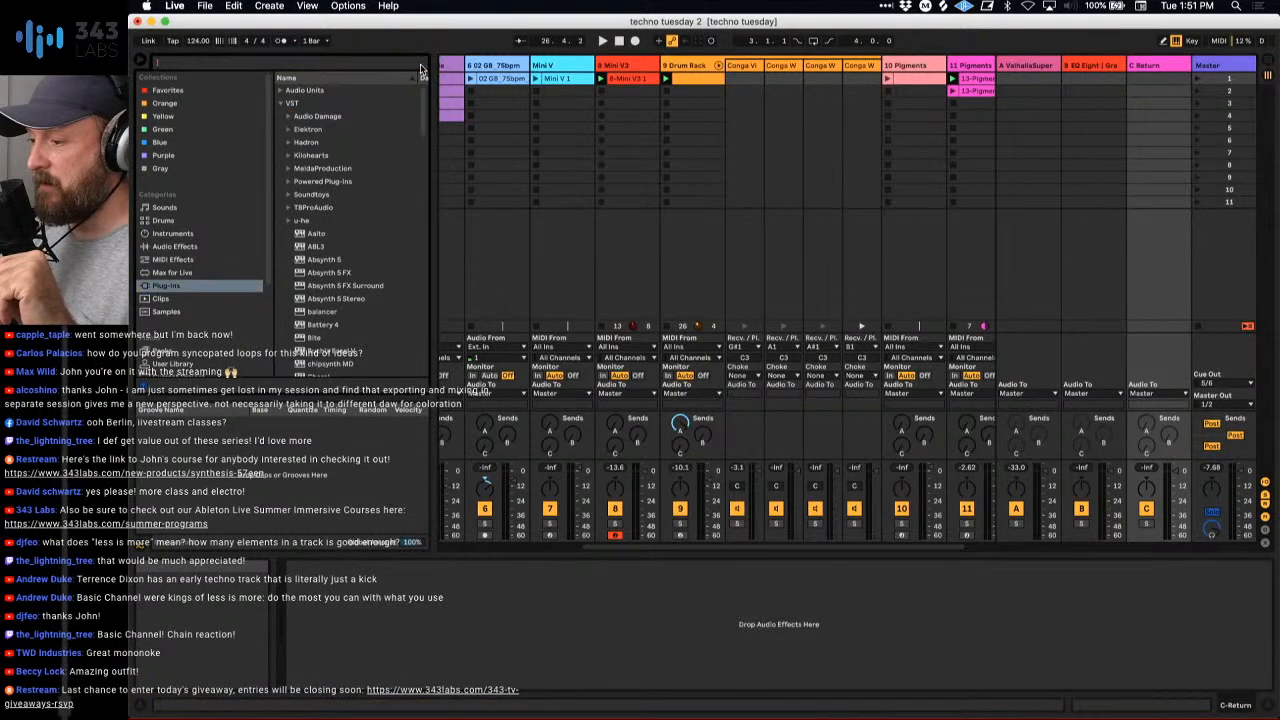
click(211, 250)
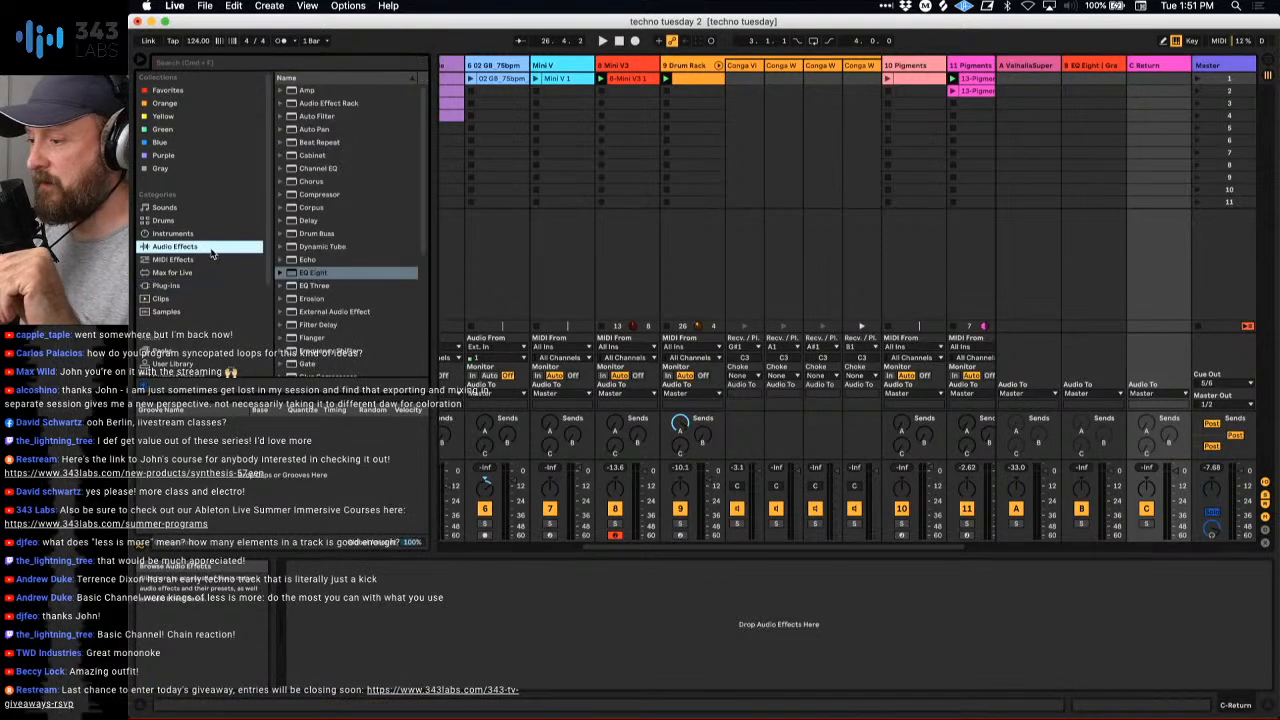
double_click(290, 260)
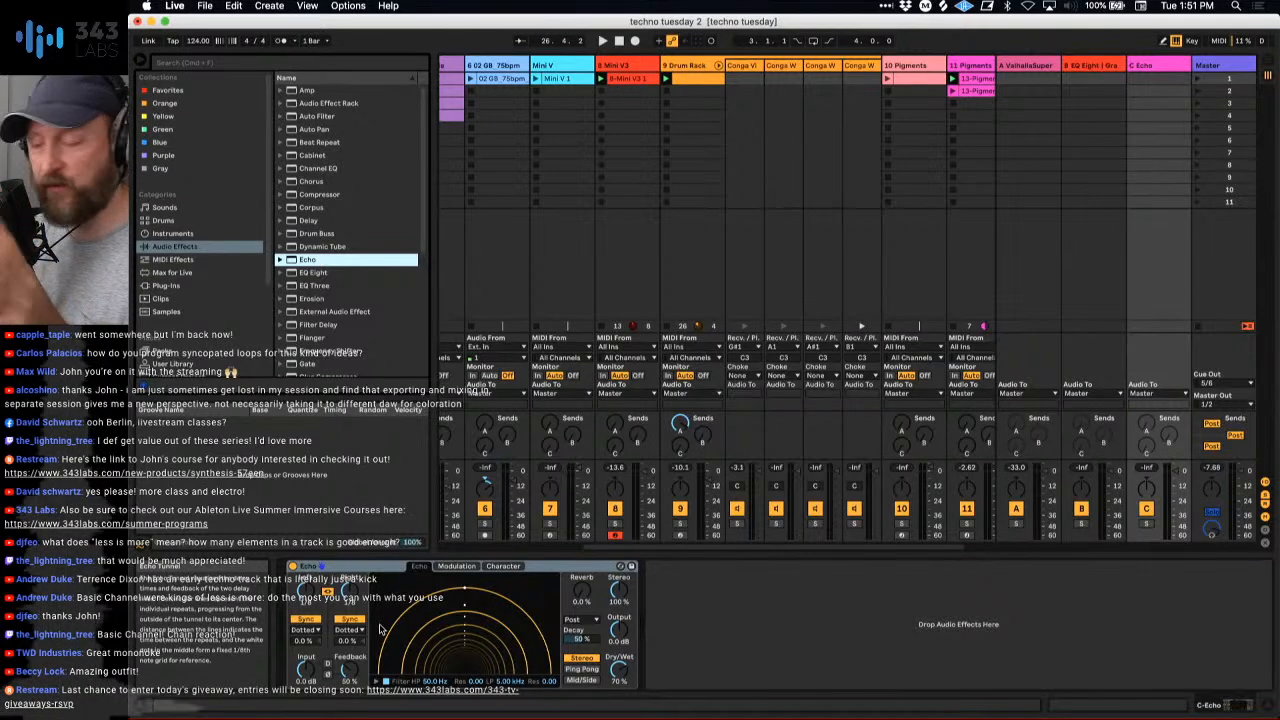
- Insert an Echo at the start of the Master track's effect chain and set its Dry/Wet to 100%
click(1218, 65)
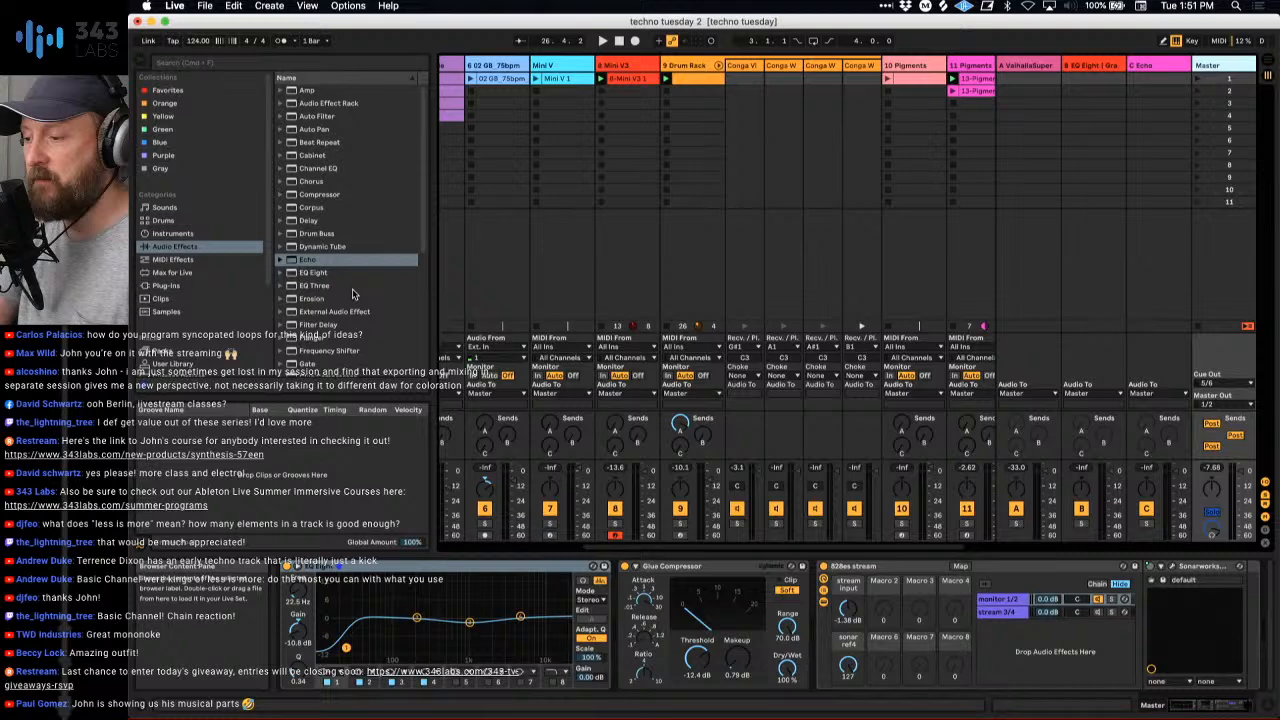
drag(332, 260, 304, 627)
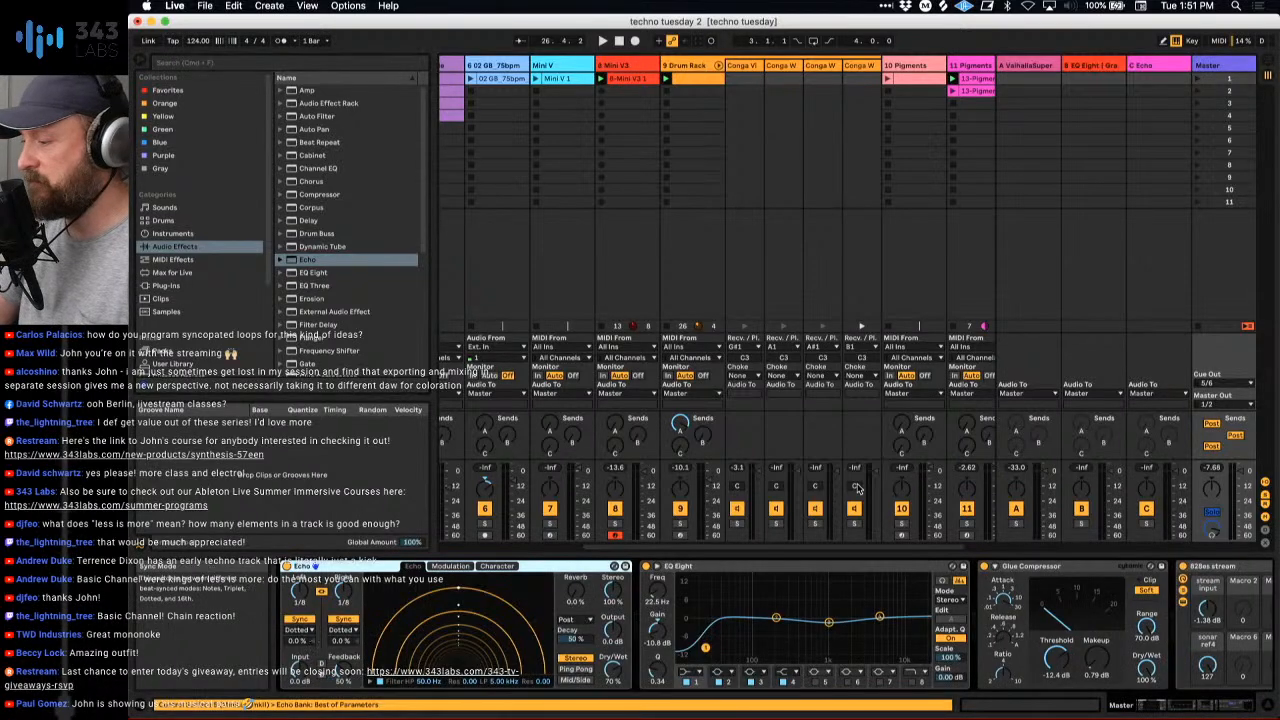
key(space)
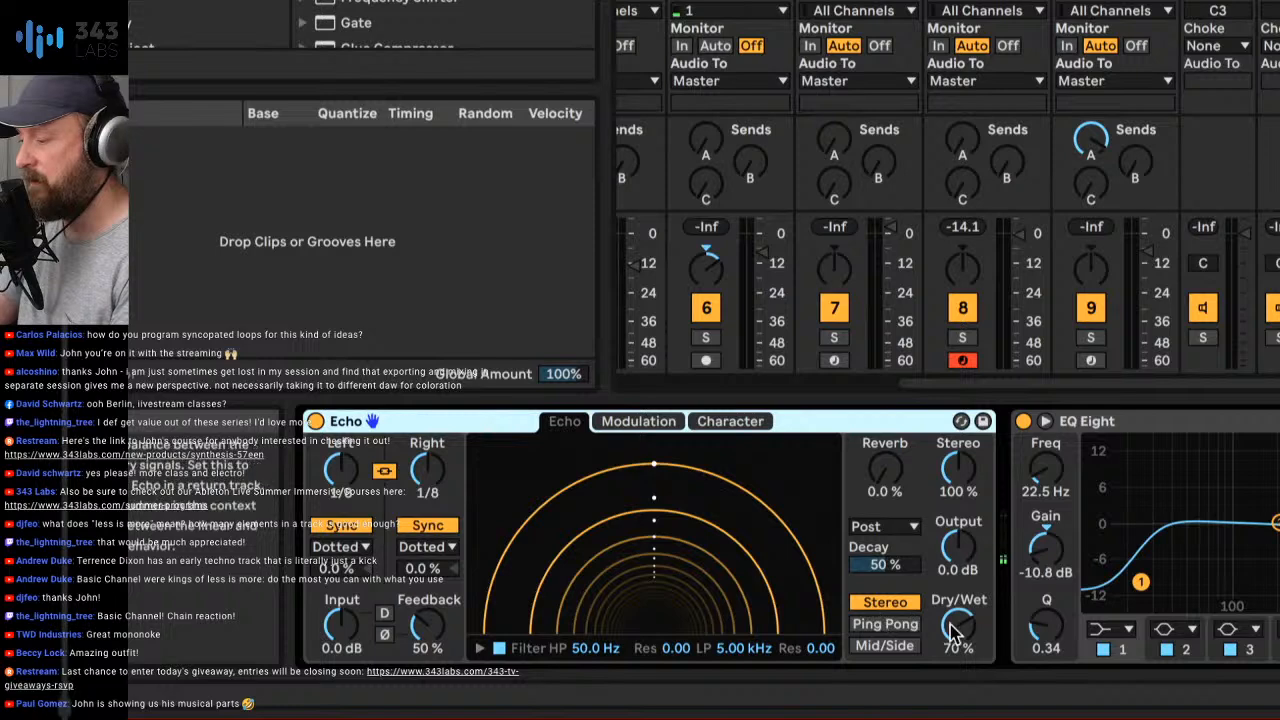
drag(953, 630, 955, 605)
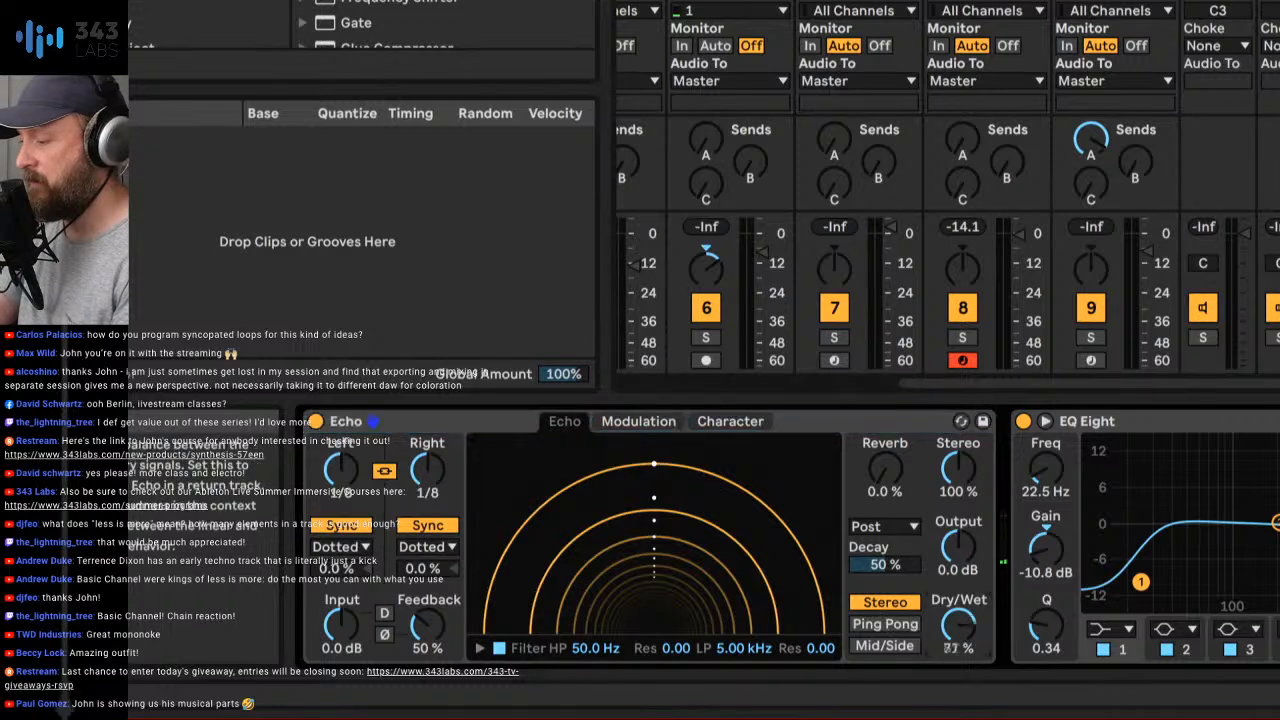
- Set the Master Echo to unsynced 1.00 ms delays with 0% feedback, raise its input to 10 dB and enable the D switch
click(427, 525)
drag(427, 470, 425, 650)
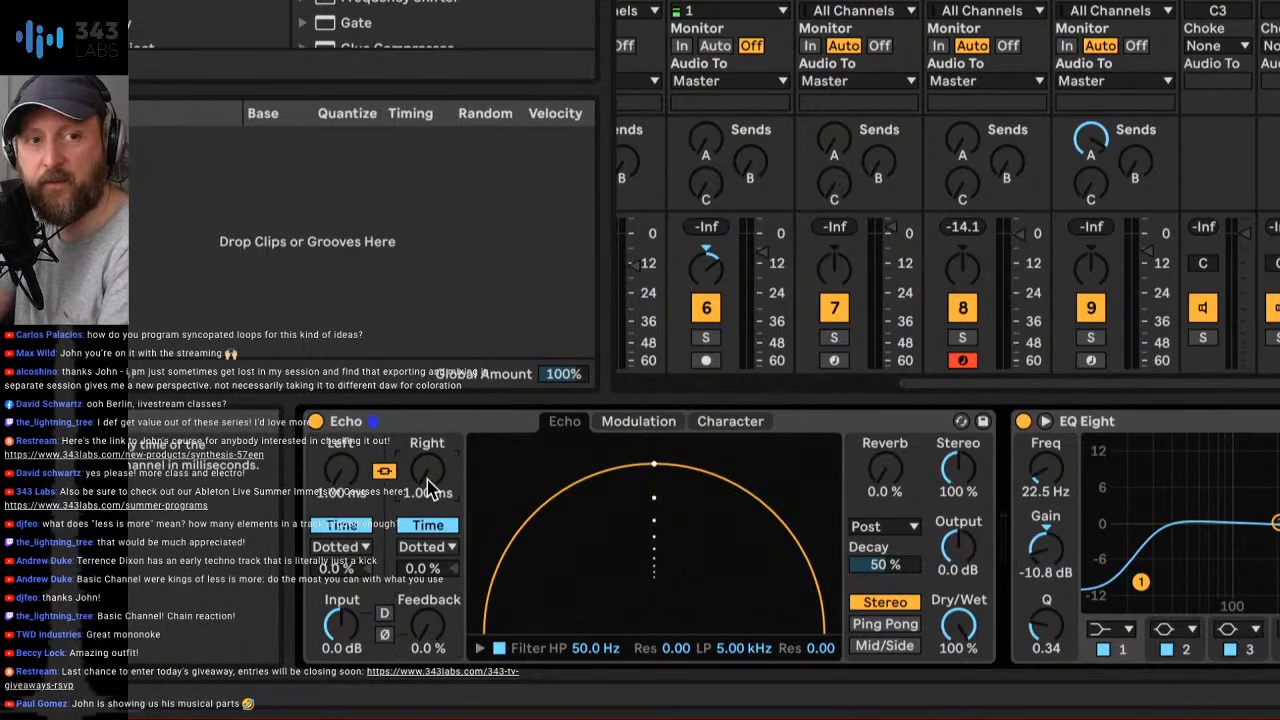
key(space)
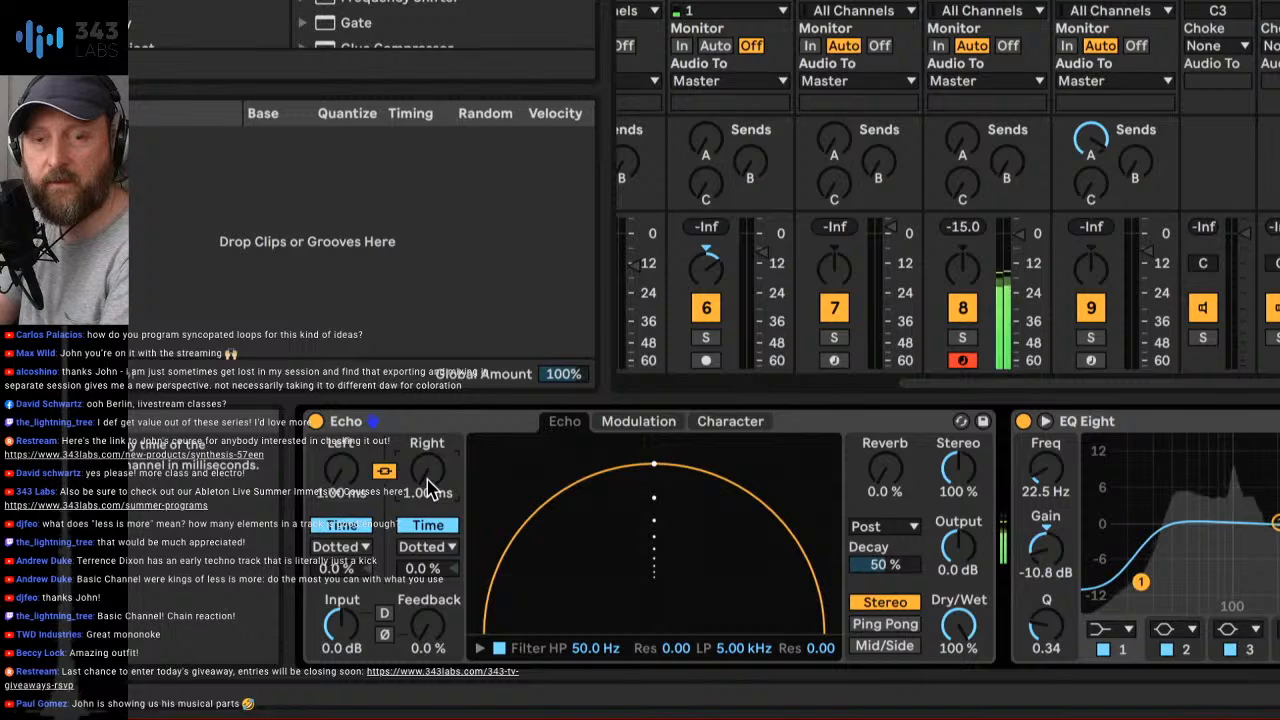
drag(347, 625, 347, 585)
click(384, 614)
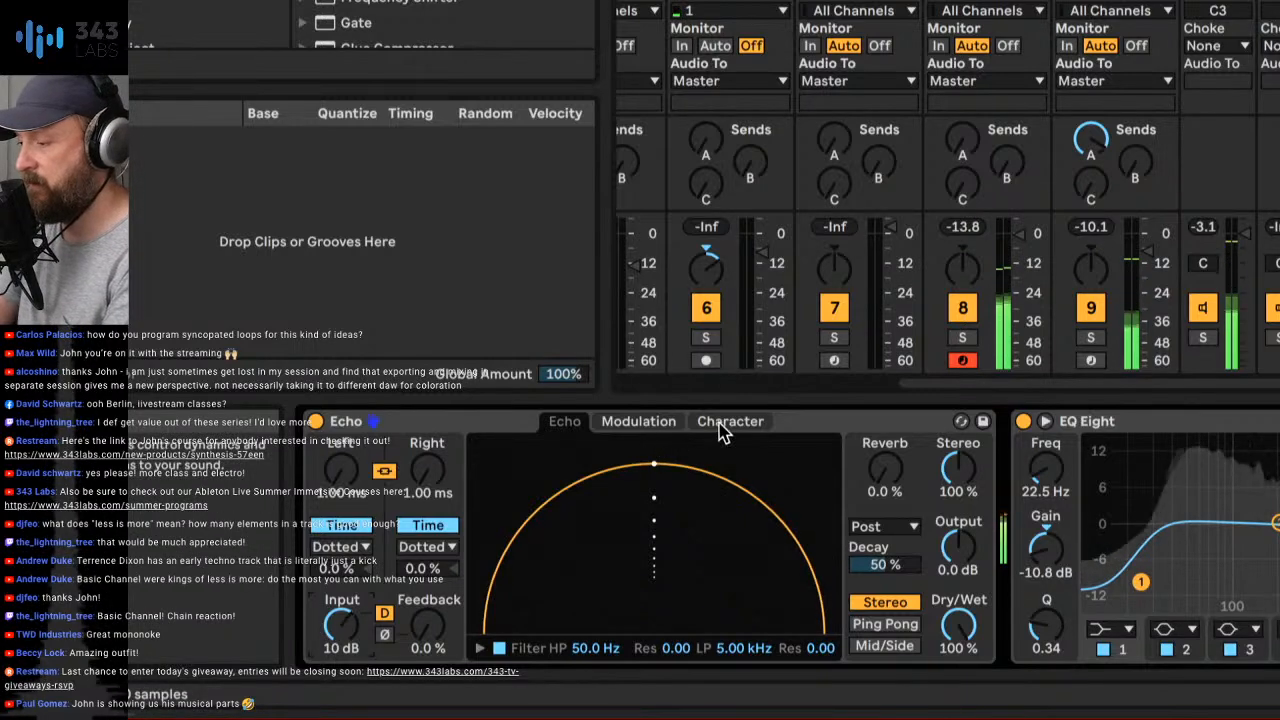
- Set the Master Echo's high-pass filter to about 32 Hz and low-pass to about 15.4 kHz, and widen its stereo to 140%
click(655, 424)
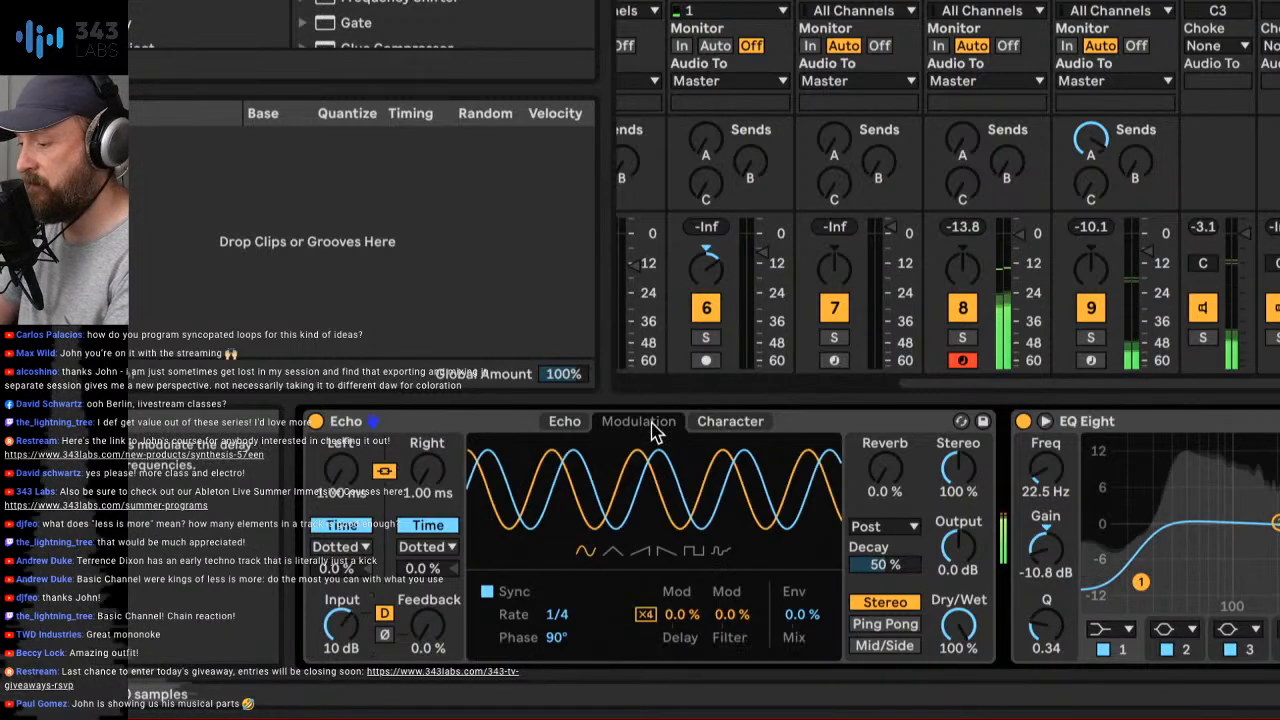
click(566, 421)
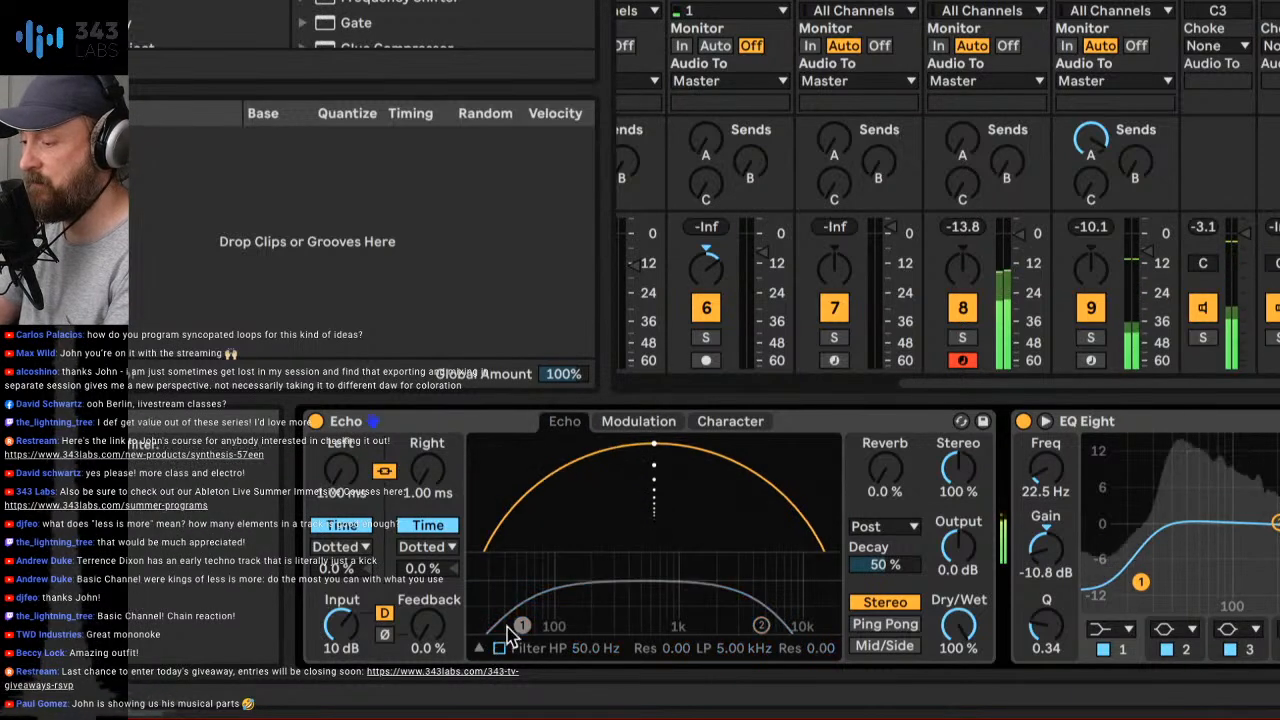
click(499, 649)
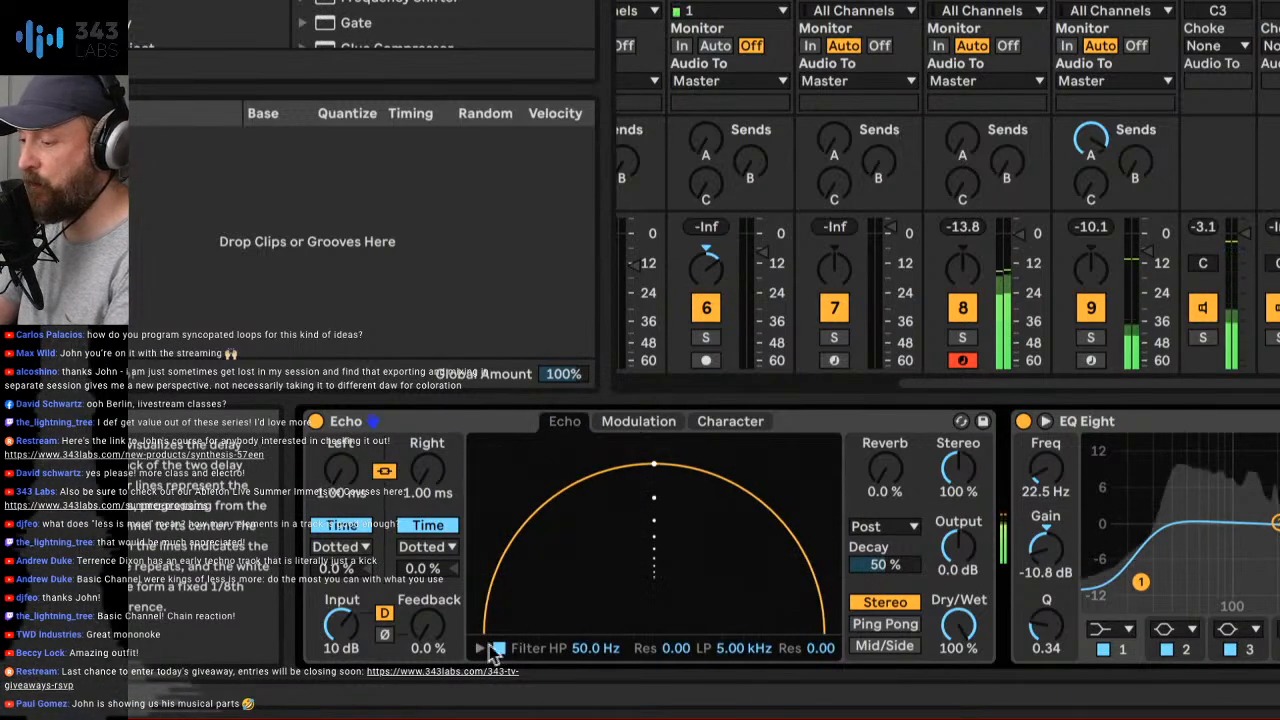
click(499, 649)
drag(515, 614, 499, 613)
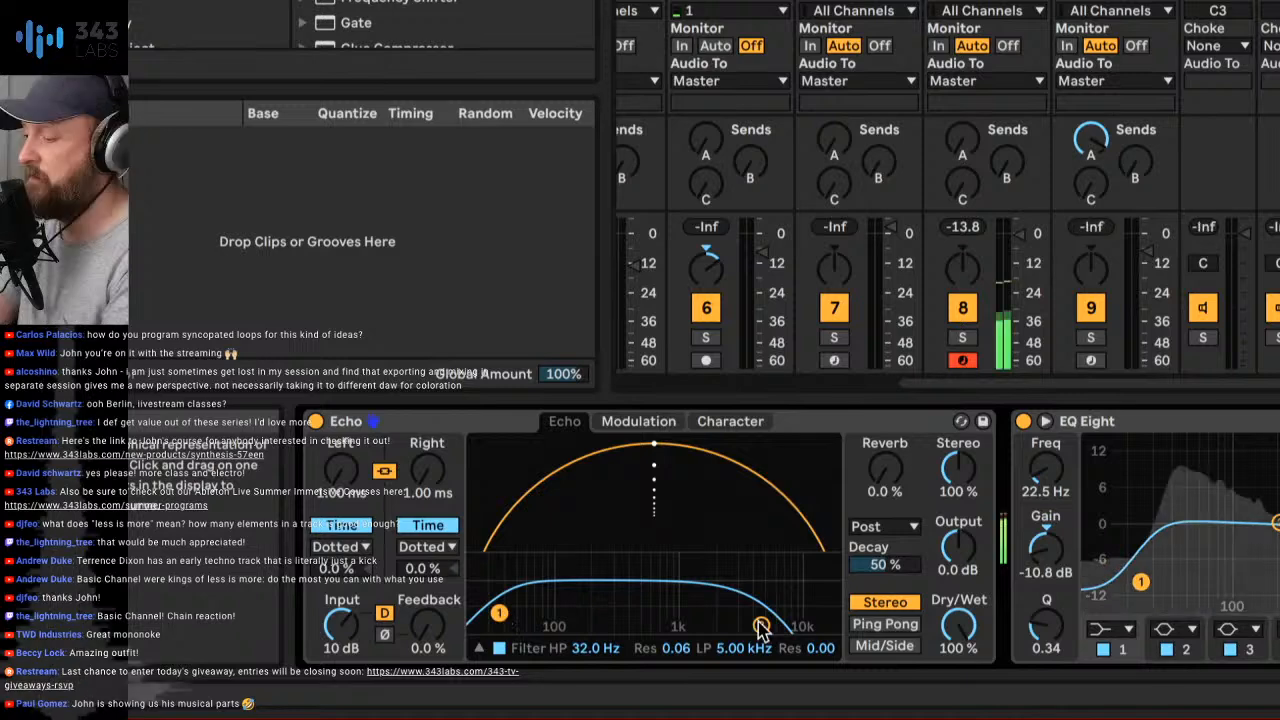
drag(762, 627, 818, 601)
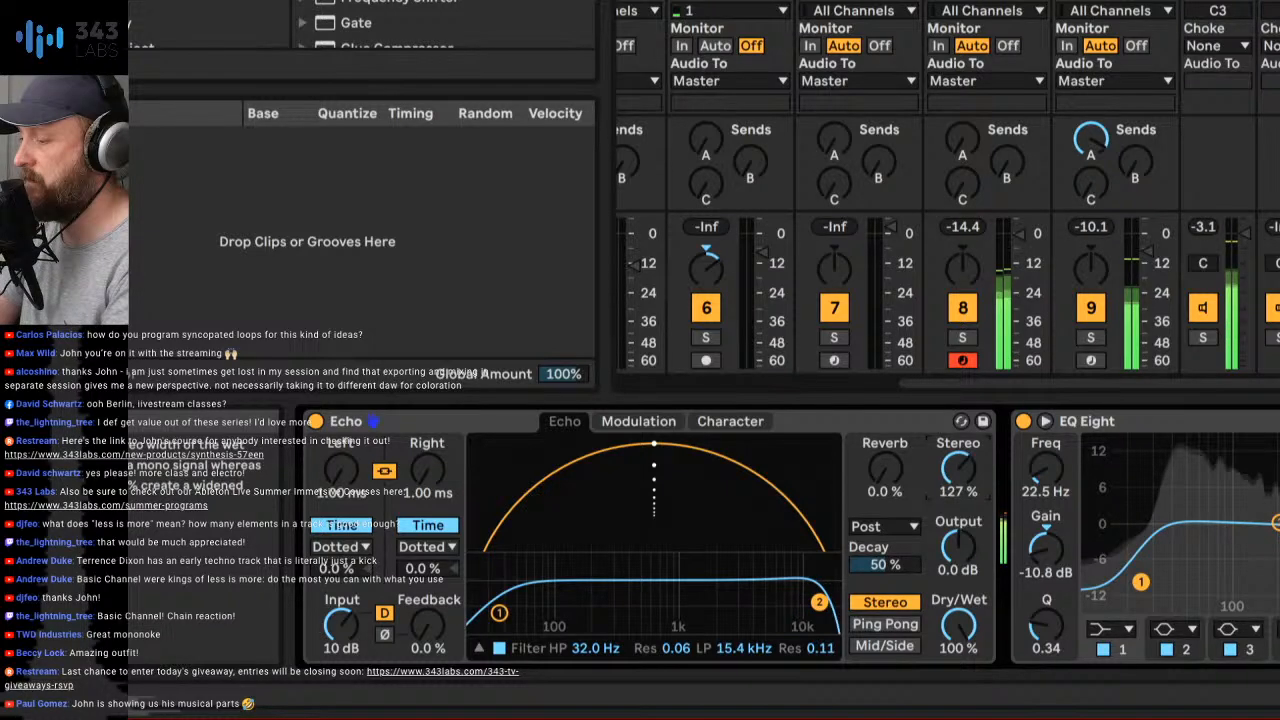
drag(957, 465, 957, 455)
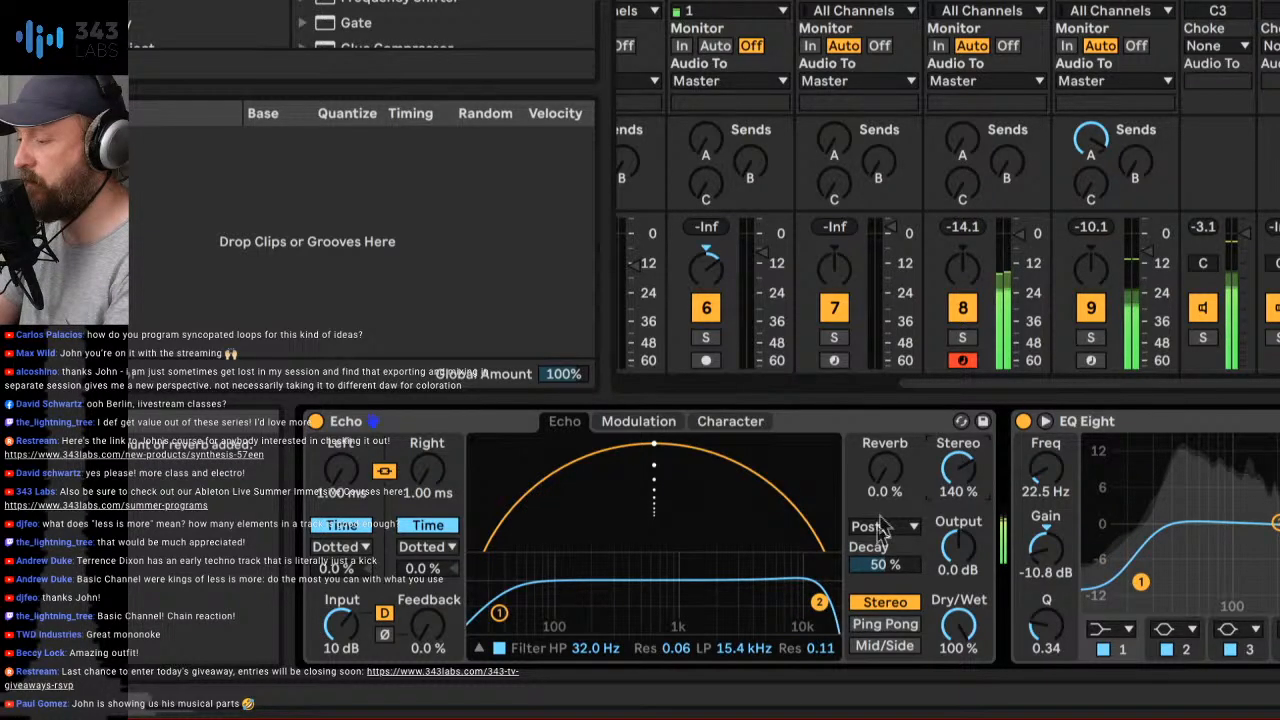
- Add 59% noise and 44% wobble to the Master Echo, with output at about -2.7 dB in Mid/Side mode
click(730, 422)
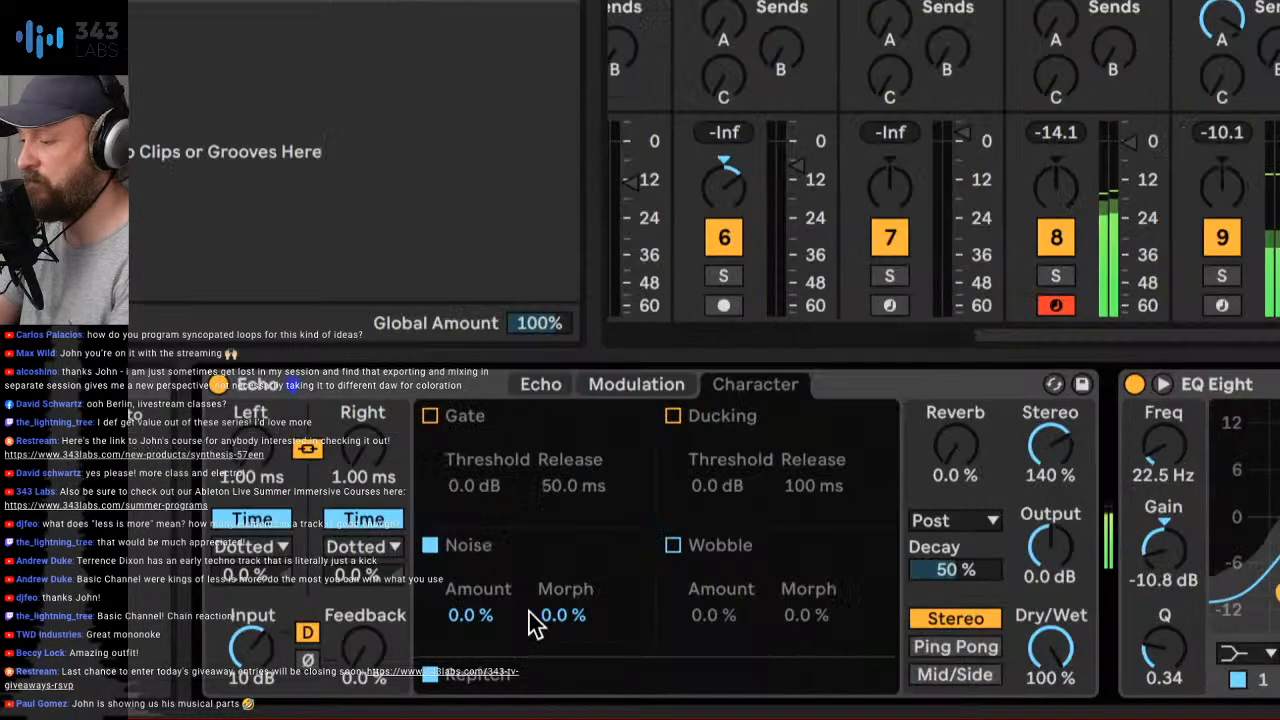
drag(530, 616, 530, 570)
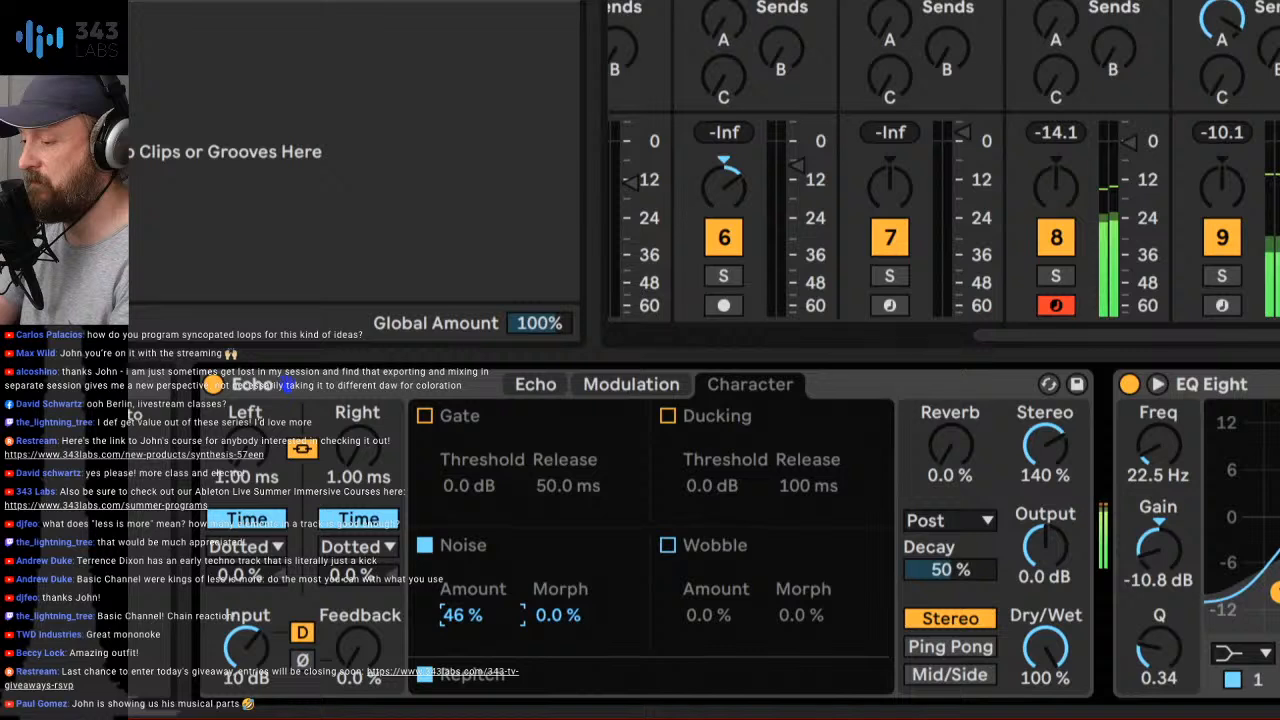
drag(482, 615, 482, 602)
click(668, 545)
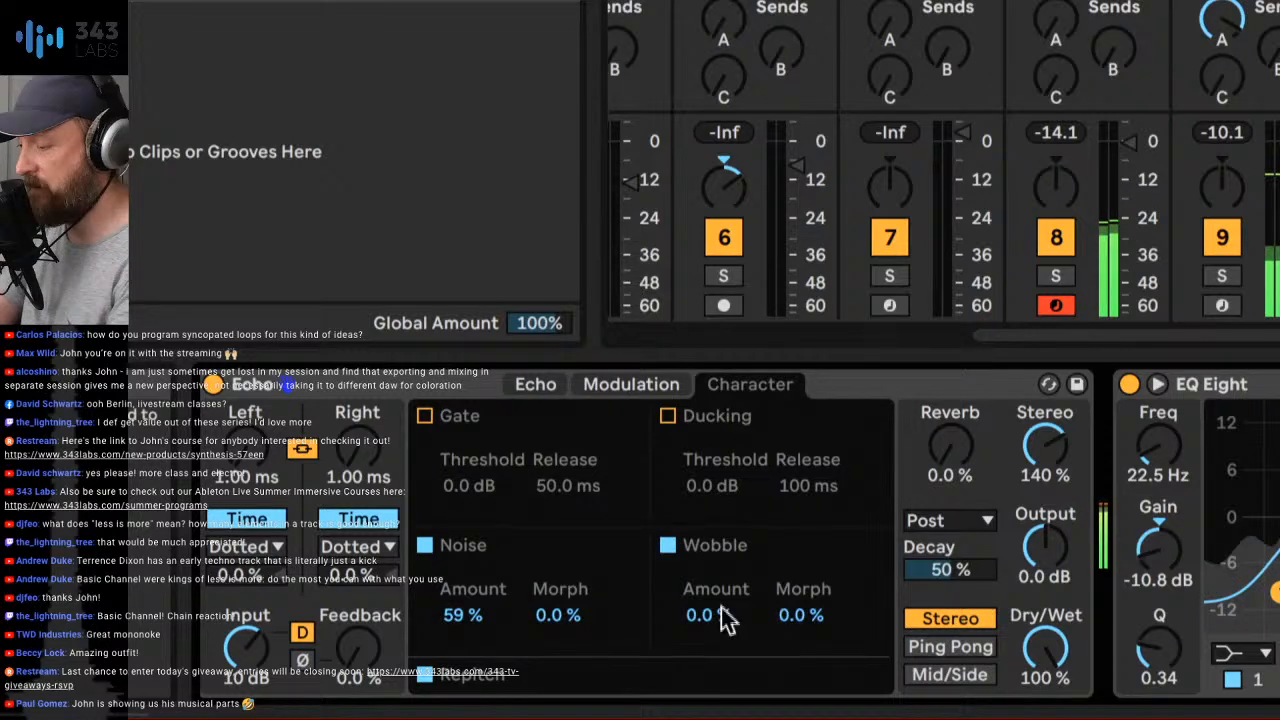
drag(727, 618, 727, 574)
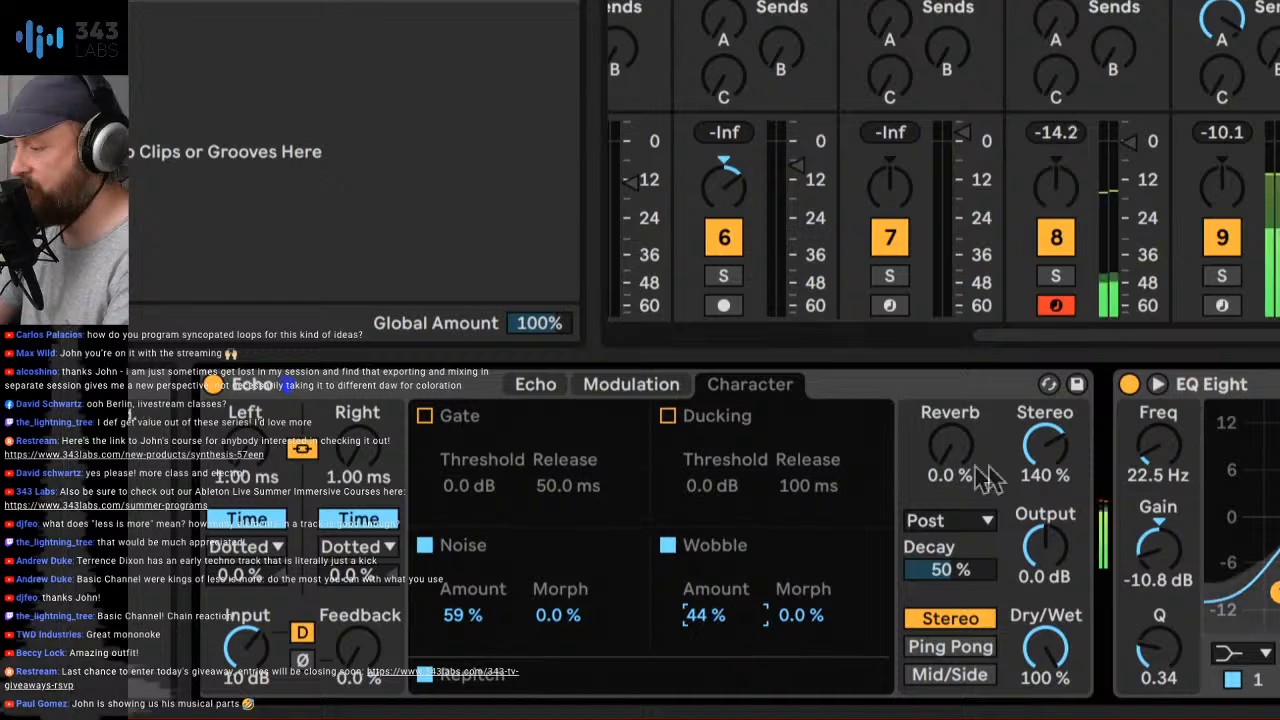
drag(1045, 545, 1045, 556)
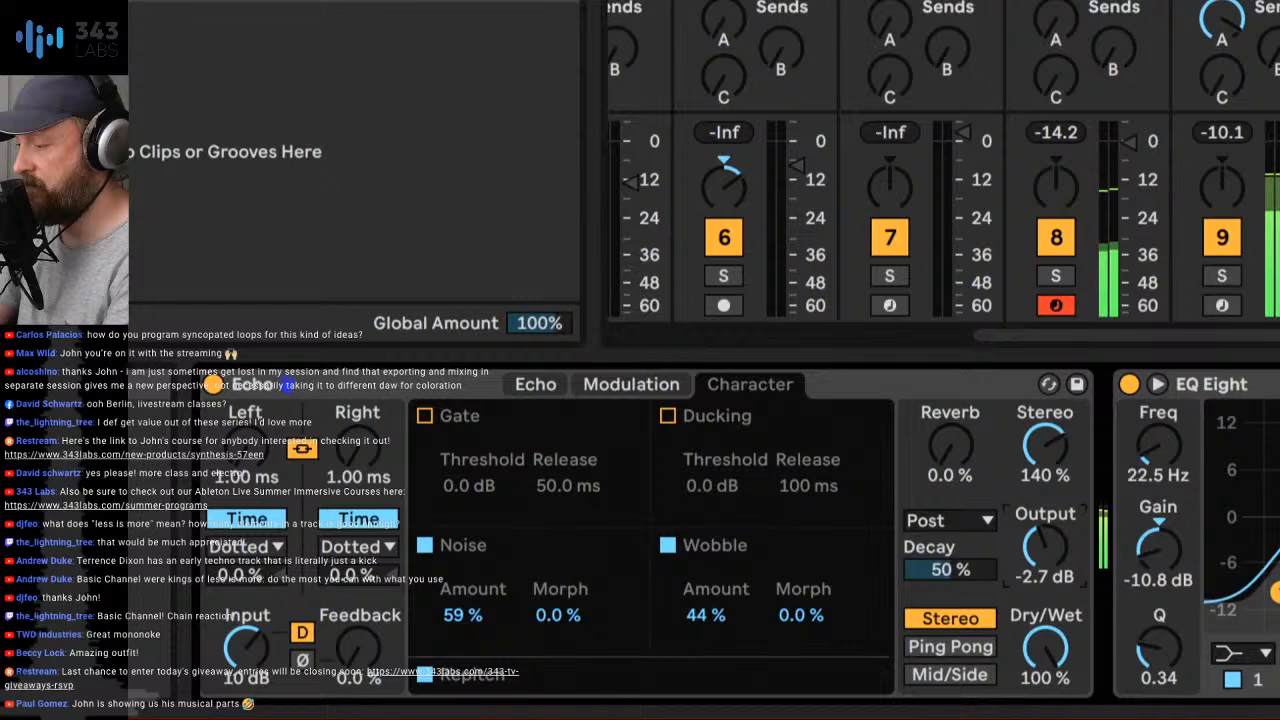
click(950, 674)
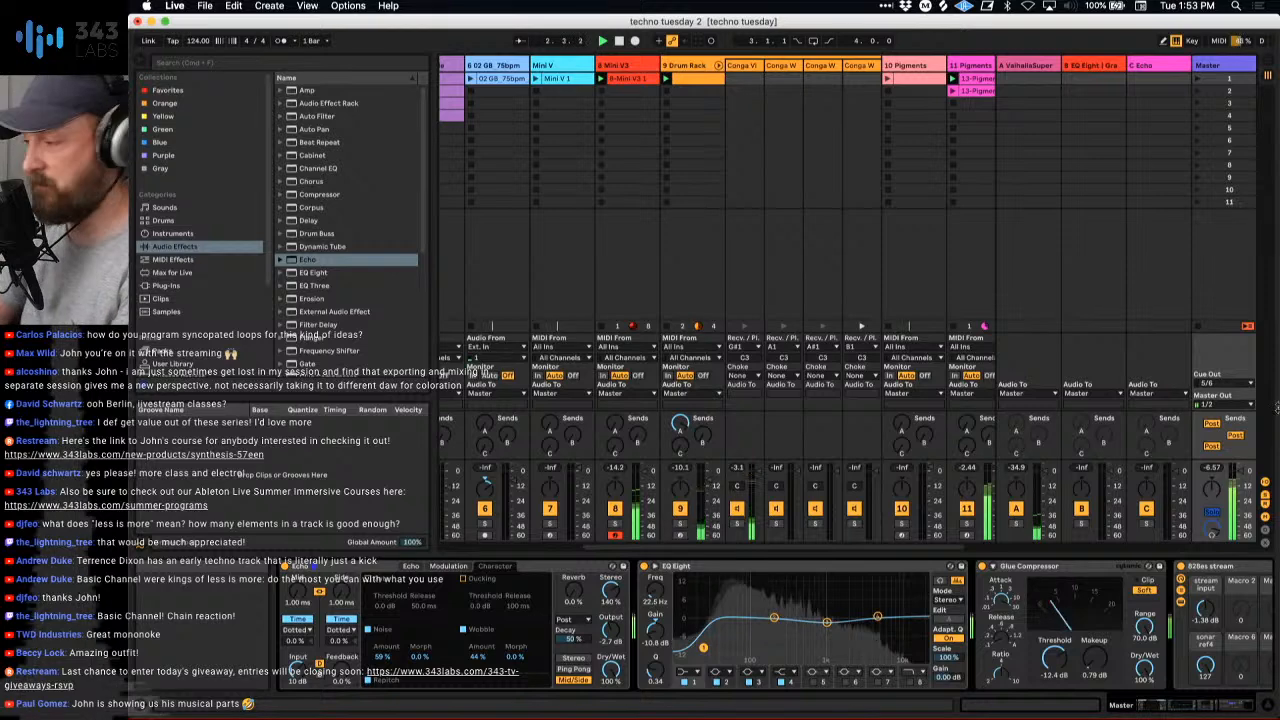
- Raise send C on Pigments track 11 and set the Echo on return C to 100% Dry/Wet
scroll(987, 273, right, 2)
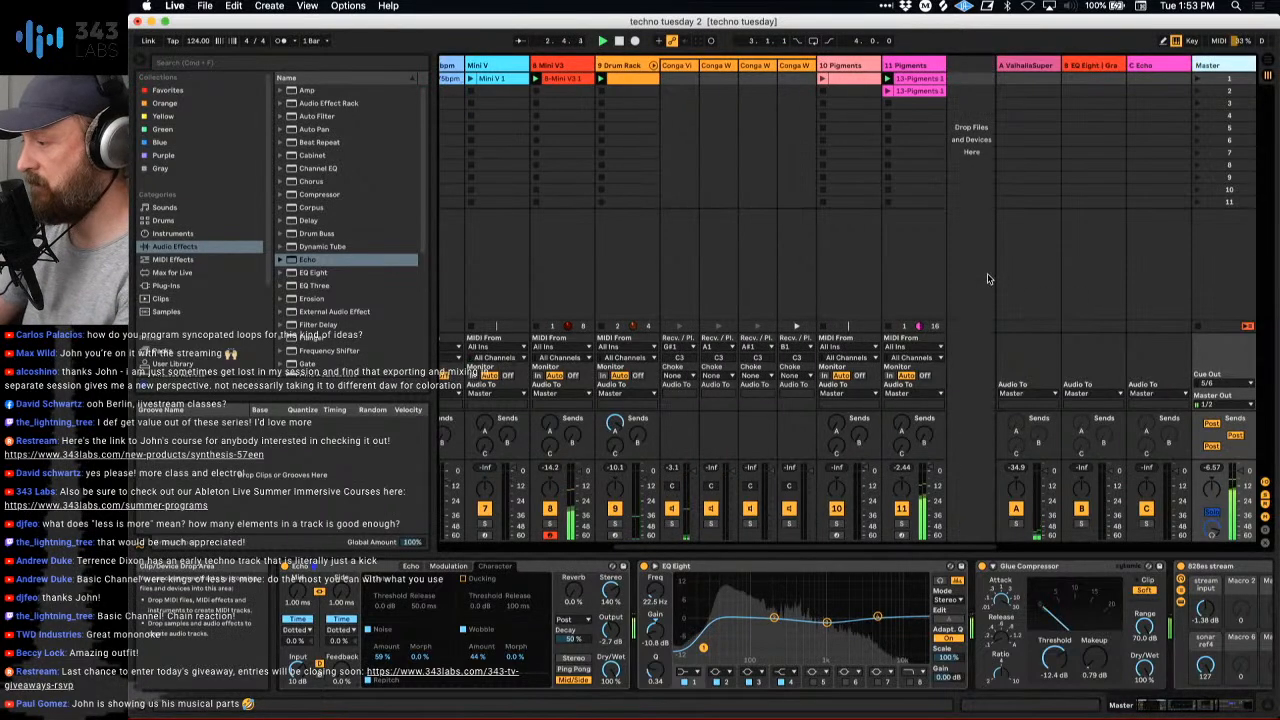
click(908, 65)
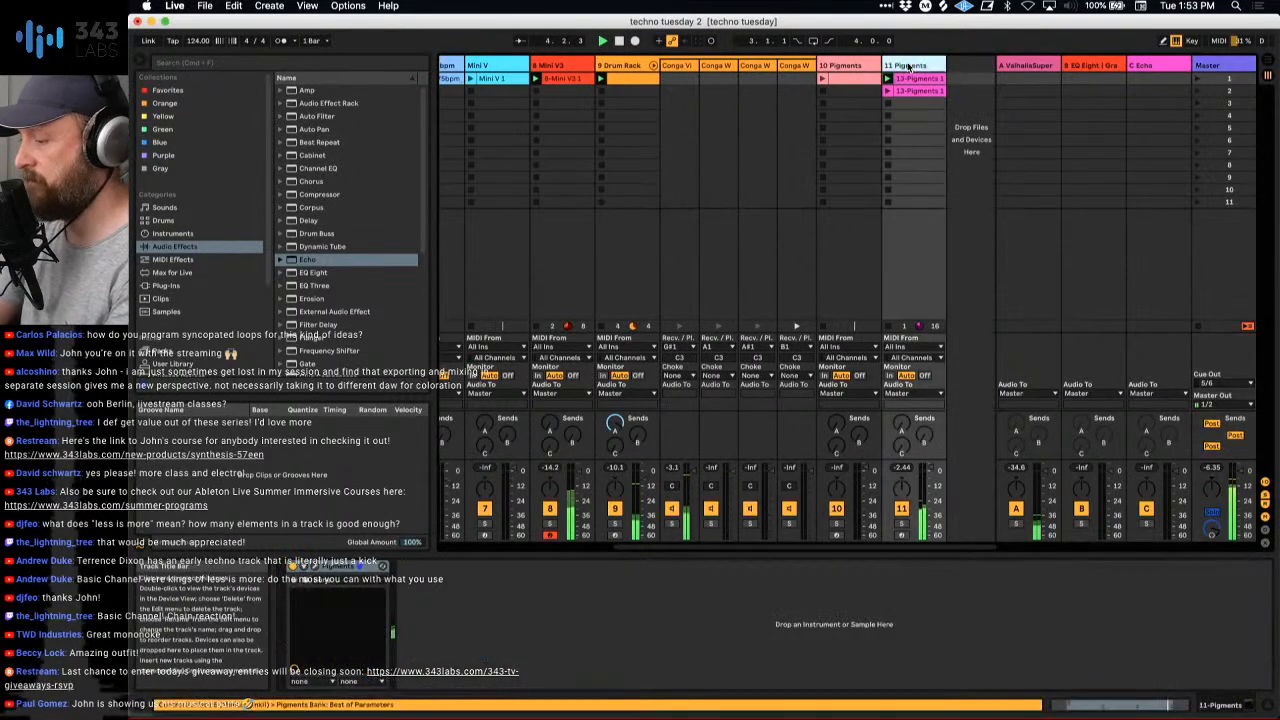
click(1124, 84)
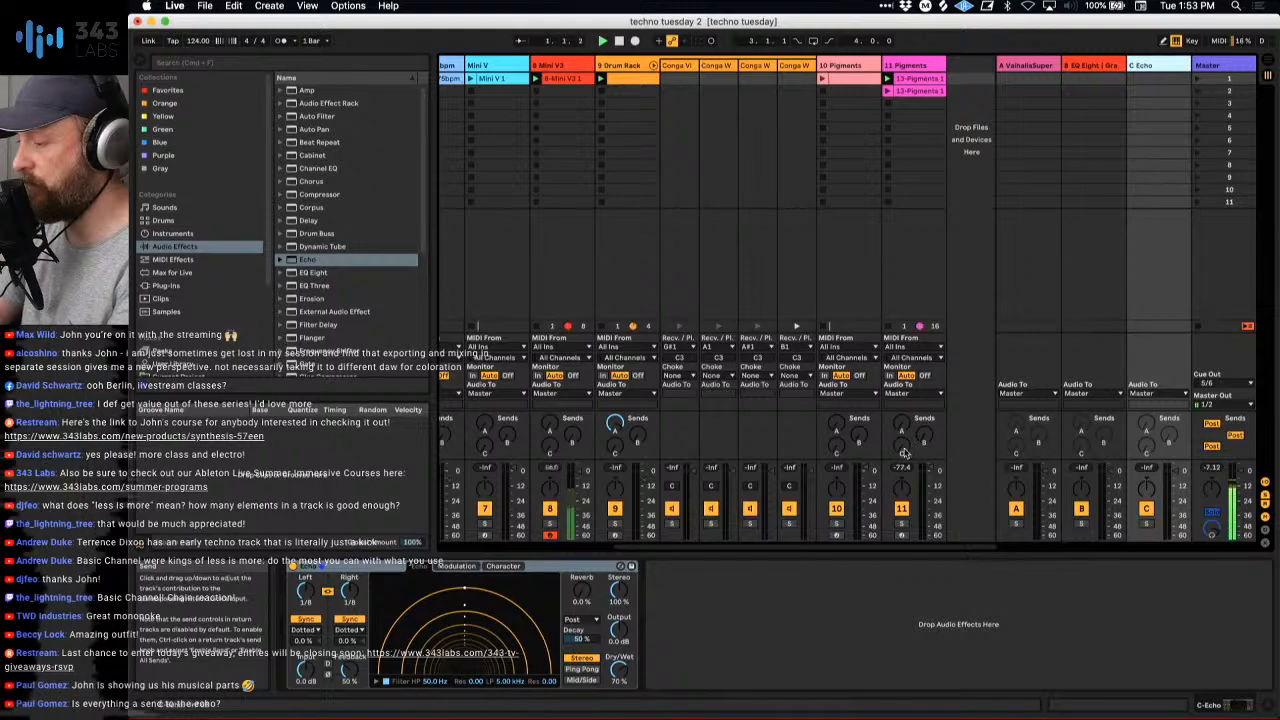
drag(905, 453, 905, 375)
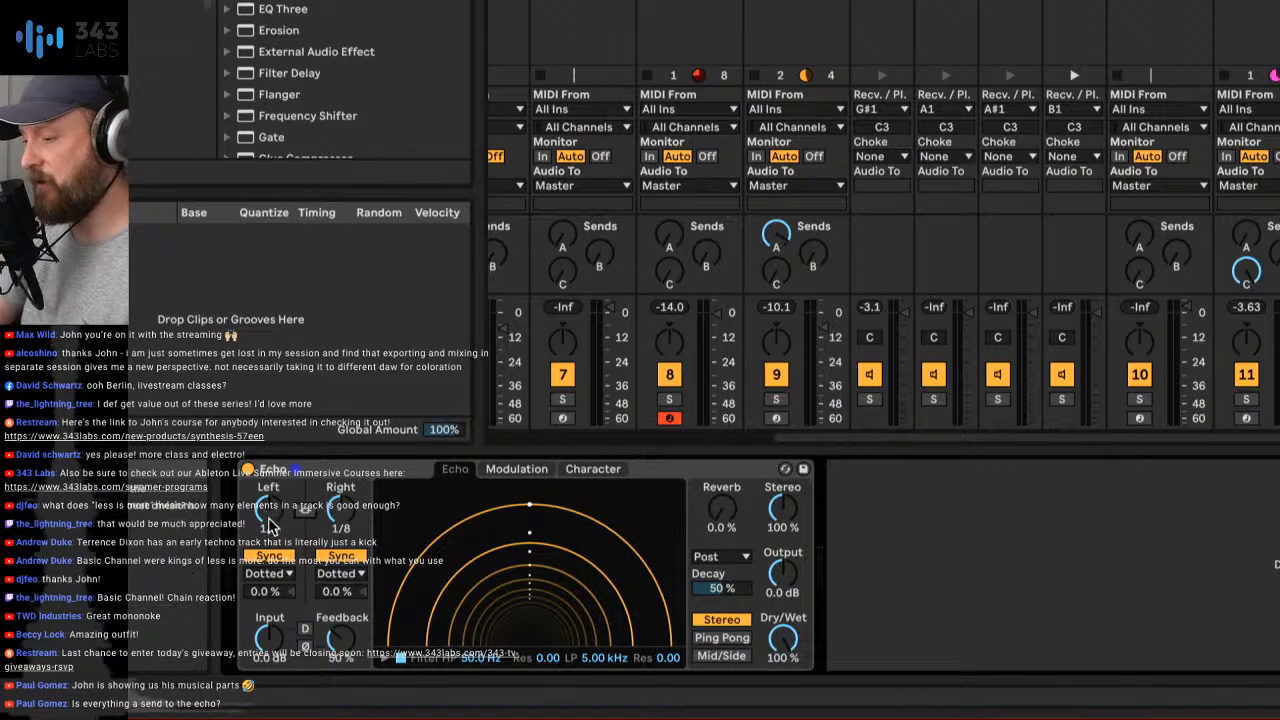
- Unlink and unsync the return C Echo delays, setting left to 599 ms, right to 575 ms and feedback to 39%
click(278, 556)
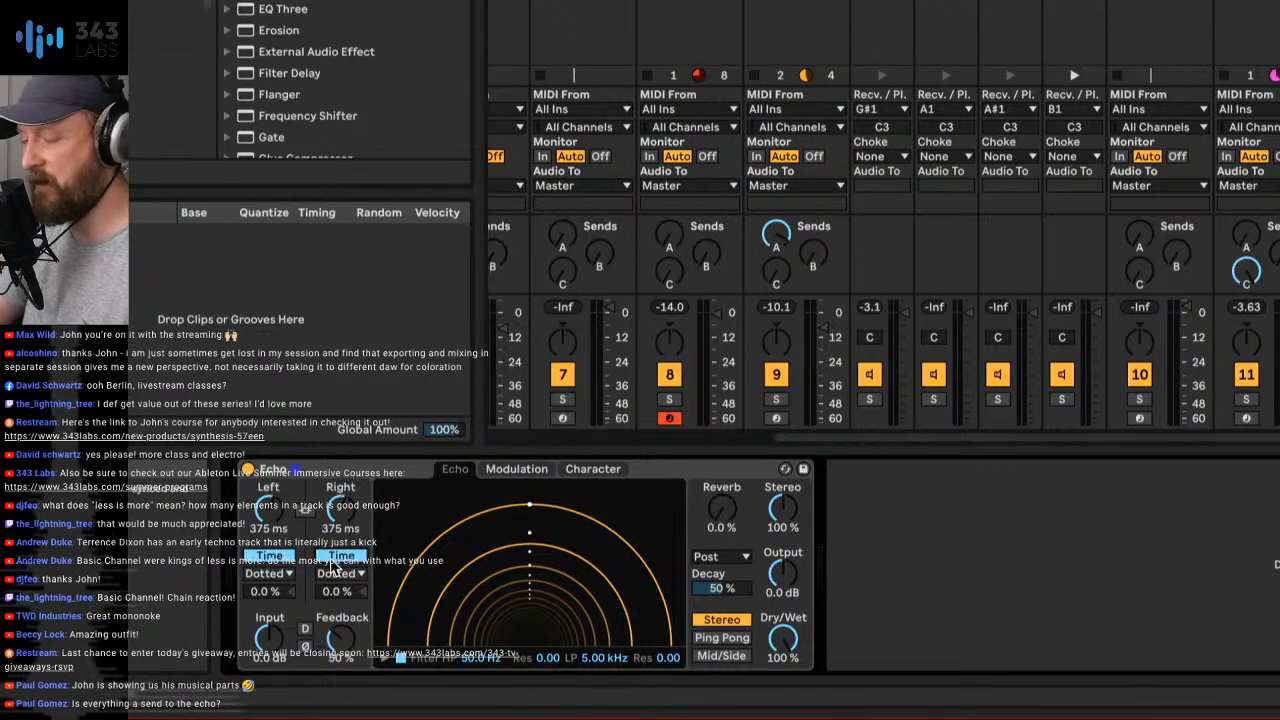
drag(272, 514, 331, 510)
drag(341, 638, 341, 650)
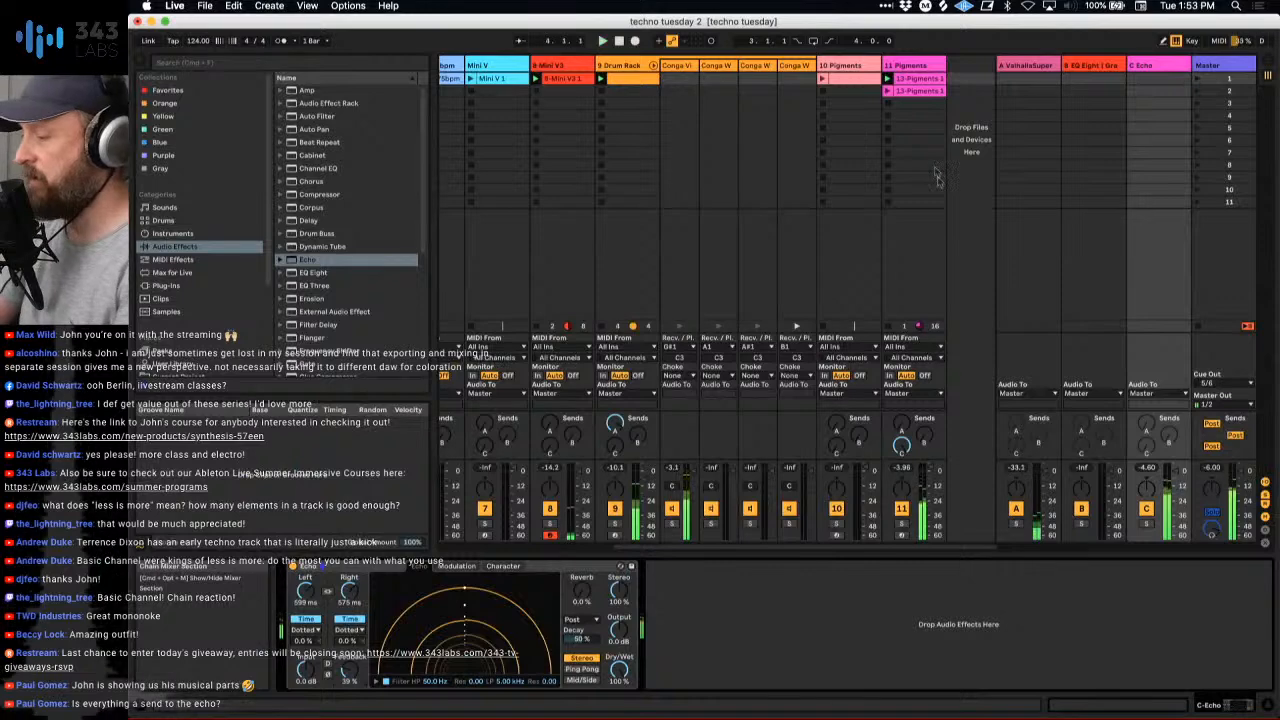
- Open Pigments on track 11, check its FX page and close the plug-in window
click(902, 66)
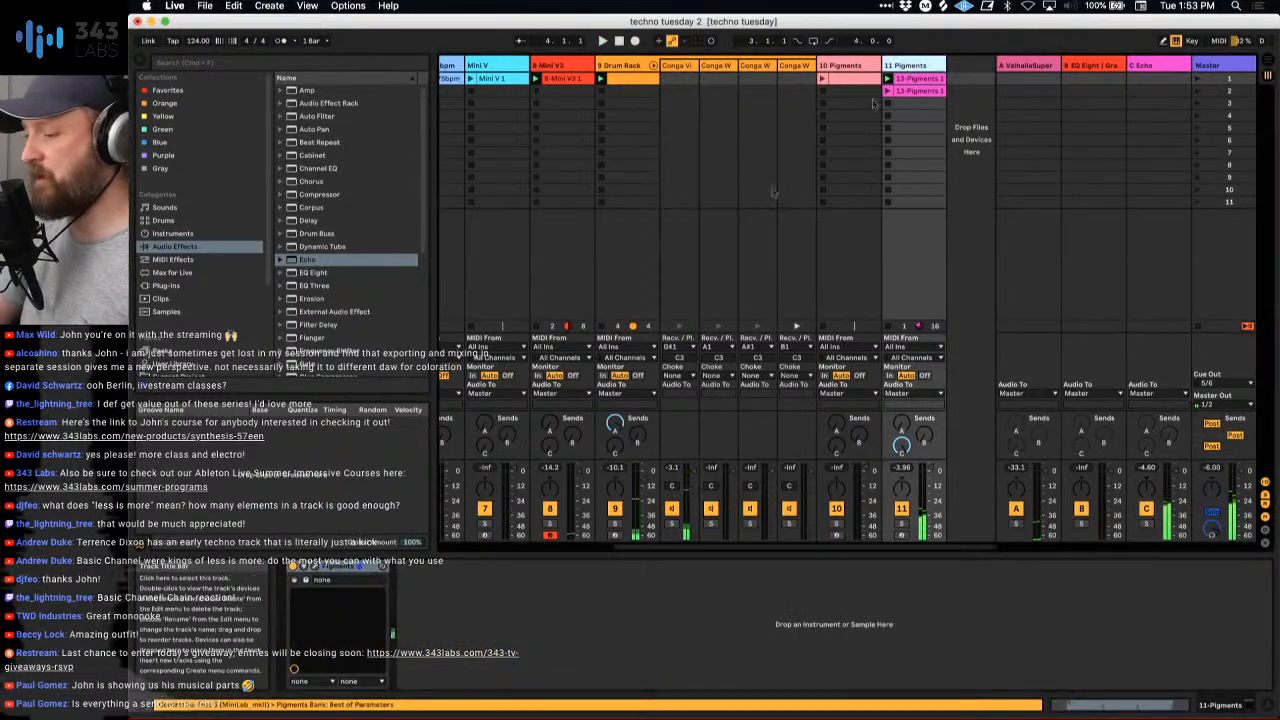
click(306, 580)
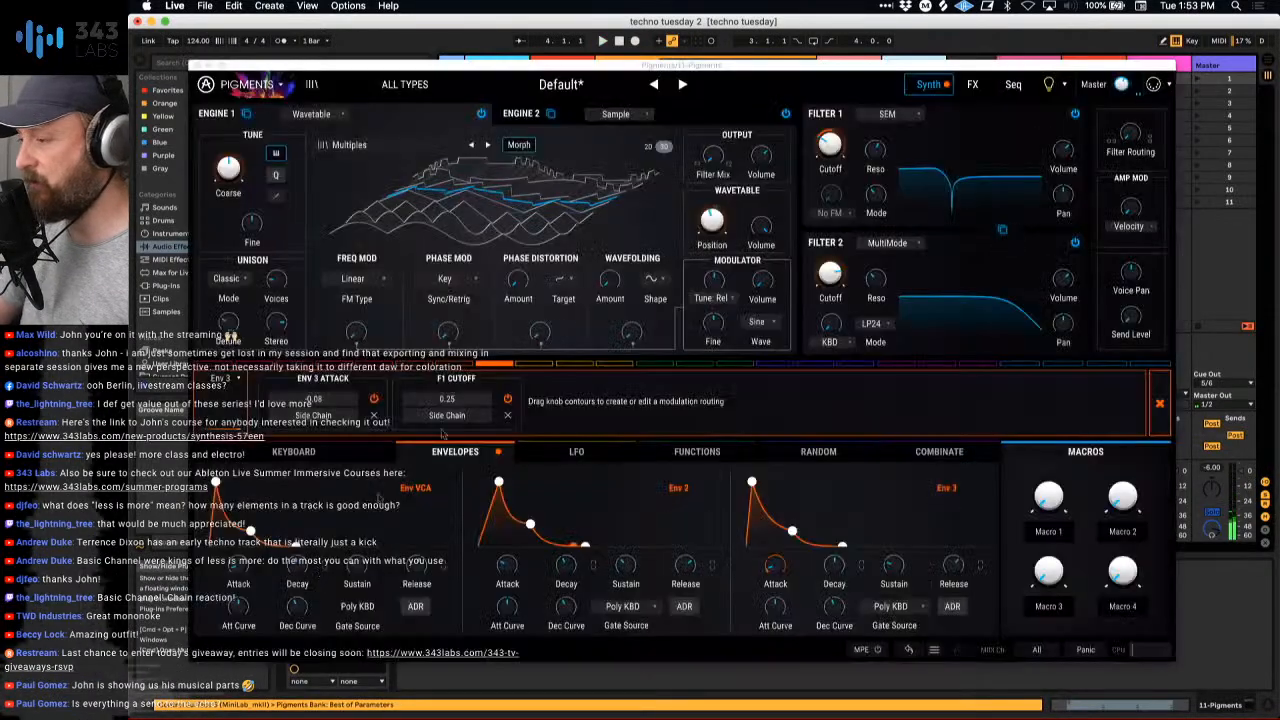
click(973, 85)
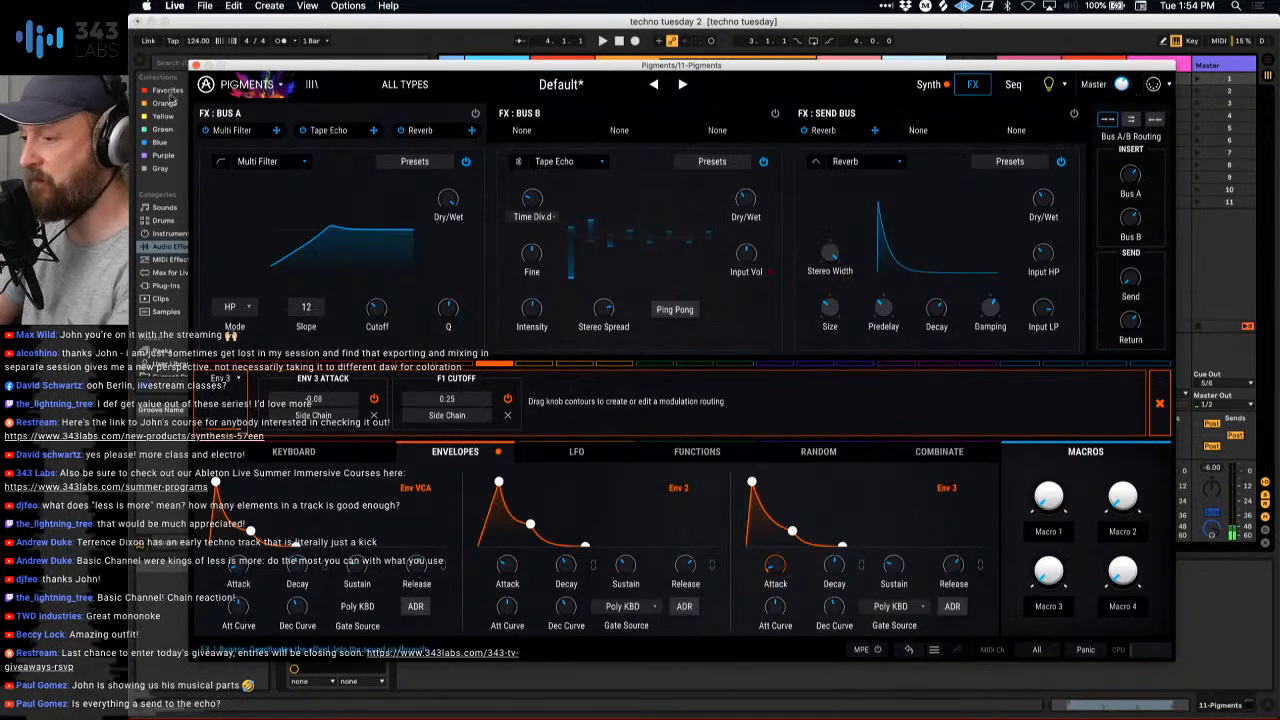
click(197, 65)
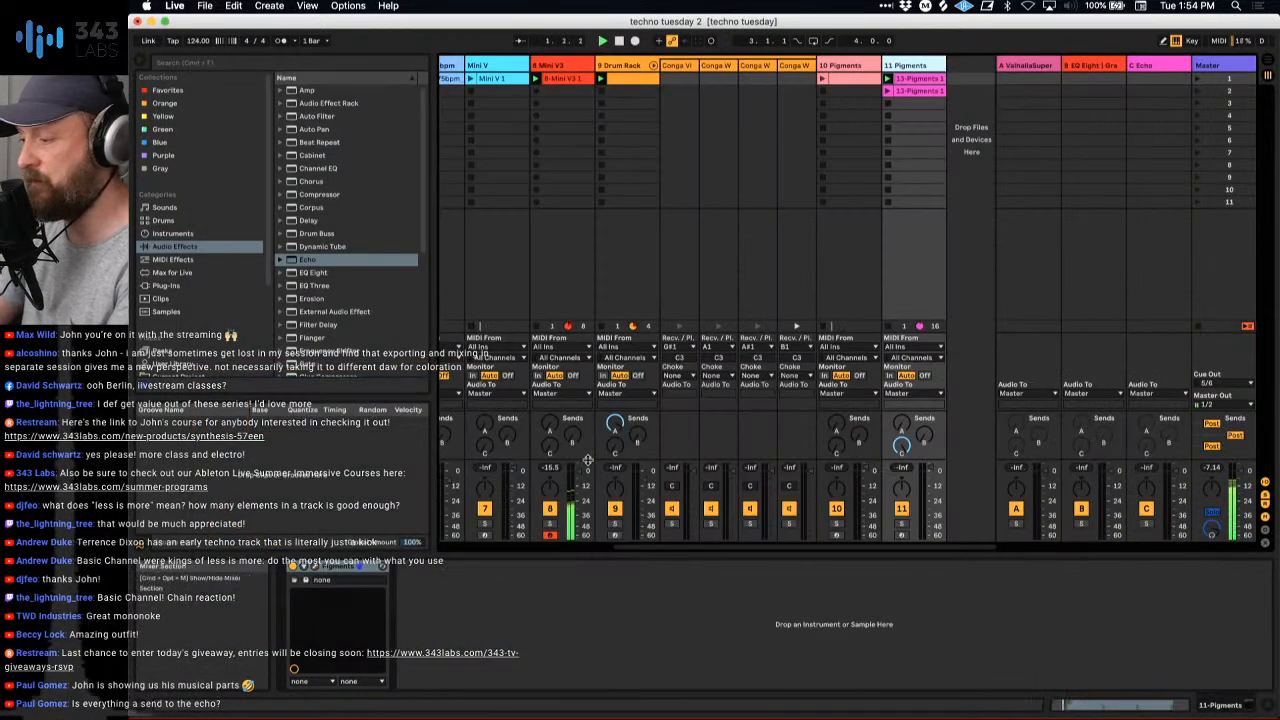
click(315, 566)
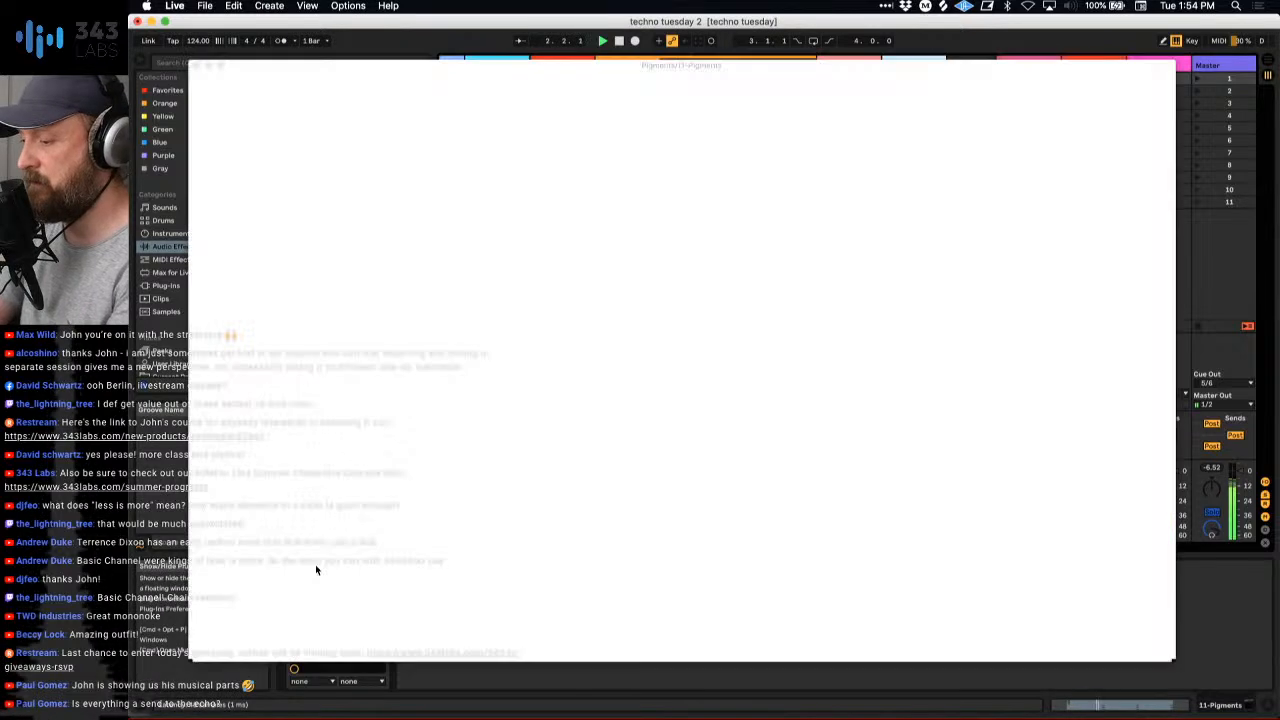
click(197, 65)
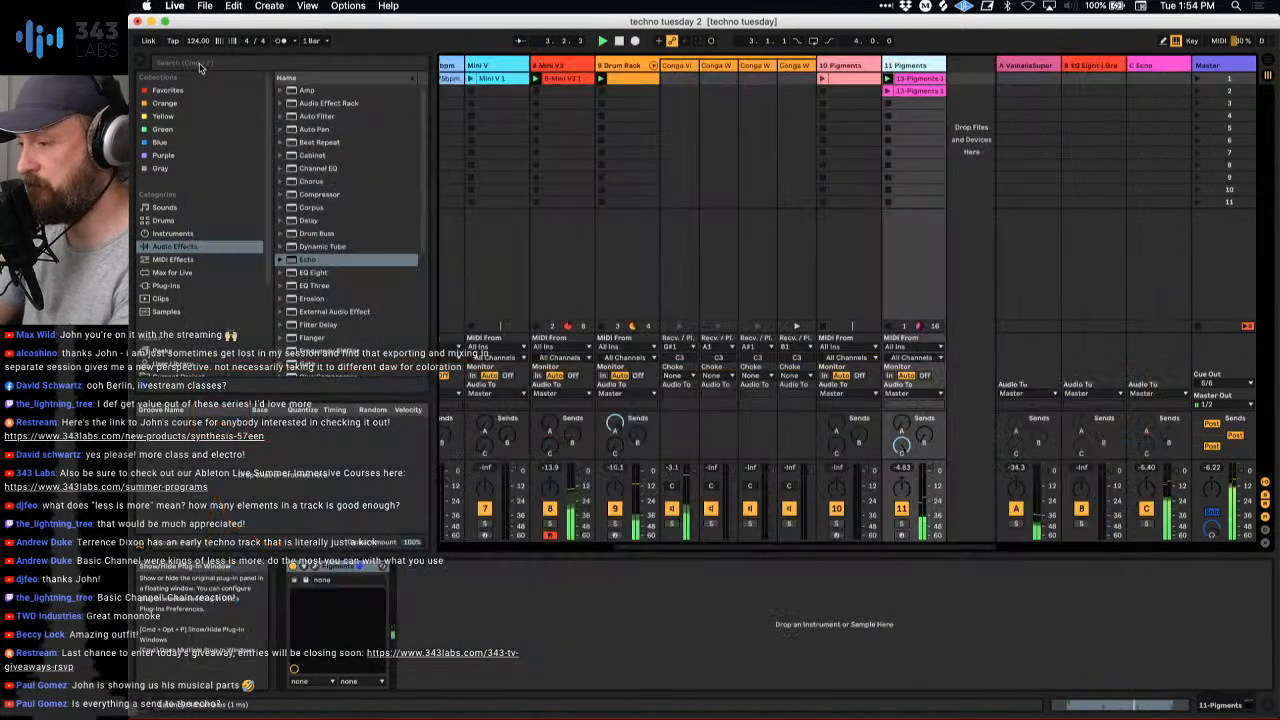
- Shorten the return C Echo's delay times to about 337 ms left and 507 ms right
click(1092, 65)
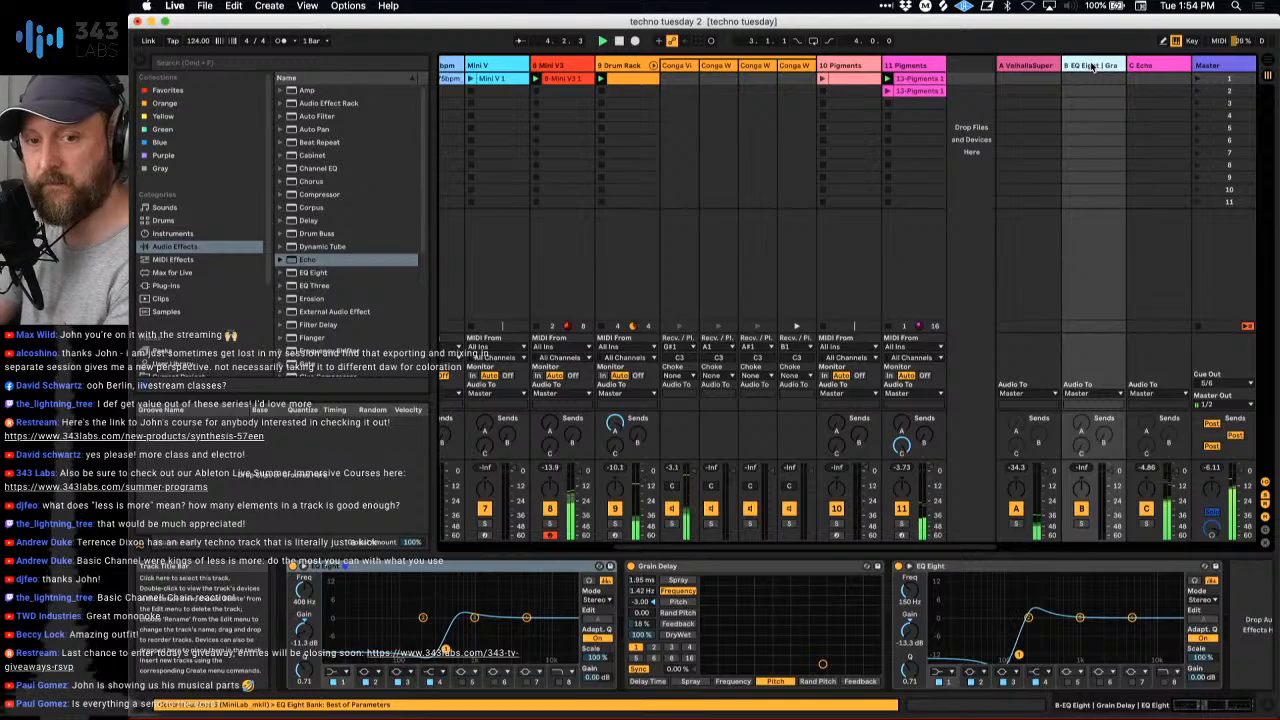
click(1150, 67)
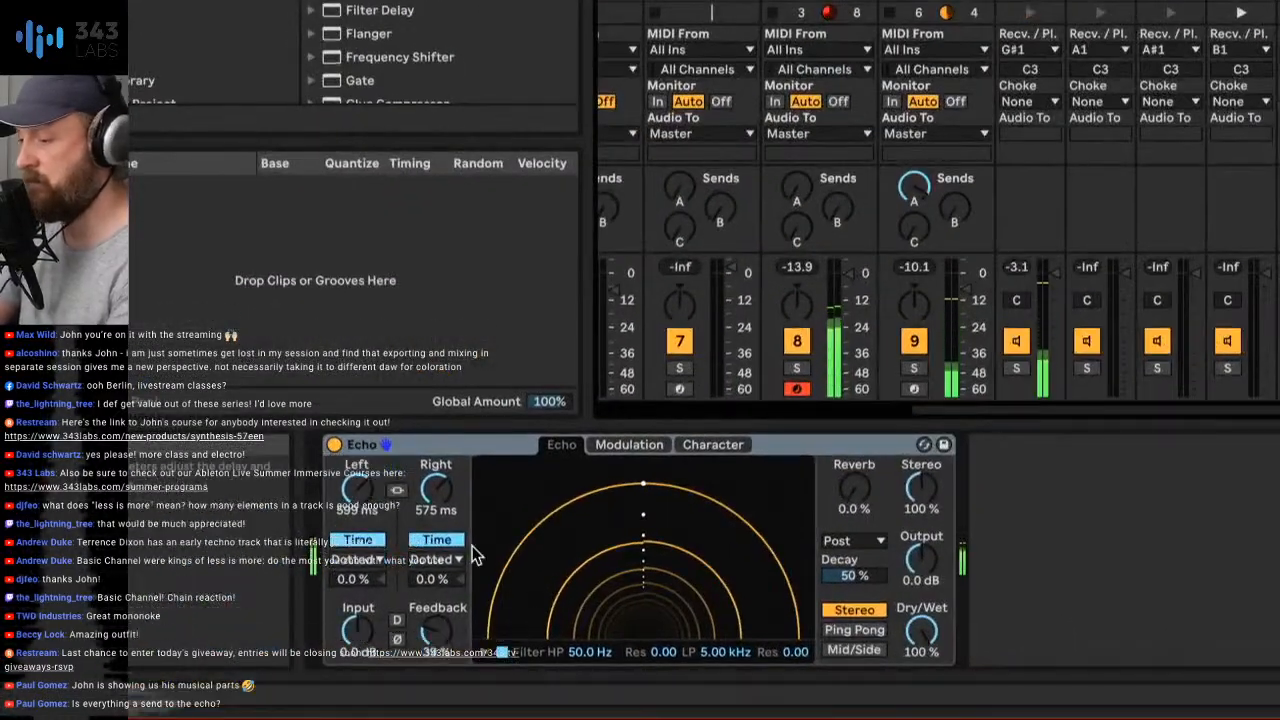
drag(357, 489, 357, 513)
drag(436, 489, 436, 498)
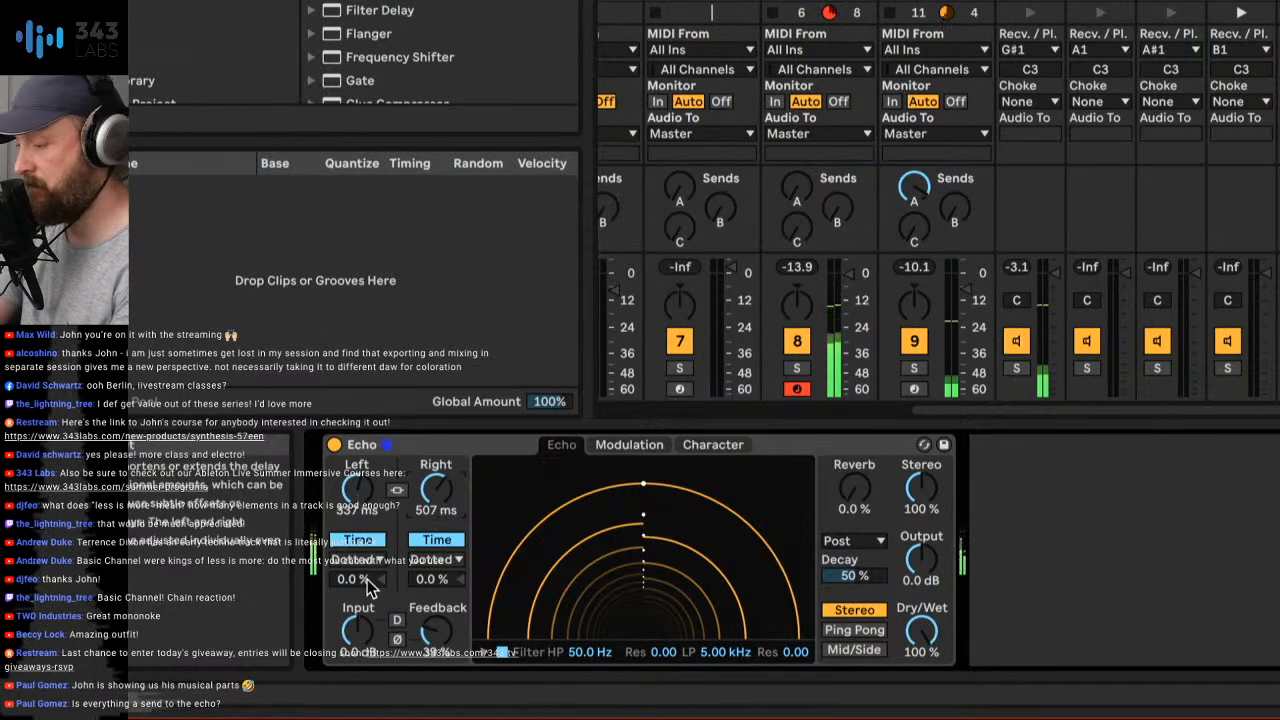
- Lengthen the return C Echo's delay times to about 599 ms left and 786 ms right
click(592, 446)
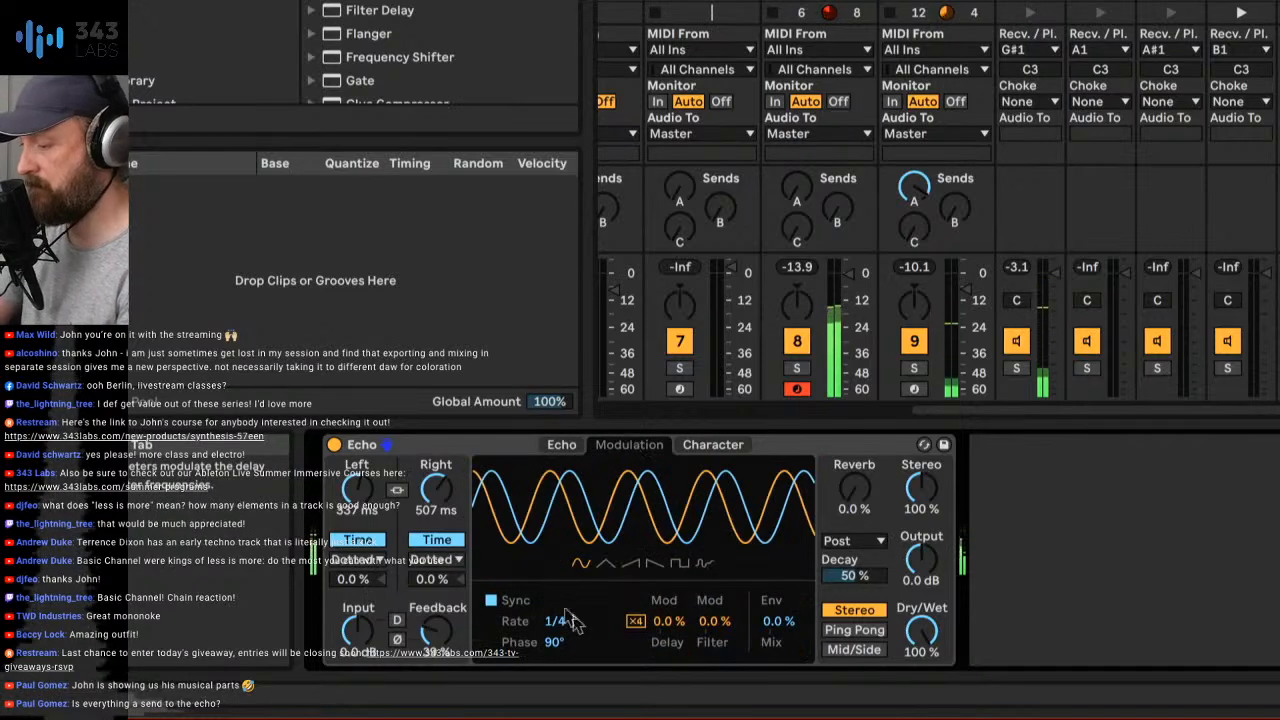
click(573, 440)
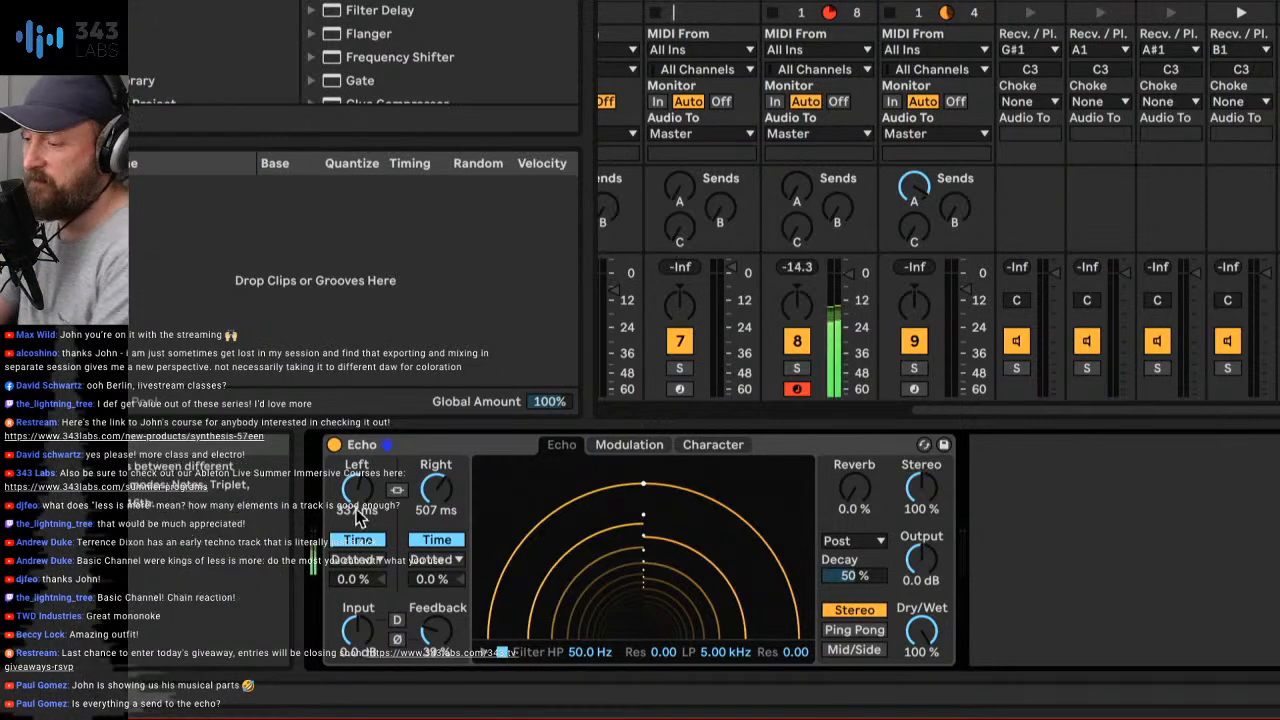
drag(357, 488, 357, 470)
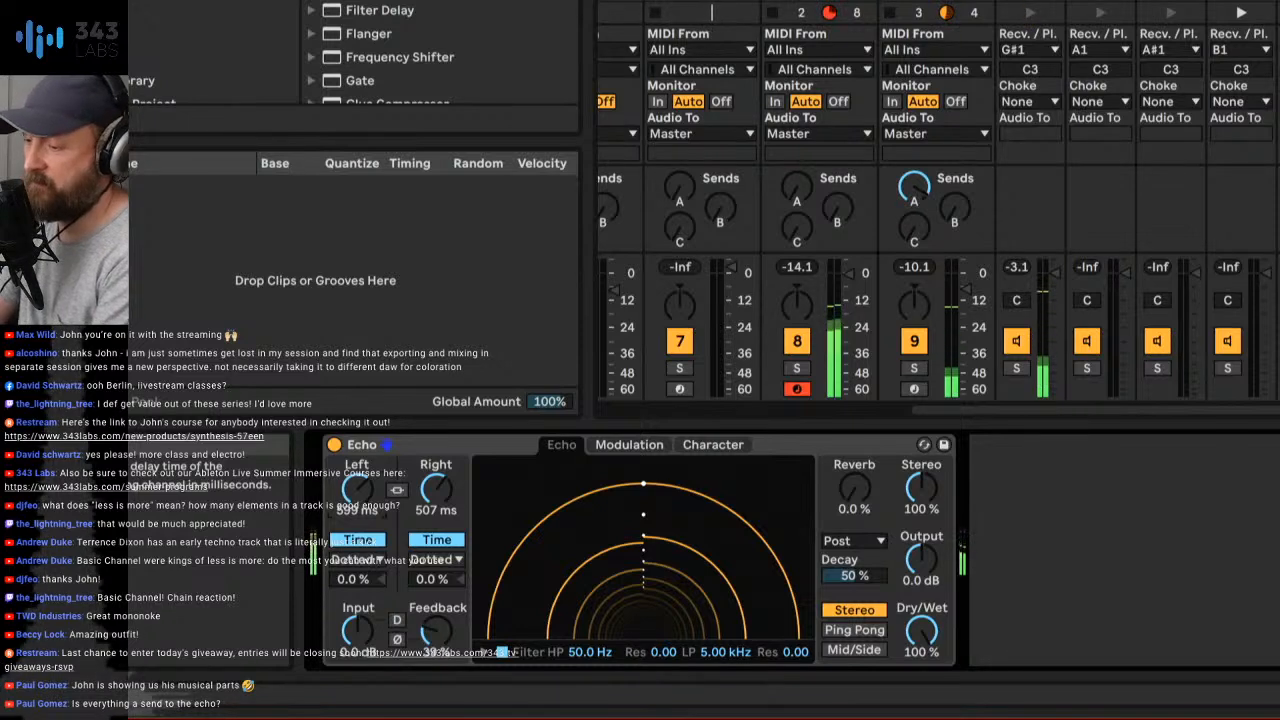
drag(436, 490, 436, 464)
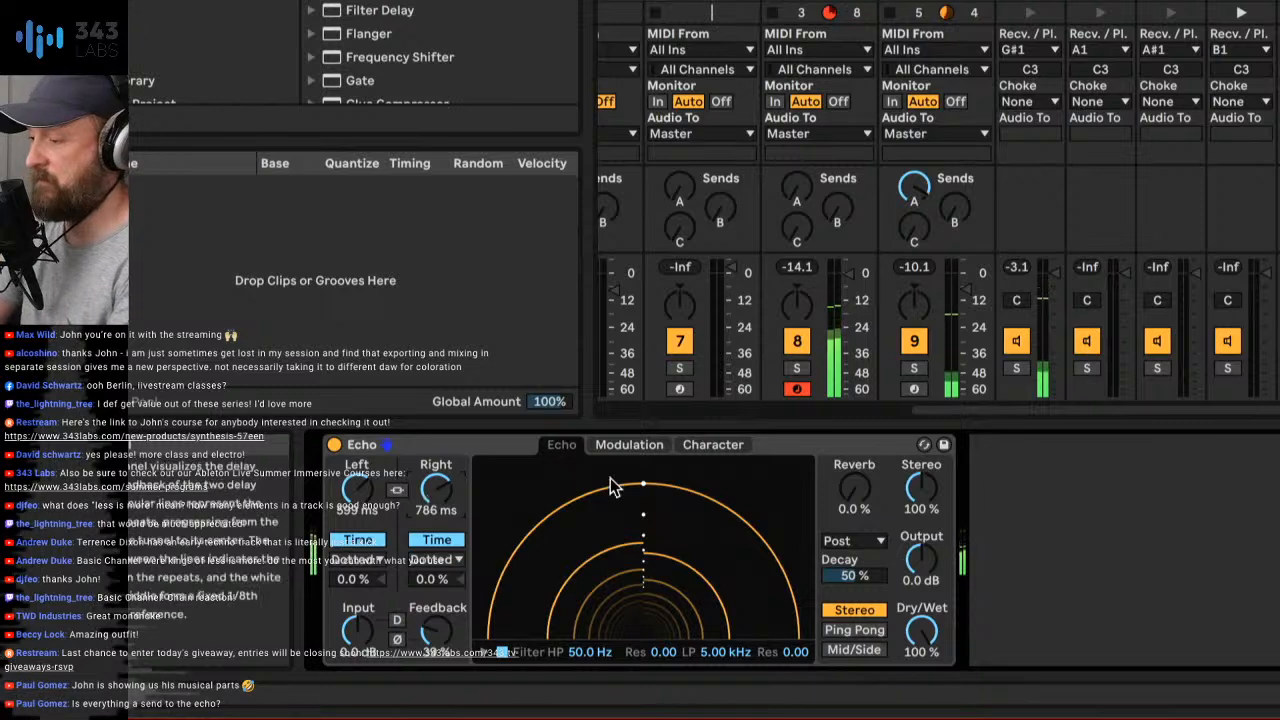
- Shape the return C Echo's filter to HP 1.08 kHz, Res 0.26 and LP 3.06 kHz, Res 0.19, and widen Stereo to 122%
click(629, 445)
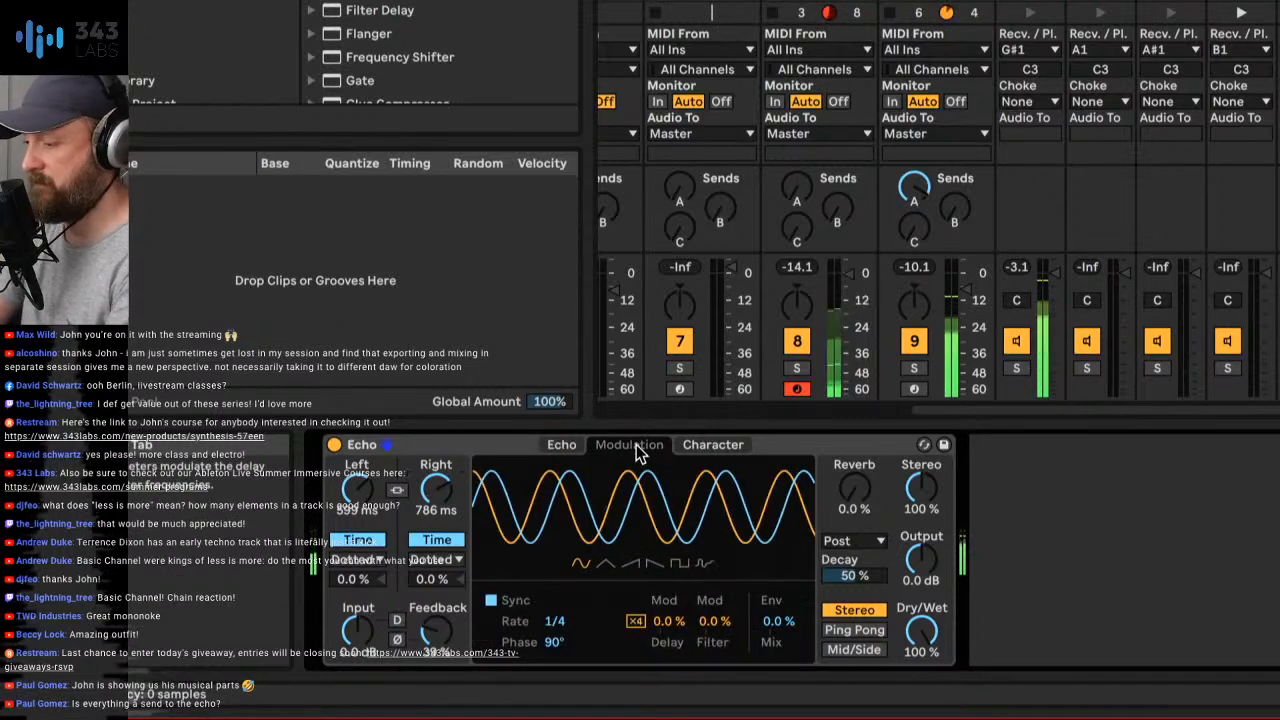
click(562, 446)
drag(518, 630, 634, 593)
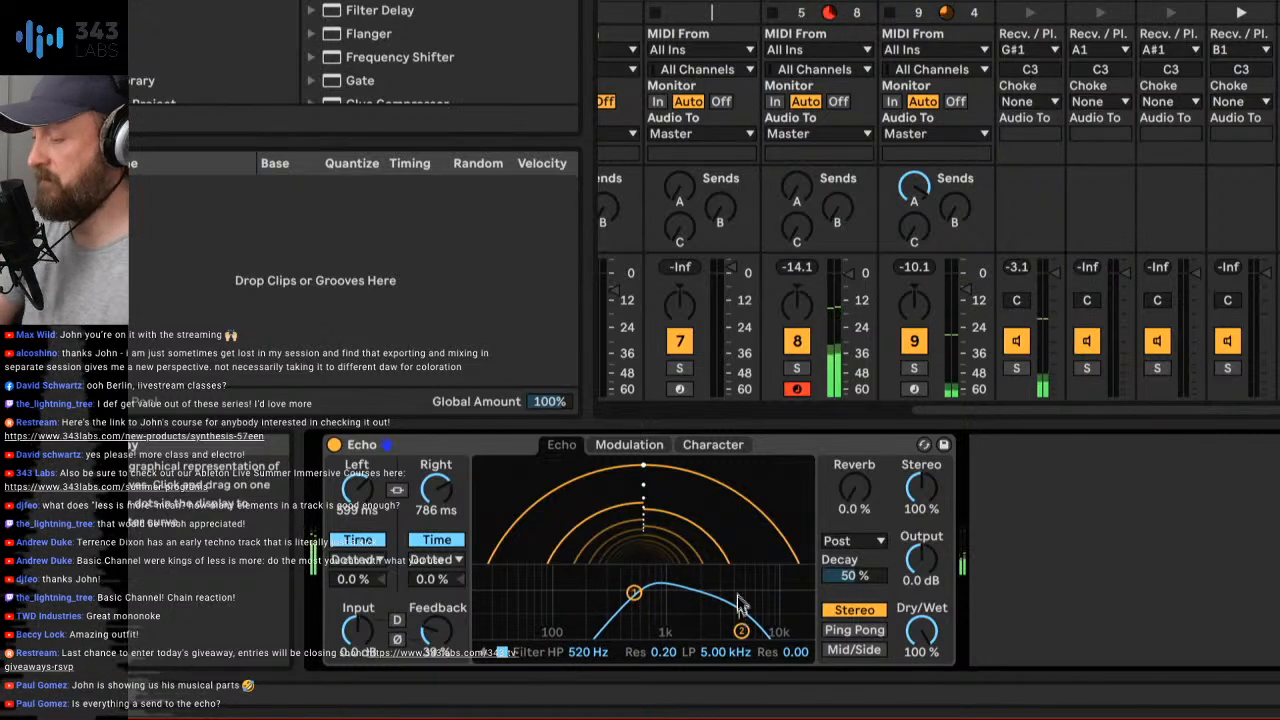
drag(740, 628, 712, 596)
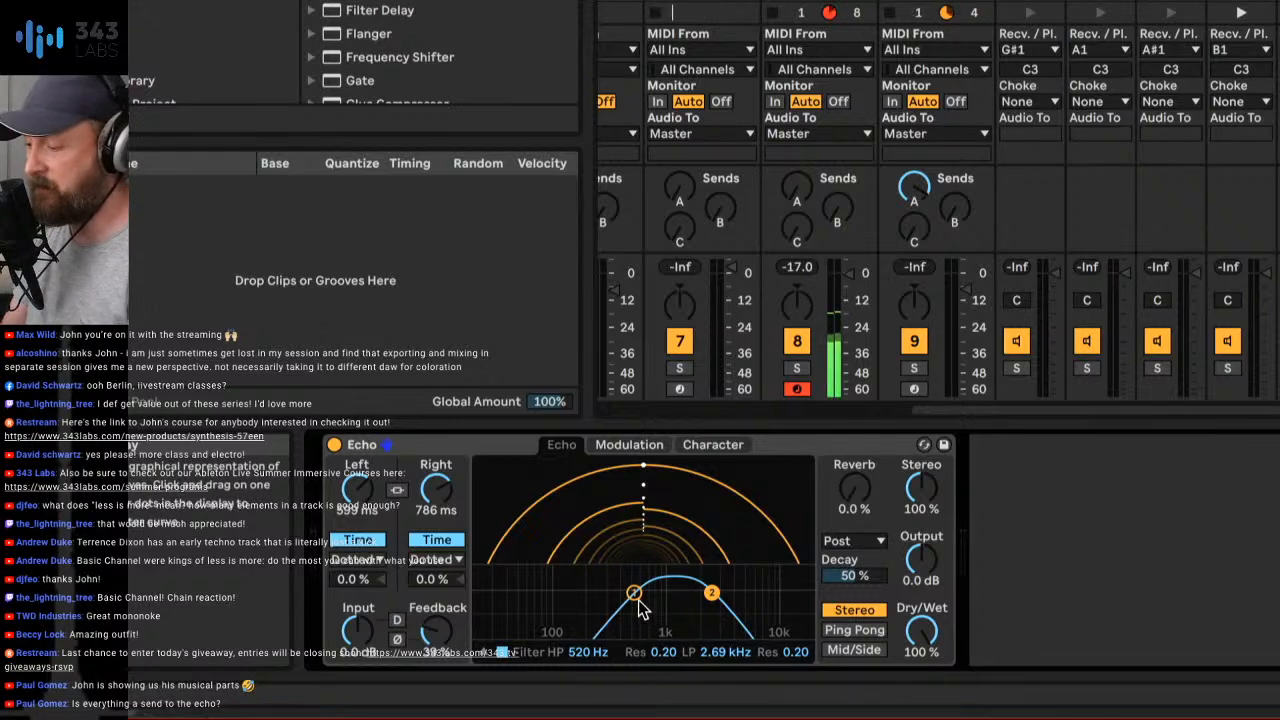
drag(635, 593, 727, 588)
drag(645, 593, 719, 600)
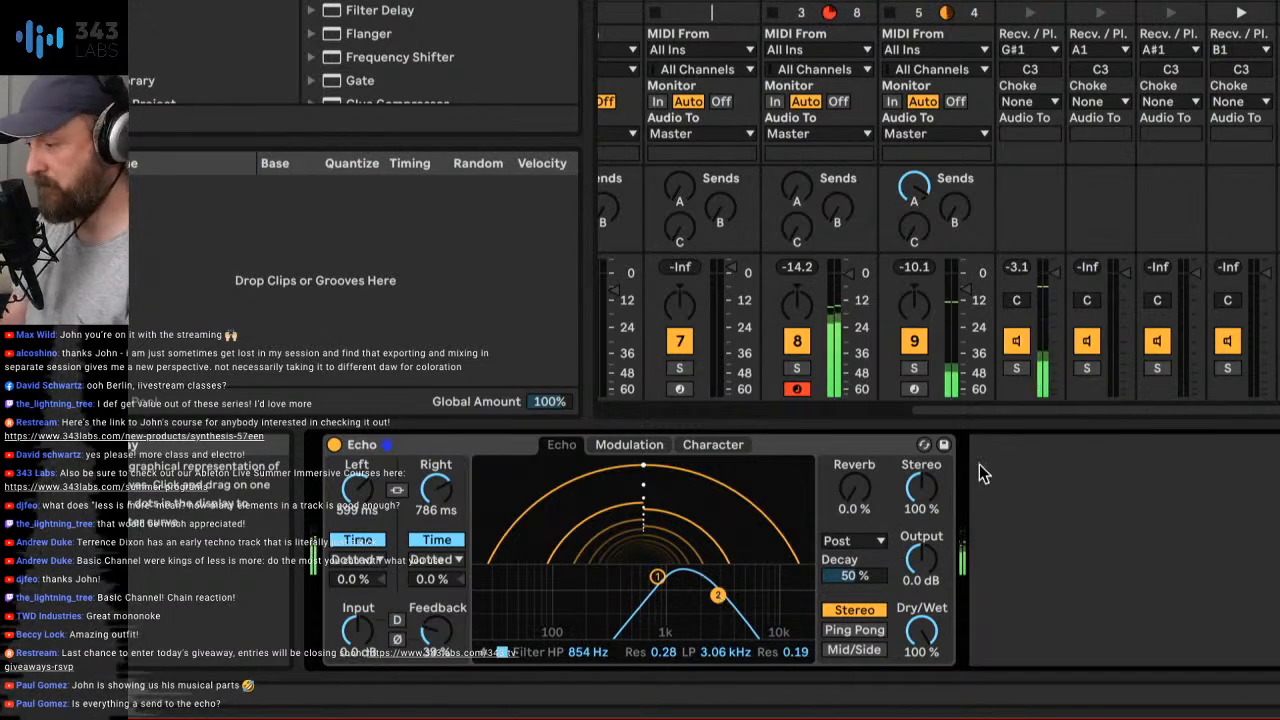
drag(921, 488, 921, 466)
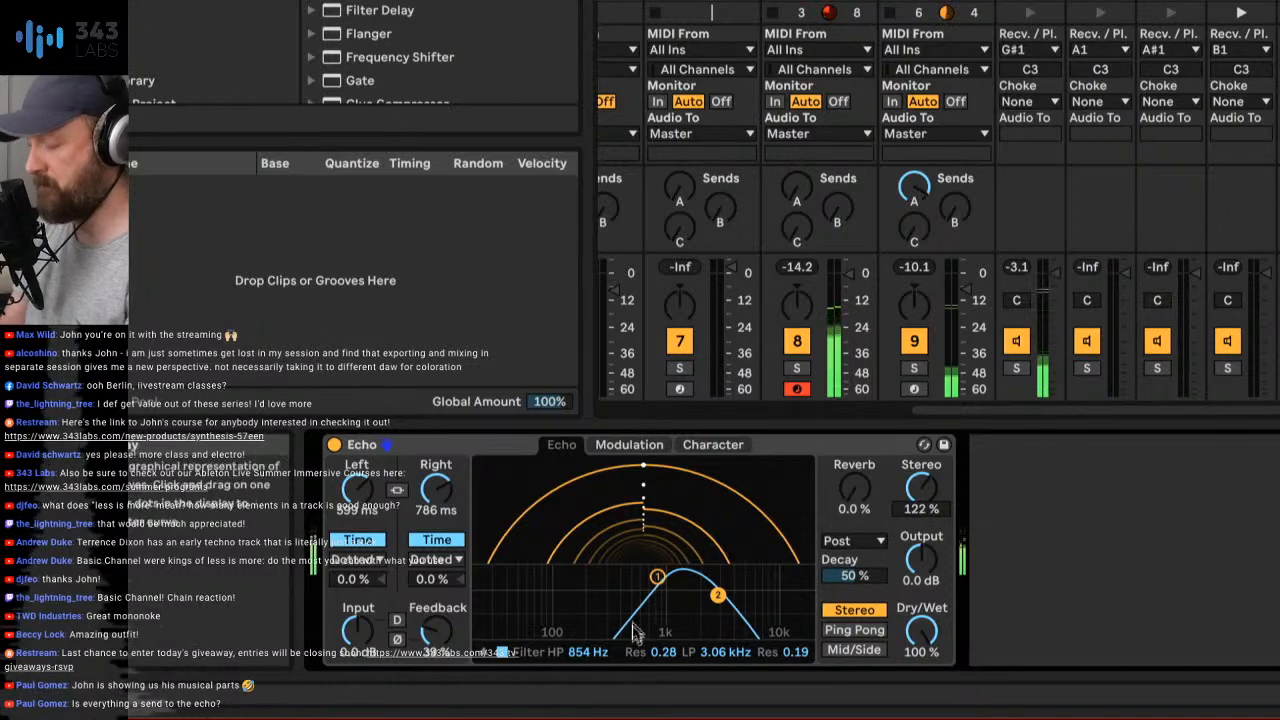
drag(657, 577, 668, 581)
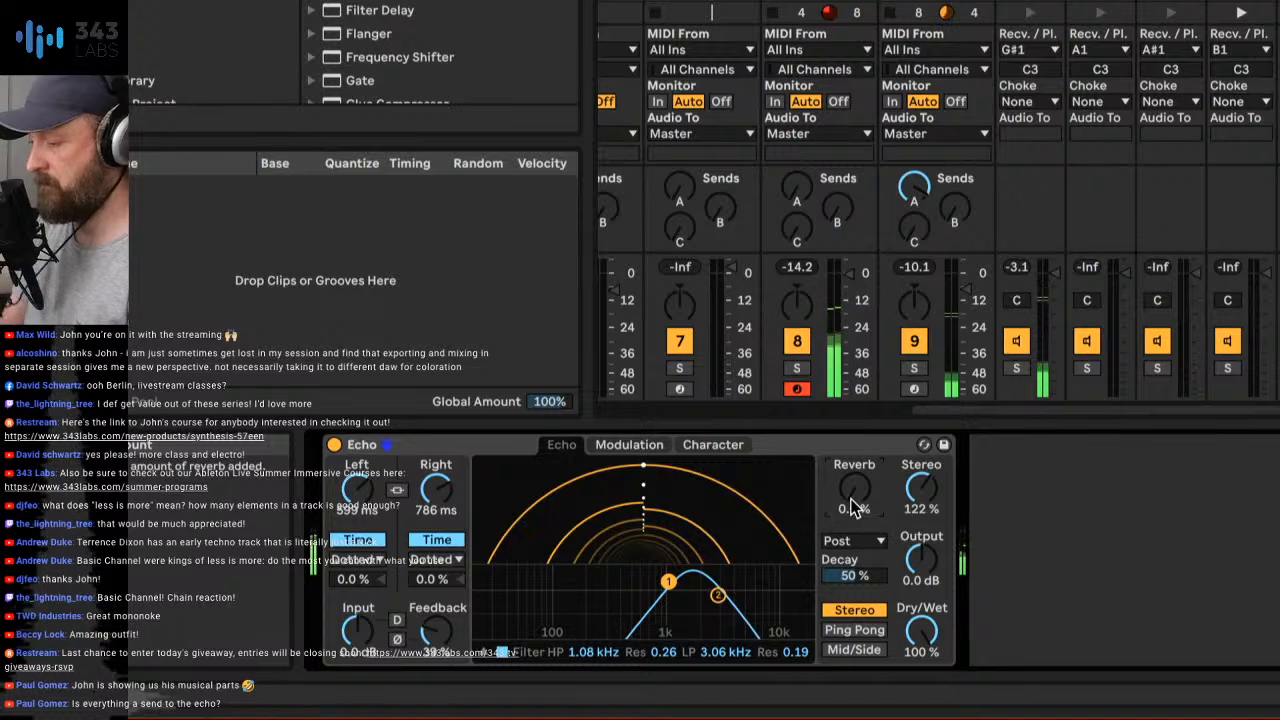
- Raise the return C Echo's feedback to 52% and shorten its delays to about 132 ms left and 371 ms right
mouse_move(436, 630)
mouse_down()
mouse_move(436, 540)
mouse_move(440, 643)
mouse_up()
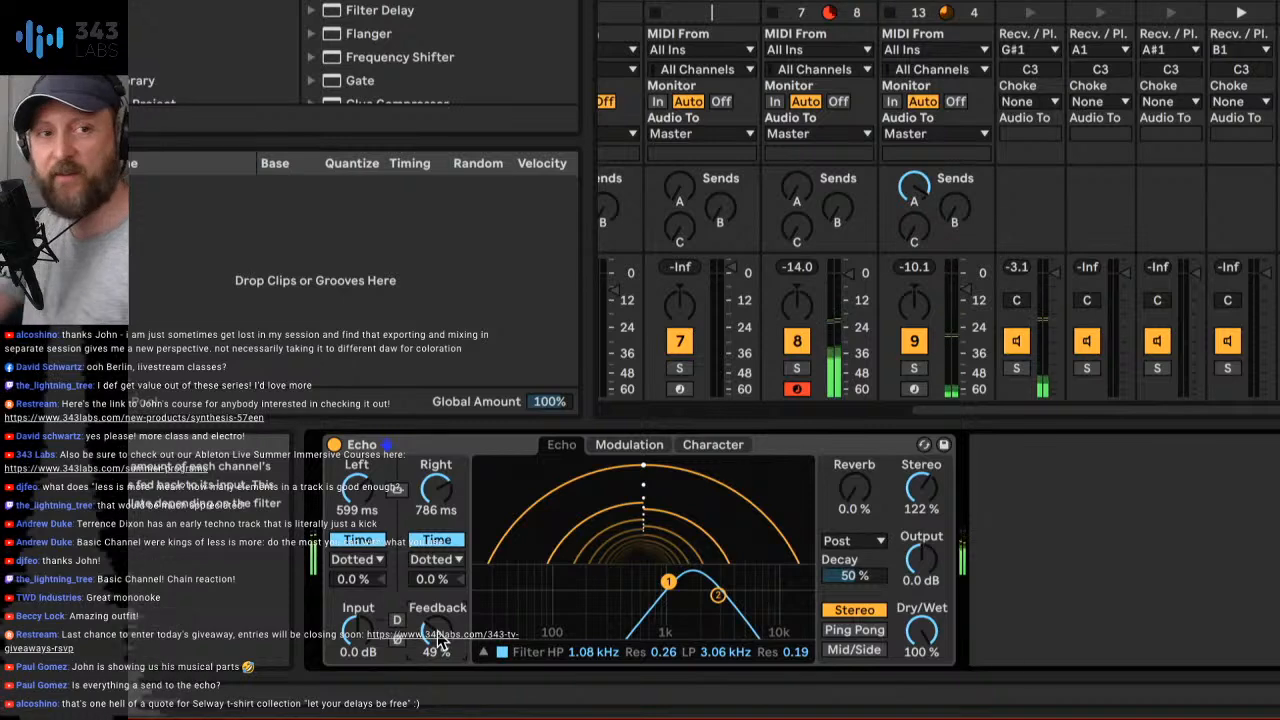
mouse_move(440, 640)
mouse_down()
mouse_move(440, 611)
mouse_move(440, 642)
mouse_up()
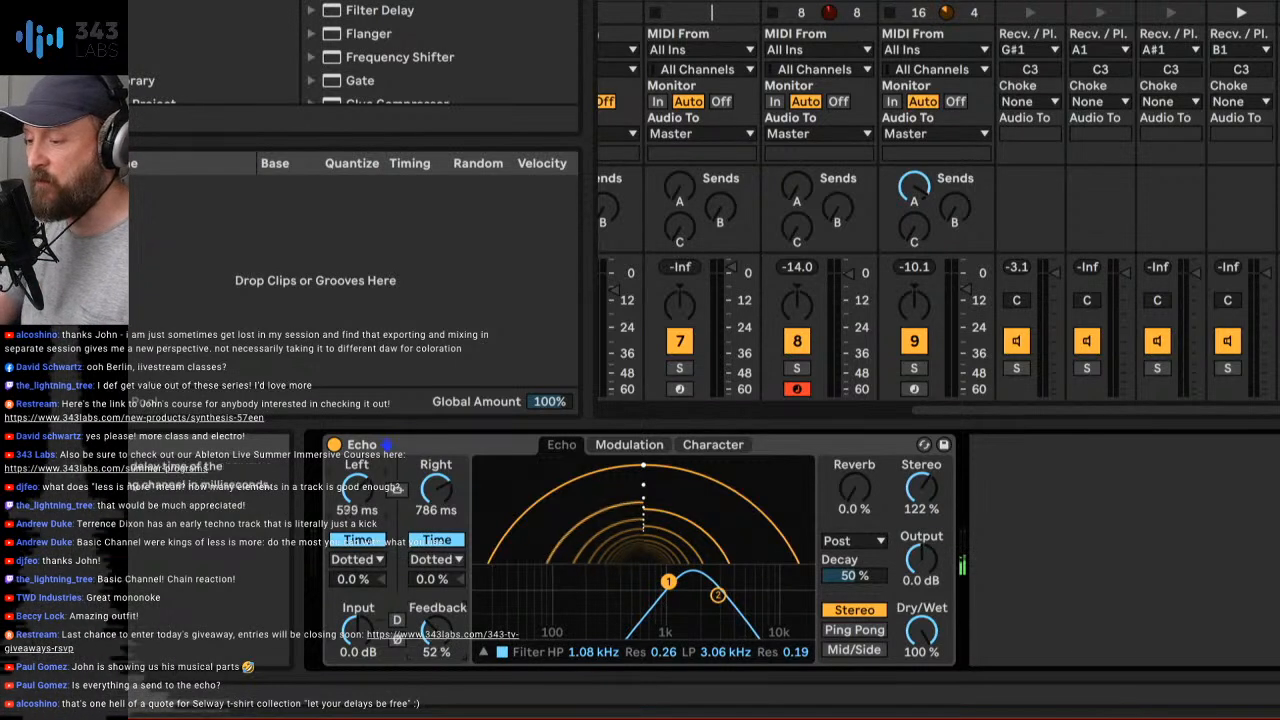
mouse_move(437, 488)
mouse_down()
mouse_move(443, 500)
mouse_move(425, 512)
mouse_move(392, 510)
mouse_move(428, 500)
mouse_move(370, 493)
mouse_move(430, 488)
mouse_up()
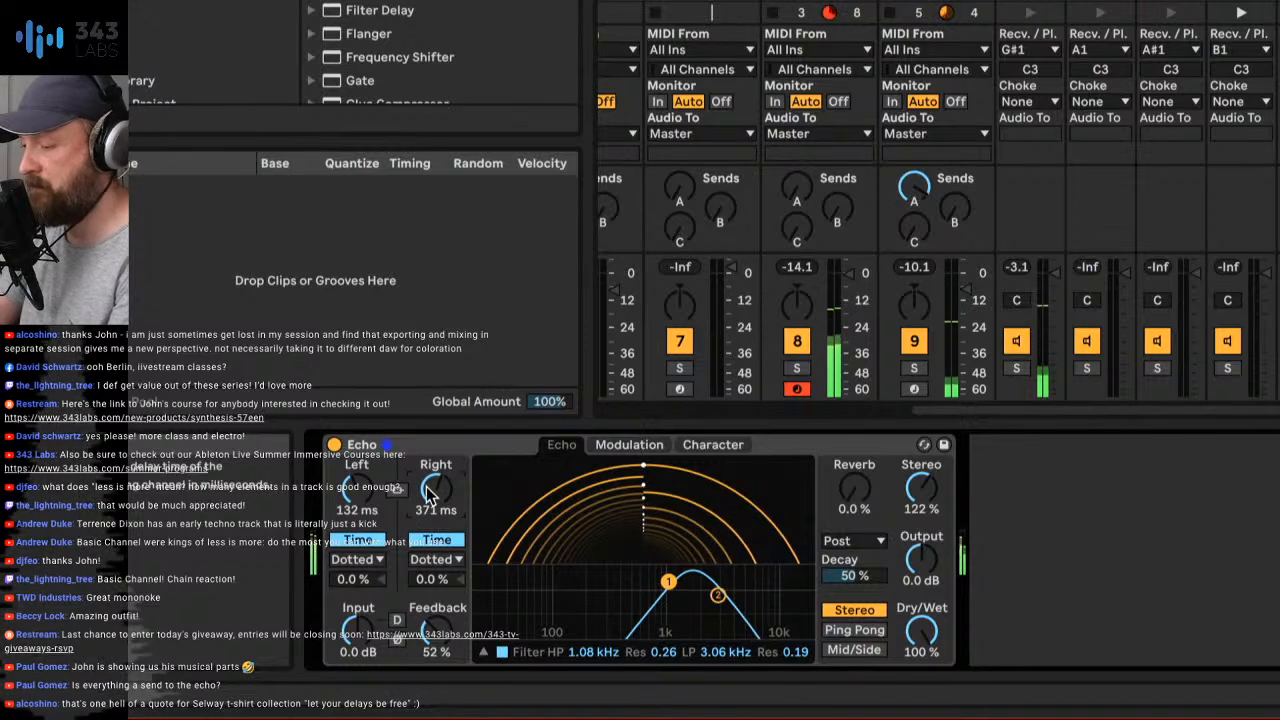